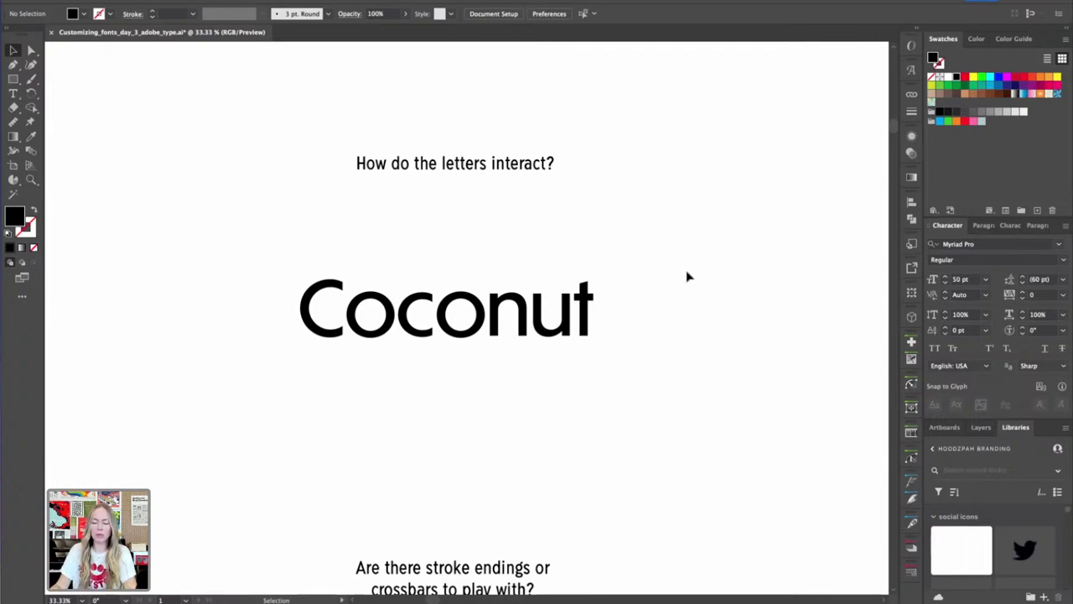
Separate the capital C from the word Coconut by cutting it out and pasting it as its own text object
{"action": "left_click_drag", "start_coordinate": [692, 298], "coordinate": [658, 302]}
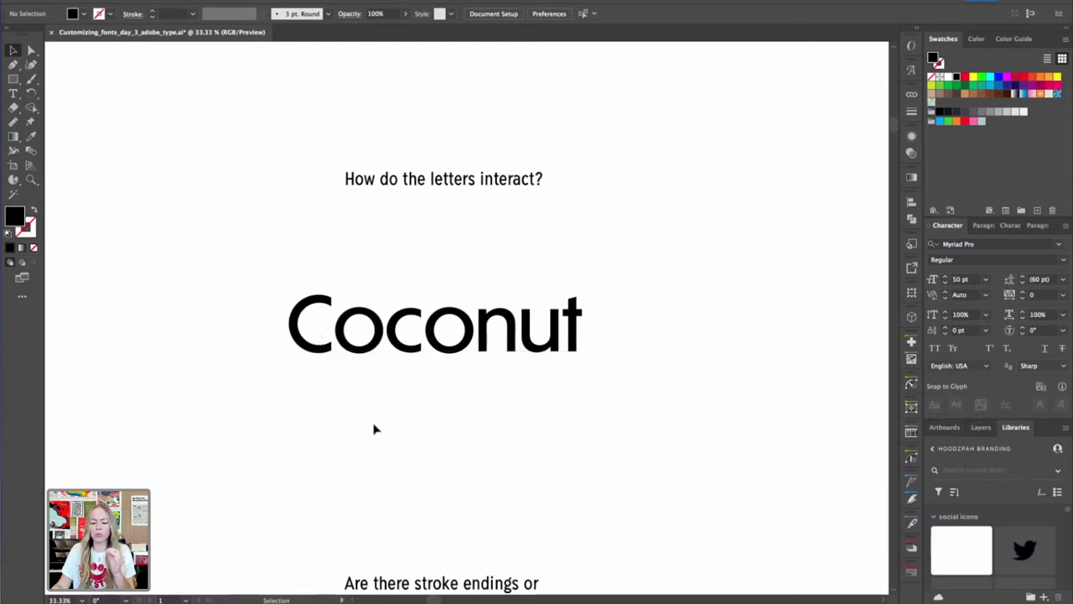
{"action": "double_click", "coordinate": [327, 337]}
{"action": "left_click_drag", "start_coordinate": [329, 337], "coordinate": [282, 327]}
{"action": "key", "text": "super+c"}
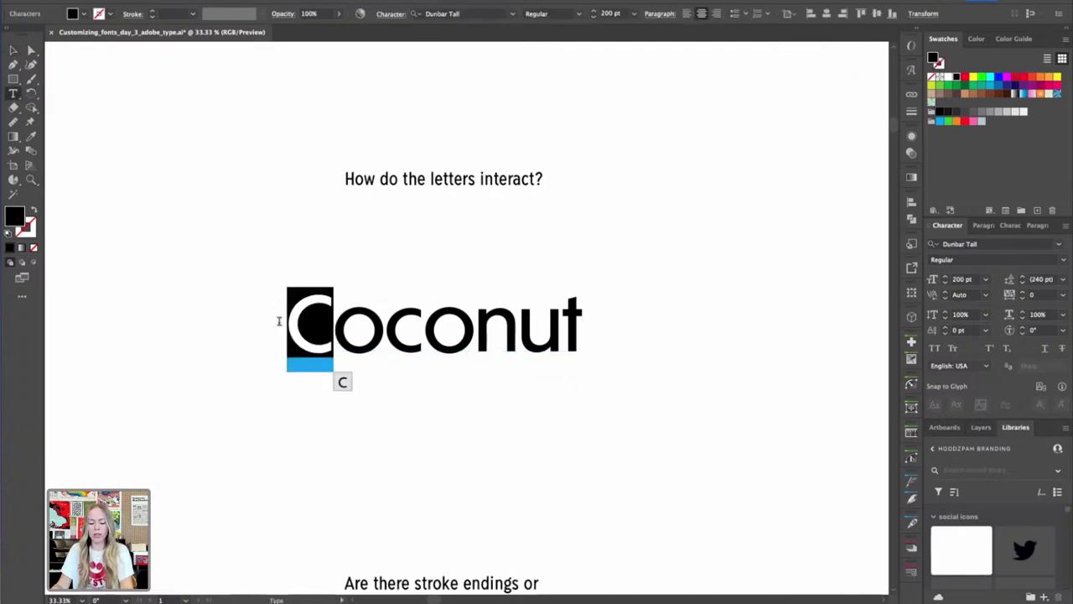
{"action": "key", "text": "BackSpace"}
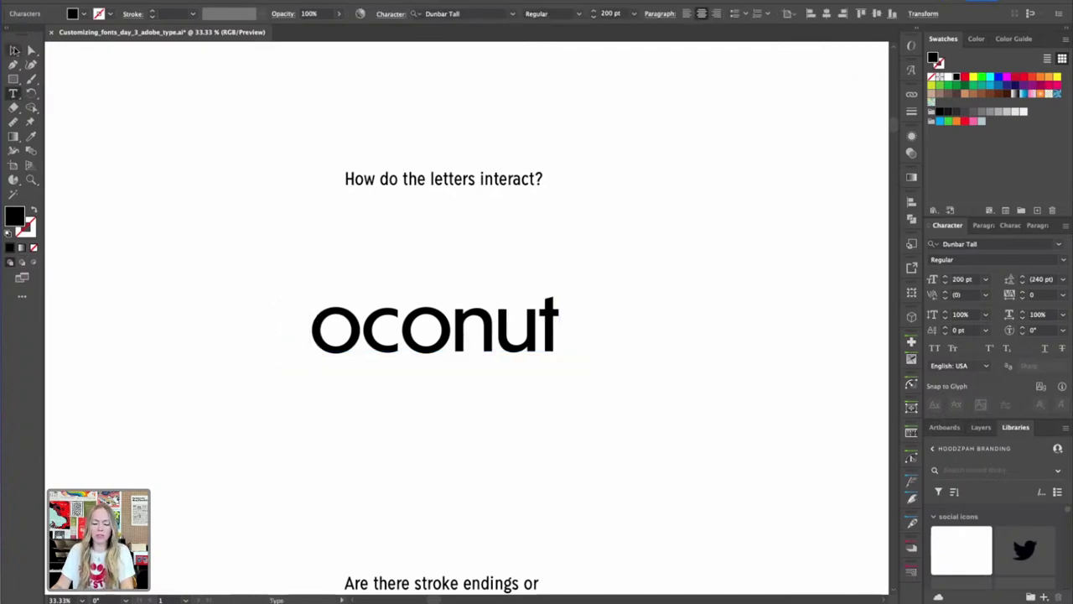
{"action": "left_click", "coordinate": [13, 50]}
{"action": "left_click", "coordinate": [577, 263]}
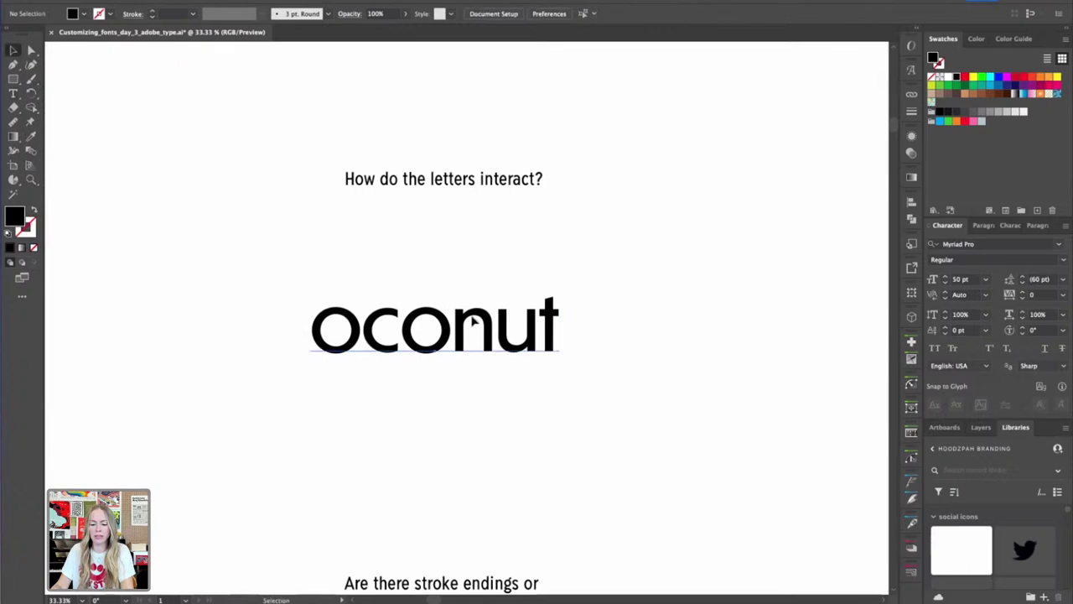
{"action": "left_click", "coordinate": [473, 319]}
{"action": "left_click", "coordinate": [243, 288]}
{"action": "key", "text": "super+v"}
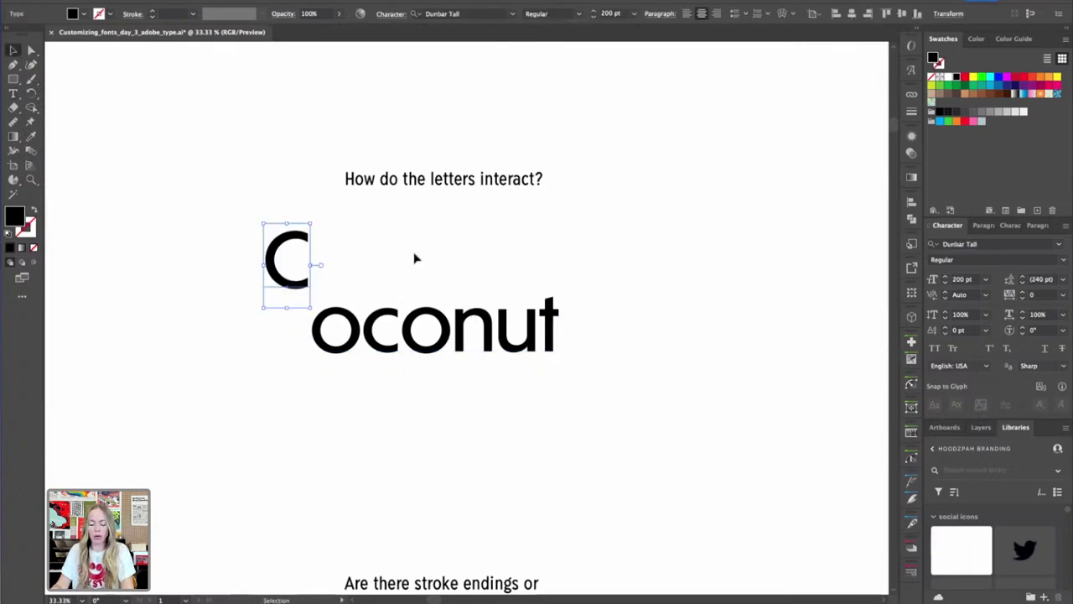
Scale the separate C up to about 381 pt and position it so that it wraps around the first o
{"action": "key", "text": "ctrl+shift+a"}
{"action": "left_click_drag", "start_coordinate": [290, 275], "coordinate": [356, 330]}
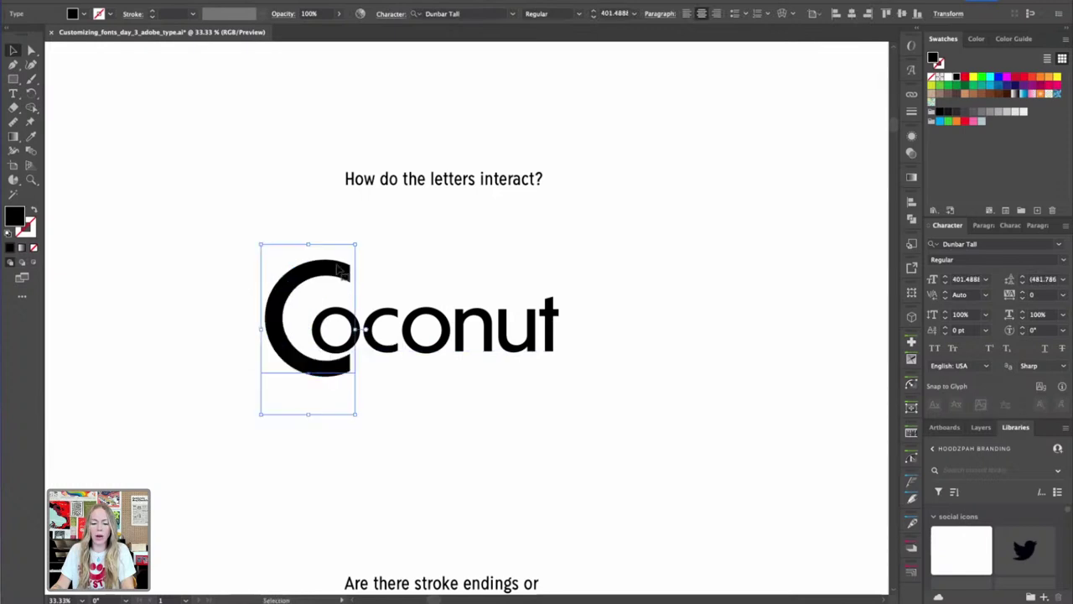
{"action": "left_click_drag", "start_coordinate": [341, 269], "coordinate": [352, 281]}
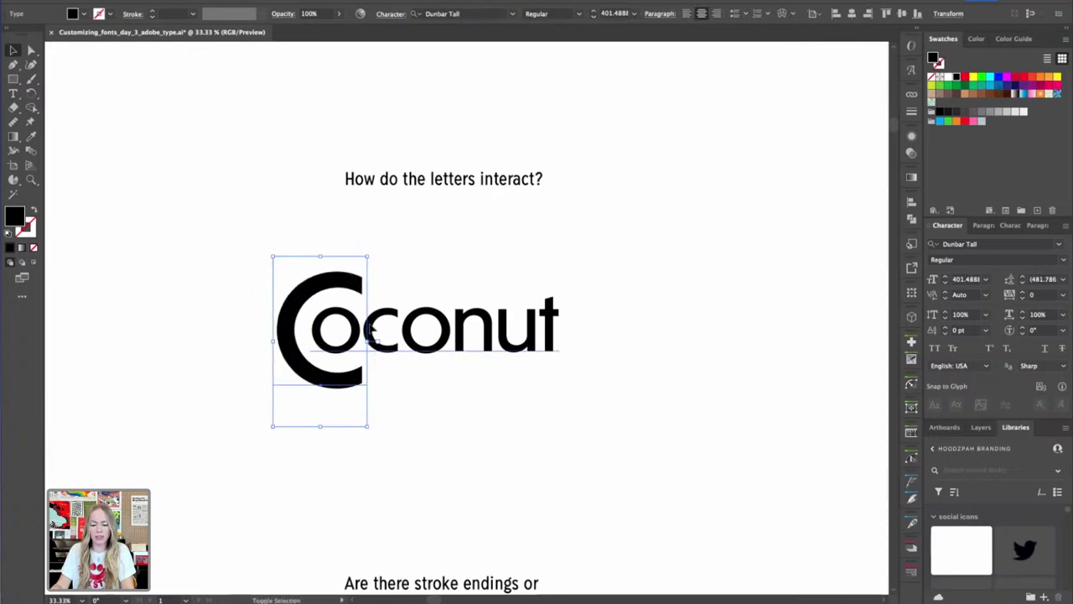
{"action": "left_click_drag", "start_coordinate": [369, 339], "coordinate": [362, 341]}
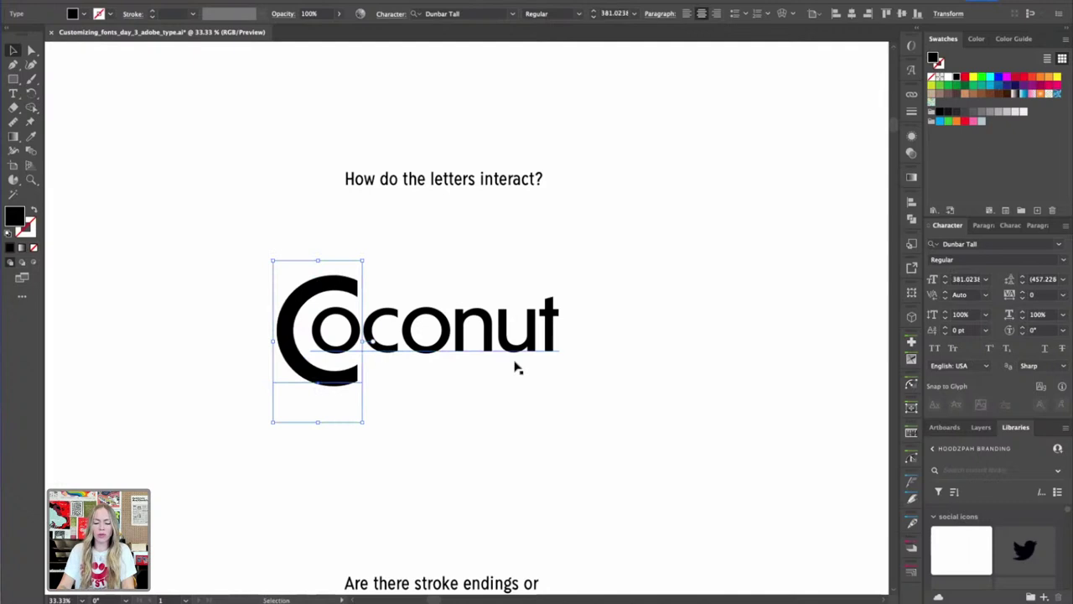
{"action": "left_click", "coordinate": [375, 286]}
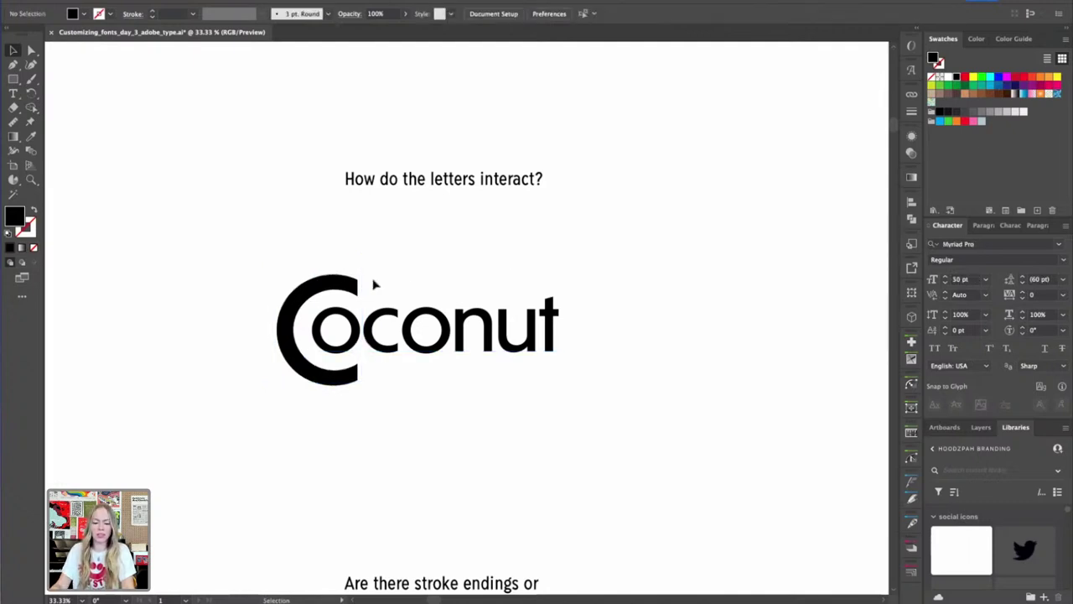
Convert the enlarged C to outlines
{"action": "left_click", "coordinate": [351, 283]}
{"action": "left_click", "coordinate": [398, 267]}
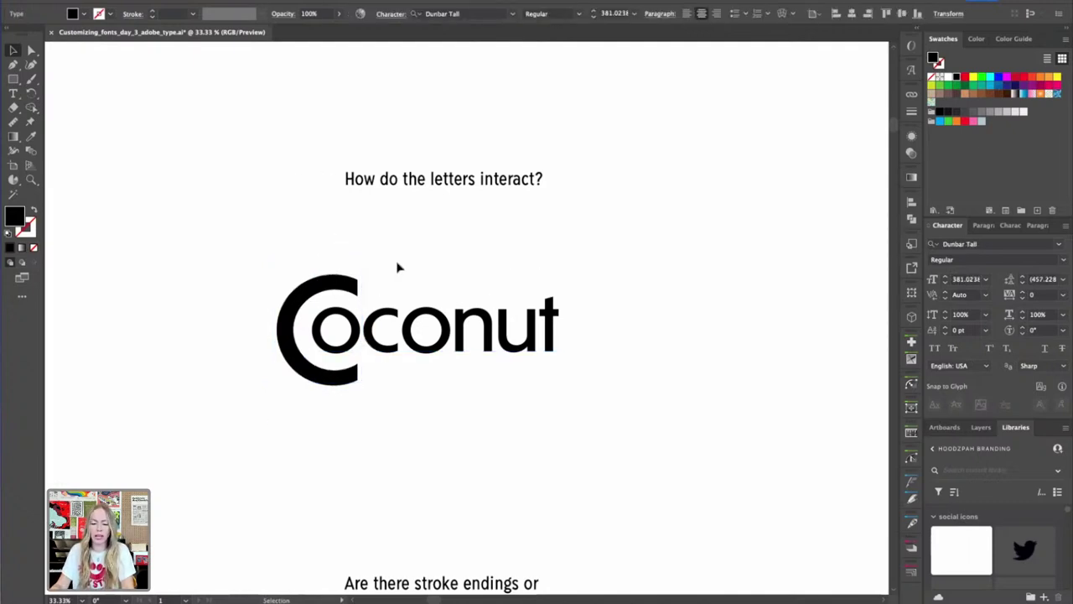
{"action": "left_click", "coordinate": [354, 285]}
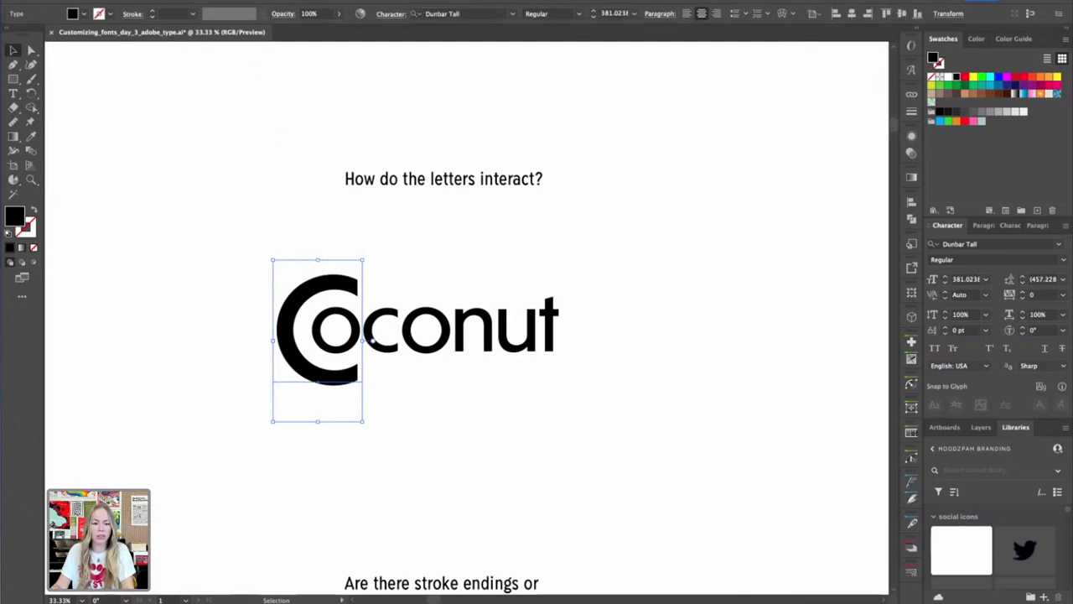
{"action": "left_click", "coordinate": [179, 1]}
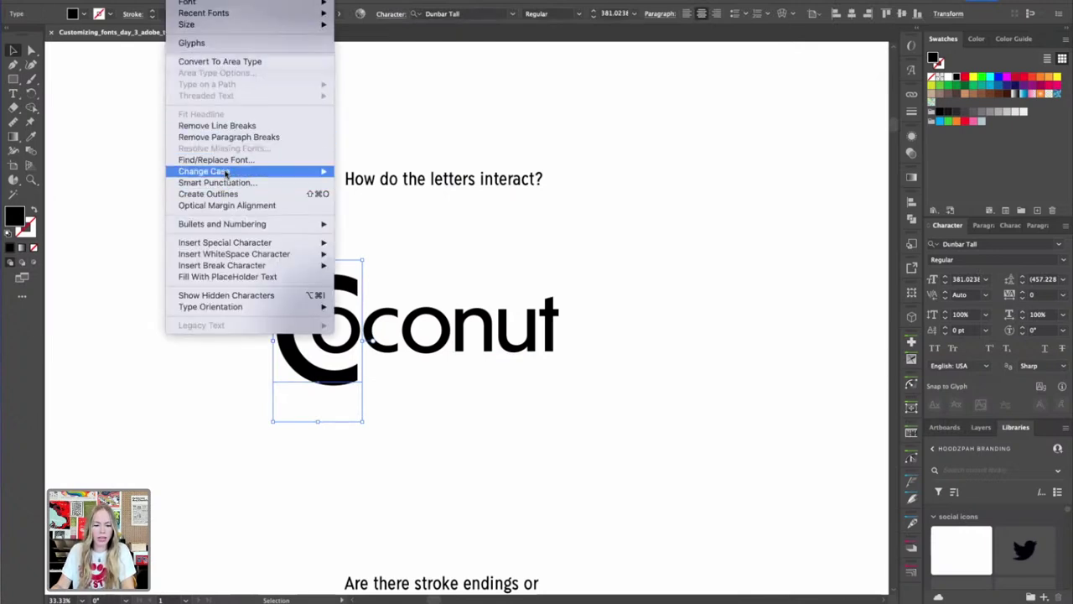
{"action": "left_click", "coordinate": [215, 195]}
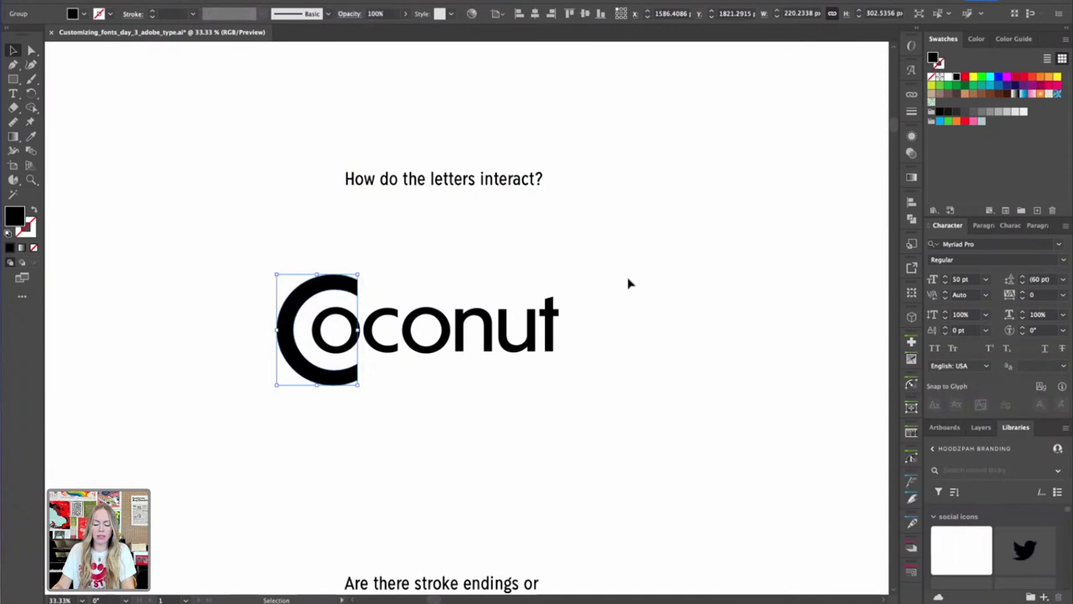
Thin the outlined C with an Offset Path of -10 px, keeping only the inset shape in place of the original
{"action": "left_click", "coordinate": [372, 290]}
{"action": "left_click", "coordinate": [359, 289]}
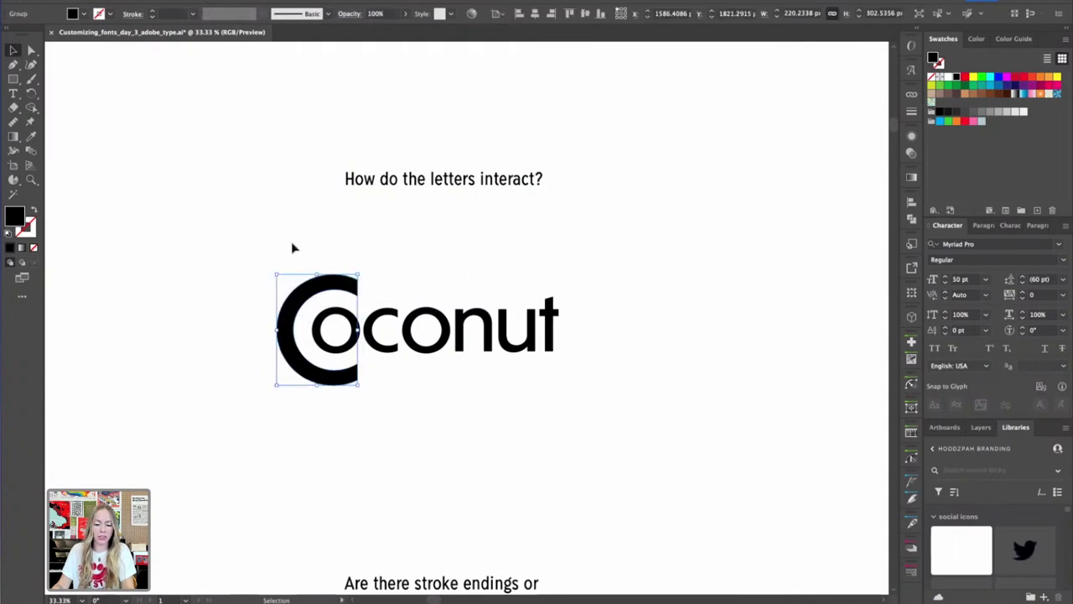
{"action": "left_click", "coordinate": [146, 0]}
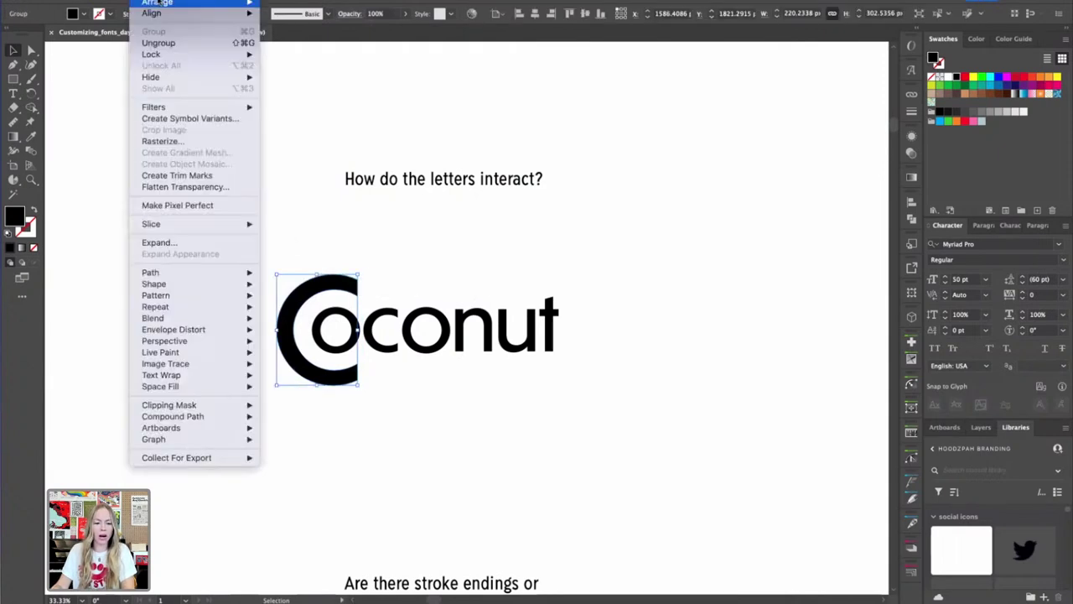
{"action": "mouse_move", "coordinate": [178, 272]}
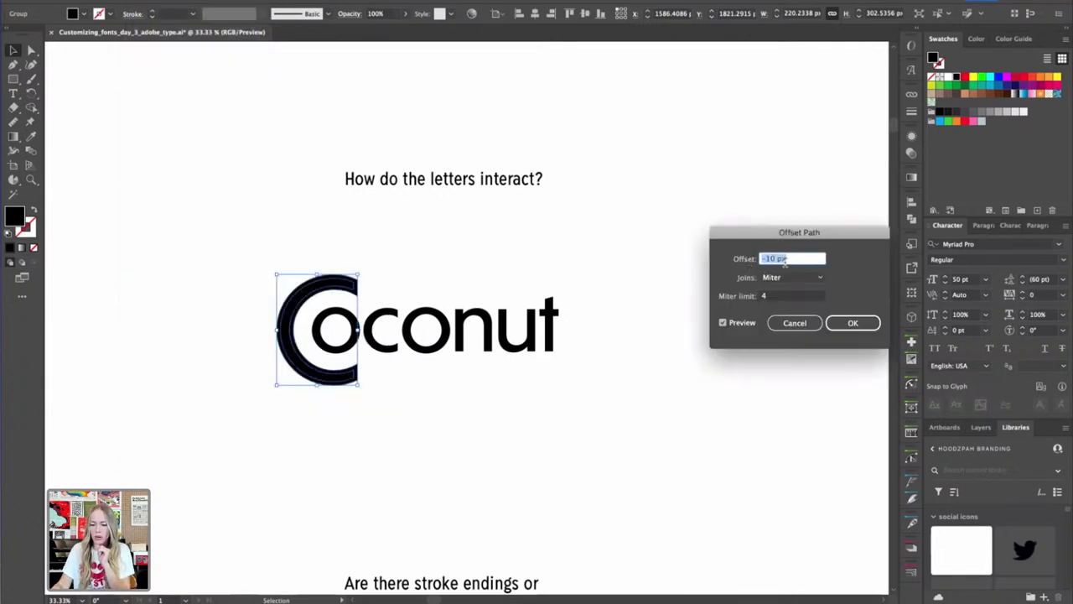
{"action": "left_click", "coordinate": [843, 323]}
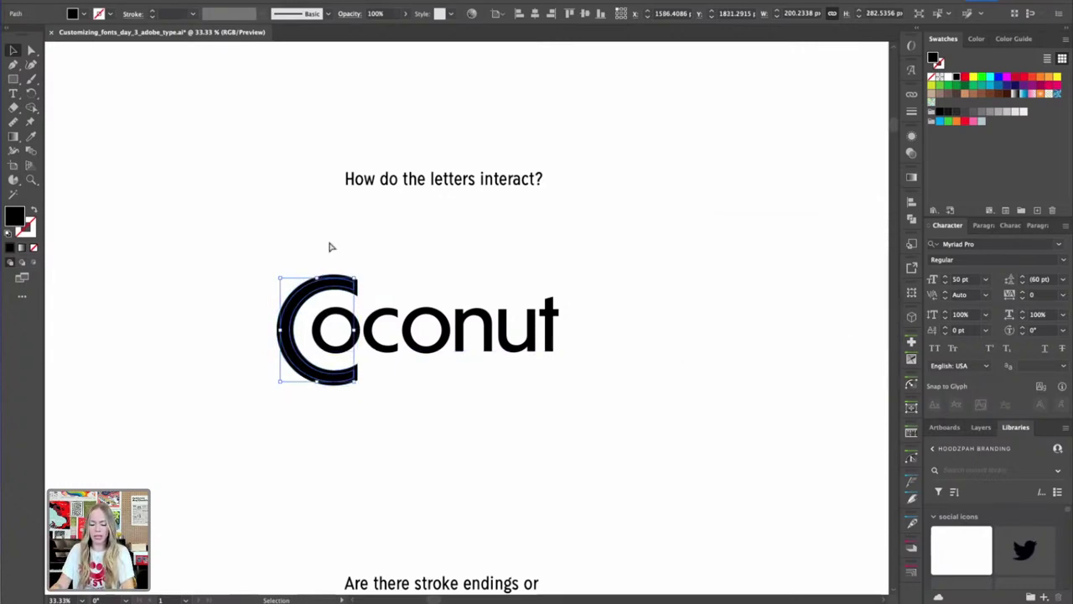
{"action": "key", "text": "super+x"}
{"action": "left_click", "coordinate": [324, 281]}
{"action": "key", "text": "Delete"}
{"action": "key", "text": "super+f"}
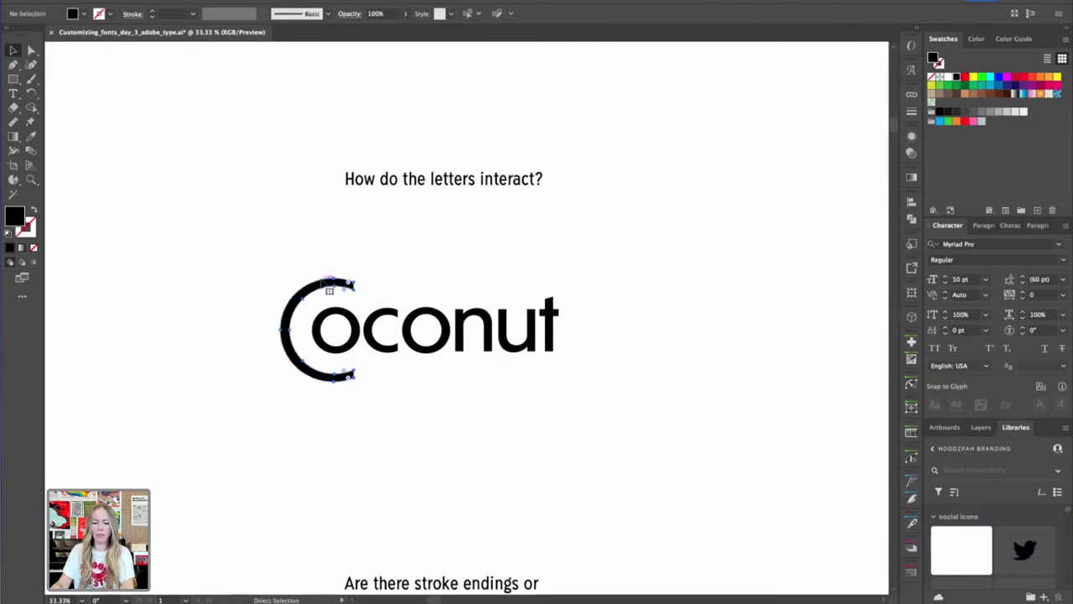
Examine the inner anchor points near both stroke endings of the thinned C and the look of the whole word
{"action": "key", "text": "v"}
{"action": "scroll", "coordinate": [426, 377], "scroll_direction": "down", "scroll_amount": 2}
{"action": "scroll", "coordinate": [426, 376], "scroll_direction": "right", "scroll_amount": 2}
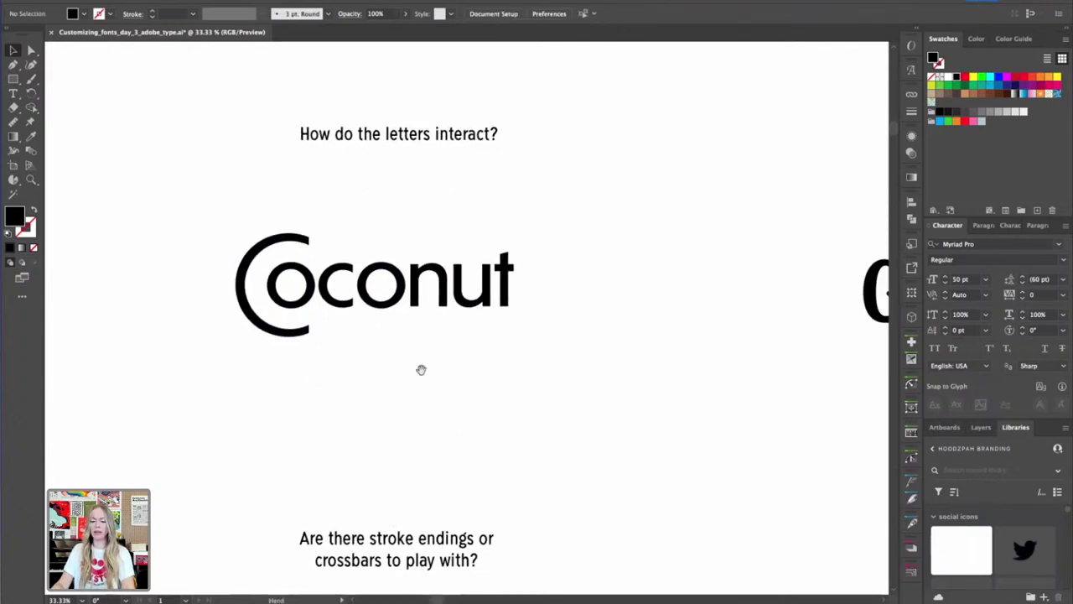
{"action": "key", "text": "z"}
{"action": "left_click_drag", "start_coordinate": [263, 302], "coordinate": [470, 366]}
{"action": "key", "text": "a"}
{"action": "left_click", "coordinate": [359, 350]}
{"action": "left_click", "coordinate": [319, 359], "text": "shift"}
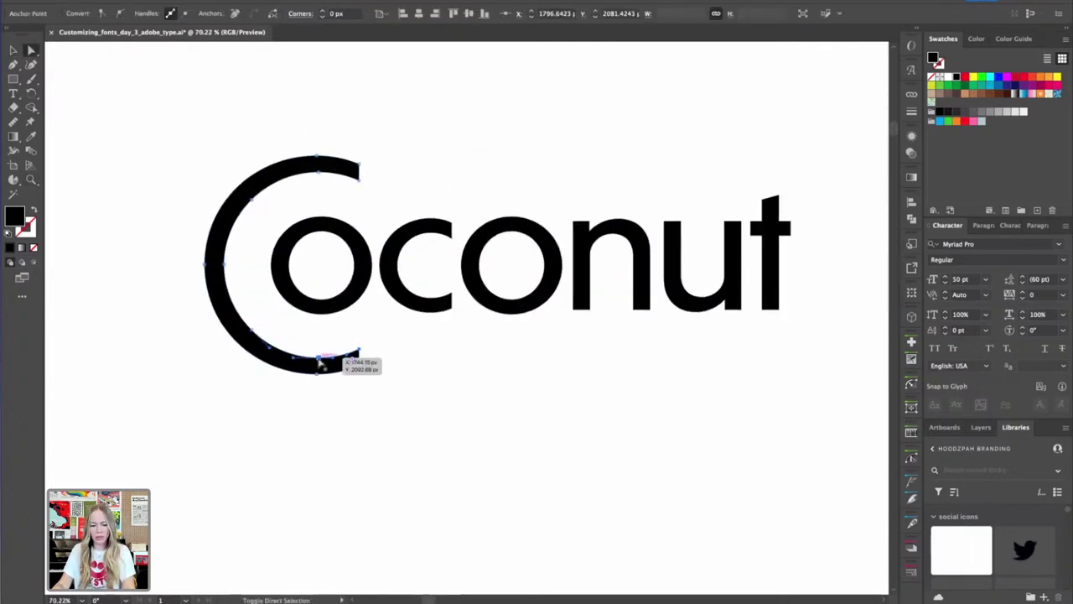
{"action": "left_click", "coordinate": [321, 356]}
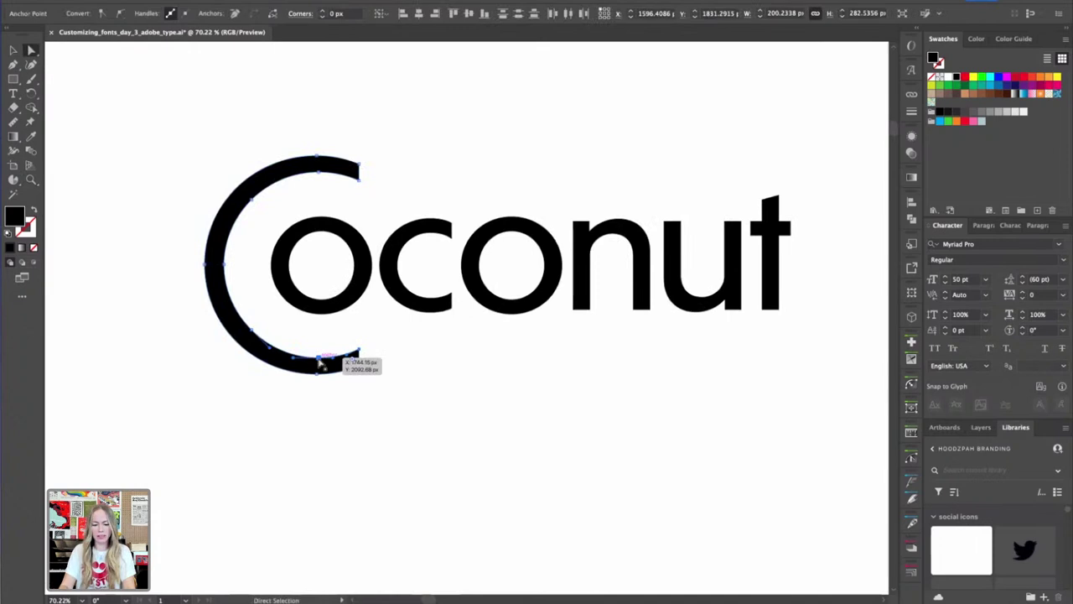
{"action": "left_click", "coordinate": [319, 174]}
{"action": "left_click", "coordinate": [359, 182], "text": "shift"}
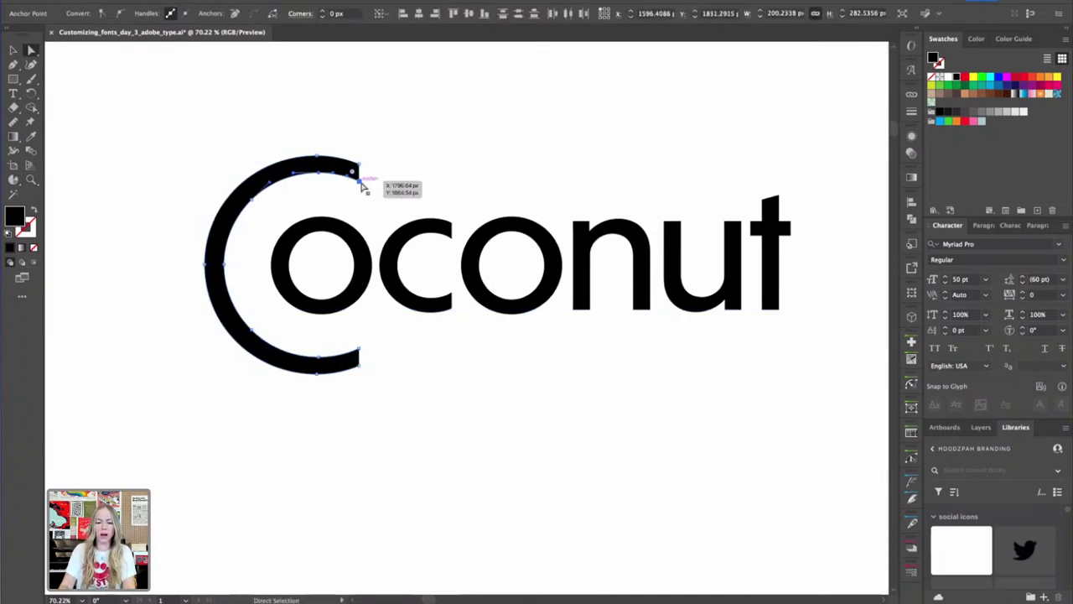
{"action": "left_click", "coordinate": [453, 437]}
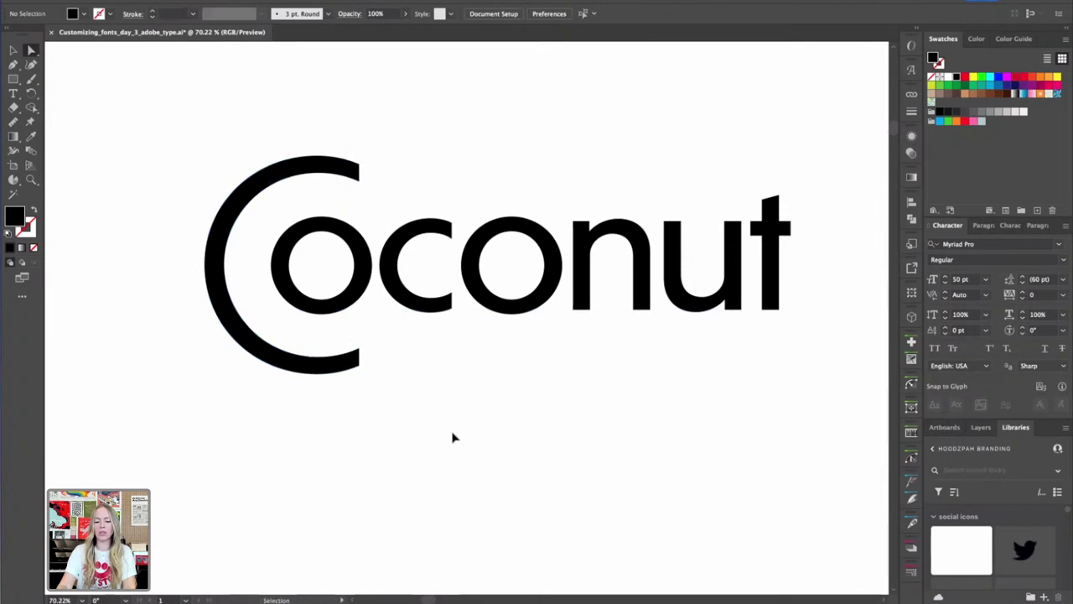
{"action": "key", "text": "ctrl+minus"}
{"action": "key", "text": "ctrl+minus"}
{"action": "key", "text": "ctrl+minus"}
{"action": "key", "text": "ctrl+minus"}
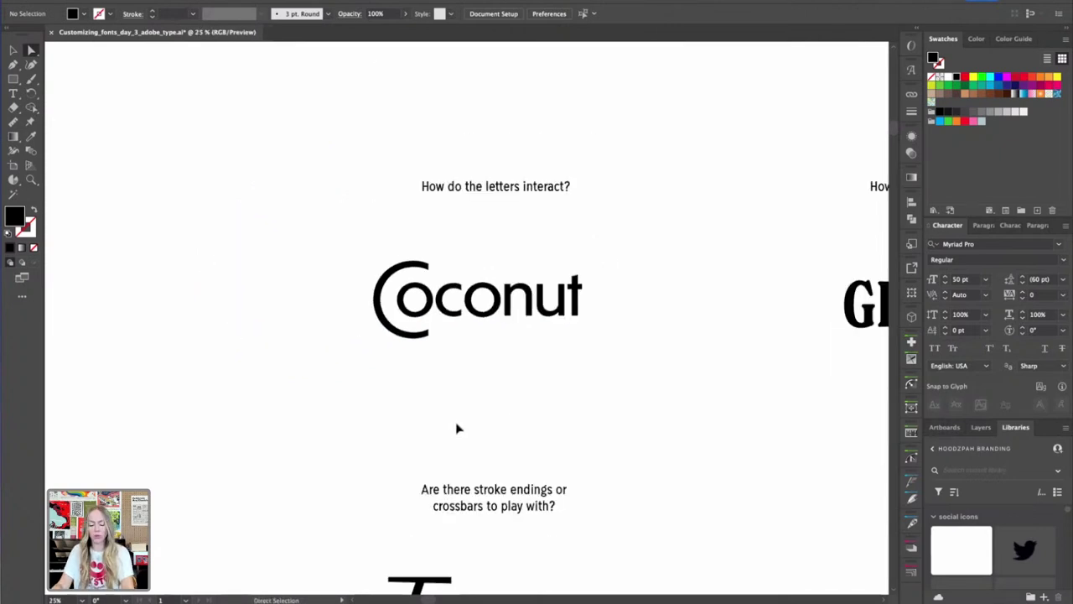
Cut the t out of the remaining lowercase text and shift "oconu" back toward the C
{"action": "key", "text": "v"}
{"action": "key", "text": "ctrl+plus"}
{"action": "key", "text": "ctrl+plus"}
{"action": "left_click", "coordinate": [619, 297]}
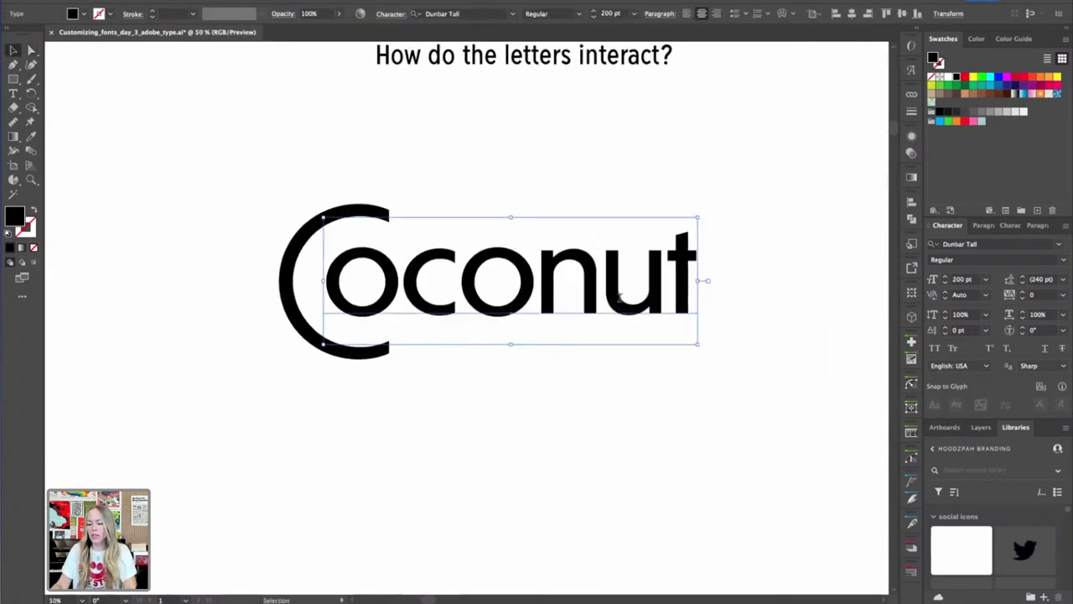
{"action": "double_click", "coordinate": [620, 297]}
{"action": "left_click_drag", "start_coordinate": [667, 276], "coordinate": [713, 285]}
{"action": "key", "text": "ctrl+x"}
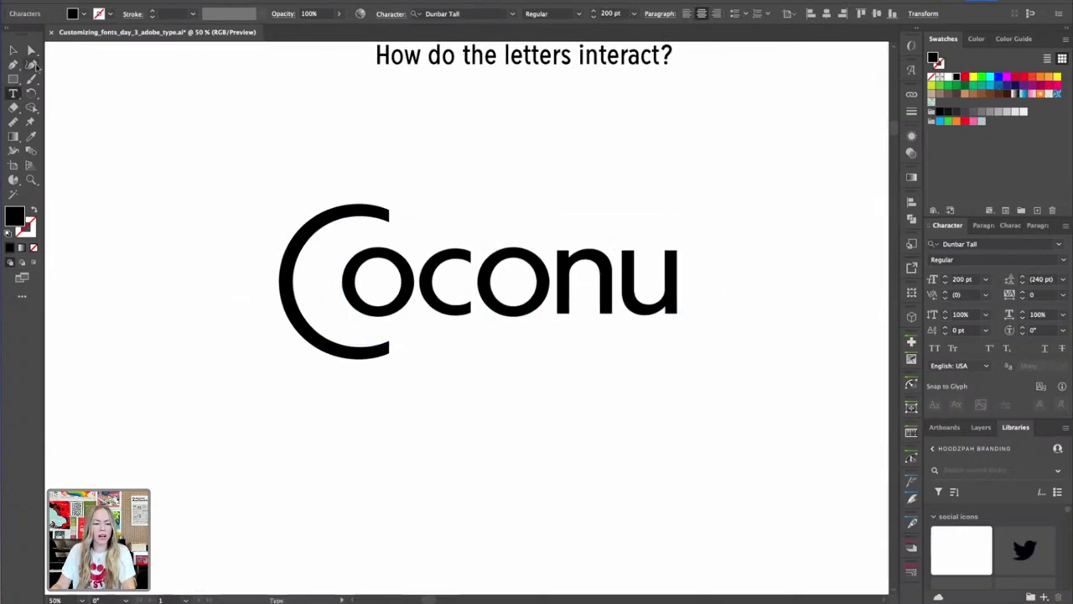
{"action": "left_click", "coordinate": [13, 50]}
{"action": "left_click_drag", "start_coordinate": [458, 283], "coordinate": [446, 283]}
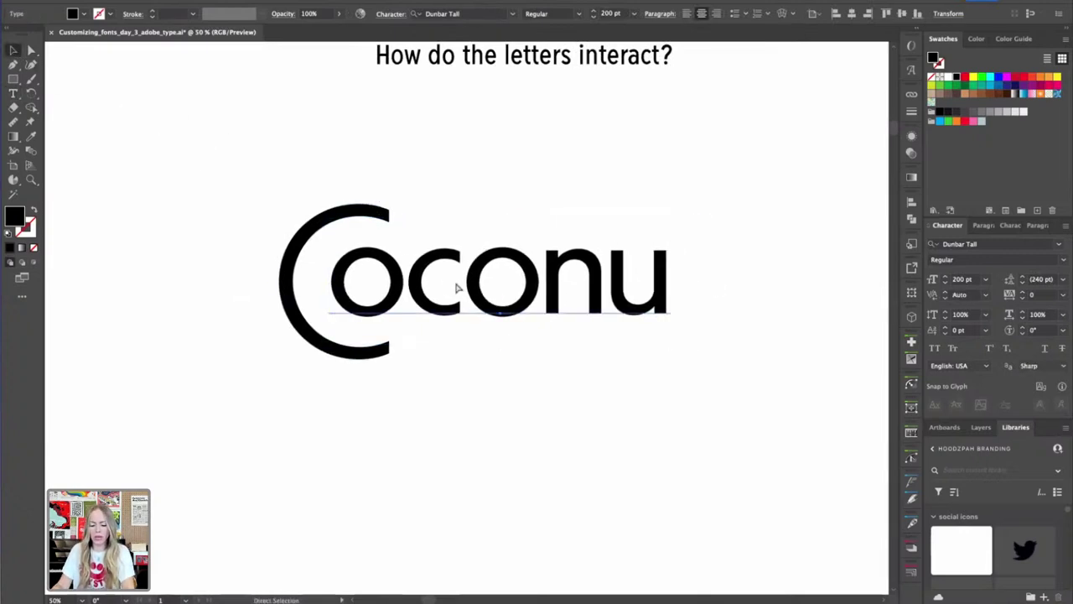
Paste the t as separate text at the end of the word, align it beside the u and convert it to outlines
{"action": "key", "text": "ctrl+v"}
{"action": "left_click", "coordinate": [644, 443]}
{"action": "left_click_drag", "start_coordinate": [327, 176], "coordinate": [715, 269]}
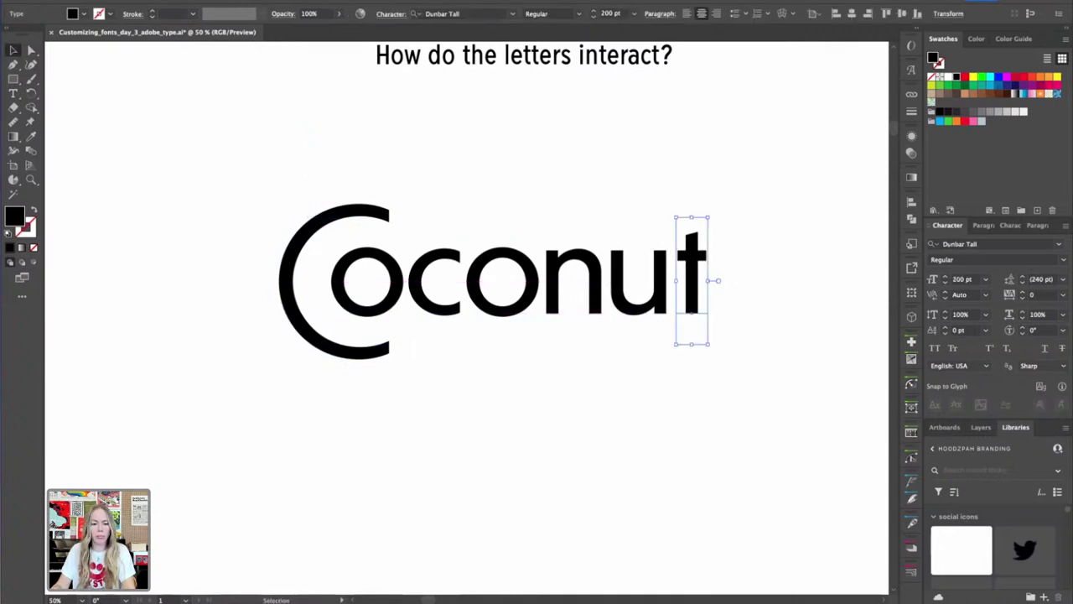
{"action": "left_click", "coordinate": [142, 0]}
{"action": "mouse_move", "coordinate": [179, 0]}
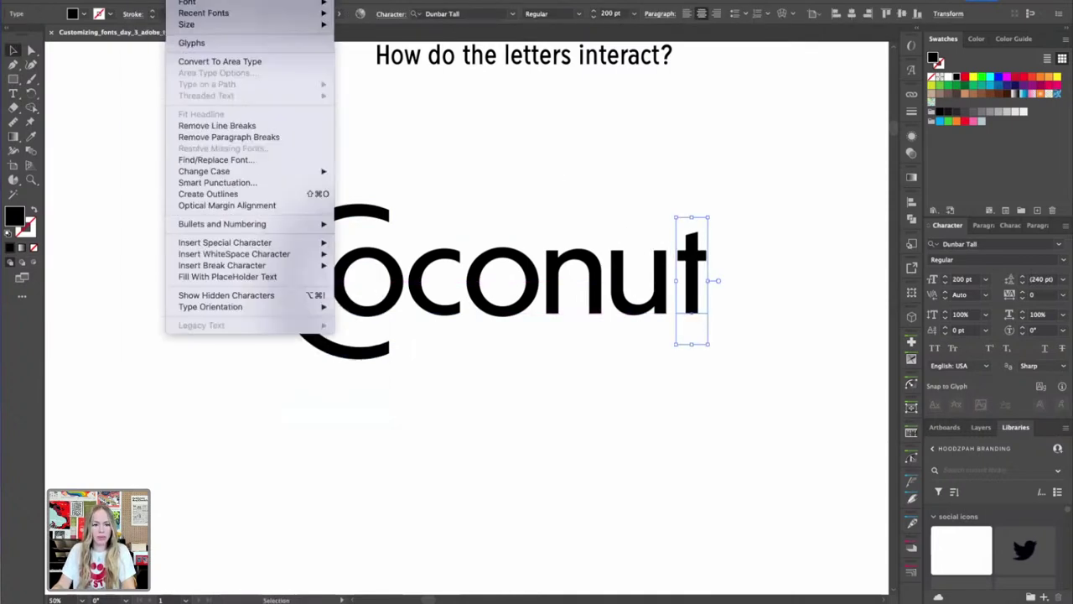
{"action": "left_click", "coordinate": [208, 193]}
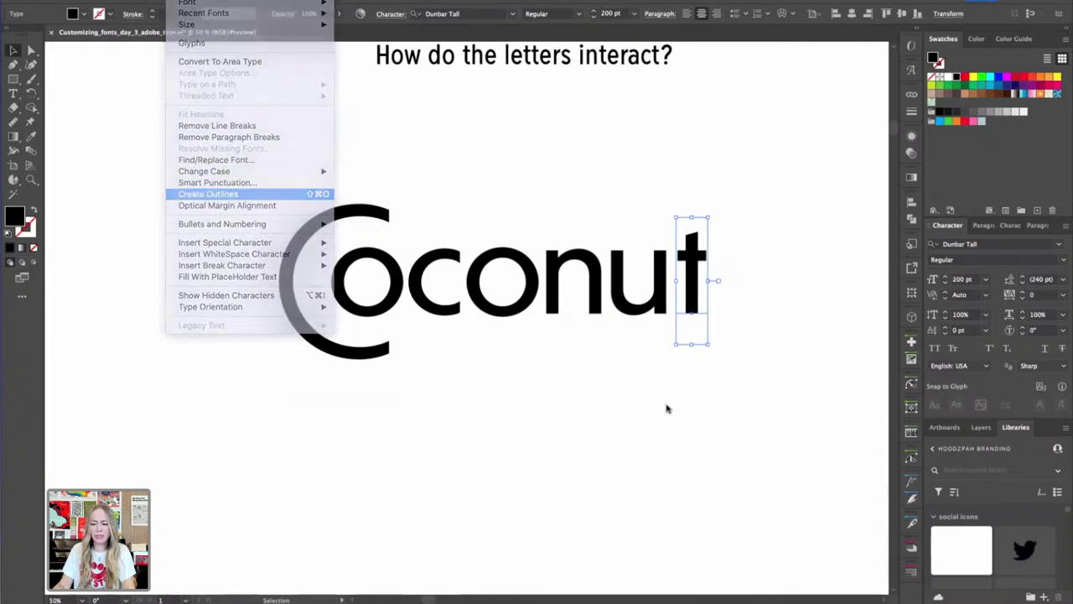
{"action": "left_click", "coordinate": [667, 408]}
Raise the top anchor points of the t's stem by 20 px to lengthen its ascender
{"action": "key", "text": "a"}
{"action": "left_click_drag", "start_coordinate": [725, 204], "coordinate": [680, 242]}
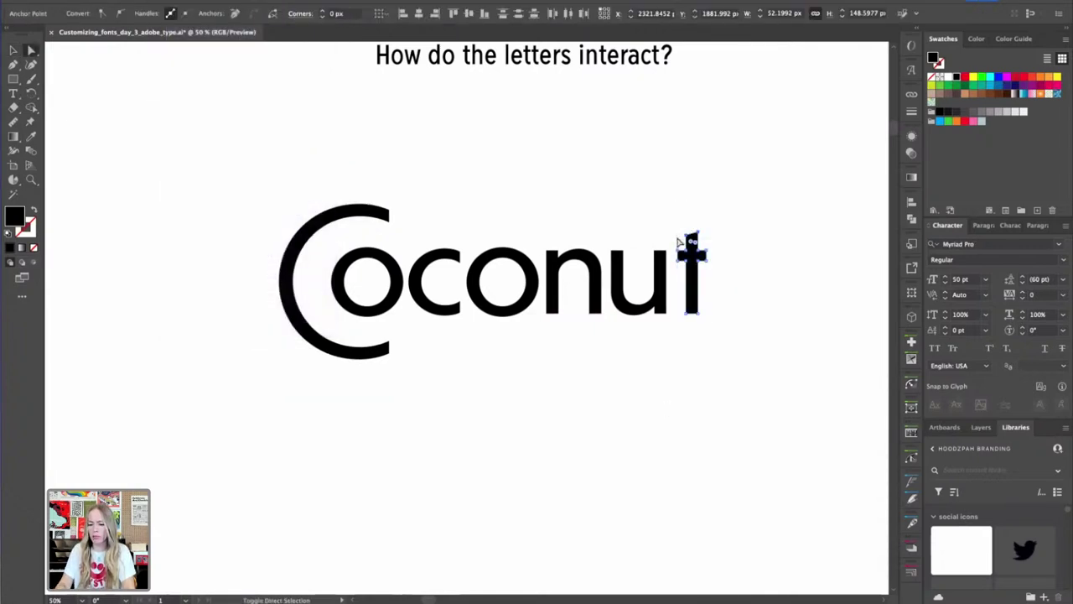
{"action": "key", "text": "shift+Up"}
{"action": "key", "text": "shift+Up"}
{"action": "left_click", "coordinate": [689, 204]}
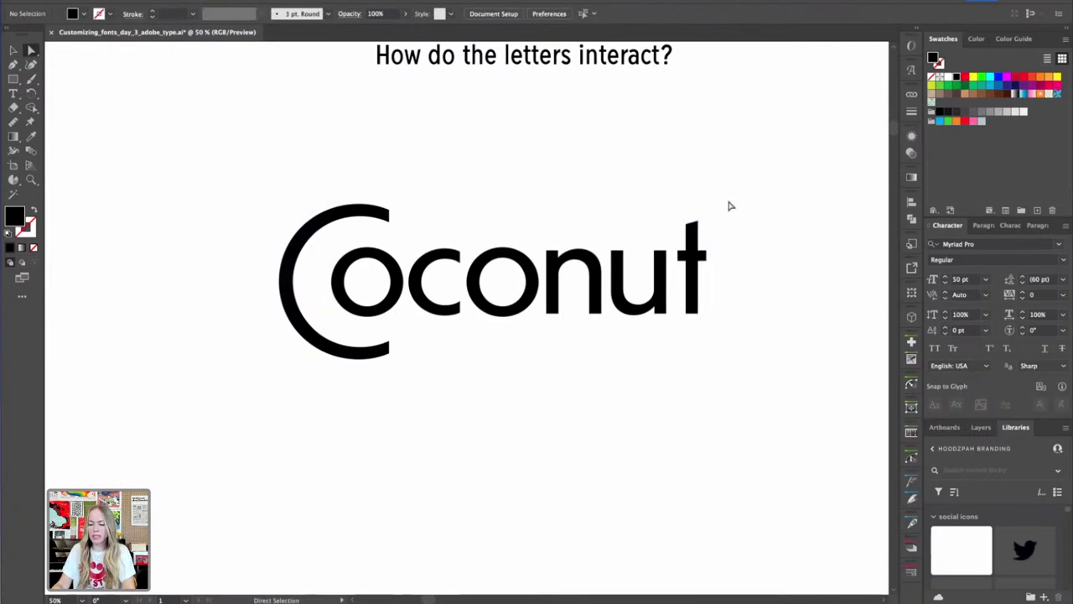
Move the t's crossbar and stem top up together by 40 px, leaving the base of the stem in place
{"action": "left_click_drag", "start_coordinate": [729, 205], "coordinate": [671, 276]}
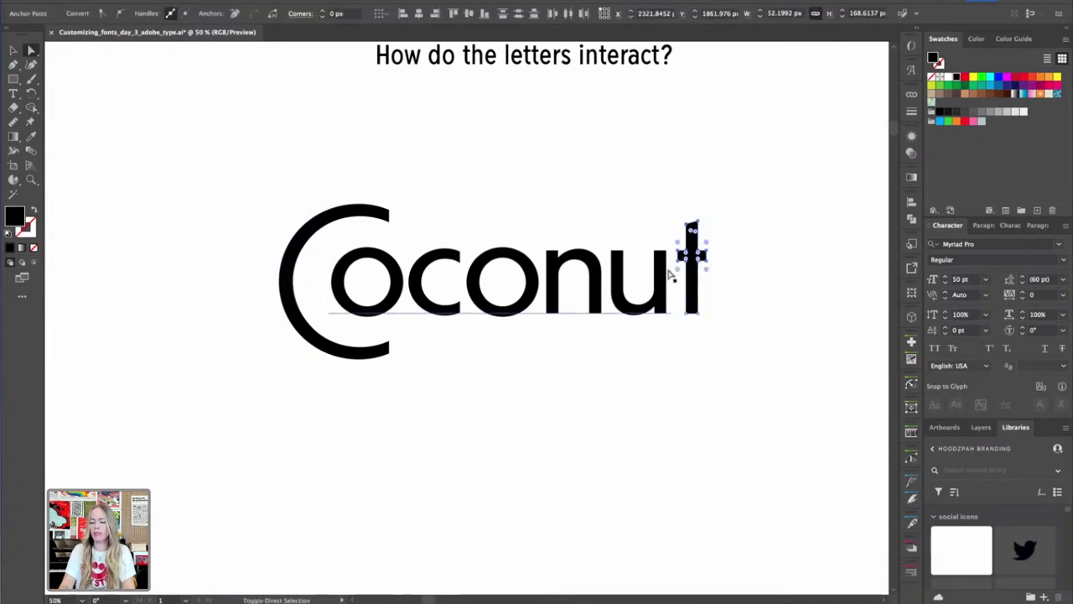
{"action": "key", "text": "shift+Up"}
{"action": "key", "text": "shift+Up"}
{"action": "key", "text": "shift+Up"}
{"action": "key", "text": "shift+Up"}
{"action": "left_click", "coordinate": [660, 198]}
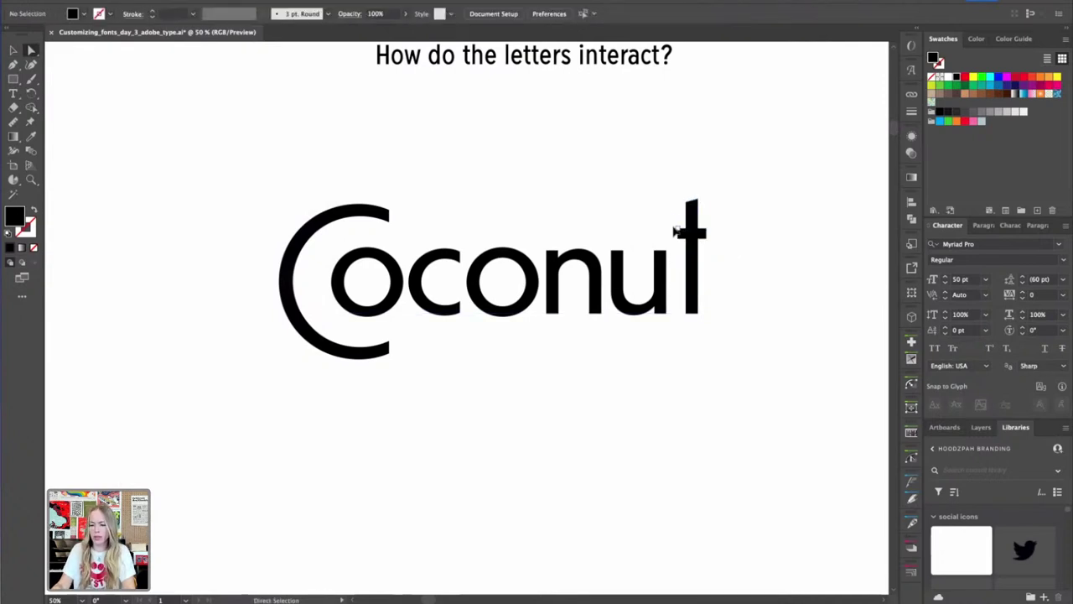
Extend the left end of the t's crossbar by 120 px so it reaches over the u
{"action": "left_click", "coordinate": [677, 234]}
{"action": "left_click", "coordinate": [678, 238], "text": "shift"}
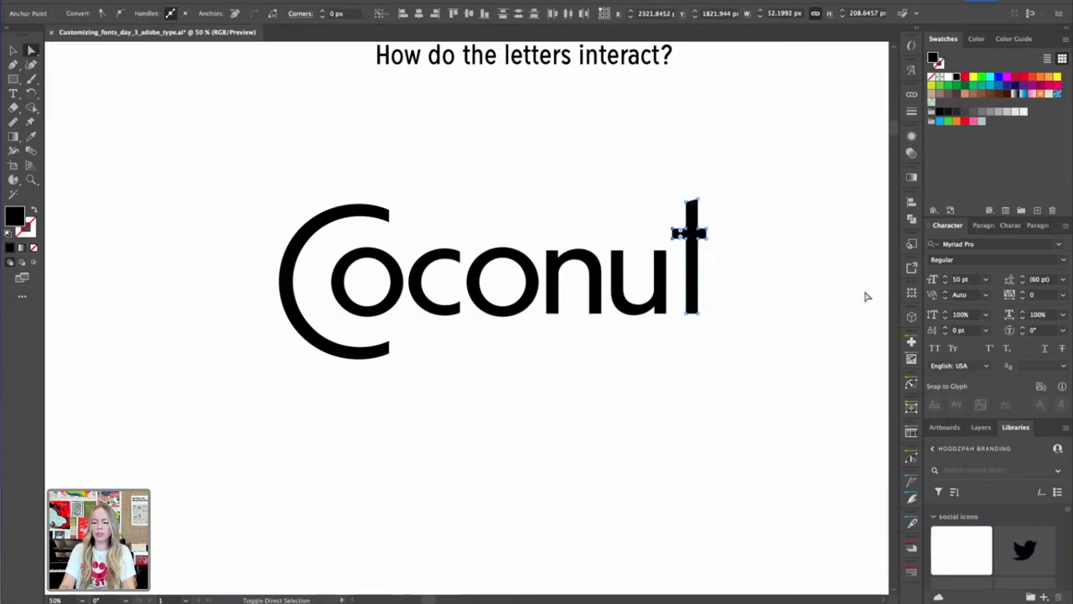
{"action": "key", "text": "shift+Left"}
{"action": "key", "text": "shift+Left"}
{"action": "key", "text": "shift+Left"}
{"action": "key", "text": "shift+Left"}
{"action": "key", "text": "shift+Left"}
{"action": "key", "text": "shift+Left"}
{"action": "key", "text": "shift+Left"}
{"action": "key", "text": "shift+Left"}
{"action": "key", "text": "shift+Left"}
{"action": "key", "text": "shift+Left"}
{"action": "key", "text": "shift+Left"}
{"action": "key", "text": "shift+Left"}
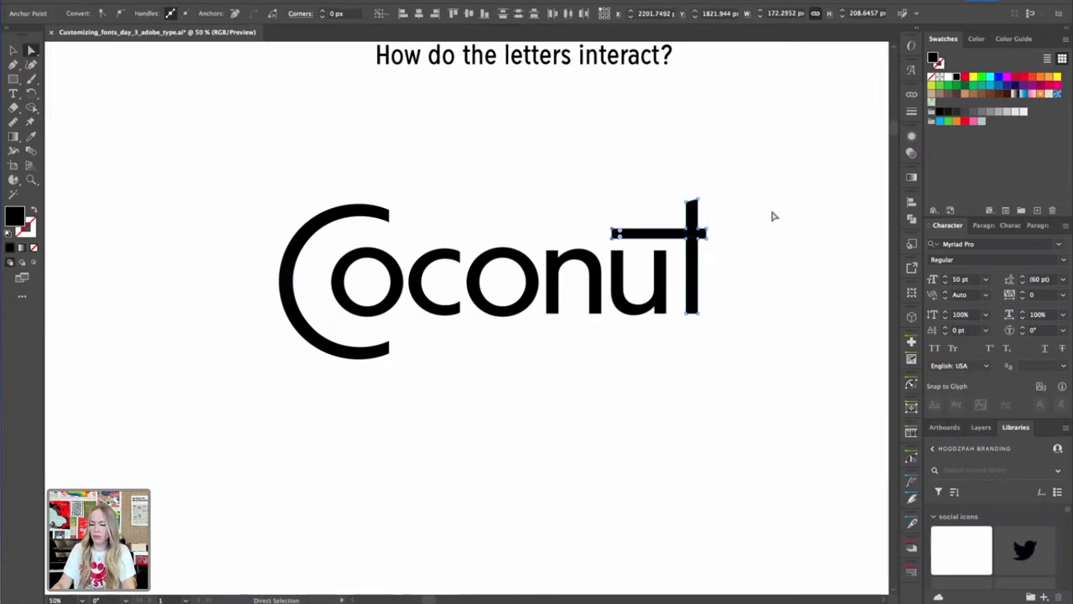
Extend the right end of the t's crossbar outward by 20 px, undoing the stray shift of the lowercase text
{"action": "key", "text": "shift+Right"}
{"action": "key", "text": "shift+Right"}
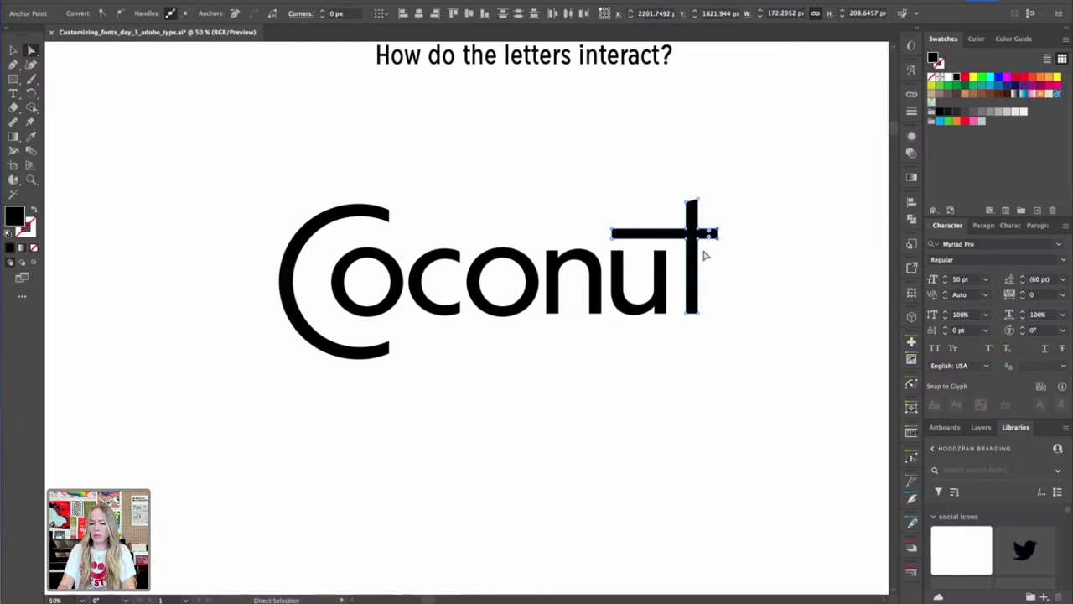
{"action": "left_click_drag", "start_coordinate": [632, 212], "coordinate": [602, 242]}
{"action": "key", "text": "shift+Left"}
{"action": "key", "text": "shift+Left"}
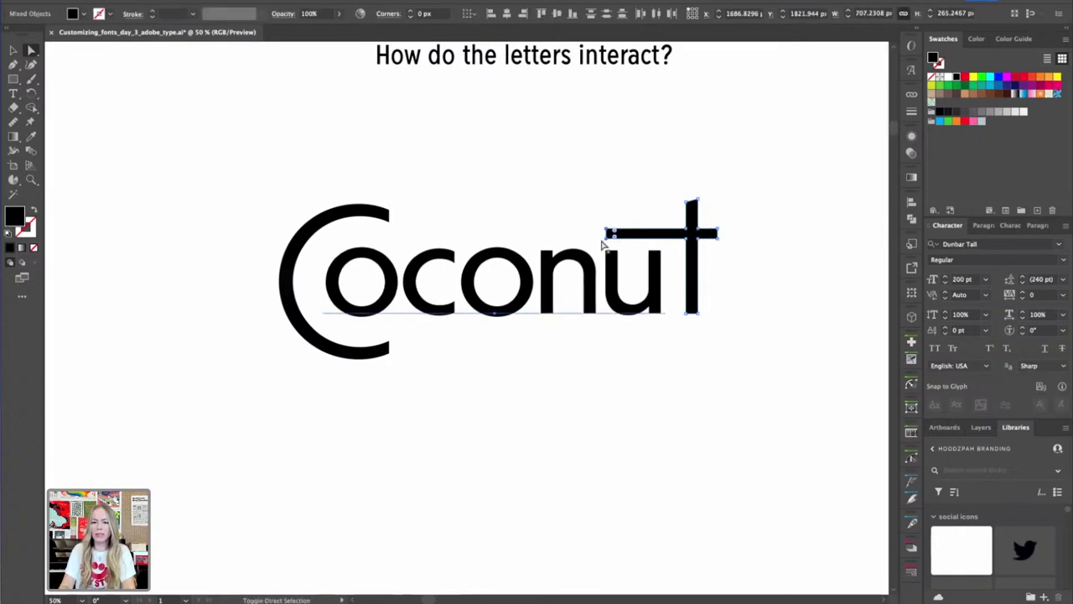
{"action": "key", "text": "super+z"}
{"action": "key", "text": "super+z"}
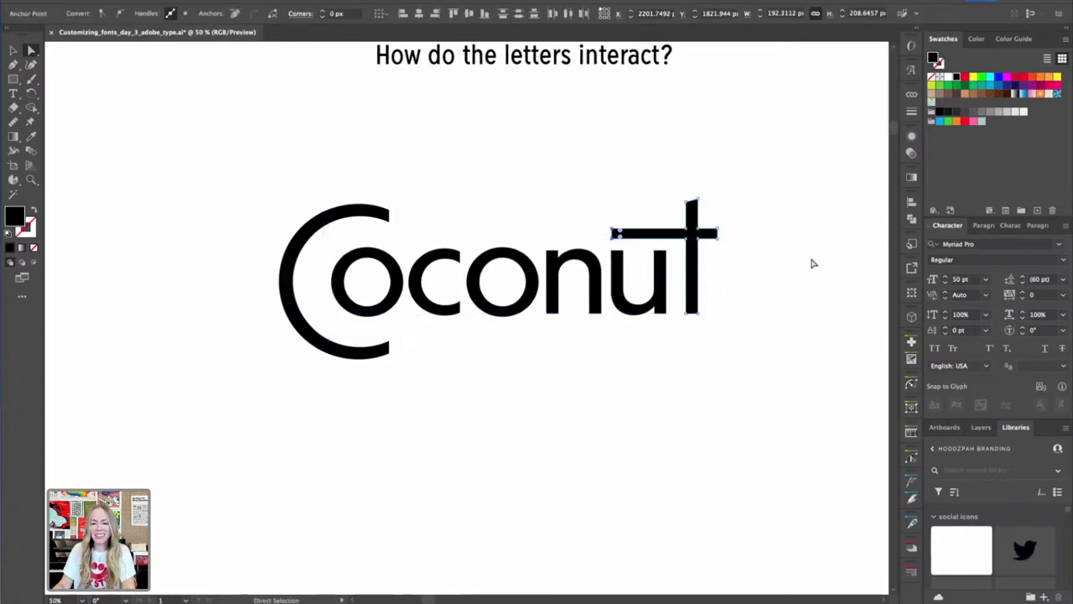
Raise the t's whole crossbar slightly to widen the gap above the u
{"action": "left_click", "coordinate": [759, 227]}
{"action": "left_click", "coordinate": [614, 232]}
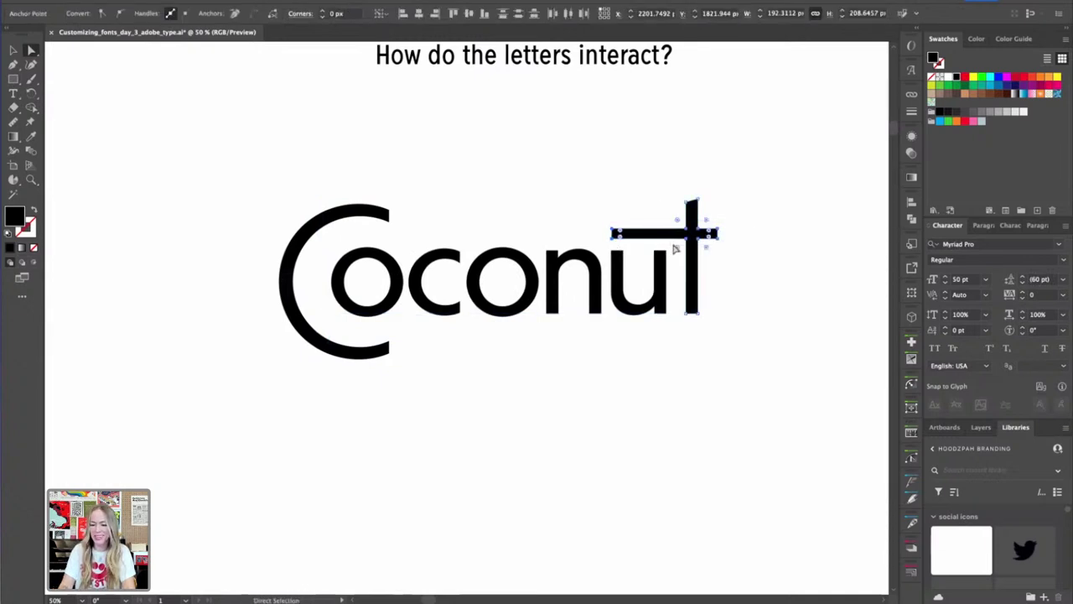
{"action": "left_click", "coordinate": [642, 212]}
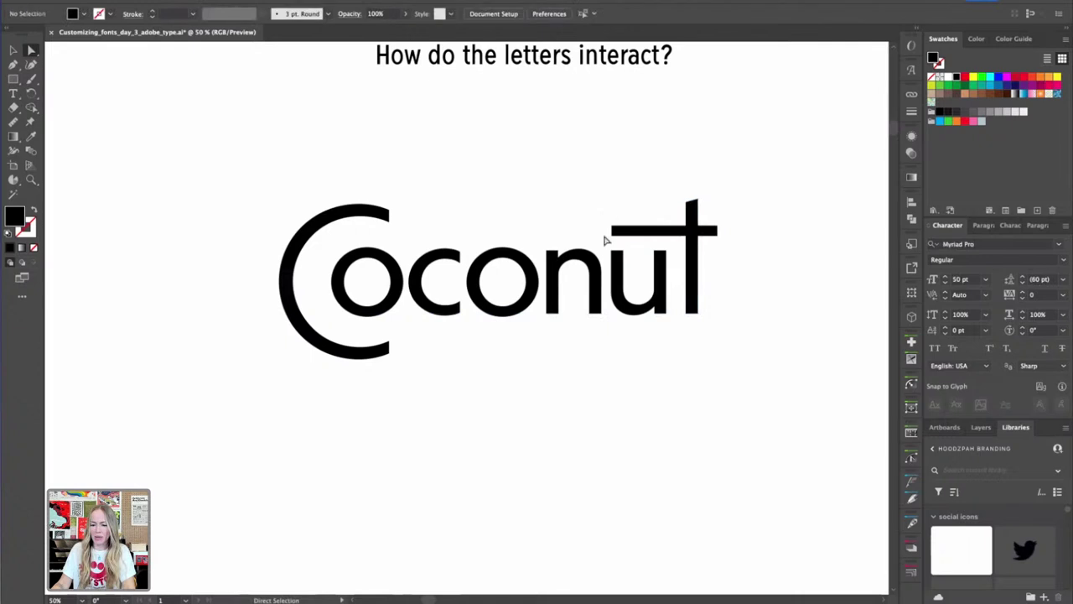
Extend the crossbar's left end across the tops of the lowercase letters until it nearly reaches the C
{"action": "left_click", "coordinate": [614, 231]}
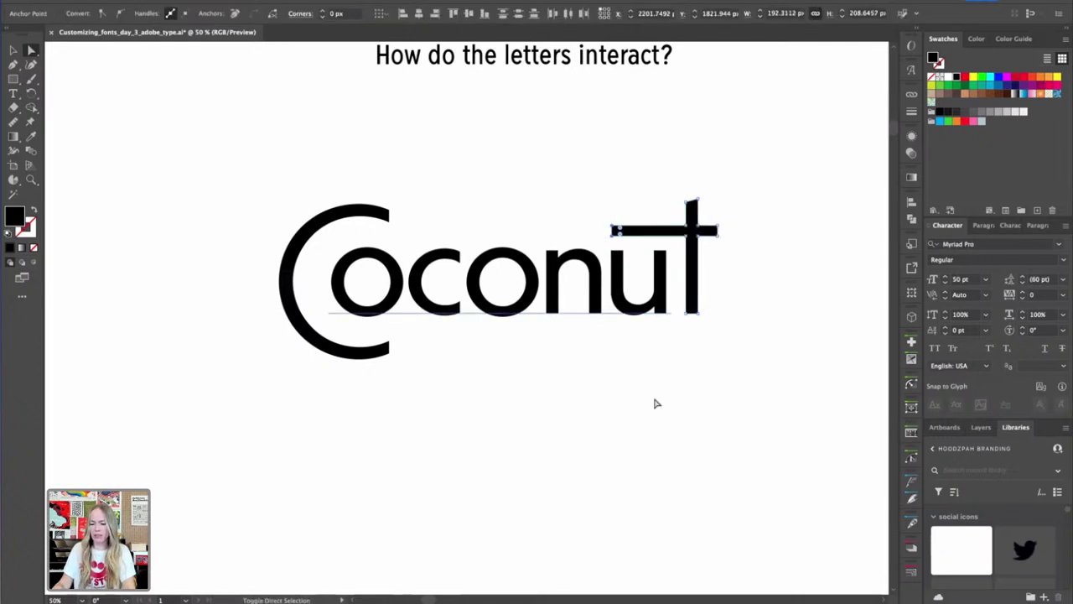
{"action": "key", "text": "shift+Left"}
{"action": "key", "text": "shift+Left"}
{"action": "key", "text": "shift+Left"}
{"action": "key", "text": "shift+Left"}
{"action": "key", "text": "shift+Left"}
{"action": "key", "text": "shift+Left"}
{"action": "key", "text": "shift+Left"}
{"action": "key", "text": "shift+Left"}
{"action": "key", "text": "shift+Left"}
{"action": "key", "text": "shift+Left"}
{"action": "key", "text": "shift+Left"}
{"action": "key", "text": "shift+Left"}
{"action": "key", "text": "shift+Left"}
{"action": "key", "text": "shift+Left"}
{"action": "key", "text": "shift+Left"}
{"action": "key", "text": "shift+Left"}
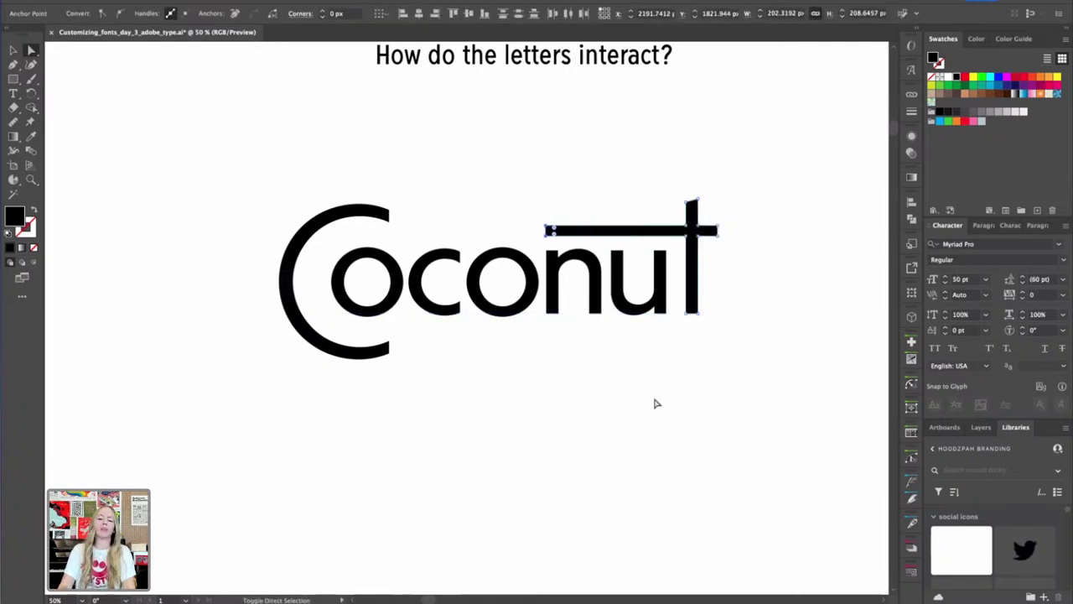
{"action": "key", "text": "shift+Left"}
{"action": "key", "text": "shift+Left"}
{"action": "key", "text": "shift+Left"}
{"action": "key", "text": "shift+Left"}
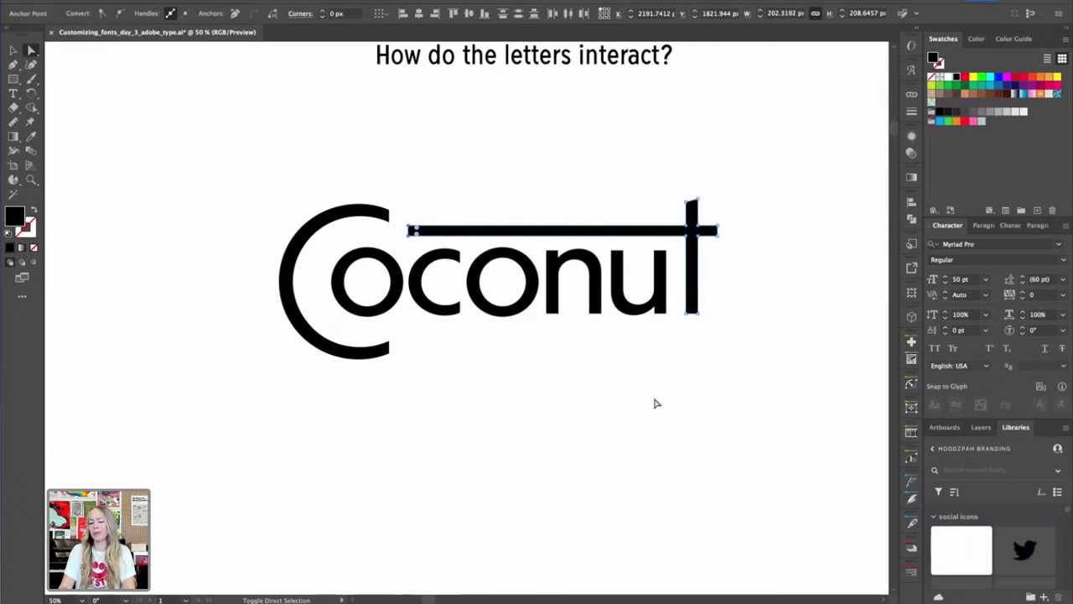
{"action": "left_click", "coordinate": [667, 398]}
{"action": "key", "text": "v"}
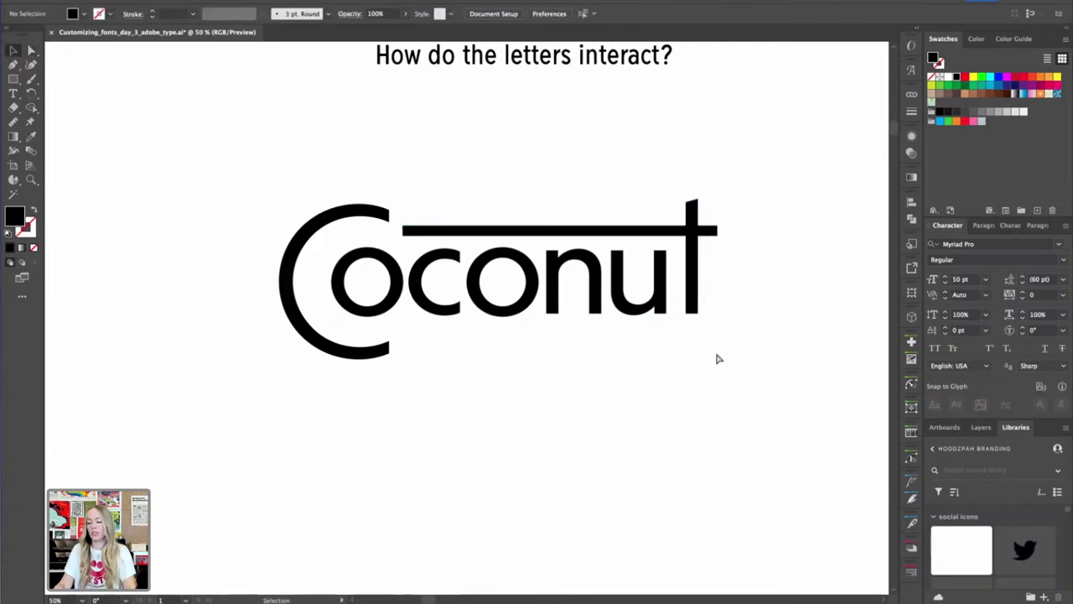
Undo the crossbar and stem edits until the t is back to its original short form
{"action": "key", "text": "ctrl+minus"}
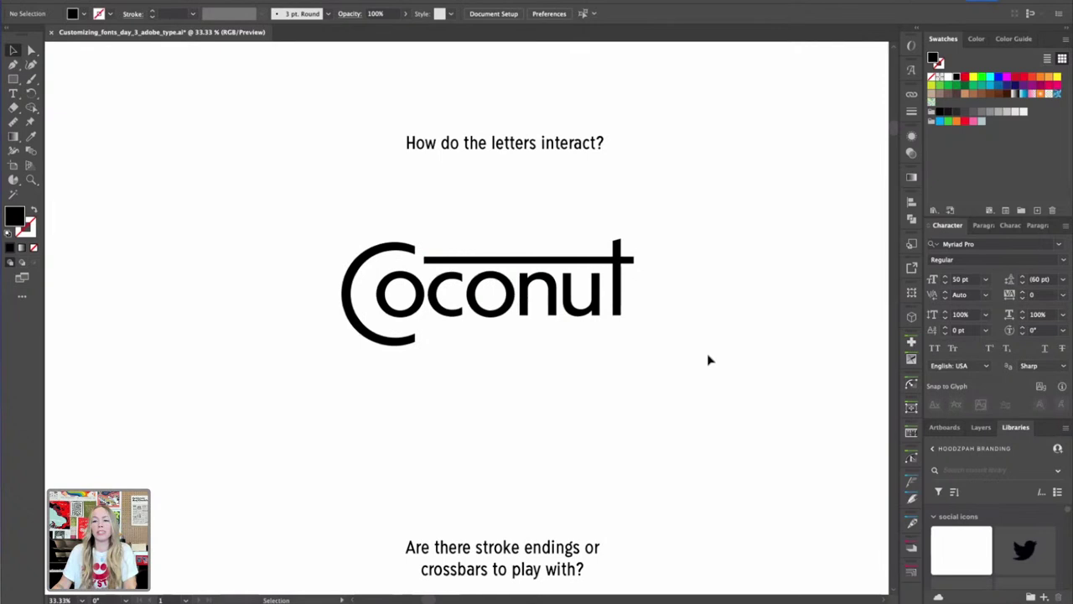
{"action": "key", "text": "ctrl+z"}
{"action": "key", "text": "ctrl+z"}
{"action": "key", "text": "ctrl+z"}
{"action": "key", "text": "ctrl+z"}
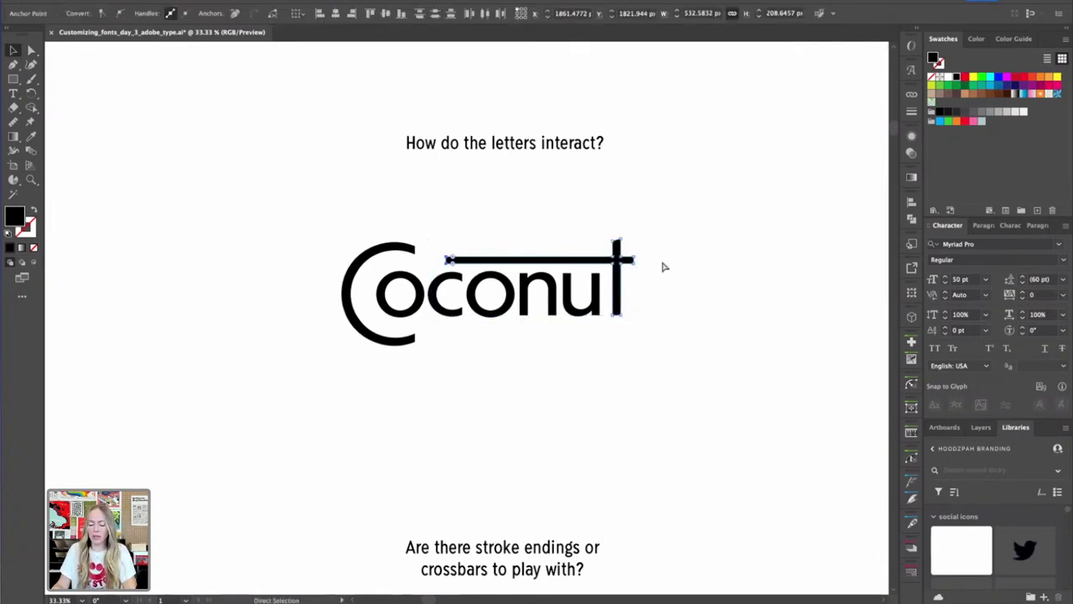
{"action": "key", "text": "ctrl+z"}
{"action": "key", "text": "ctrl+z"}
{"action": "key", "text": "ctrl+z"}
{"action": "key", "text": "ctrl+z"}
{"action": "key", "text": "ctrl+z"}
{"action": "key", "text": "ctrl+z"}
{"action": "key", "text": "ctrl+z"}
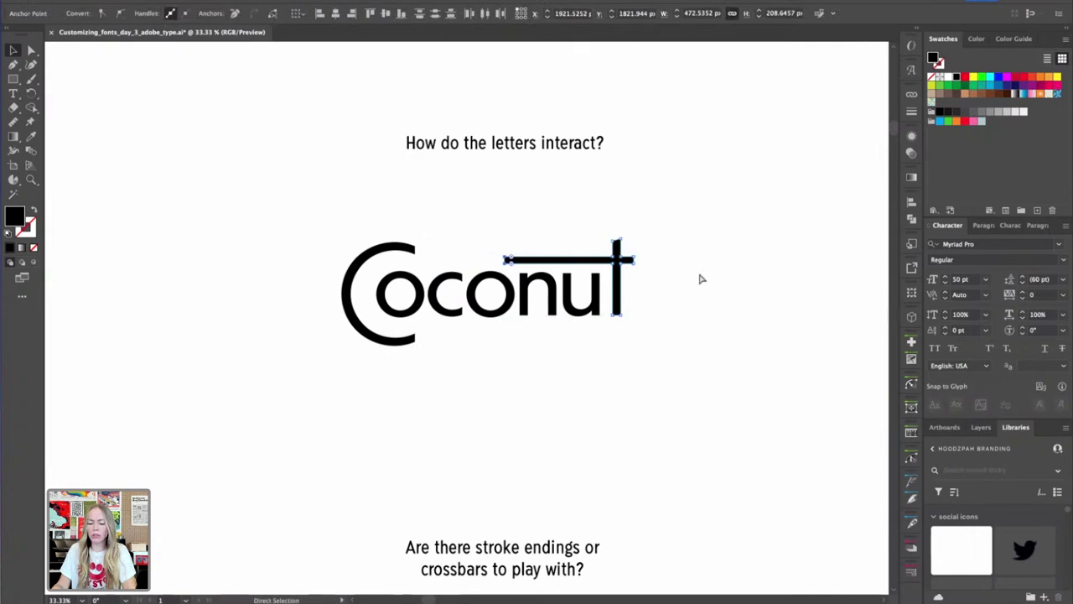
{"action": "key", "text": "ctrl+z"}
{"action": "key", "text": "ctrl+z"}
{"action": "key", "text": "ctrl+z"}
{"action": "key", "text": "ctrl+z"}
{"action": "key", "text": "ctrl+z"}
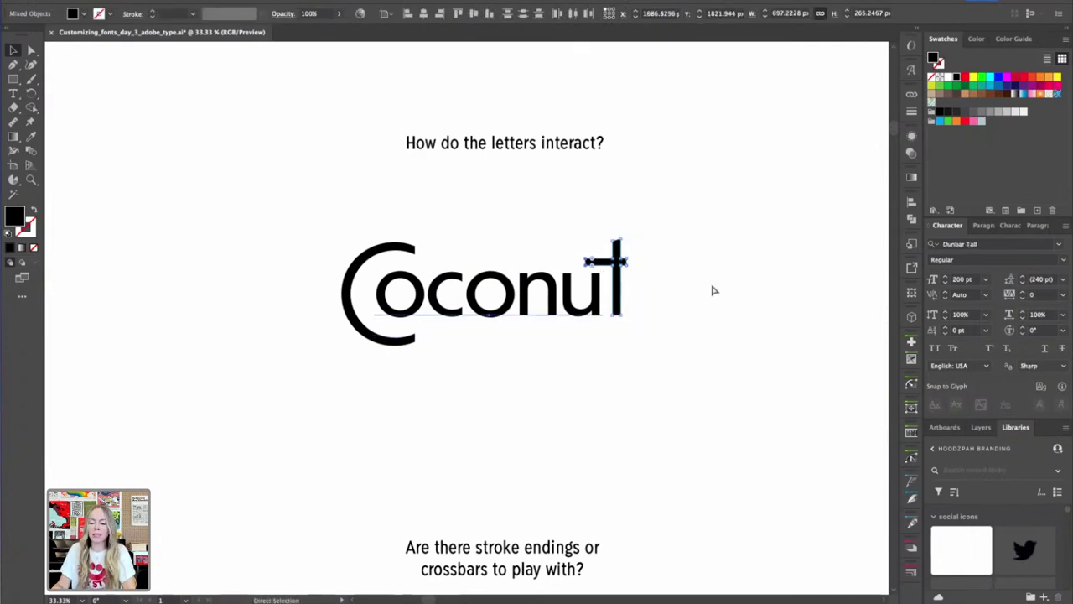
{"action": "key", "text": "ctrl+z"}
{"action": "key", "text": "ctrl+z"}
{"action": "key", "text": "ctrl+z"}
{"action": "key", "text": "ctrl+z"}
{"action": "key", "text": "ctrl+z"}
{"action": "key", "text": "ctrl+z"}
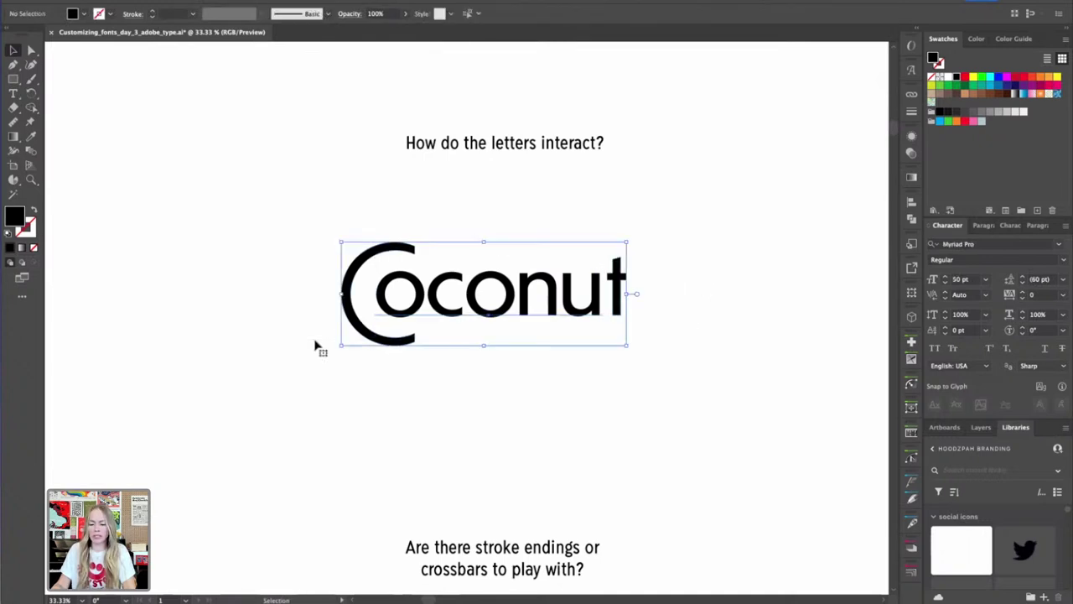
Duplicate the Coconut wordmark straight below itself and move the original up to leave more space between them
{"action": "left_click_drag", "start_coordinate": [515, 290], "coordinate": [515, 416]}
{"action": "left_click", "coordinate": [699, 321]}
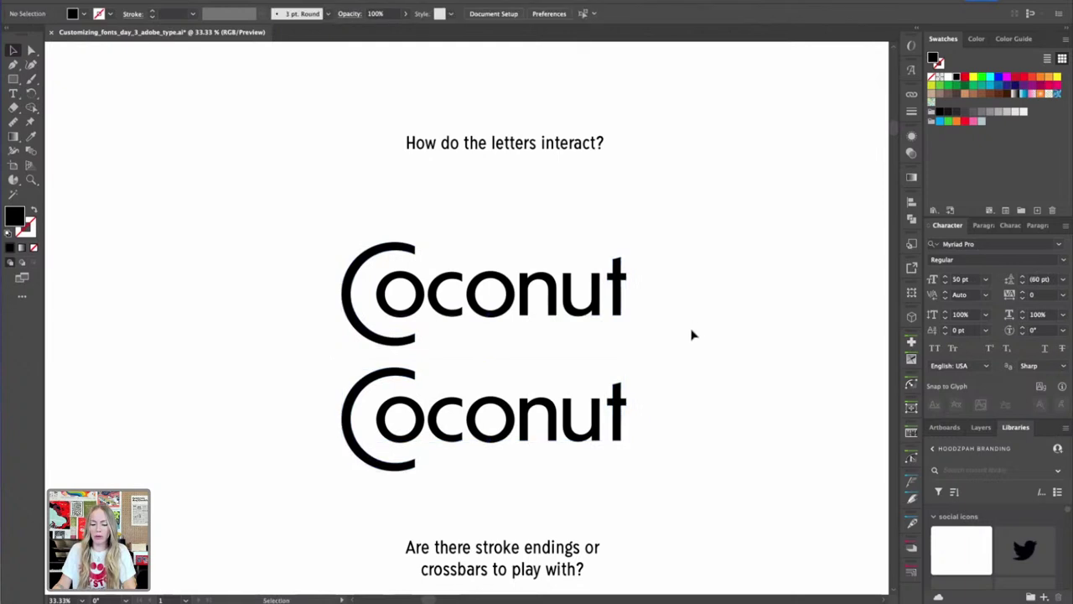
{"action": "left_click", "coordinate": [372, 305]}
{"action": "left_click_drag", "start_coordinate": [495, 305], "coordinate": [495, 268]}
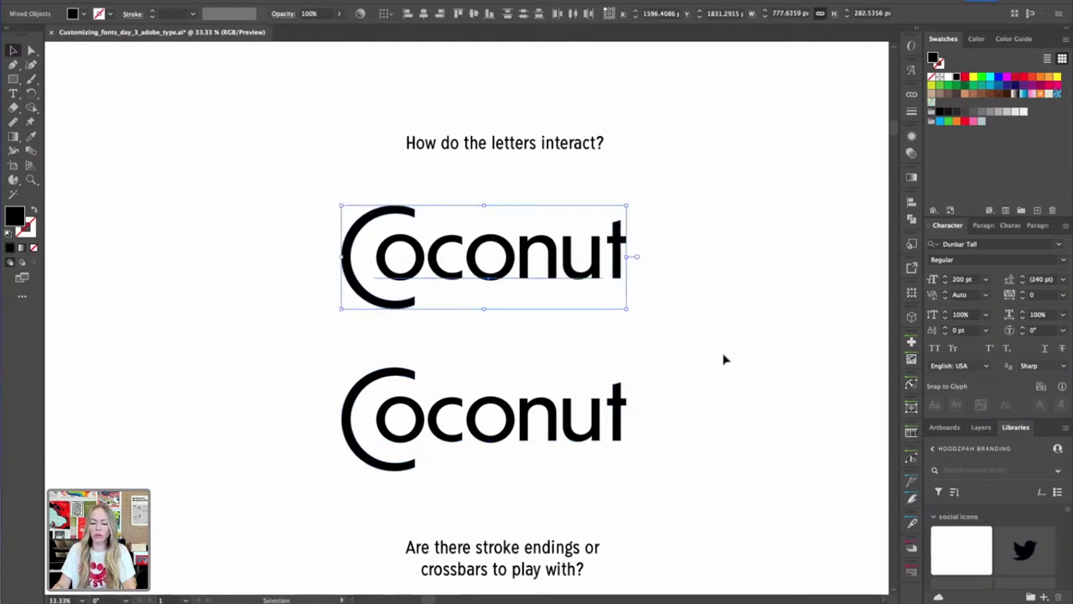
{"action": "left_click", "coordinate": [725, 357]}
Draw a black rectangle about 255 by 26 px beside the lower terminal of the duplicate's C, under the lowercase letters
{"action": "left_click", "coordinate": [409, 466]}
{"action": "key", "text": "z"}
{"action": "left_click_drag", "start_coordinate": [424, 451], "coordinate": [481, 364]}
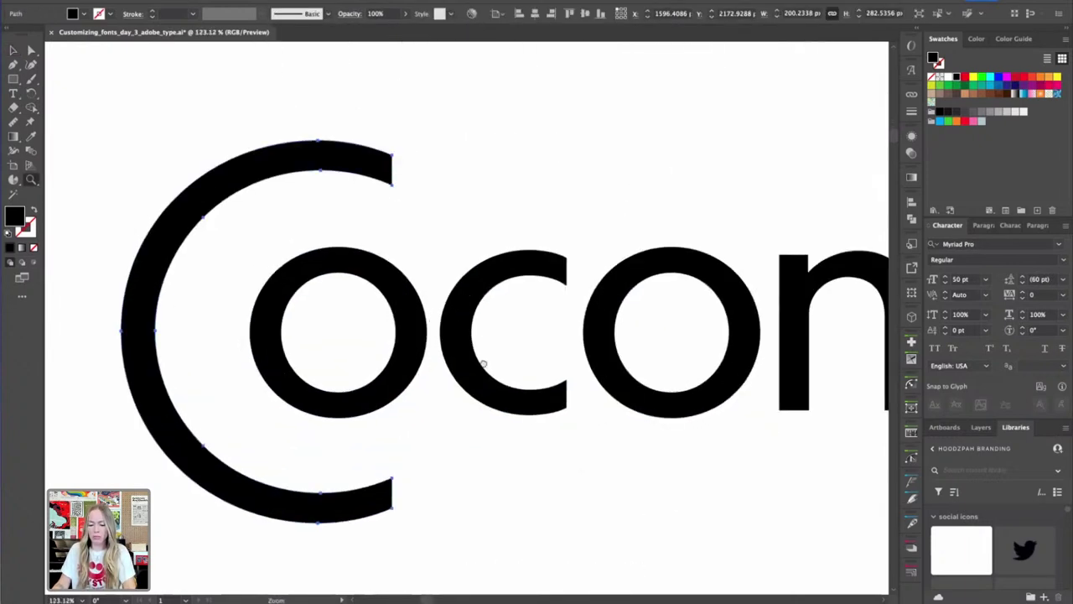
{"action": "left_click_drag", "start_coordinate": [505, 501], "coordinate": [353, 335]}
{"action": "key", "text": "p"}
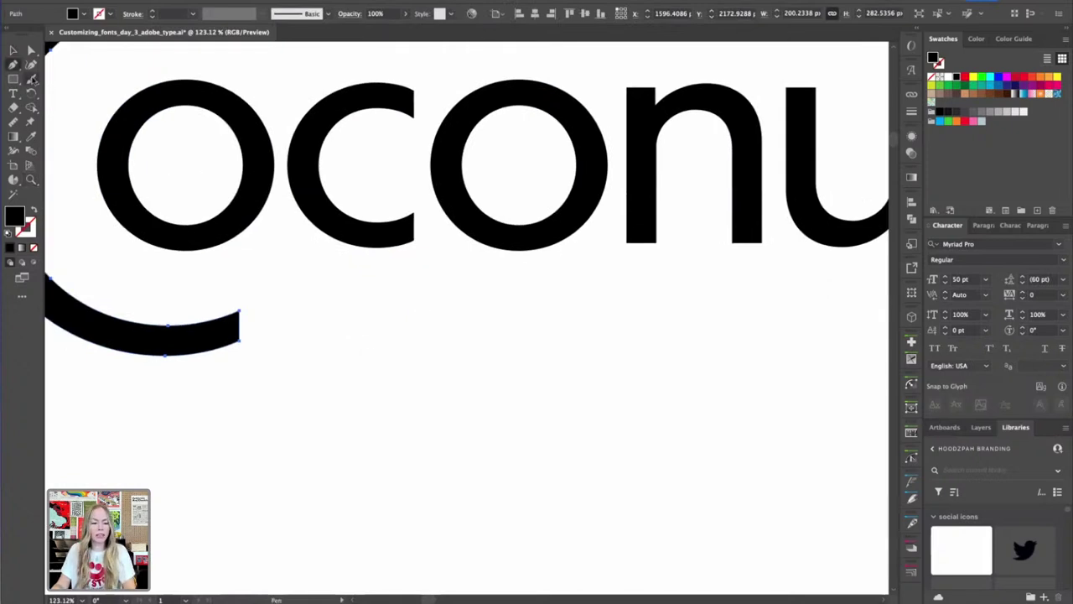
{"action": "key", "text": "m"}
{"action": "left_click_drag", "start_coordinate": [265, 310], "coordinate": [614, 340]}
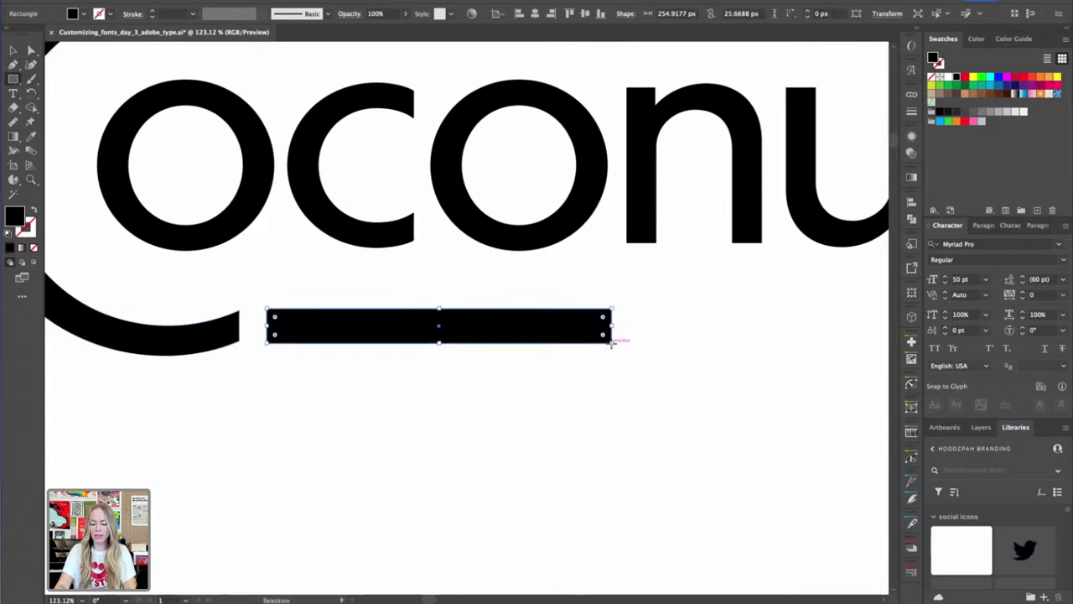
Stretch the rectangle to about 550 px wide so it underlines the word as far as the t
{"action": "key", "text": "super+minus"}
{"action": "key", "text": "super+minus"}
{"action": "key", "text": "super+minus"}
{"action": "key", "text": "super+minus"}
{"action": "key", "text": "v"}
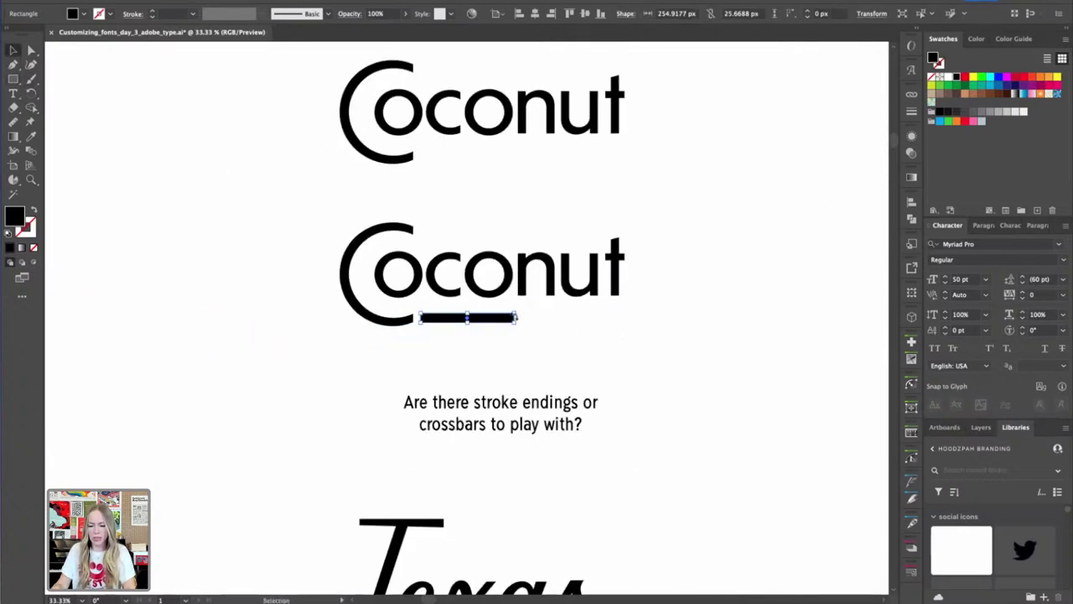
{"action": "left_click_drag", "start_coordinate": [517, 317], "coordinate": [620, 321]}
Thin the underline bar by raising its bottom anchor points 3 px
{"action": "key", "text": "super+plus"}
{"action": "key", "text": "super+plus"}
{"action": "key", "text": "a"}
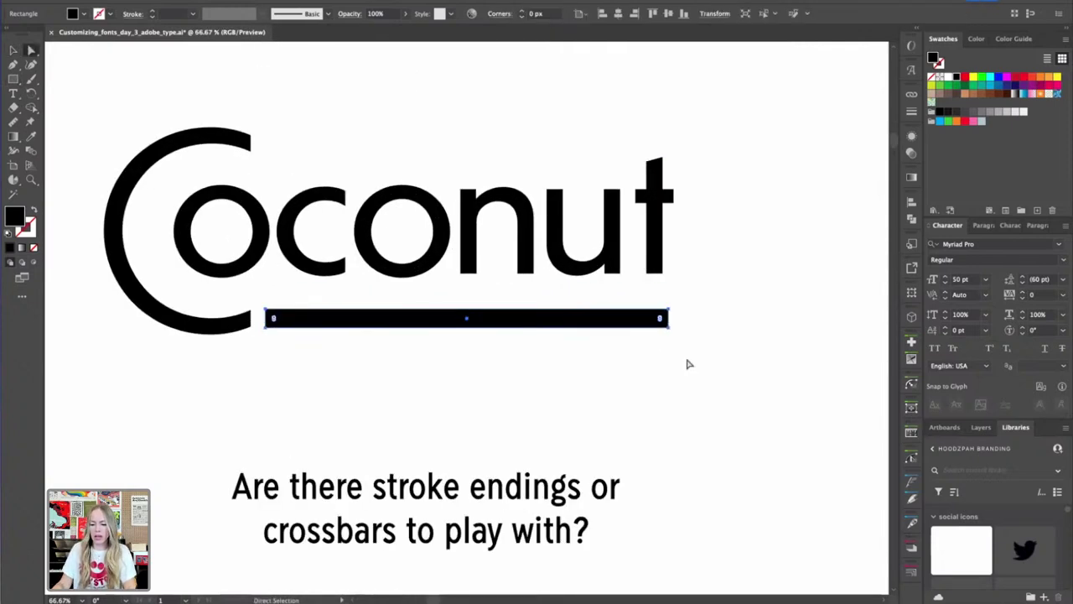
{"action": "left_click_drag", "start_coordinate": [694, 357], "coordinate": [264, 327]}
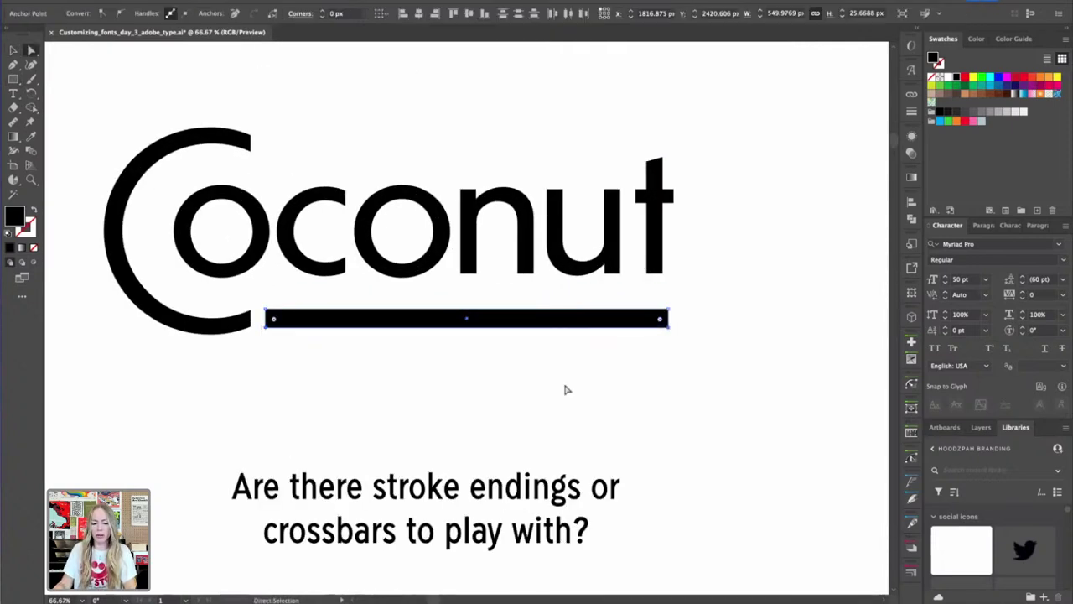
{"action": "key", "text": "Up"}
{"action": "key", "text": "Up"}
{"action": "key", "text": "Up"}
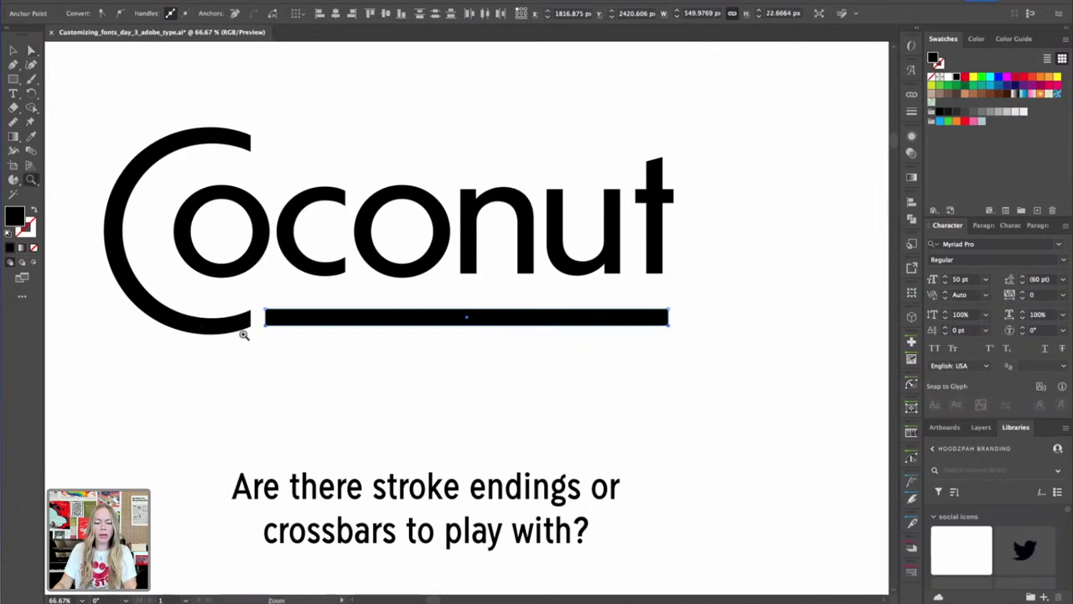
Cut the C's outline with the Scissors tool at its two lowest anchor points and delete the terminal beyond them
{"action": "scroll", "coordinate": [244, 331], "scroll_direction": "up", "scroll_amount": 3}
{"action": "left_click", "coordinate": [216, 319]}
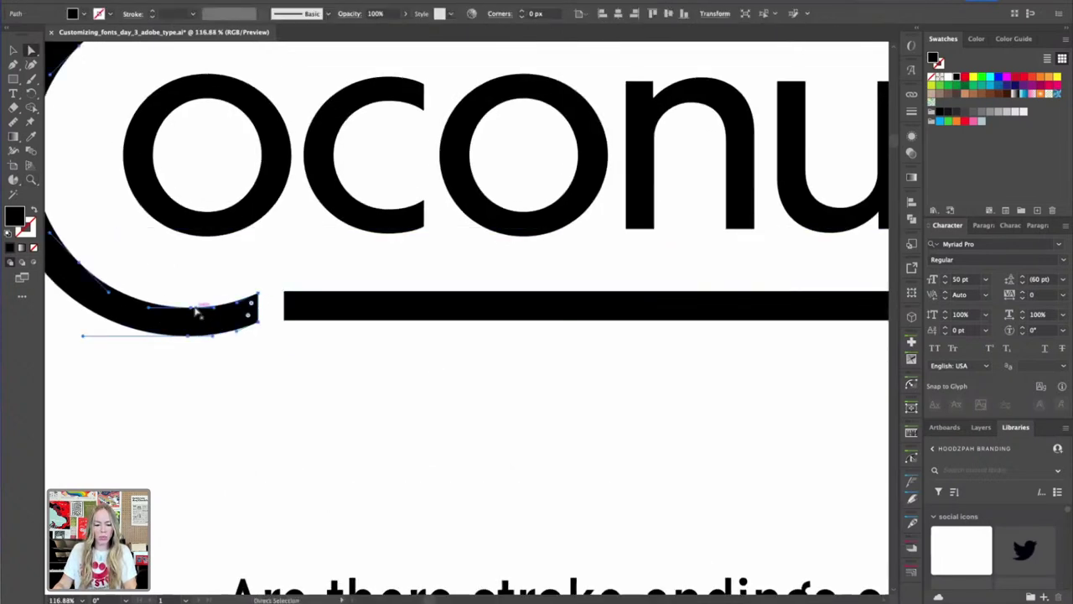
{"action": "key", "text": "c"}
{"action": "left_click", "coordinate": [191, 307]}
{"action": "left_click", "coordinate": [188, 335]}
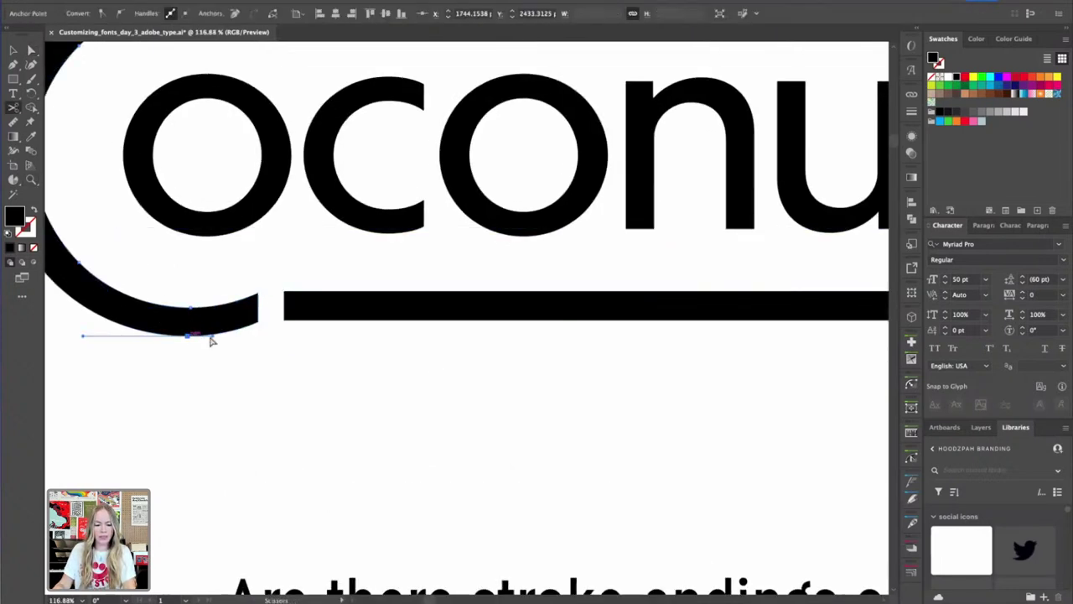
{"action": "key", "text": "a"}
{"action": "left_click", "coordinate": [219, 345]}
{"action": "left_click", "coordinate": [235, 320]}
{"action": "key", "text": "Delete"}
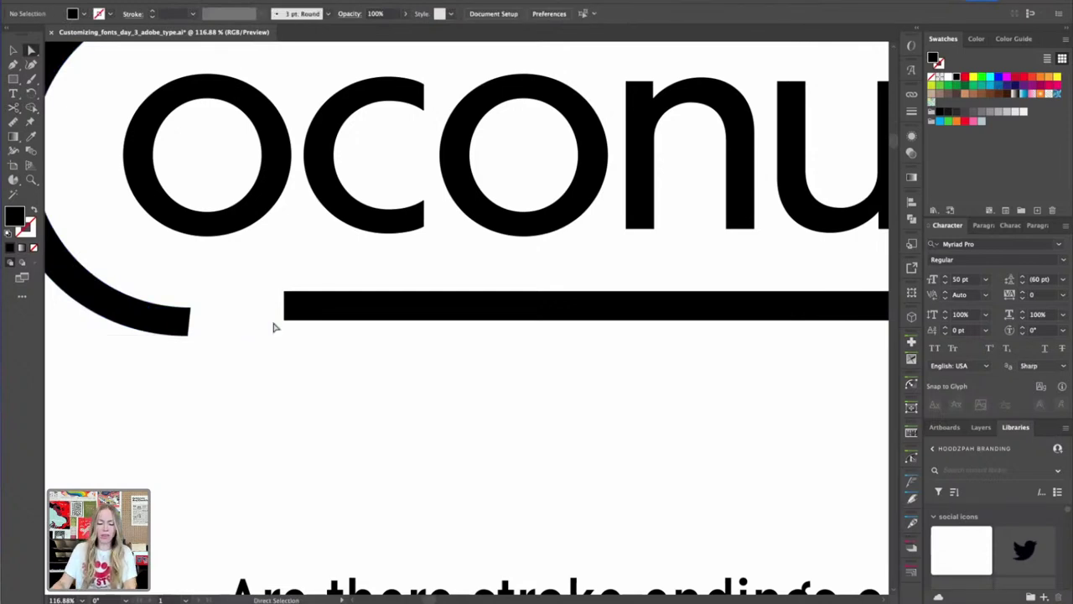
Lower the underline bar level with the C's cut end and extend its left end to meet the C
{"action": "key", "text": "v"}
{"action": "left_click_drag", "start_coordinate": [340, 304], "coordinate": [341, 320]}
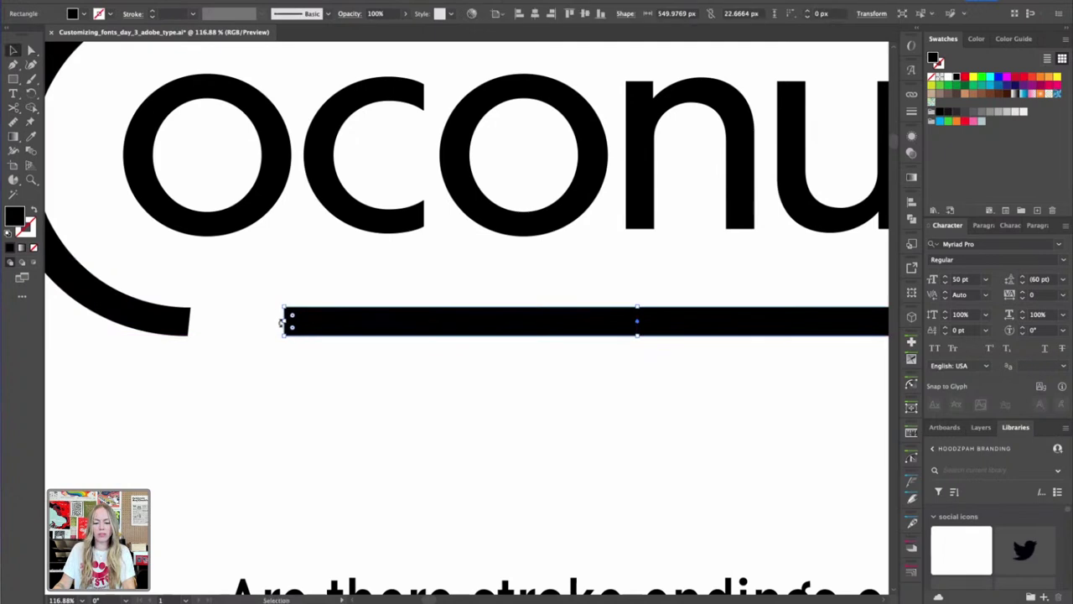
{"action": "left_click_drag", "start_coordinate": [249, 323], "coordinate": [305, 345]}
Adjust the anchor points at the C's cut end to close the wedge-shaped gap against the underline bar
{"action": "key", "text": "z"}
{"action": "key", "text": "a"}
{"action": "left_click", "coordinate": [213, 326]}
{"action": "key", "text": "z"}
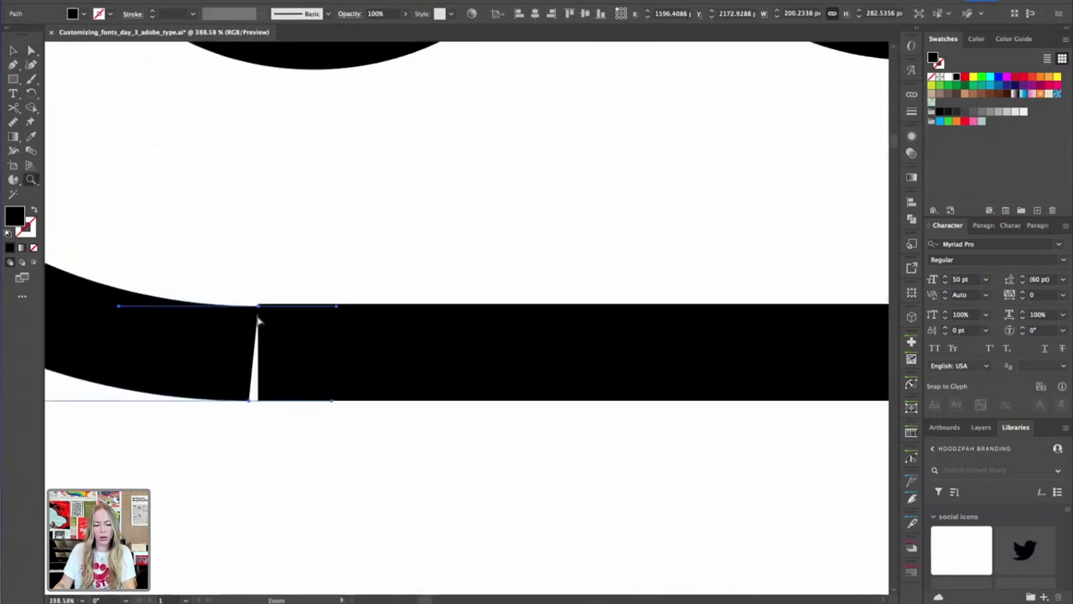
{"action": "key", "text": "a"}
{"action": "left_click_drag", "start_coordinate": [256, 307], "coordinate": [260, 311]}
{"action": "left_click_drag", "start_coordinate": [251, 402], "coordinate": [258, 403]}
{"action": "key", "text": "ctrl+z"}
{"action": "left_click", "coordinate": [251, 401]}
{"action": "left_click", "coordinate": [364, 445]}
Review the underlined Coconut version beside the first version and the other lettering examples
{"action": "key", "text": "super+minus"}
{"action": "key", "text": "super+minus"}
{"action": "key", "text": "super+minus"}
{"action": "key", "text": "super+minus"}
{"action": "key", "text": "super+minus"}
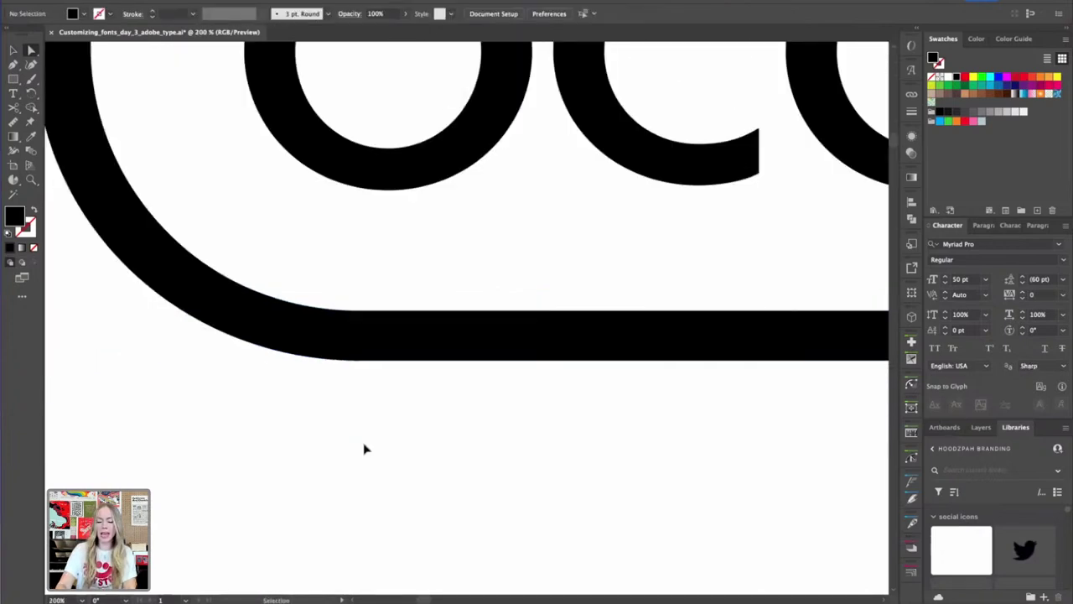
{"action": "key", "text": "super+minus"}
{"action": "left_click_drag", "start_coordinate": [367, 372], "coordinate": [273, 381]}
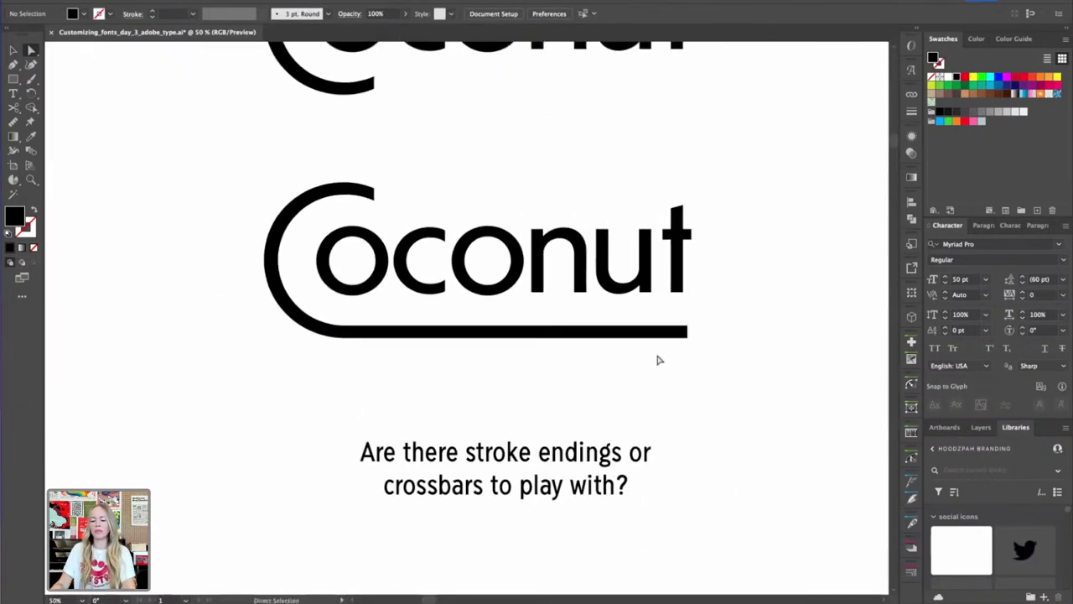
{"action": "key", "text": "ctrl+minus"}
{"action": "key", "text": "ctrl+minus"}
{"action": "key", "text": "ctrl+minus"}
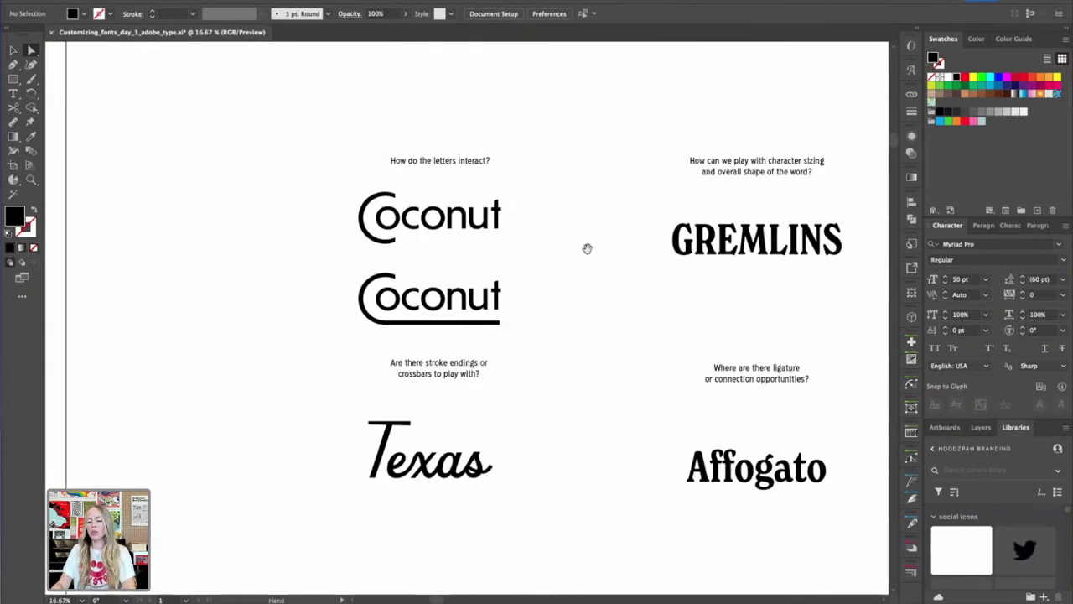
{"action": "scroll", "coordinate": [587, 246], "scroll_direction": "up", "scroll_amount": 2}
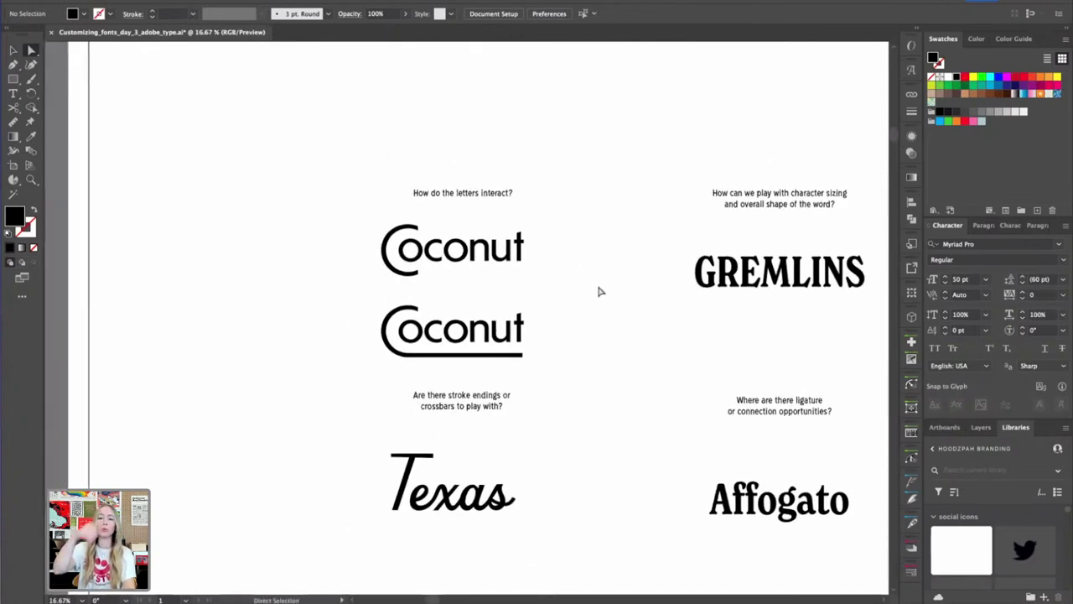
{"action": "key", "text": "v"}
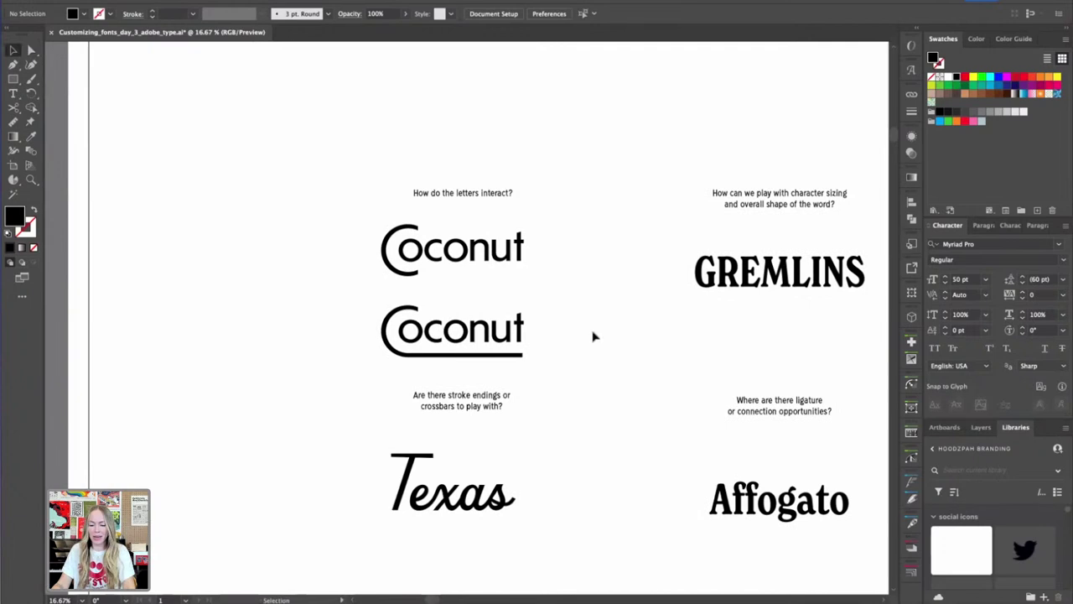
Set the kerning between the n and u of the underlined Coconut to 10
{"action": "left_click_drag", "start_coordinate": [593, 336], "coordinate": [476, 336]}
{"action": "key", "text": "a"}
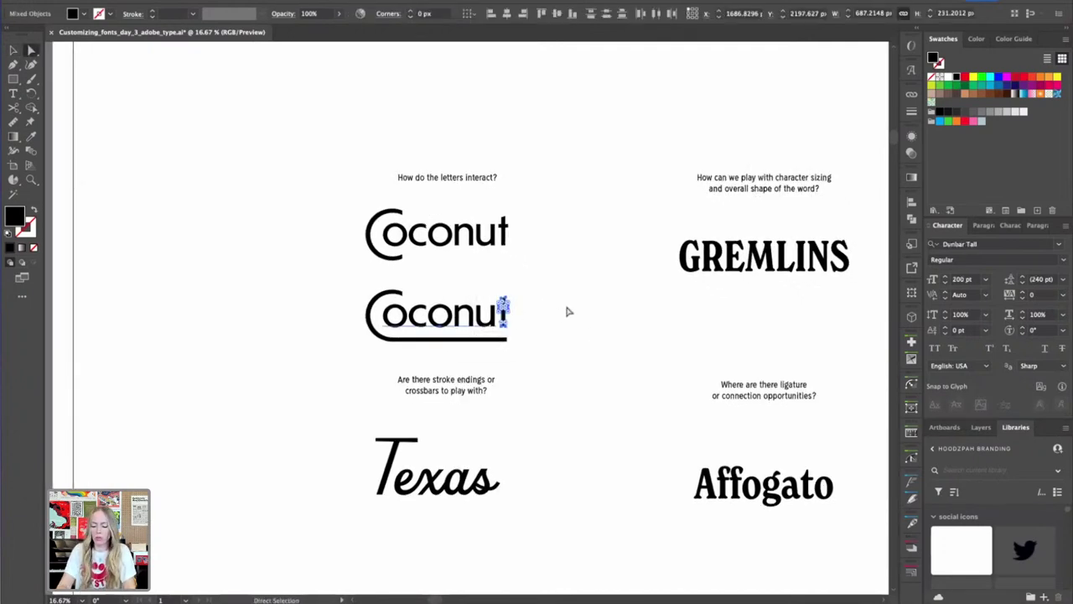
{"action": "key", "text": "ctrl+plus"}
{"action": "key", "text": "ctrl+plus"}
{"action": "key", "text": "t"}
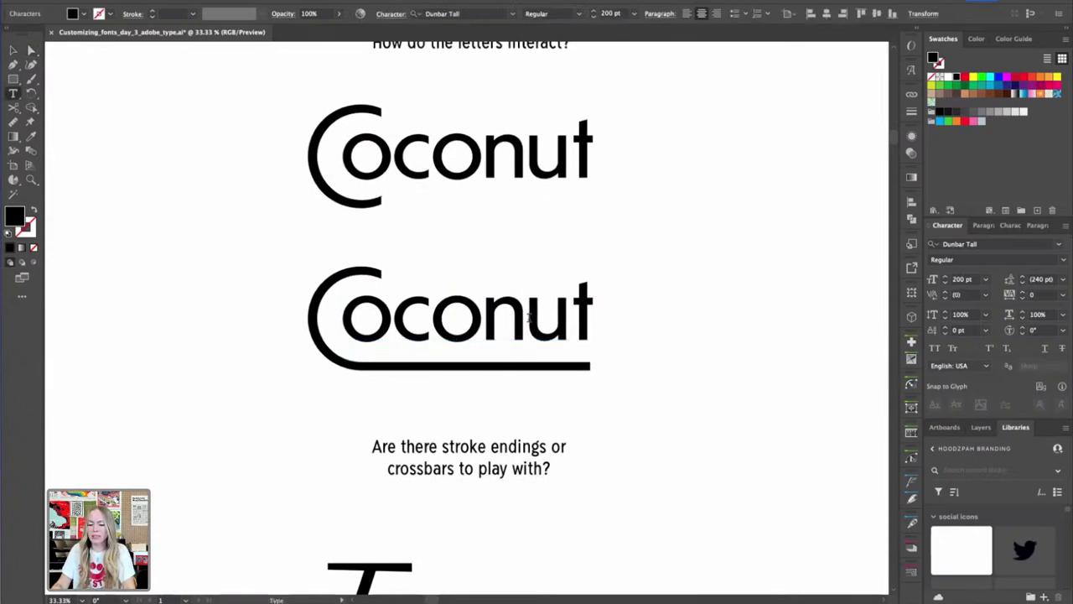
{"action": "left_click", "coordinate": [945, 292]}
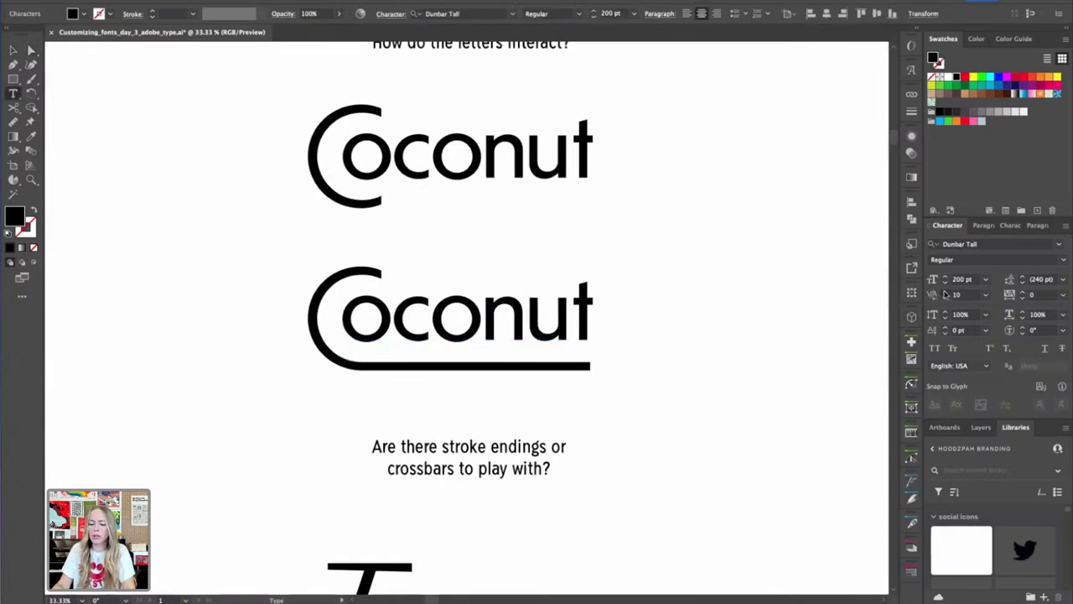
{"action": "left_click", "coordinate": [11, 50]}
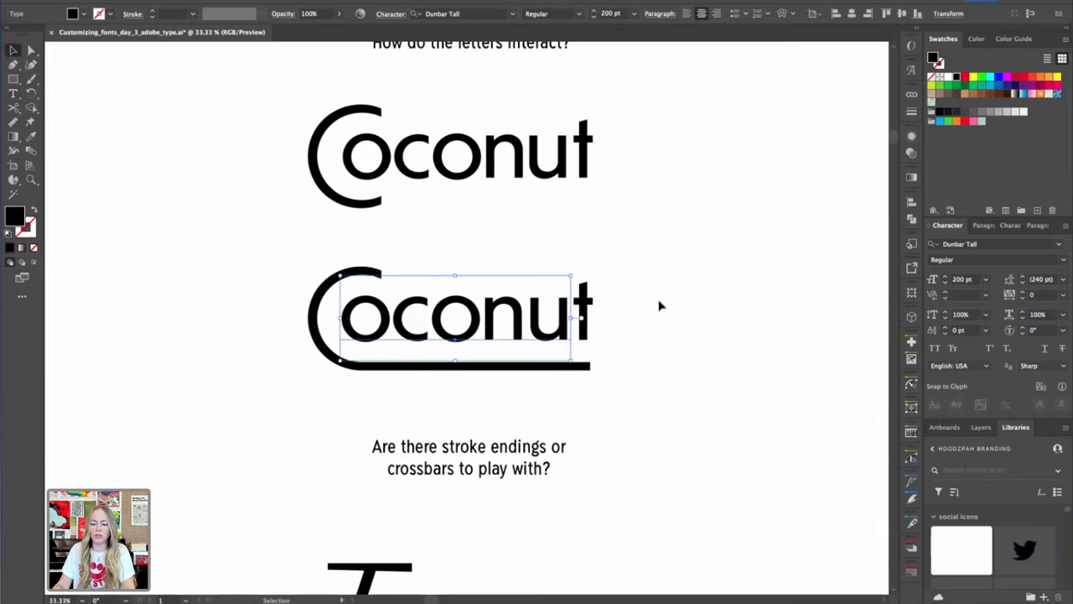
{"action": "left_click", "coordinate": [680, 311]}
{"action": "key", "text": "ctrl+minus"}
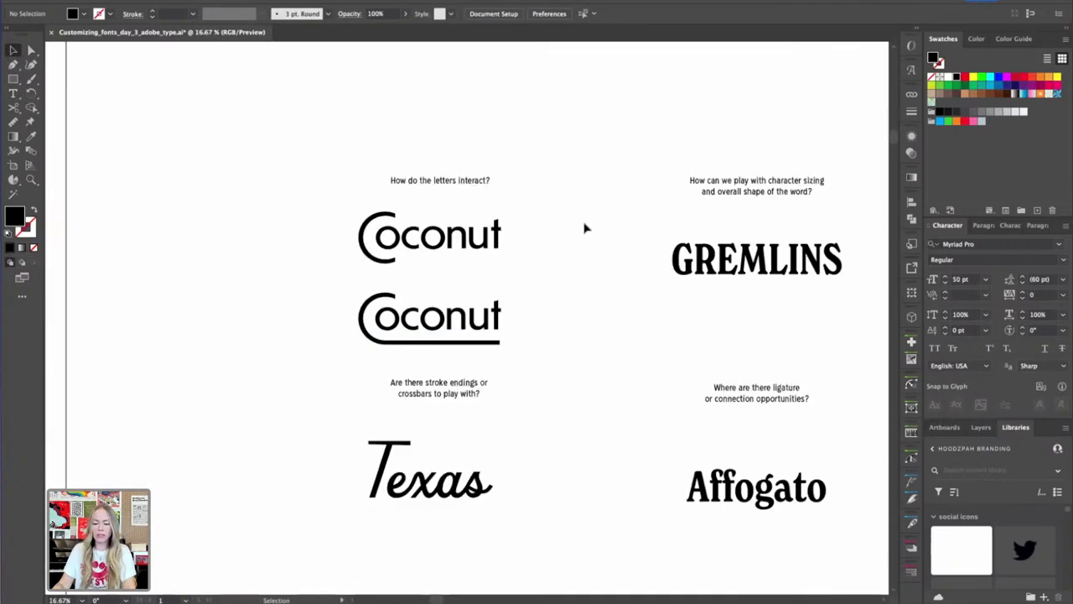
{"action": "left_click_drag", "start_coordinate": [572, 205], "coordinate": [326, 343]}
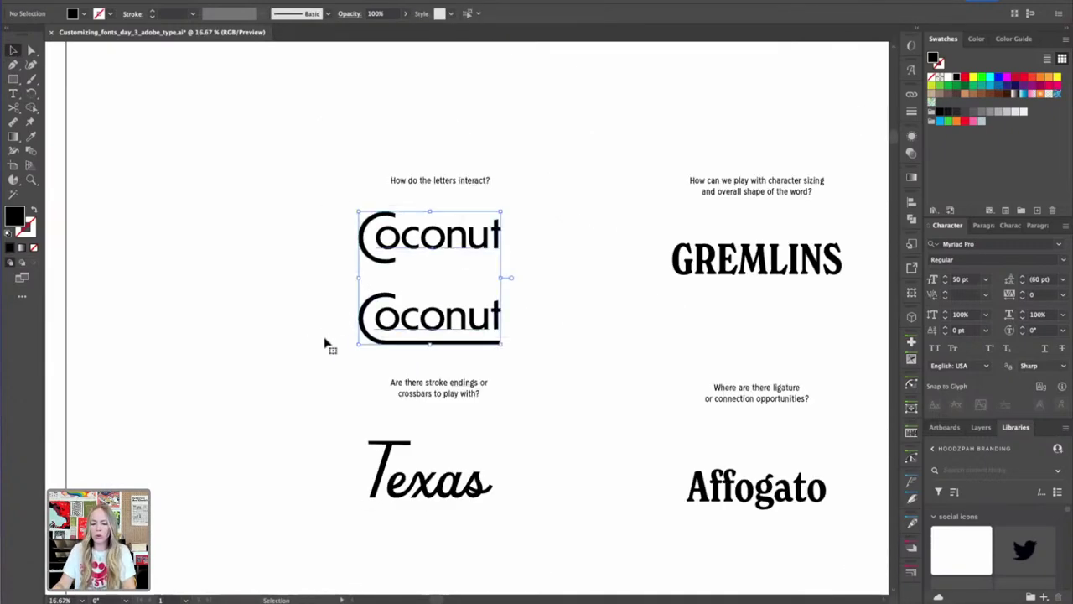
{"action": "left_click", "coordinate": [542, 293]}
{"action": "key", "text": "ctrl+plus"}
{"action": "scroll", "coordinate": [604, 318], "scroll_direction": "up", "scroll_amount": 2}
{"action": "scroll", "coordinate": [604, 319], "scroll_direction": "left", "scroll_amount": 2}
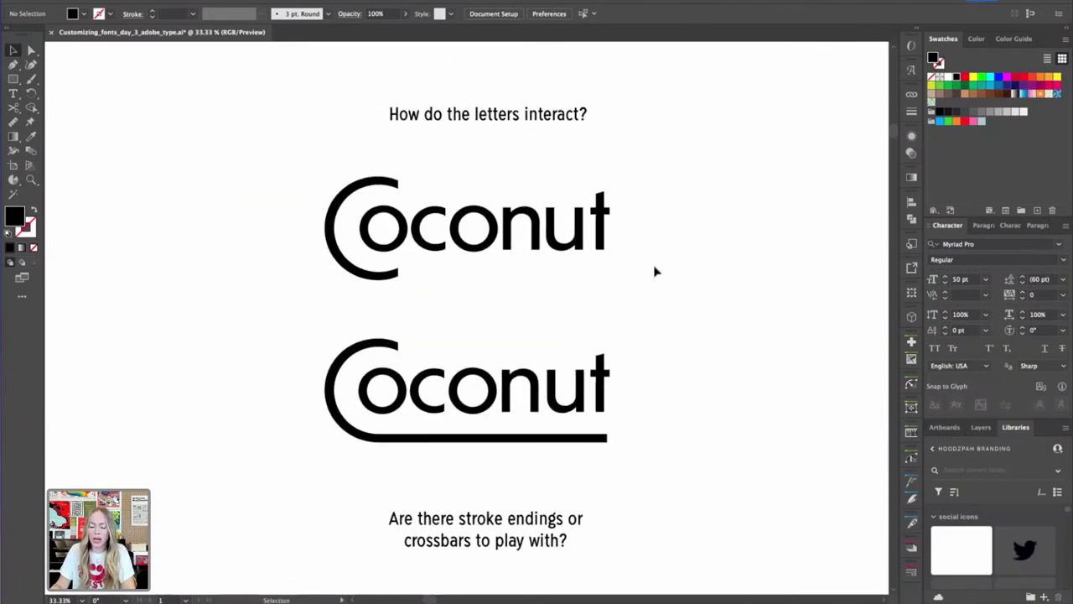
Convert the live text letters "oconu" of the upper Coconut wordmark to outlines
{"action": "key", "text": "z"}
{"action": "left_click_drag", "start_coordinate": [540, 214], "coordinate": [727, 320]}
{"action": "key", "text": "a"}
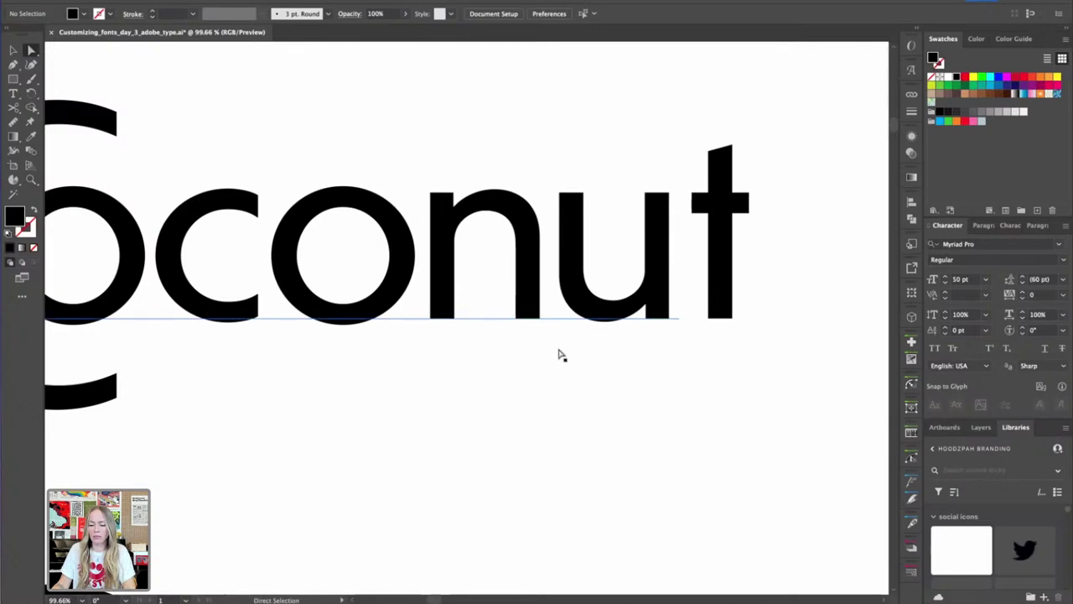
{"action": "left_click", "coordinate": [532, 299]}
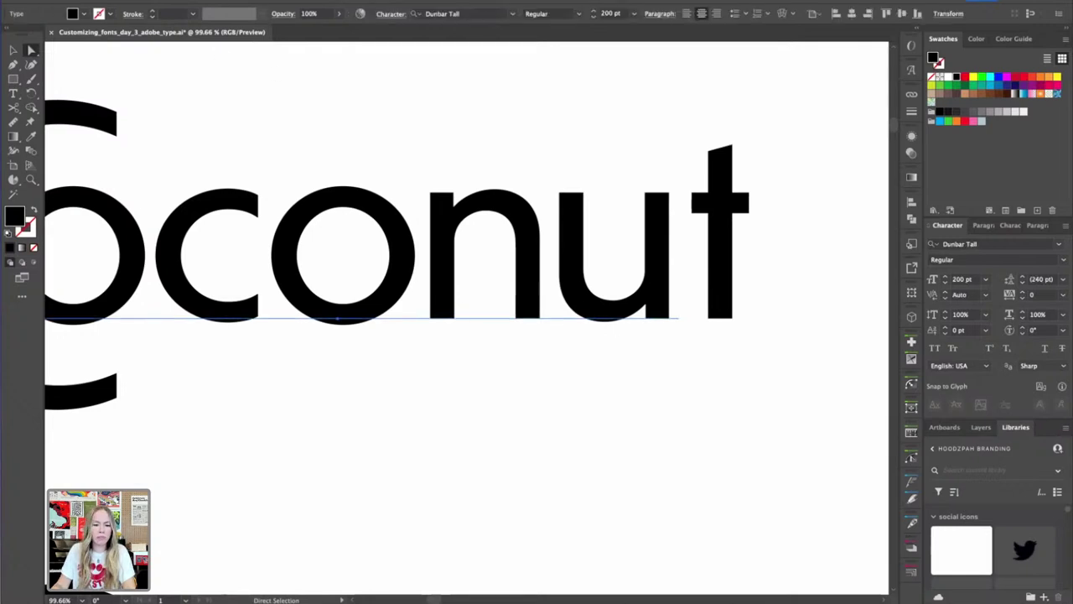
{"action": "left_click", "coordinate": [184, 1]}
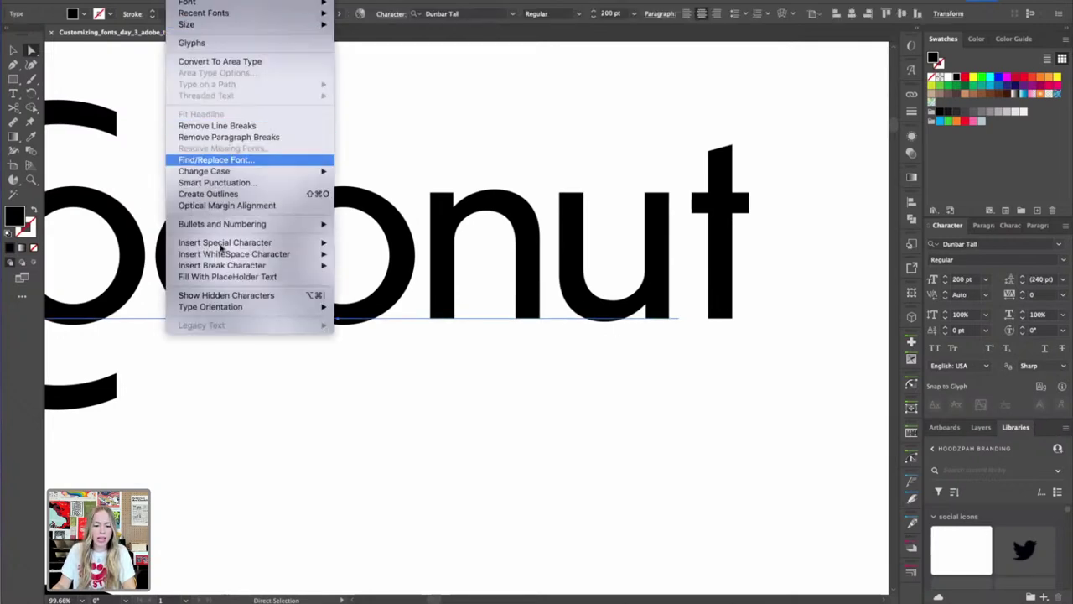
{"action": "mouse_move", "coordinate": [224, 253]}
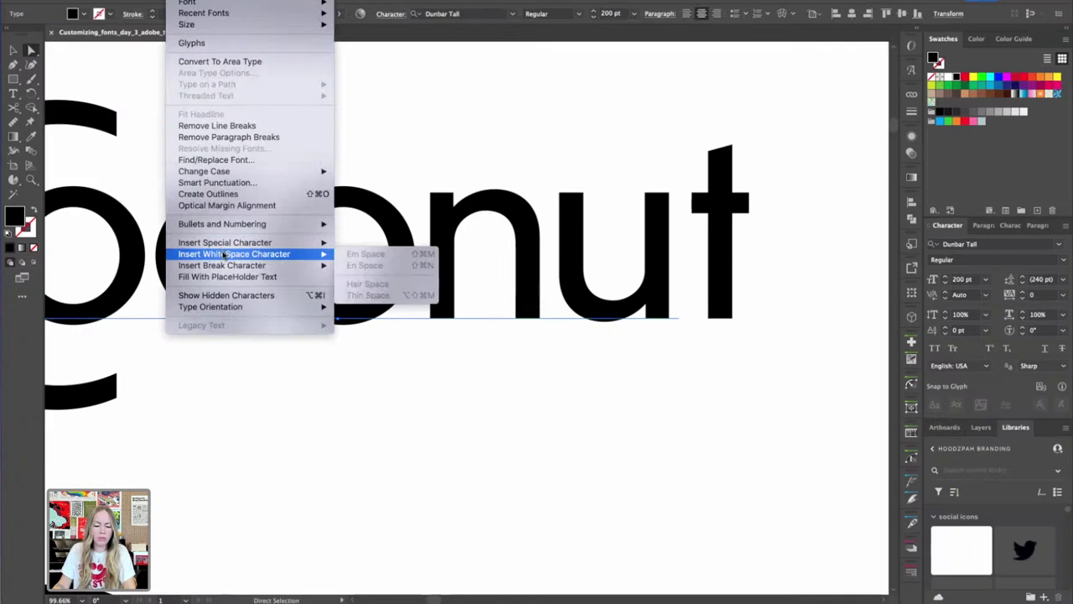
{"action": "left_click", "coordinate": [220, 195]}
{"action": "left_click", "coordinate": [498, 412]}
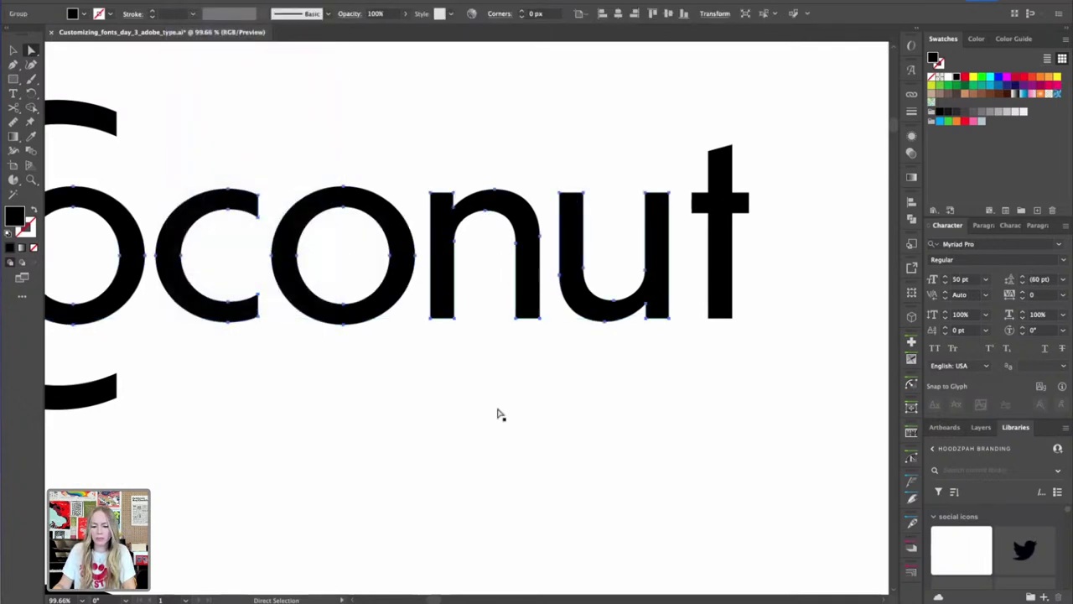
{"action": "key", "text": "v"}
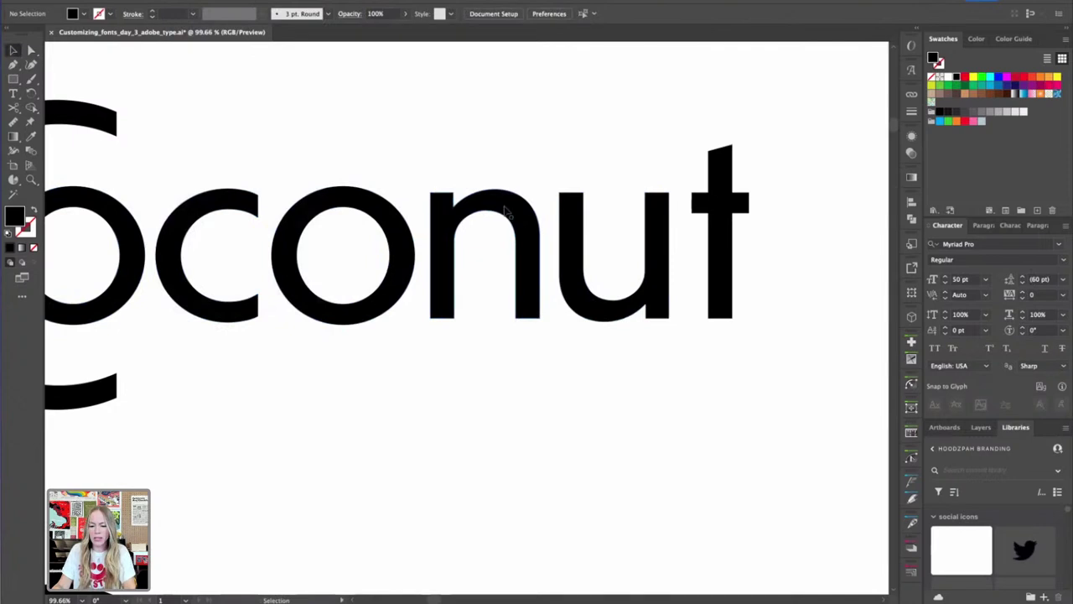
Shorten the right stem of the upper Coconut's n by raising the two anchor points at its base
{"action": "key", "text": "z"}
{"action": "left_click_drag", "start_coordinate": [529, 327], "coordinate": [713, 386]}
{"action": "key", "text": "a"}
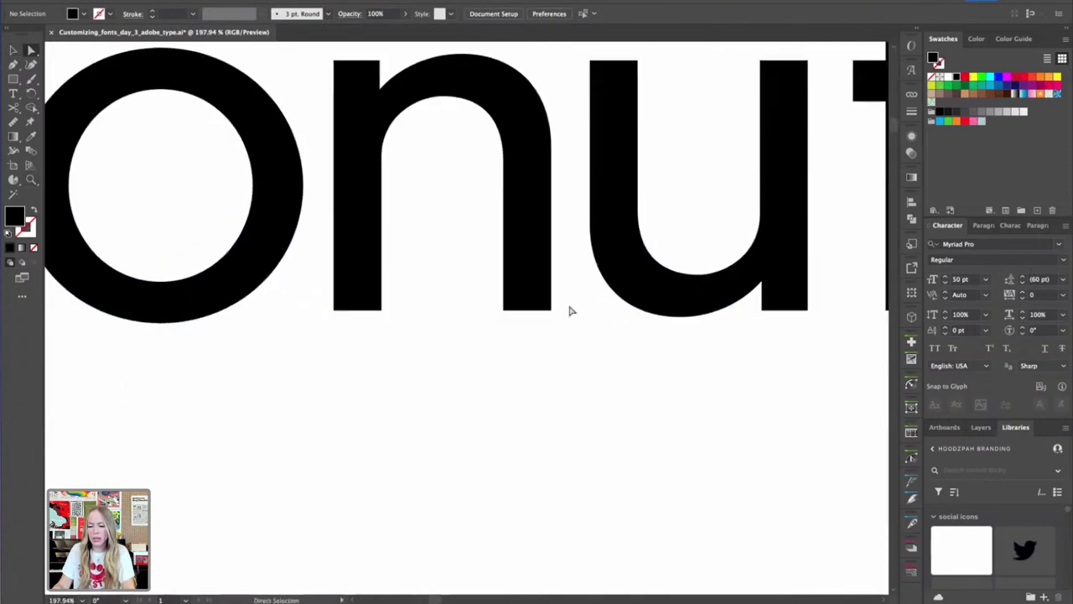
{"action": "left_click_drag", "start_coordinate": [564, 304], "coordinate": [470, 332]}
{"action": "key", "text": "shift+Up"}
{"action": "key", "text": "shift+Up"}
{"action": "key", "text": "shift+Up"}
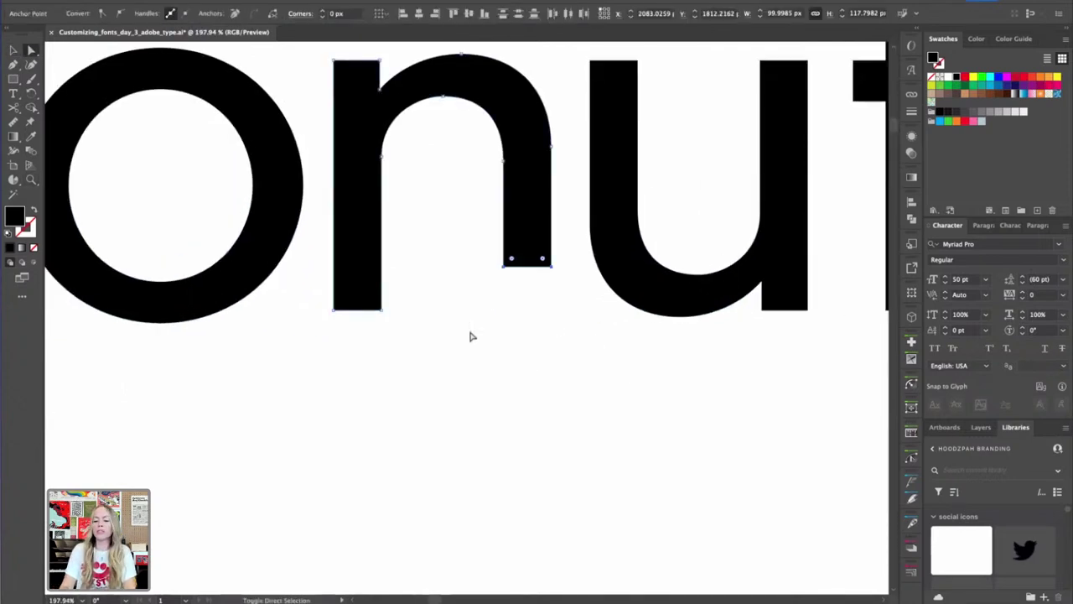
{"action": "left_click", "coordinate": [472, 334]}
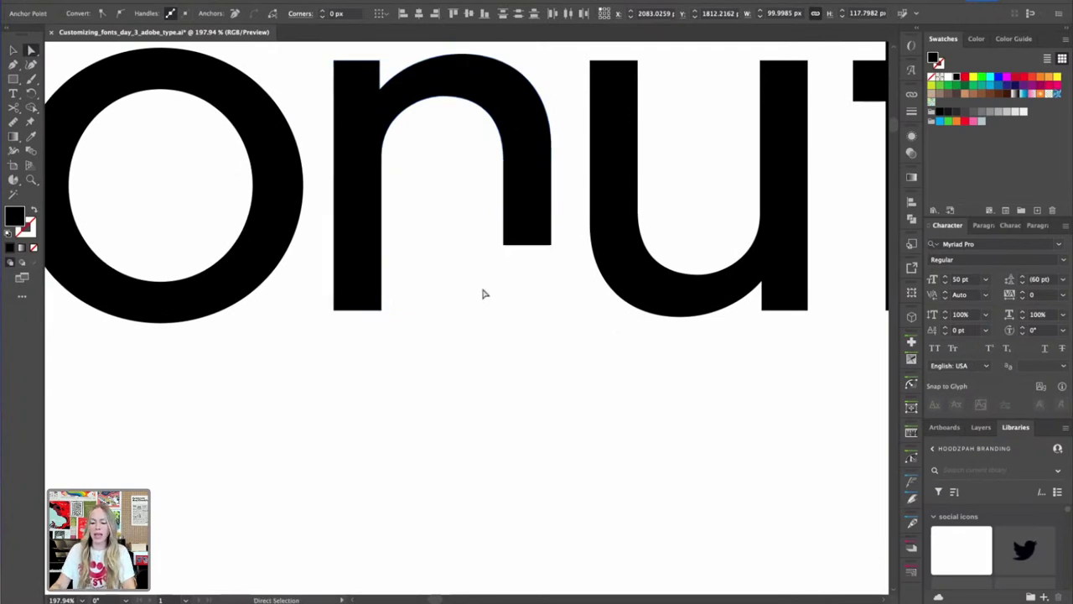
Draw a curved Pen path from the middle of the n's shortened stem, sweeping beneath the u
{"action": "key", "text": "p"}
{"action": "left_click_drag", "start_coordinate": [506, 245], "coordinate": [503, 308]}
{"action": "key", "text": "super+z"}
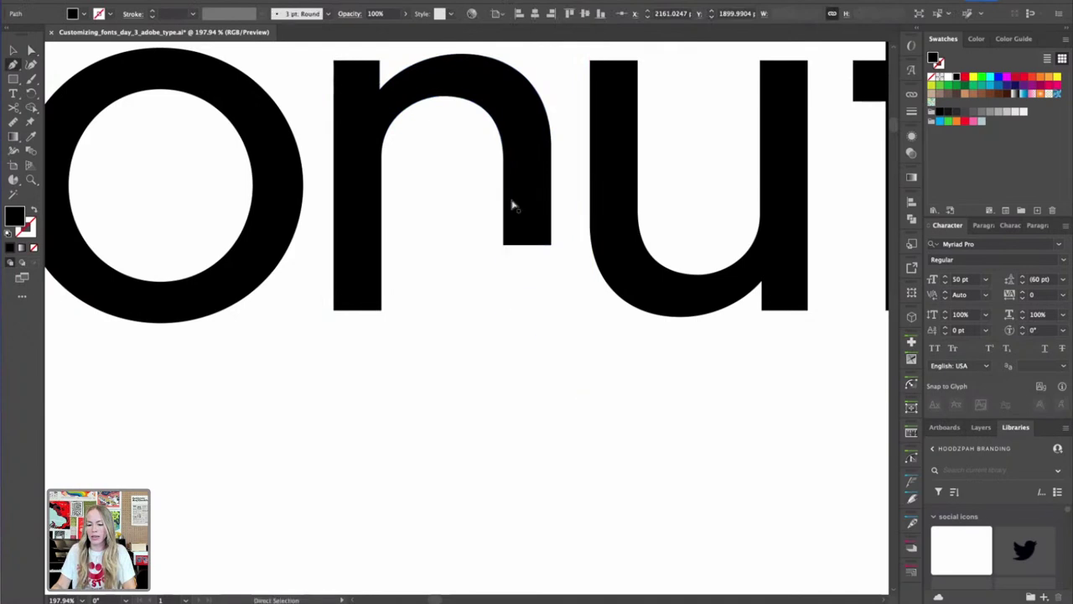
{"action": "left_click_drag", "start_coordinate": [526, 245], "coordinate": [526, 335]}
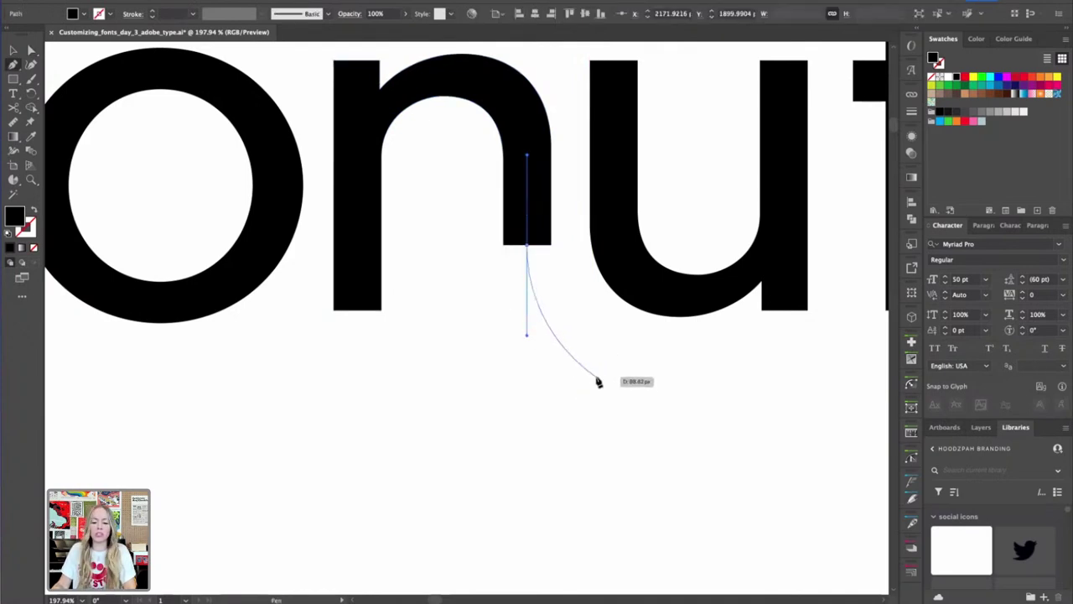
{"action": "left_click_drag", "start_coordinate": [598, 380], "coordinate": [646, 409]}
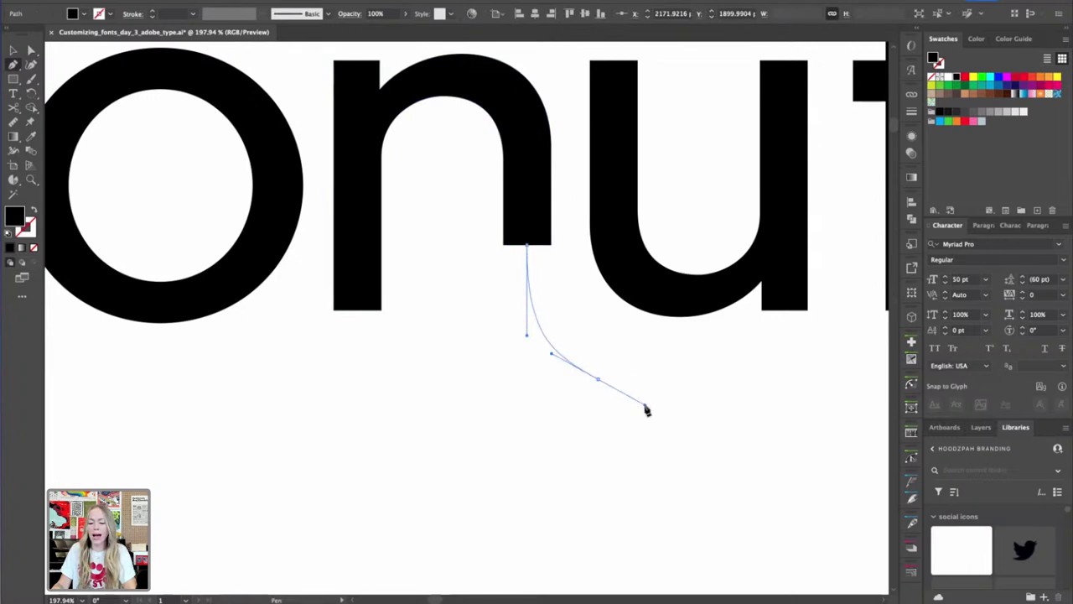
{"action": "left_click_drag", "start_coordinate": [747, 366], "coordinate": [789, 333]}
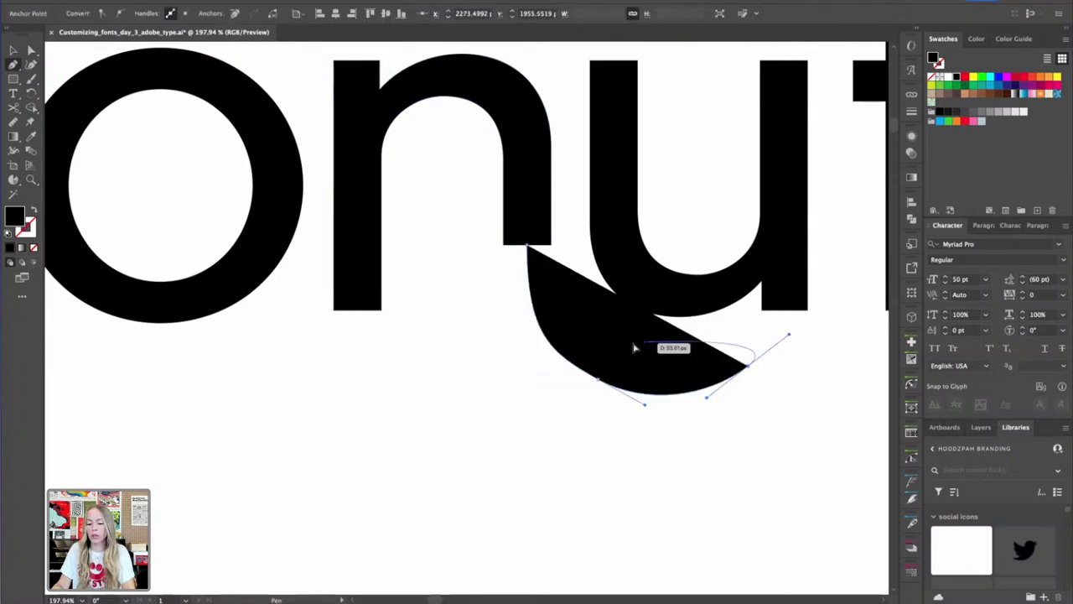
Smooth the curve by shortening its starting handle vertically and nudging its middle anchor point slightly left
{"action": "left_click_drag", "start_coordinate": [526, 245], "coordinate": [526, 307]}
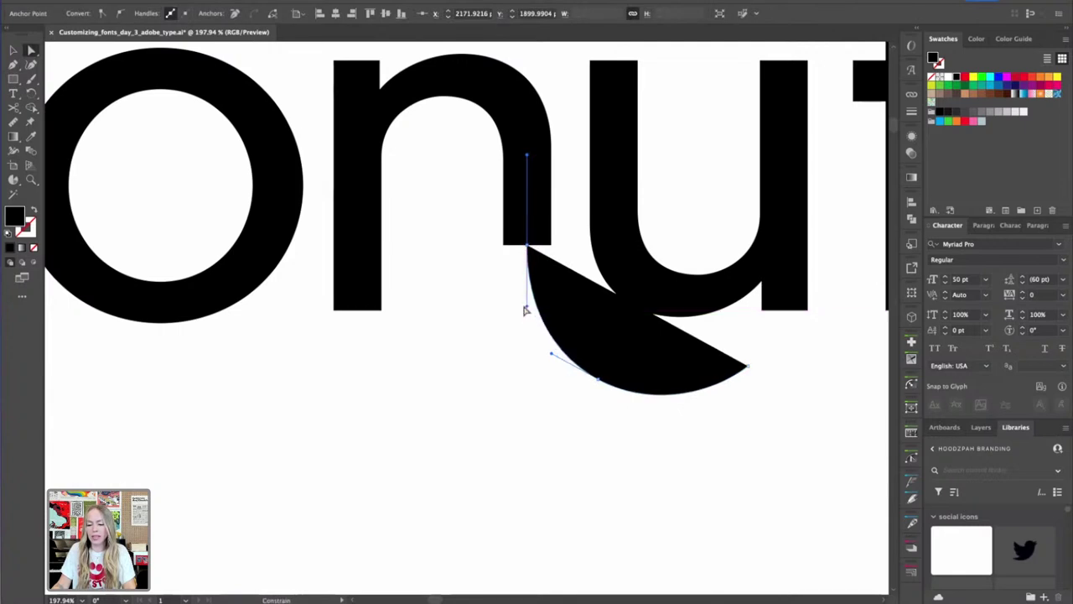
{"action": "left_click", "coordinate": [603, 380]}
{"action": "key", "text": "Left"}
{"action": "key", "text": "Left"}
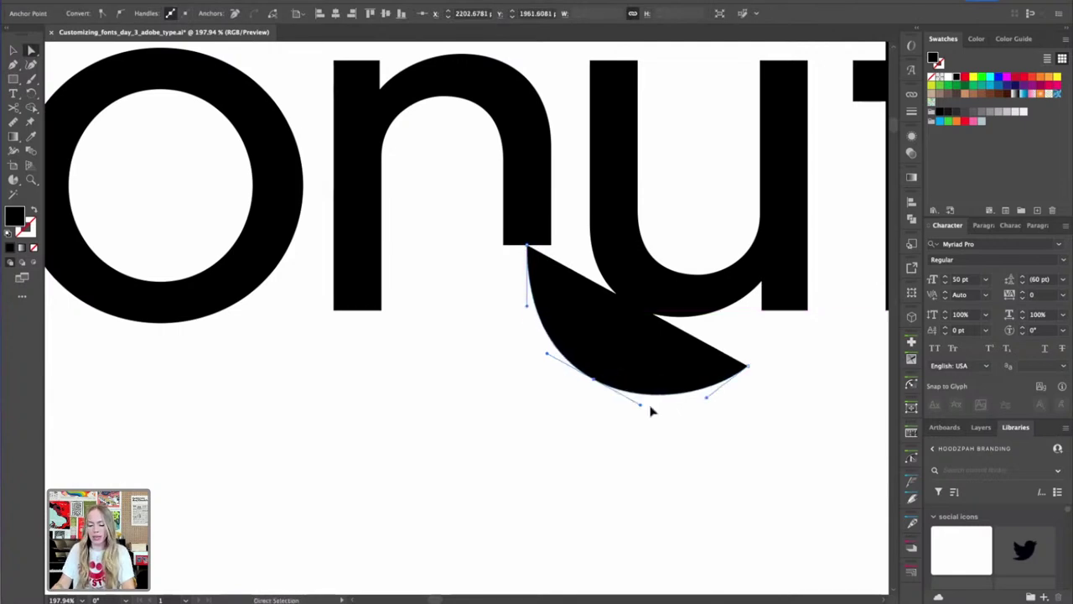
Swap the curve's black fill to its stroke and set the stroke weight to 22 pt to match the n's stem
{"action": "key", "text": "v"}
{"action": "left_click", "coordinate": [34, 208]}
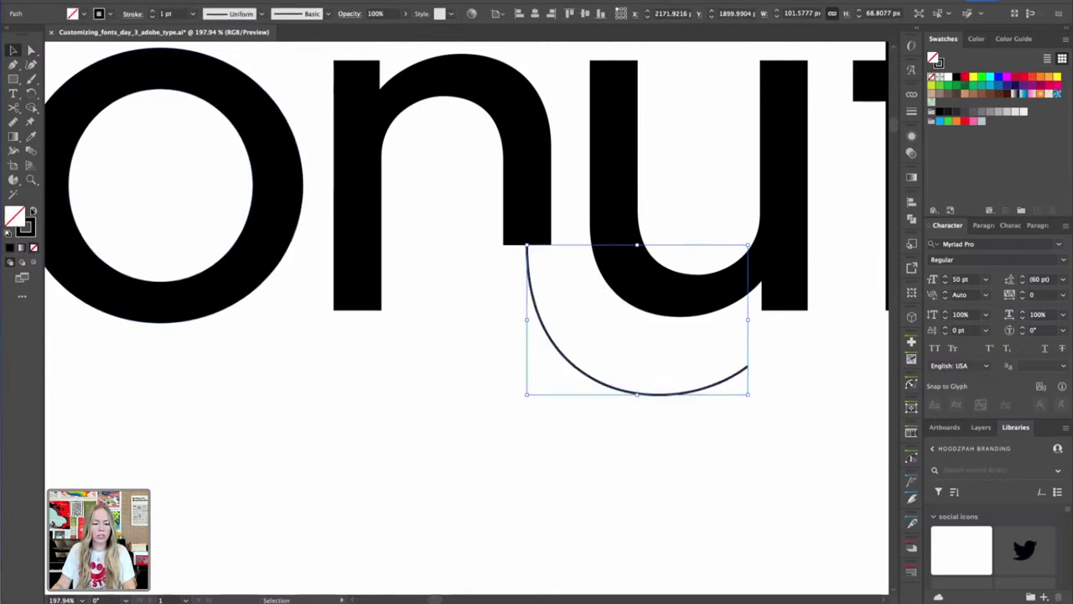
{"action": "left_click", "coordinate": [939, 65]}
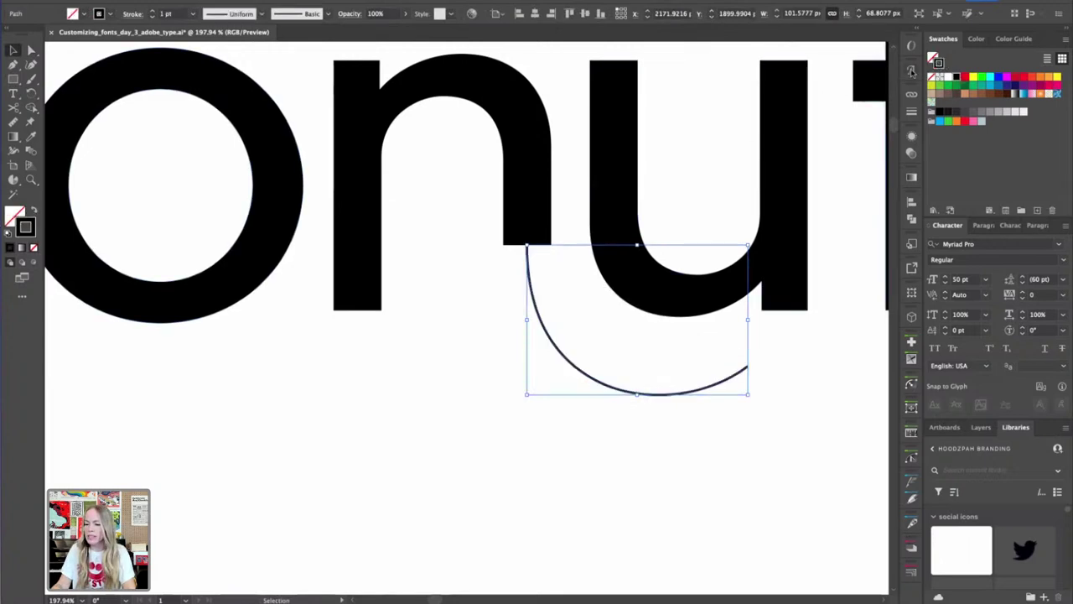
{"action": "left_click", "coordinate": [153, 12]}
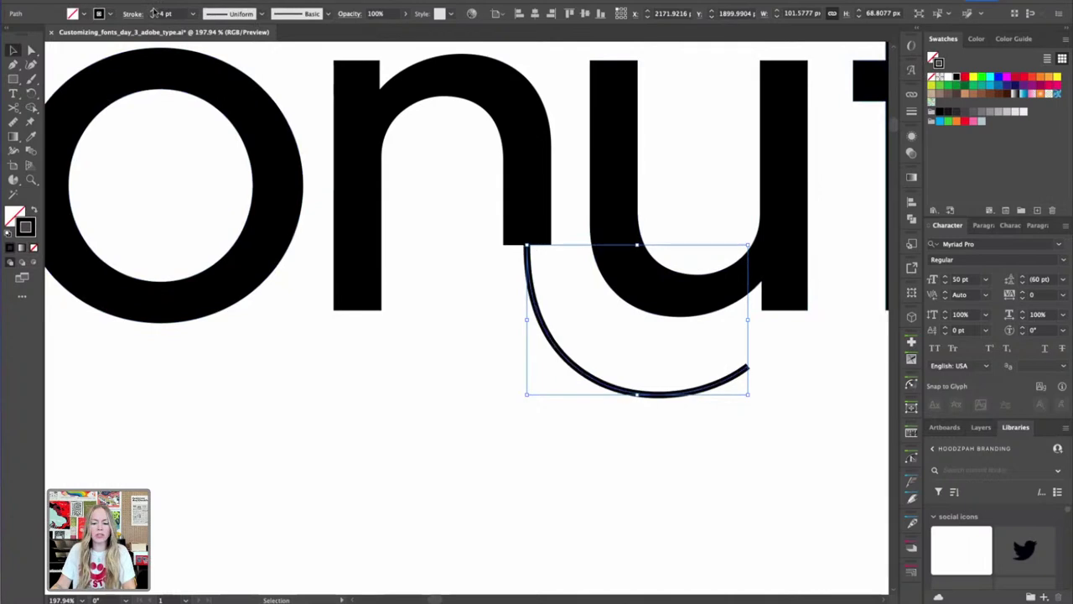
{"action": "left_click", "coordinate": [154, 11]}
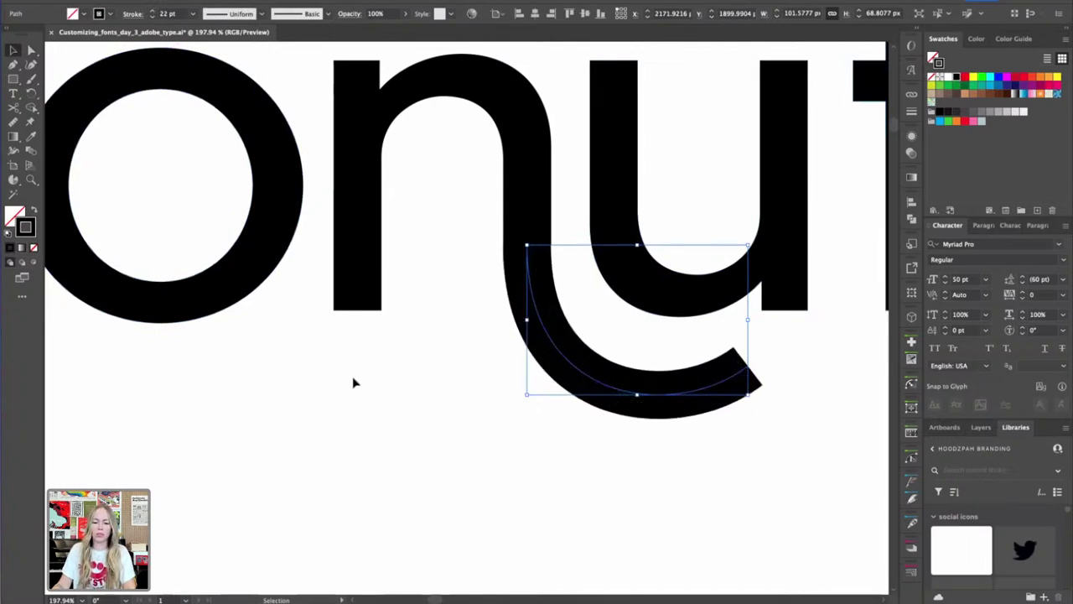
Shift the u and t of the upper Coconut slightly right to give the n's curved tail more room
{"action": "left_click", "coordinate": [533, 392]}
{"action": "key", "text": "super+minus"}
{"action": "key", "text": "super+minus"}
{"action": "key", "text": "super+minus"}
{"action": "key", "text": "super+minus"}
{"action": "key", "text": "super+minus"}
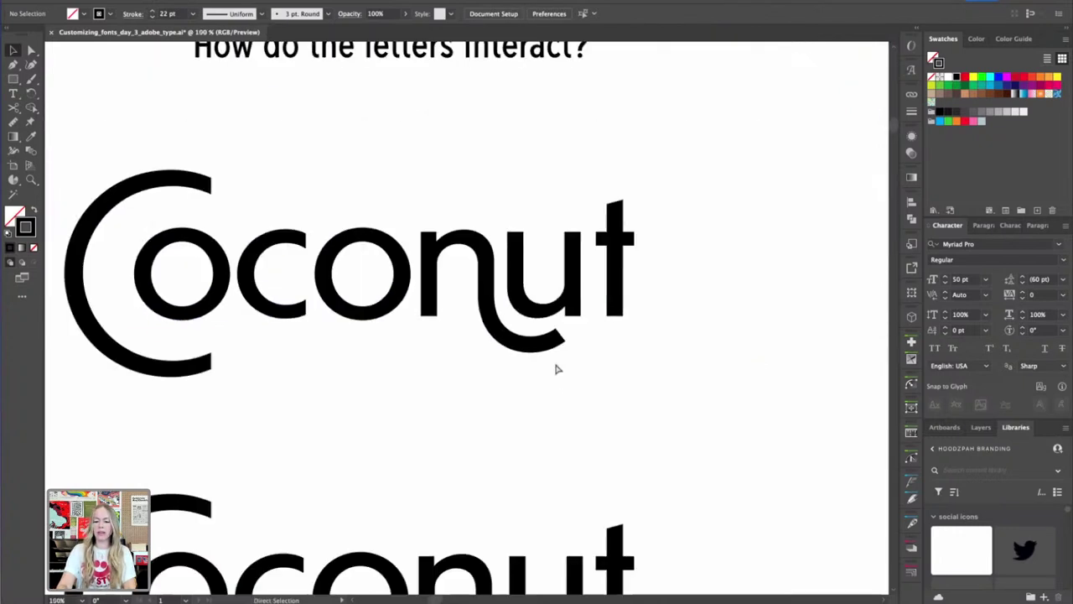
{"action": "key", "text": "a"}
{"action": "left_click", "coordinate": [496, 308]}
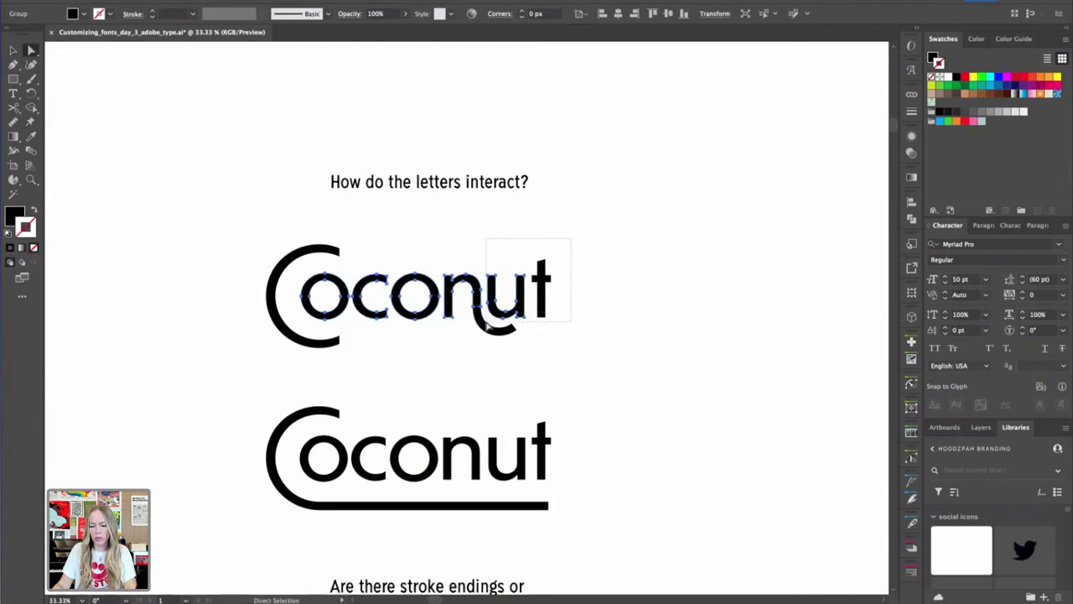
{"action": "left_click_drag", "start_coordinate": [486, 326], "coordinate": [483, 329]}
{"action": "key", "text": "shift+Right"}
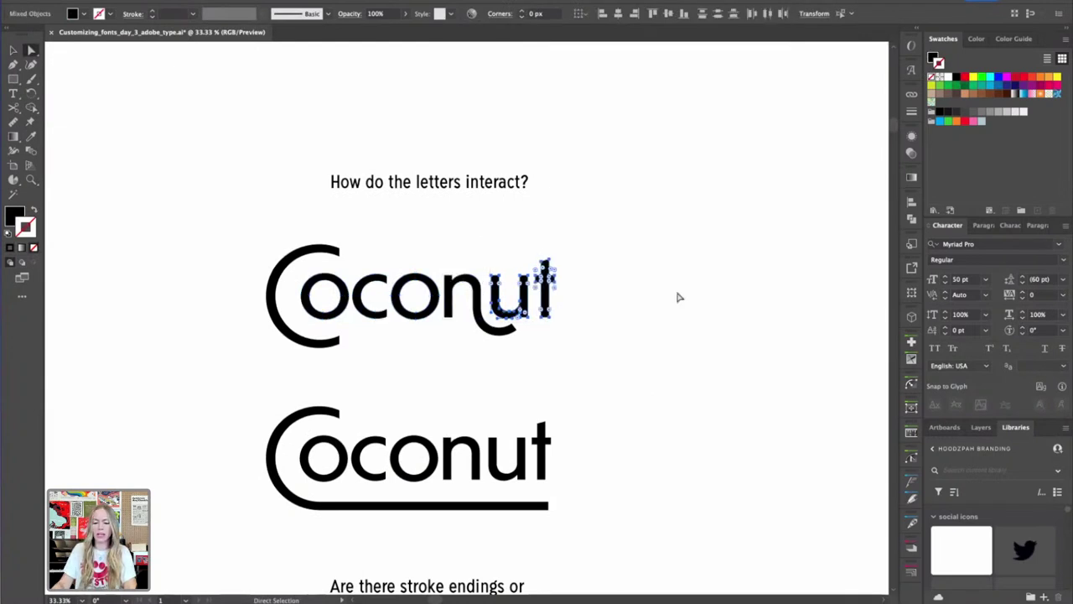
{"action": "left_click", "coordinate": [657, 316]}
Extend the end of the n's tail further right and lengthen its middle handle to round the curve beneath the u
{"action": "key", "text": "super+minus"}
{"action": "key", "text": "super+equal"}
{"action": "key", "text": "super+equal"}
{"action": "key", "text": "super+equal"}
{"action": "key", "text": "super+equal"}
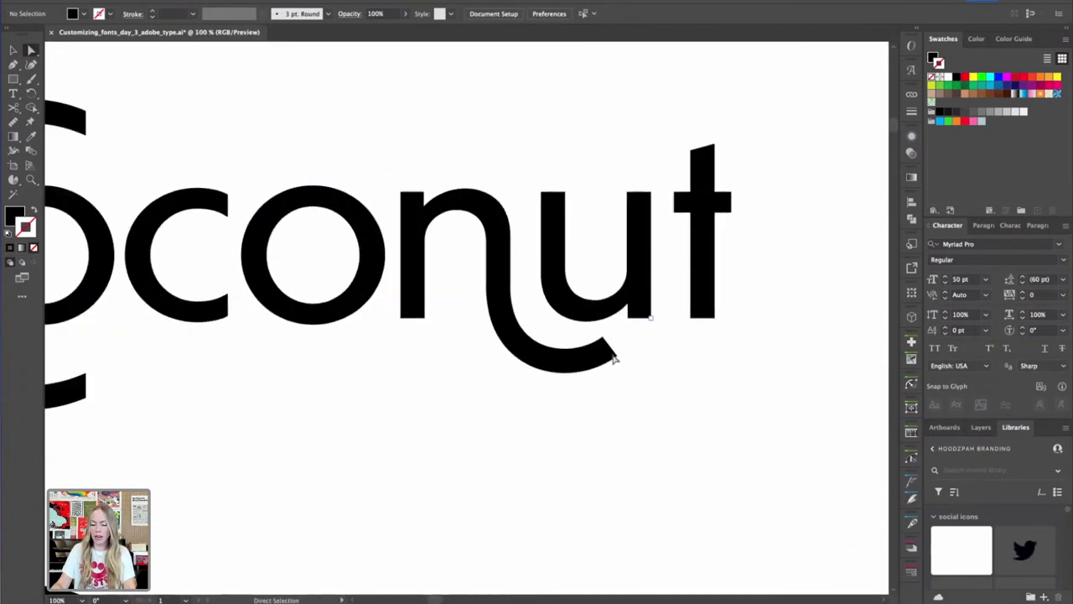
{"action": "left_click_drag", "start_coordinate": [613, 353], "coordinate": [646, 339]}
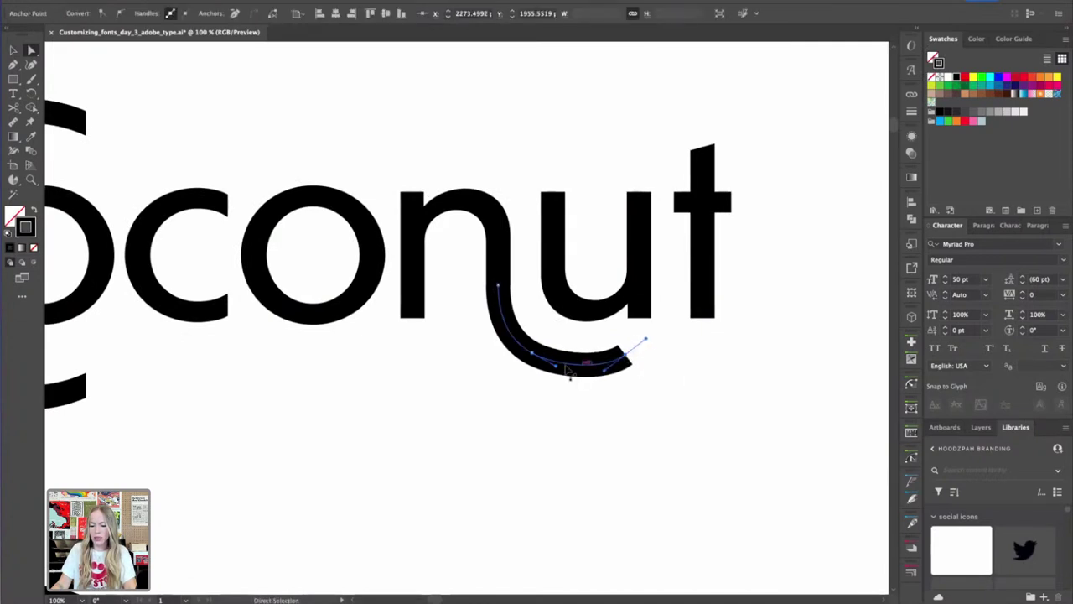
{"action": "left_click_drag", "start_coordinate": [555, 368], "coordinate": [604, 376]}
{"action": "left_click", "coordinate": [738, 412]}
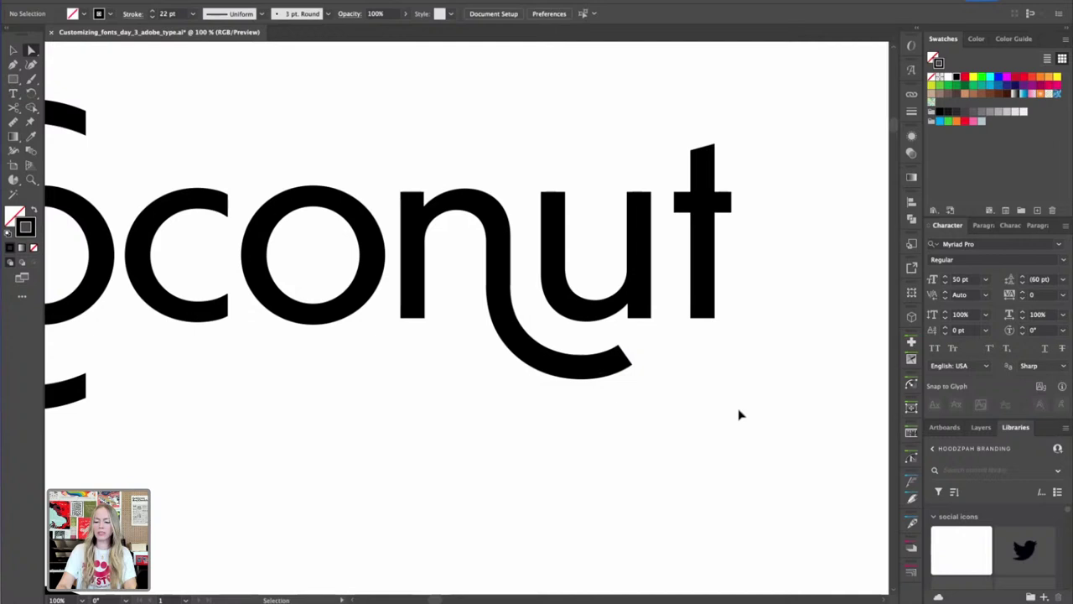
Review the n's curved tail in the upper Coconut wordmark, at overview scale and close up
{"action": "key", "text": "ctrl+minus"}
{"action": "key", "text": "ctrl+minus"}
{"action": "key", "text": "ctrl+minus"}
{"action": "key", "text": "ctrl+minus"}
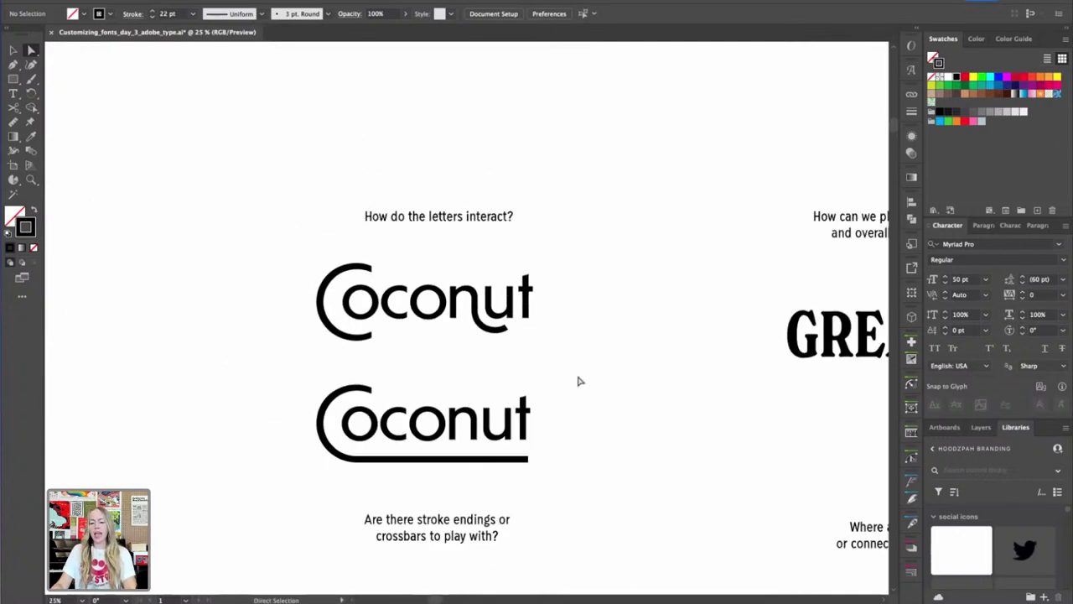
{"action": "left_click_drag", "start_coordinate": [520, 335], "coordinate": [743, 404]}
{"action": "left_click_drag", "start_coordinate": [477, 271], "coordinate": [523, 286]}
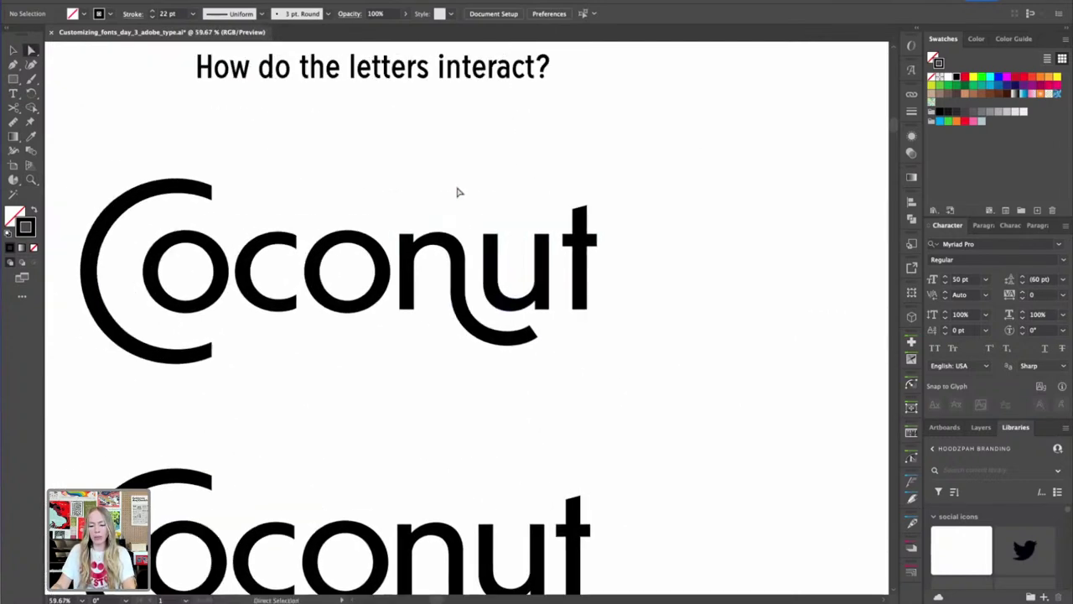
{"action": "key", "text": "v"}
{"action": "key", "text": "ctrl+plus"}
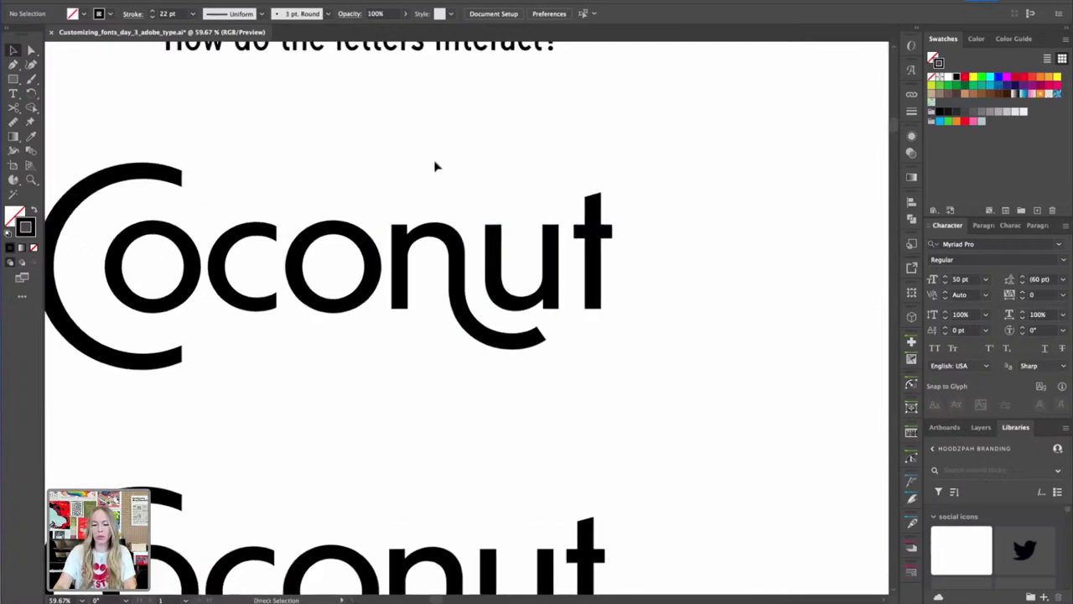
Draw a closed four-sided shape with the Pen tool over the slanted end of the upper Coconut's n tail
{"action": "left_click_drag", "start_coordinate": [434, 163], "coordinate": [473, 226]}
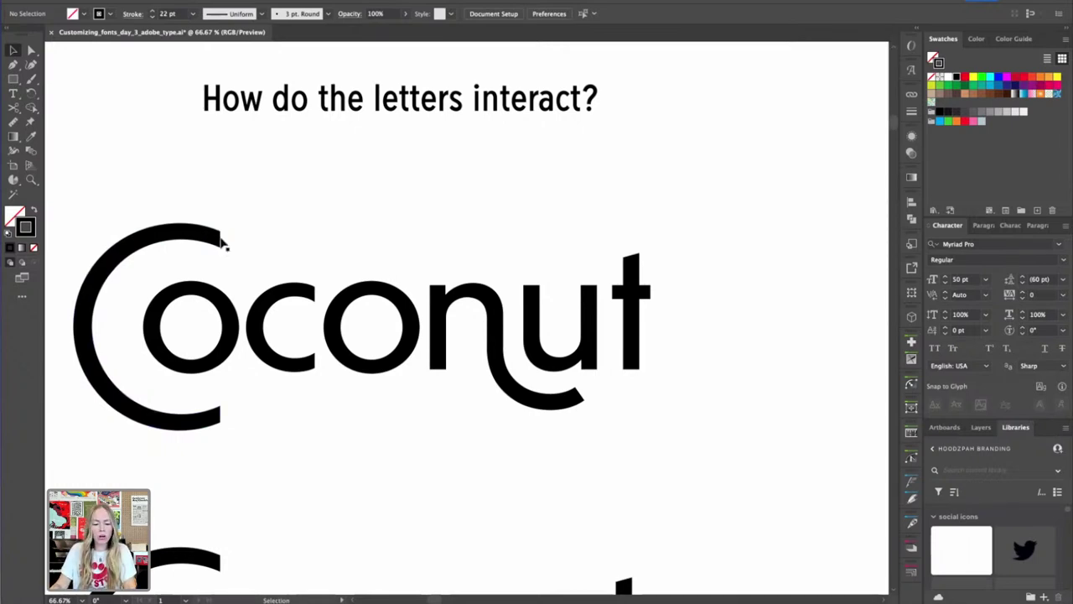
{"action": "key", "text": "super+space"}
{"action": "left_click_drag", "start_coordinate": [212, 213], "coordinate": [337, 240]}
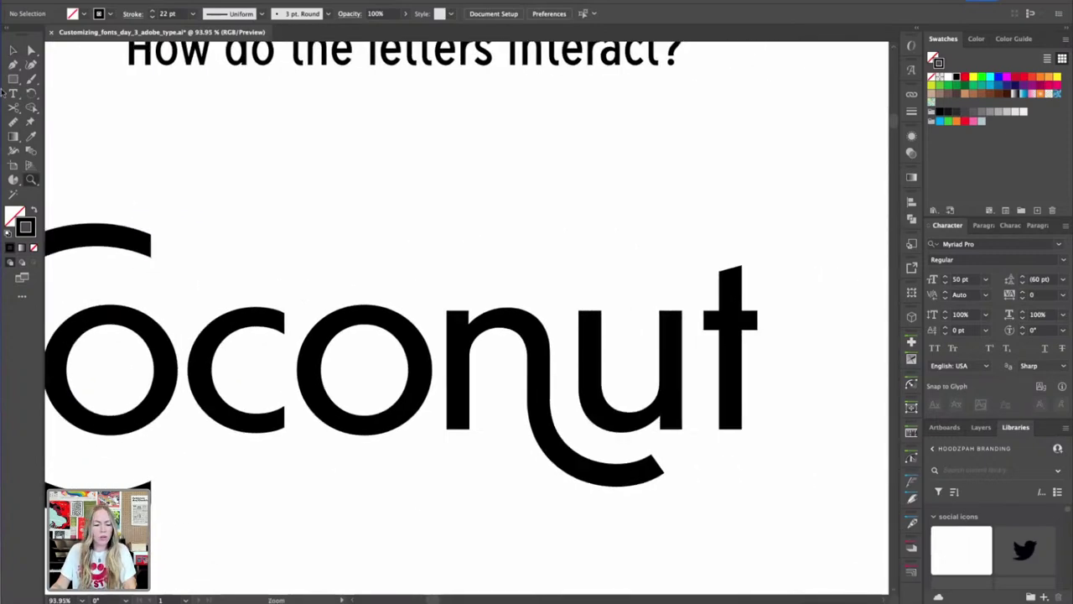
{"action": "key", "text": "m"}
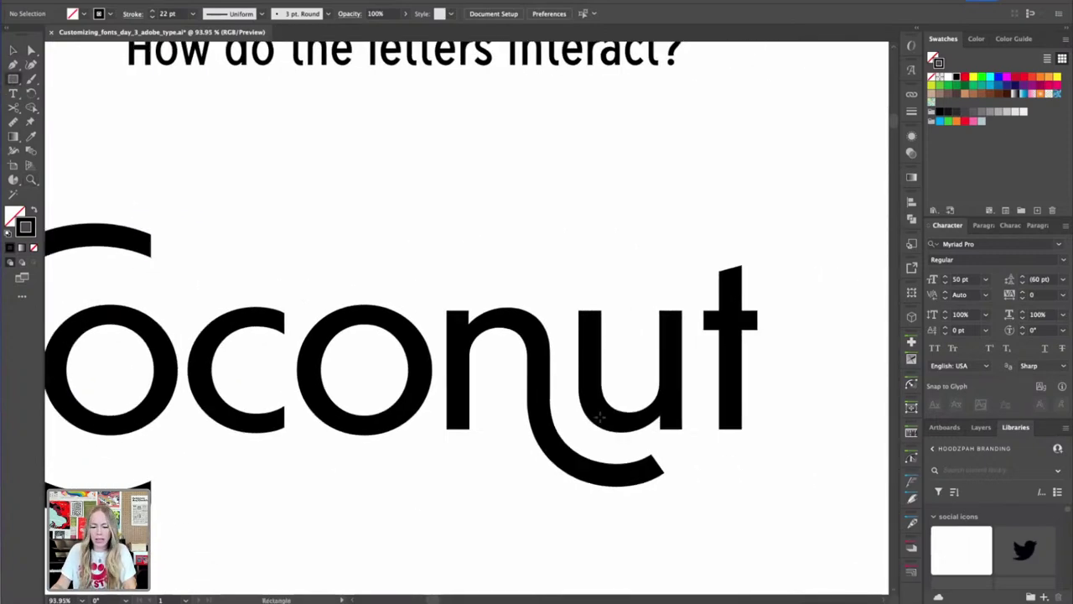
{"action": "key", "text": "p"}
{"action": "left_click", "coordinate": [651, 447]}
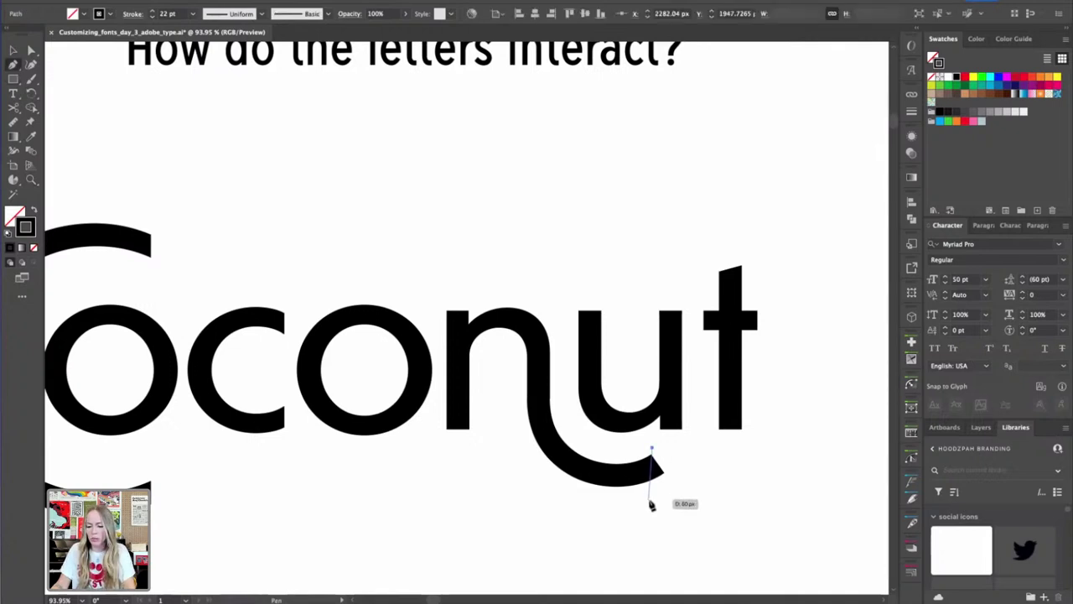
{"action": "left_click", "coordinate": [652, 500]}
{"action": "left_click", "coordinate": [679, 497]}
{"action": "left_click", "coordinate": [675, 448]}
{"action": "left_click", "coordinate": [651, 448]}
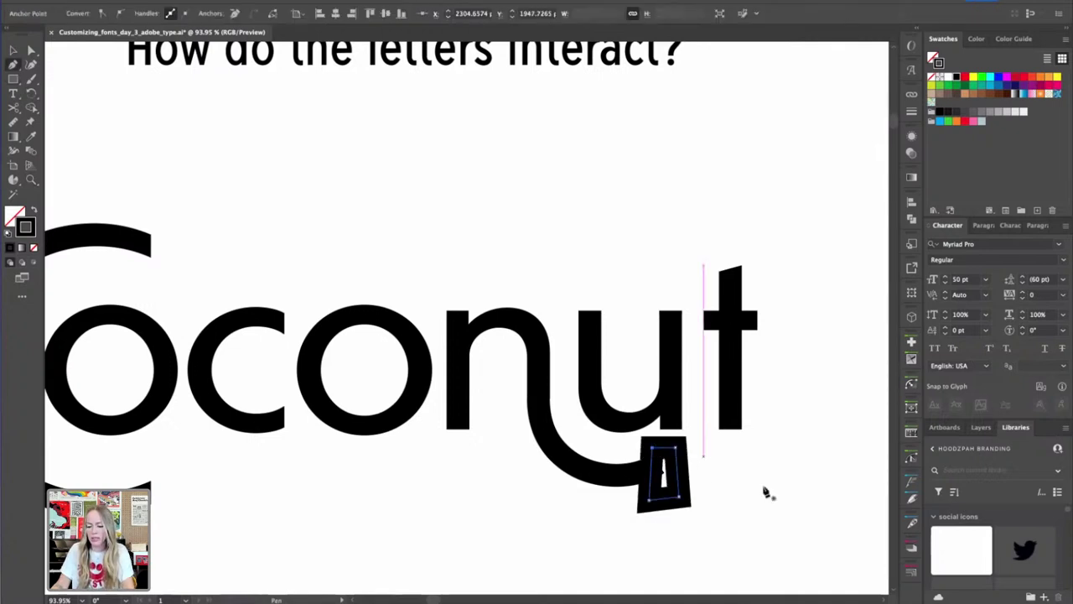
Give the cover shape the background's white fill and no stroke, so the n's tail ends in a near-vertical cut
{"action": "key", "text": "i"}
{"action": "left_click", "coordinate": [772, 481]}
{"action": "left_click", "coordinate": [773, 478]}
{"action": "key", "text": "v"}
{"action": "left_click", "coordinate": [691, 484]}
{"action": "left_click", "coordinate": [664, 479]}
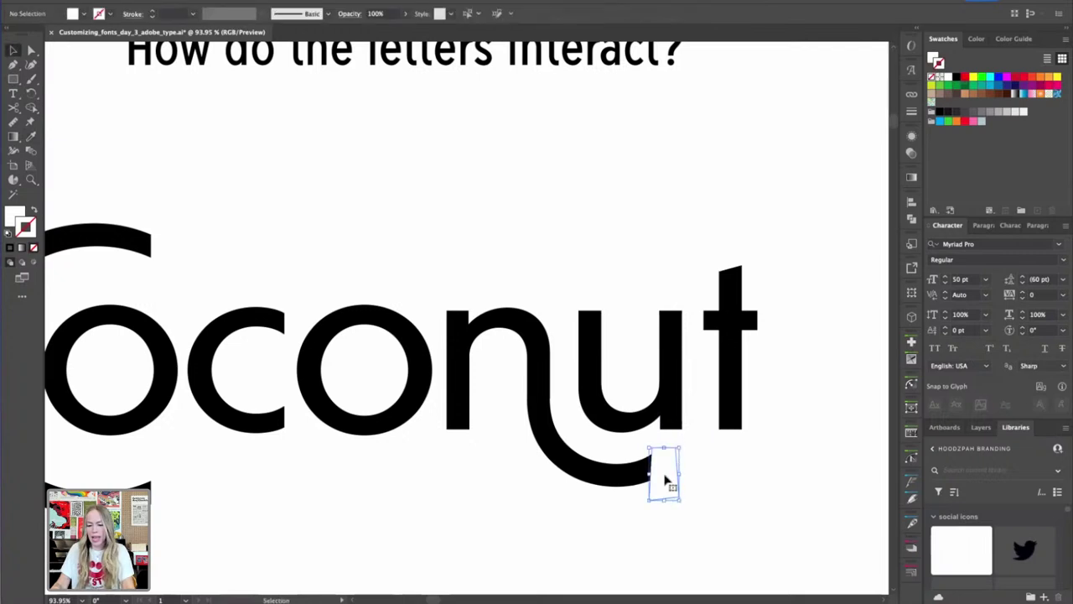
{"action": "left_click", "coordinate": [718, 476]}
Review the upper Coconut wordmark with its trimmed n tail at overview scale
{"action": "key", "text": "super+minus"}
{"action": "key", "text": "super+minus"}
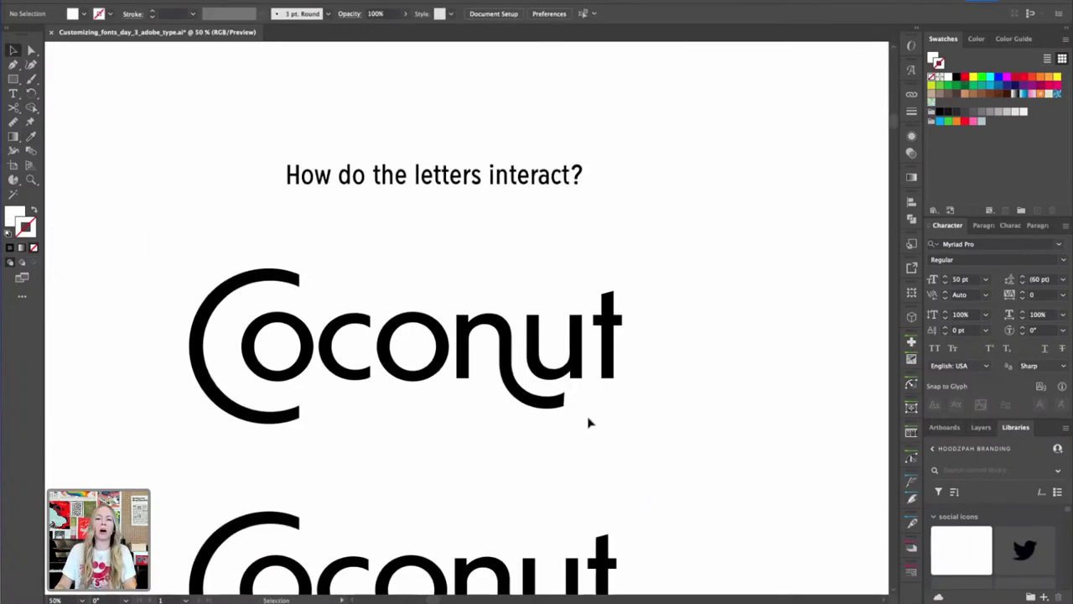
{"action": "key", "text": "super+minus"}
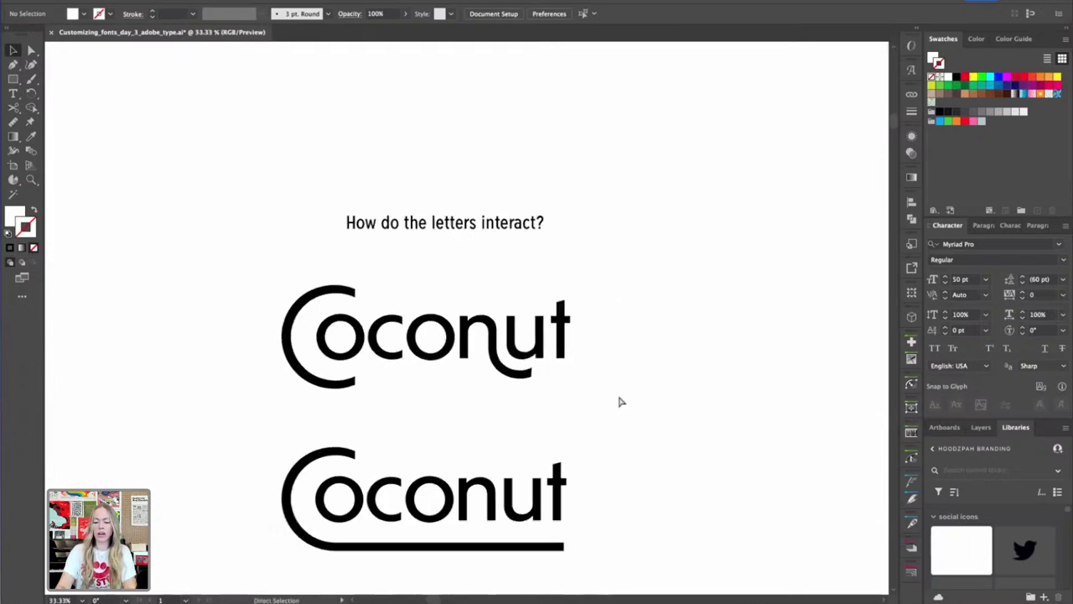
{"action": "key", "text": "super+minus"}
{"action": "key", "text": "super+minus"}
{"action": "scroll", "coordinate": [582, 374], "scroll_direction": "left", "scroll_amount": 2}
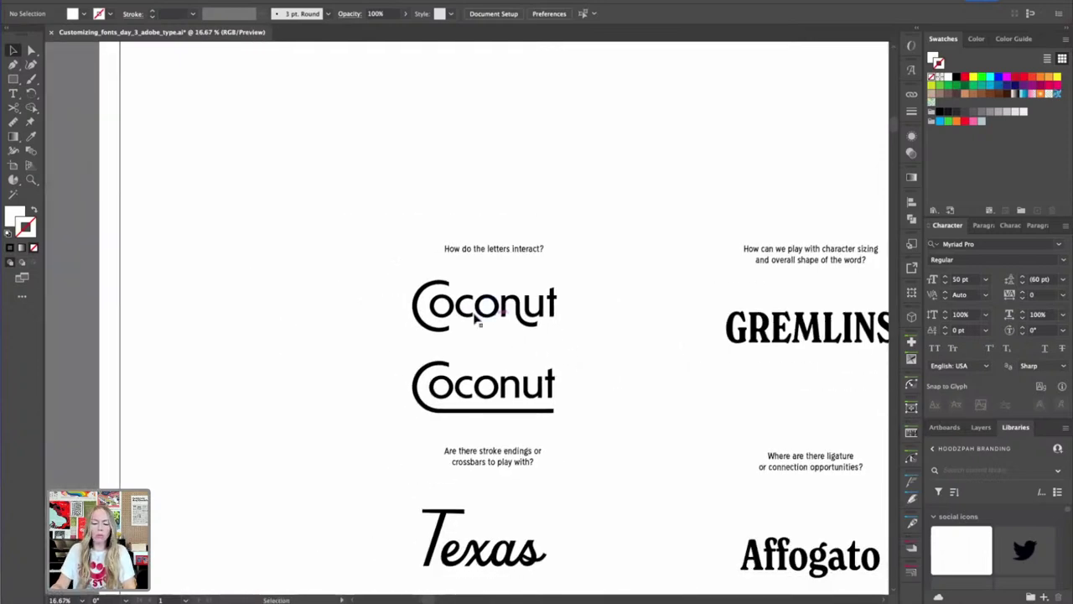
Try extending the t's stem in the upper Coconut down to the level of the n's tail
{"action": "key", "text": "z"}
{"action": "left_click_drag", "start_coordinate": [565, 309], "coordinate": [847, 394]}
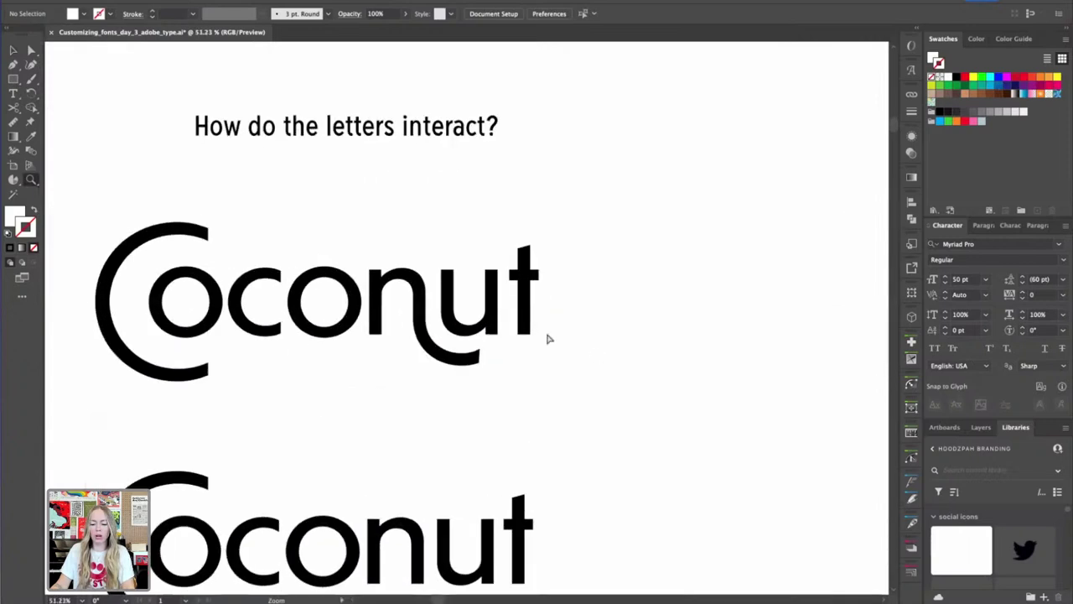
{"action": "key", "text": "a"}
{"action": "left_click", "coordinate": [520, 336]}
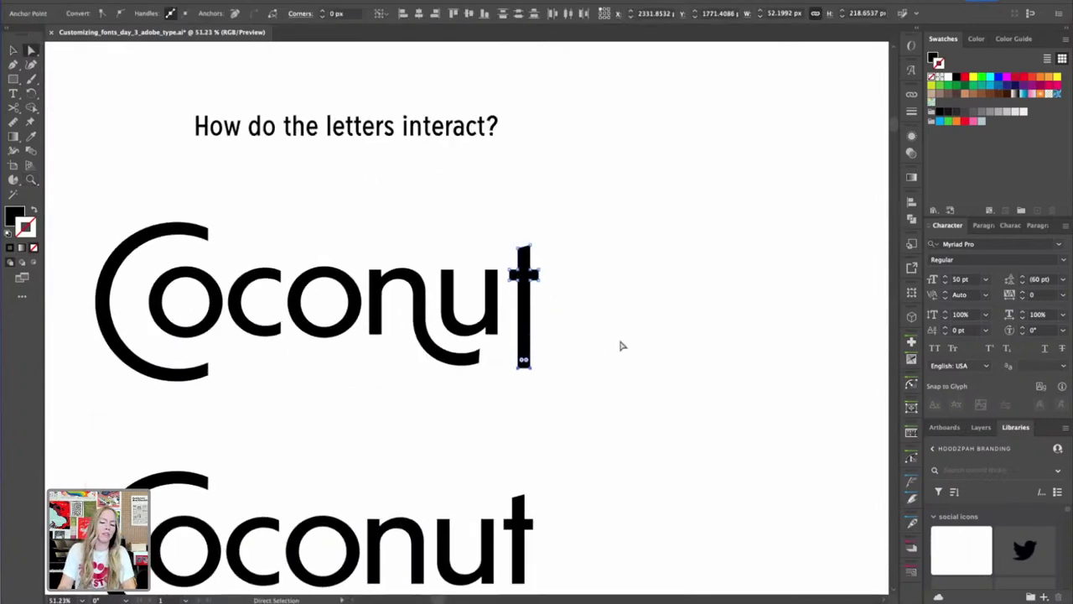
{"action": "key", "text": "v"}
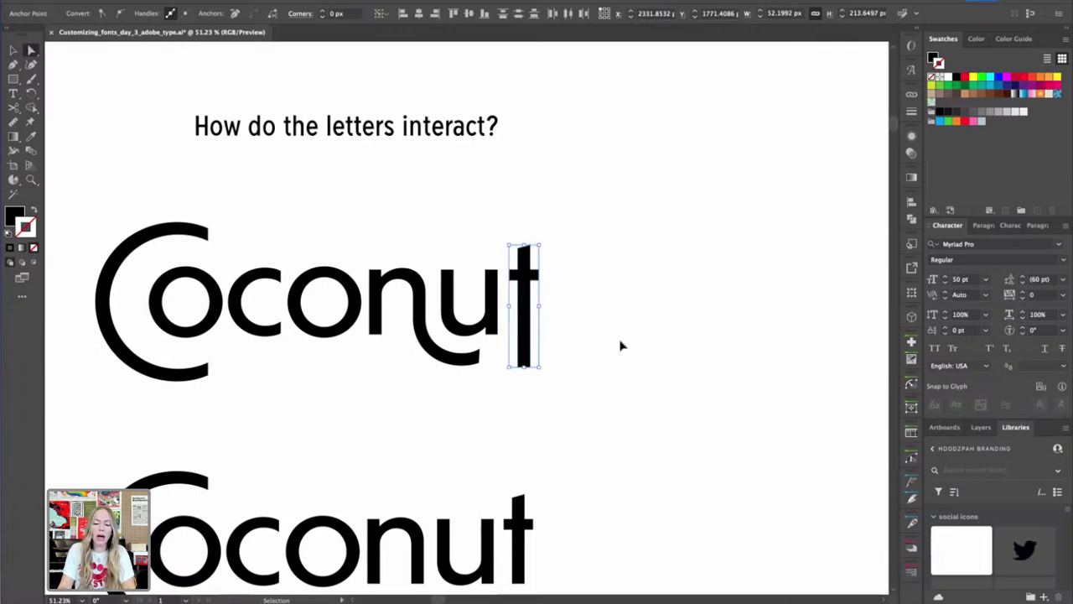
Undo the lengthening of the t's stem in the upper Coconut and deselect the letter
{"action": "key", "text": "super+z"}
{"action": "key", "text": "super+z"}
{"action": "key", "text": "super+z"}
{"action": "key", "text": "super+z"}
{"action": "key", "text": "super+z"}
{"action": "key", "text": "super+z"}
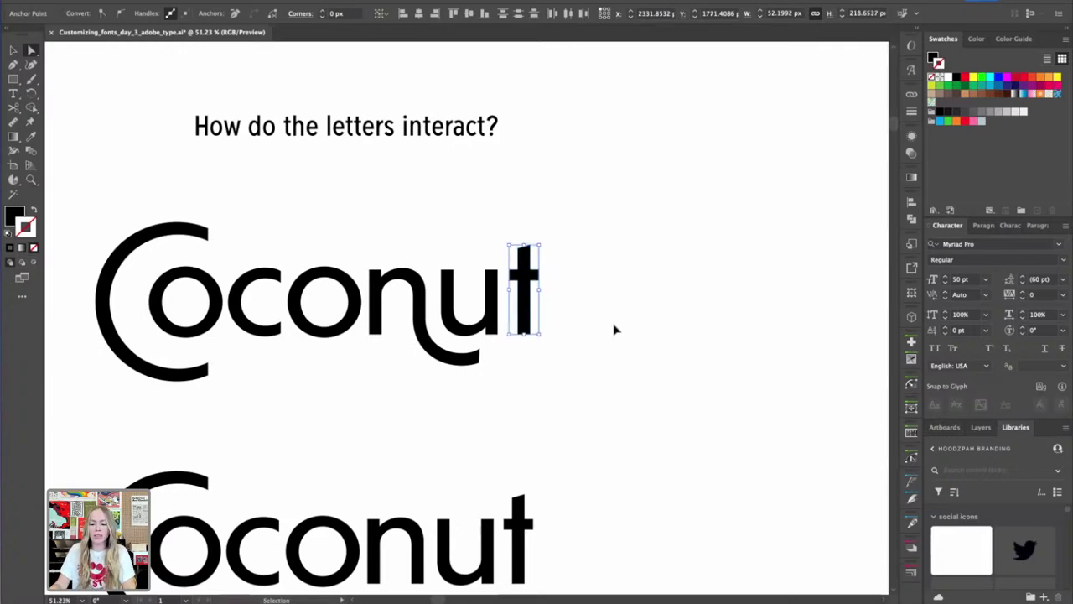
{"action": "left_click", "coordinate": [616, 329]}
Convert the Texas text below the stroke endings question to outlines
{"action": "key", "text": "ctrl+minus"}
{"action": "left_click_drag", "start_coordinate": [596, 335], "coordinate": [662, 168]}
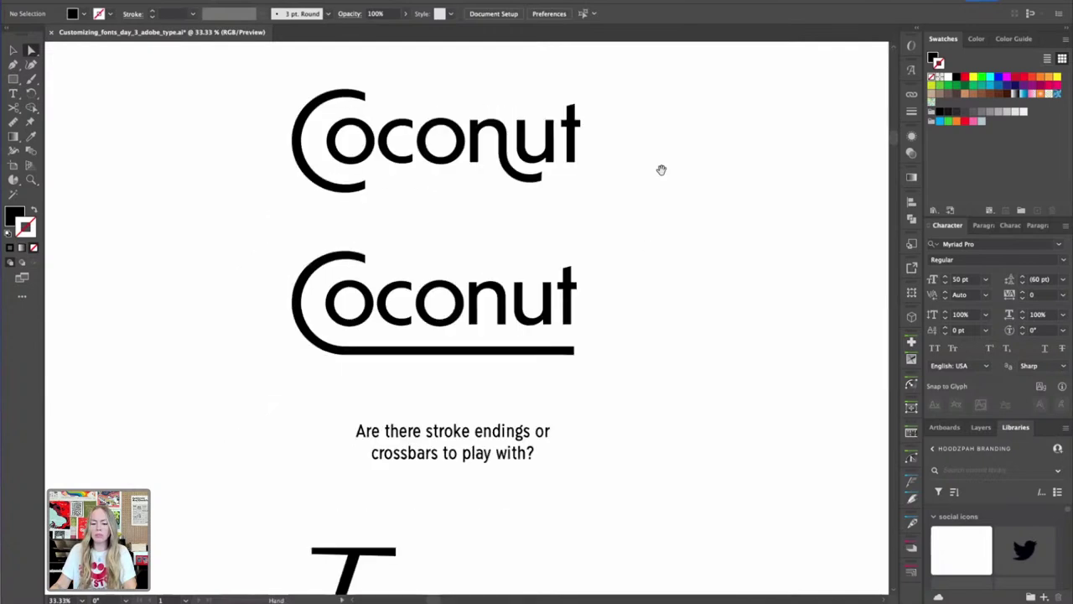
{"action": "left_click_drag", "start_coordinate": [675, 330], "coordinate": [650, 158]}
{"action": "left_click_drag", "start_coordinate": [642, 338], "coordinate": [640, 255]}
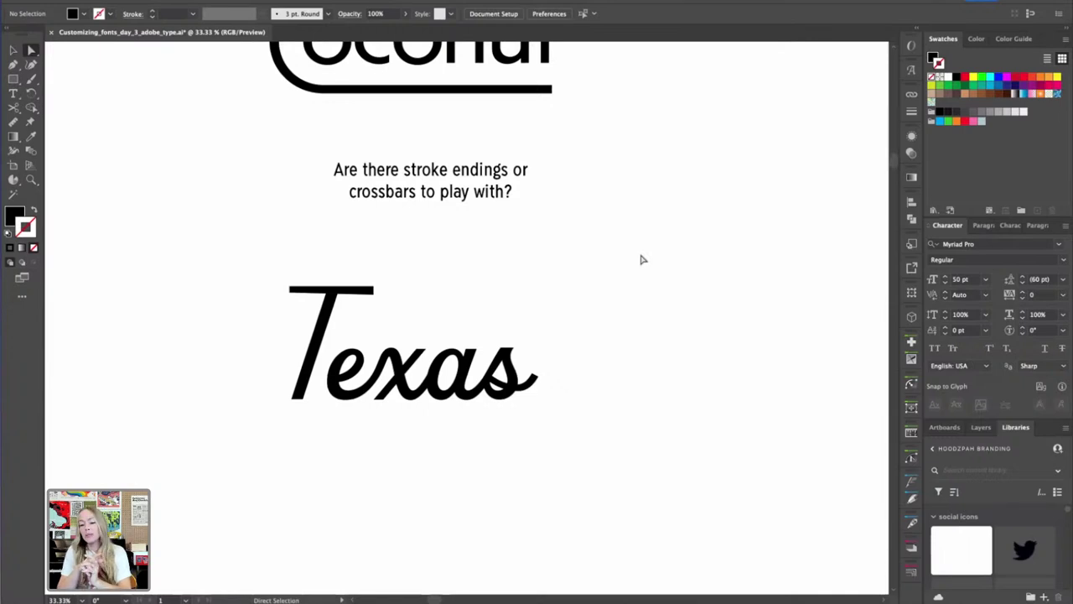
{"action": "key", "text": "ctrl+plus"}
{"action": "key", "text": "ctrl+plus"}
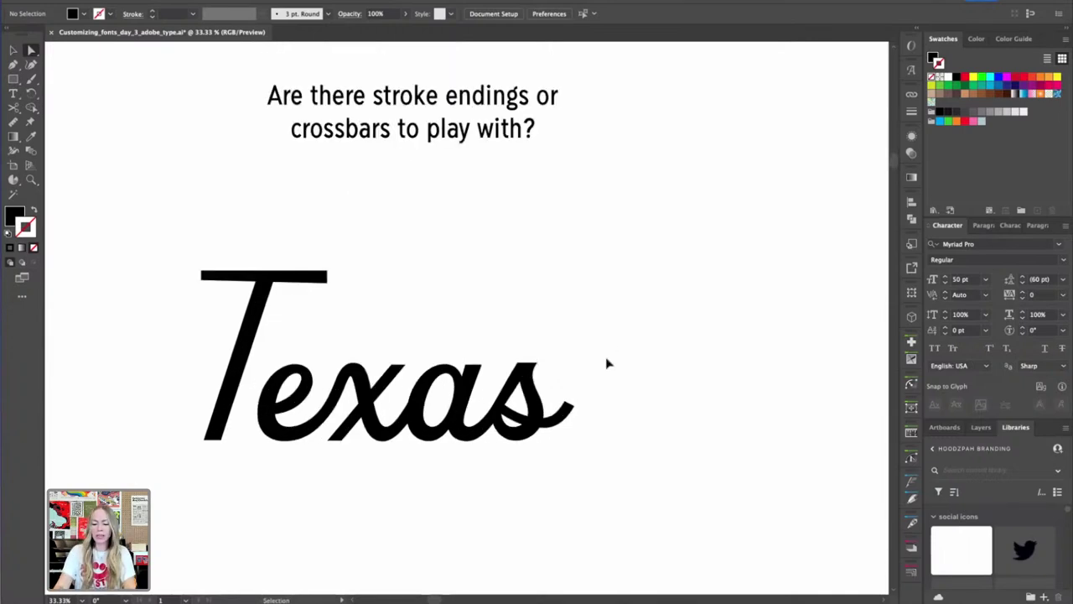
{"action": "left_click_drag", "start_coordinate": [604, 453], "coordinate": [593, 406]}
{"action": "left_click", "coordinate": [570, 406]}
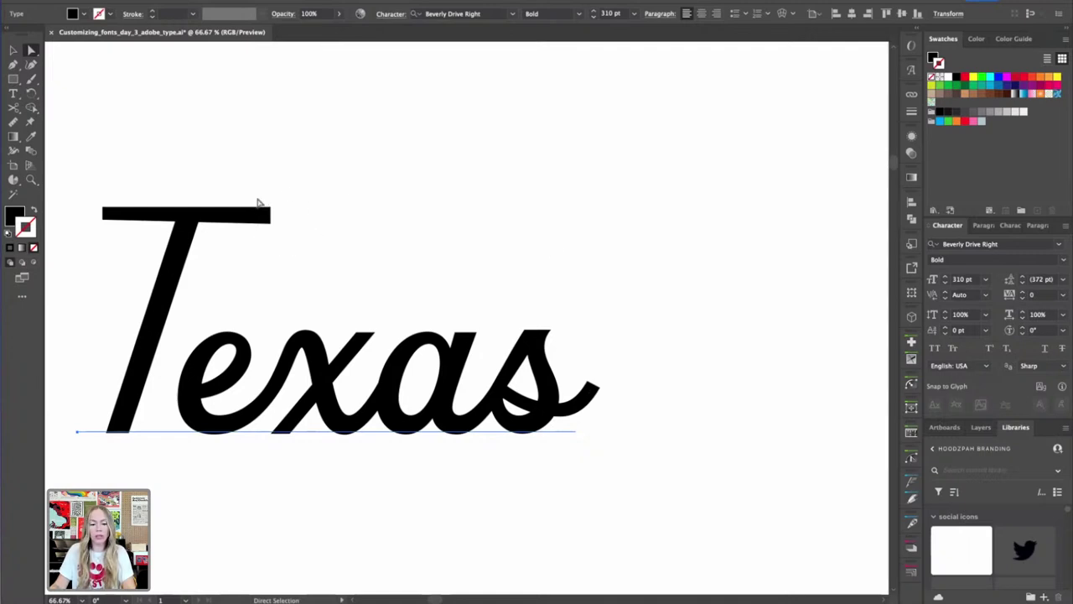
{"action": "left_click", "coordinate": [149, 0]}
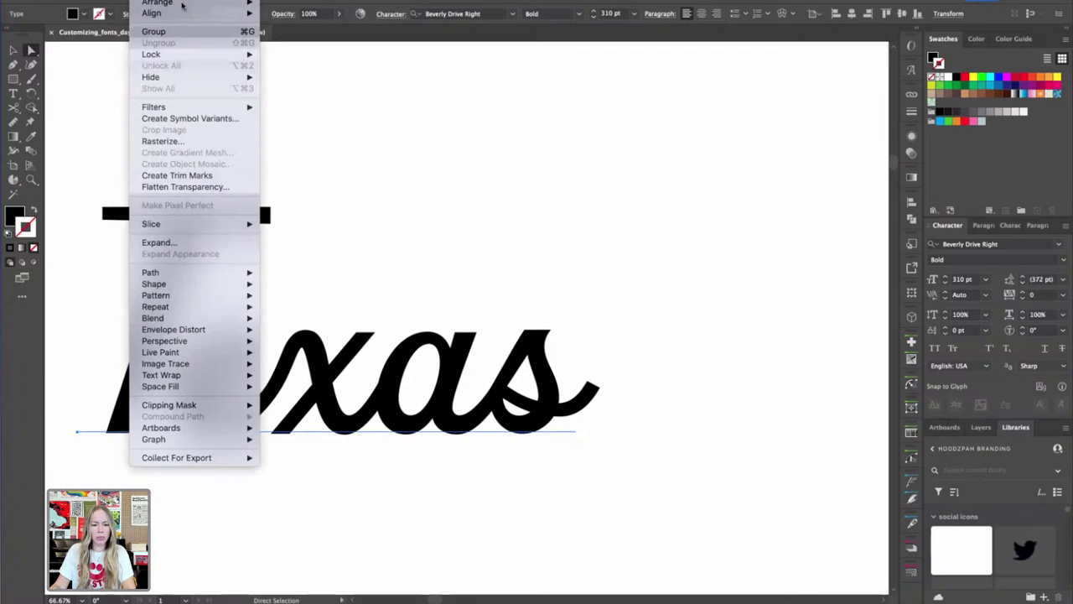
{"action": "mouse_move", "coordinate": [181, 0]}
{"action": "left_click", "coordinate": [207, 195]}
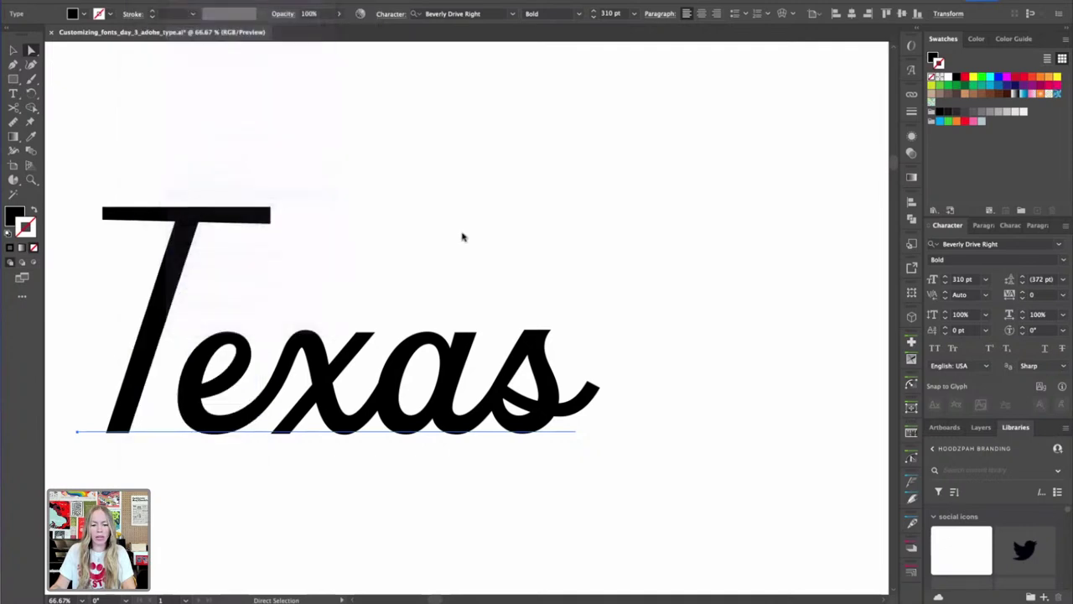
Stretch the end of the T's crossbar right until it spans above the s, making the T about 646 px wide
{"action": "left_click", "coordinate": [631, 374]}
{"action": "left_click", "coordinate": [269, 224]}
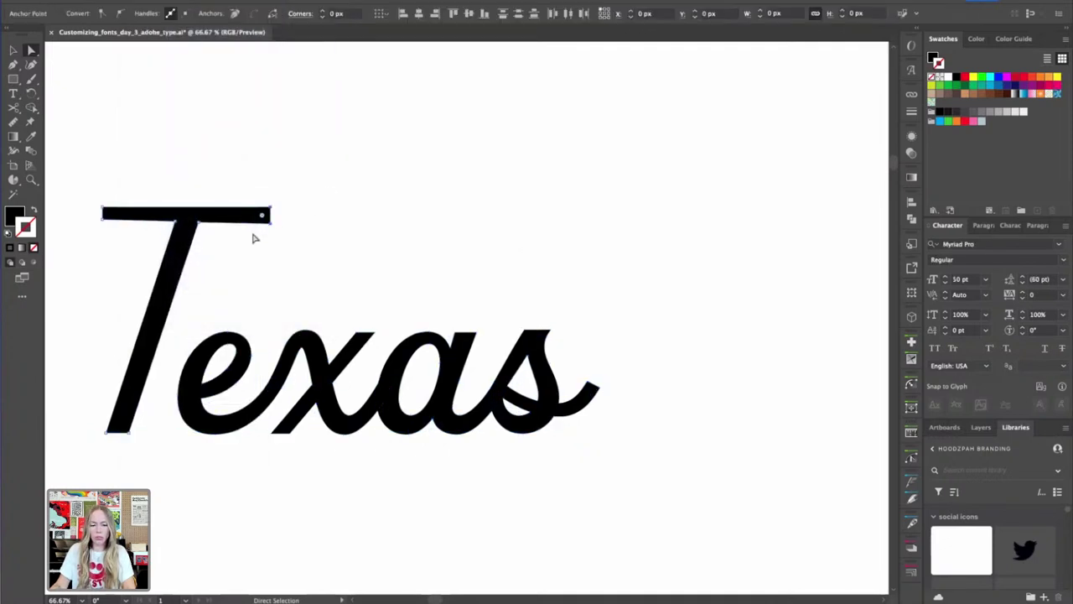
{"action": "left_click_drag", "start_coordinate": [270, 228], "coordinate": [577, 243]}
Move the T down and slightly left inside its group so the crossbar sits closer above the lowercase letters
{"action": "key", "text": "v"}
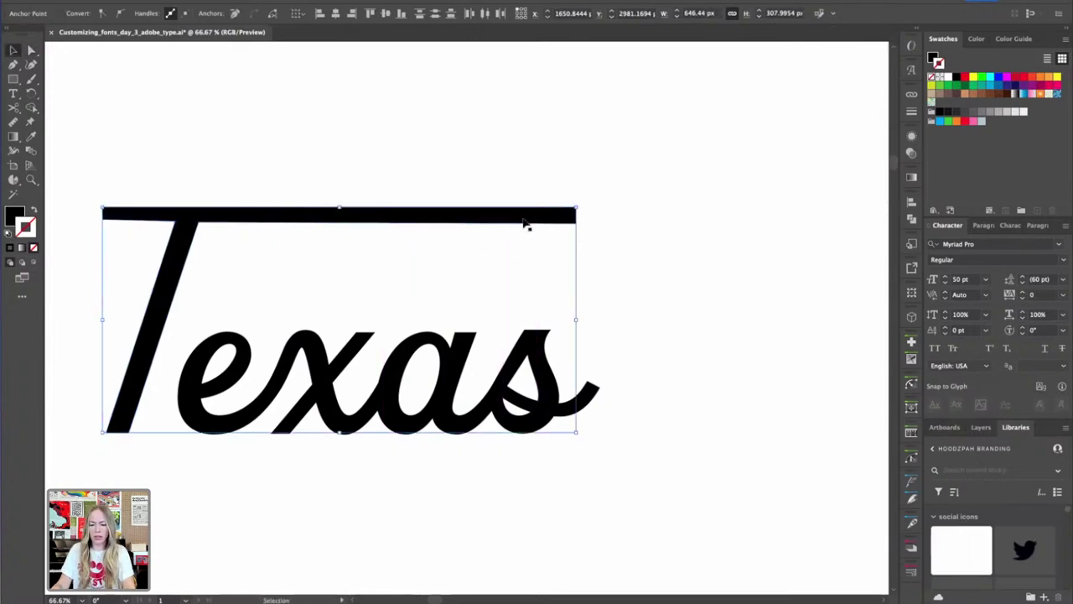
{"action": "double_click", "coordinate": [523, 229]}
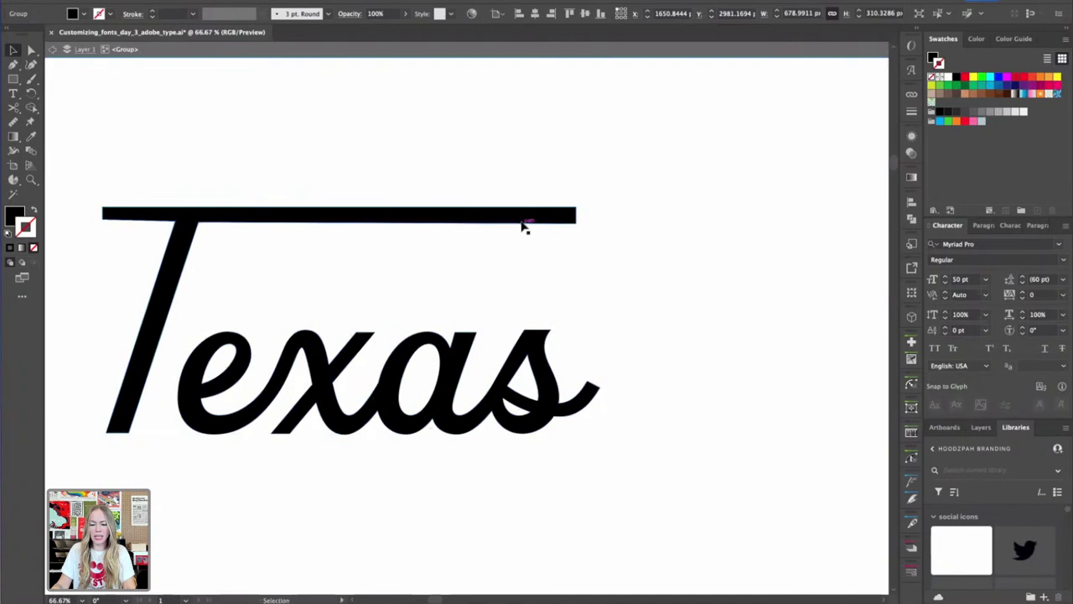
{"action": "left_click_drag", "start_coordinate": [525, 225], "coordinate": [505, 272]}
{"action": "left_click", "coordinate": [543, 188]}
{"action": "key", "text": "ctrl+minus"}
{"action": "key", "text": "ctrl+minus"}
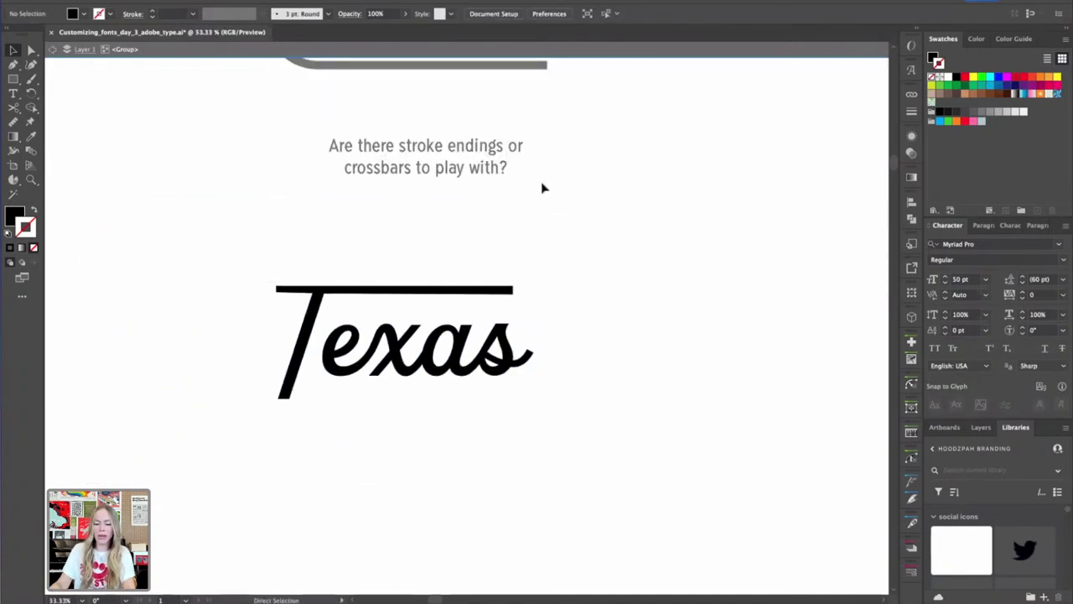
{"action": "key", "text": "a"}
{"action": "key", "text": "Escape"}
Extend the left end of the T's crossbar about 40 px further left
{"action": "left_click_drag", "start_coordinate": [282, 298], "coordinate": [287, 305]}
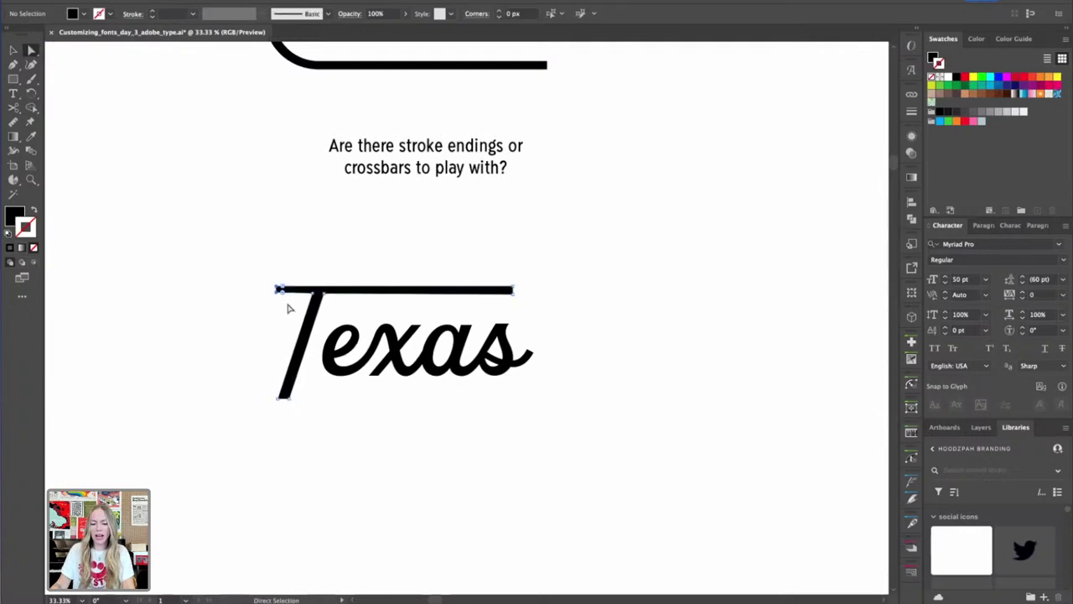
{"action": "key", "text": "shift+Left"}
{"action": "key", "text": "shift+Left"}
{"action": "key", "text": "shift+Left"}
{"action": "key", "text": "shift+Left"}
{"action": "key", "text": "shift+Left"}
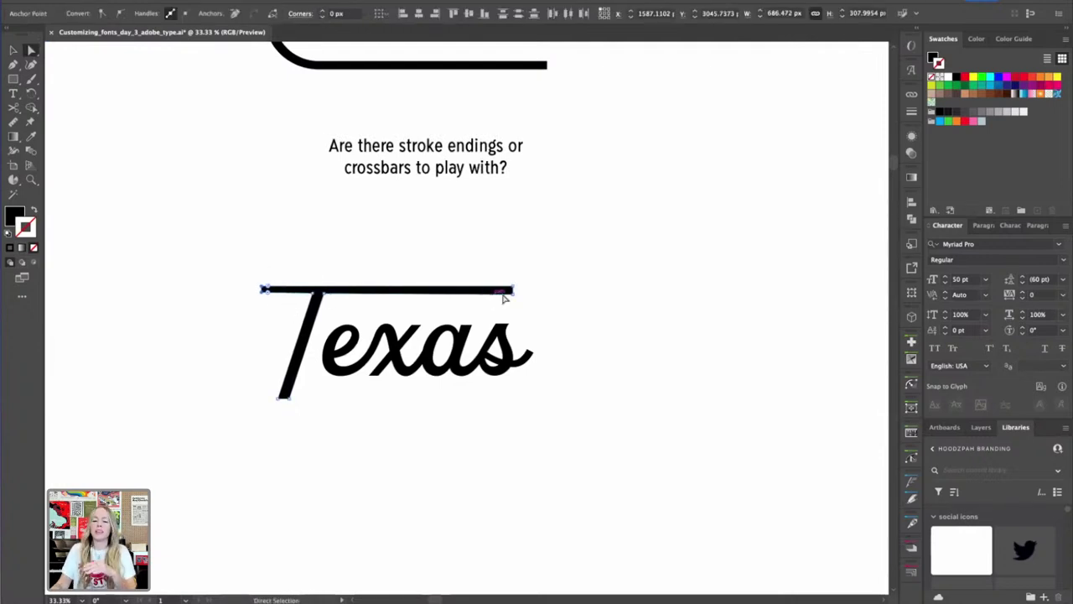
{"action": "key", "text": "ctrl+shift+a"}
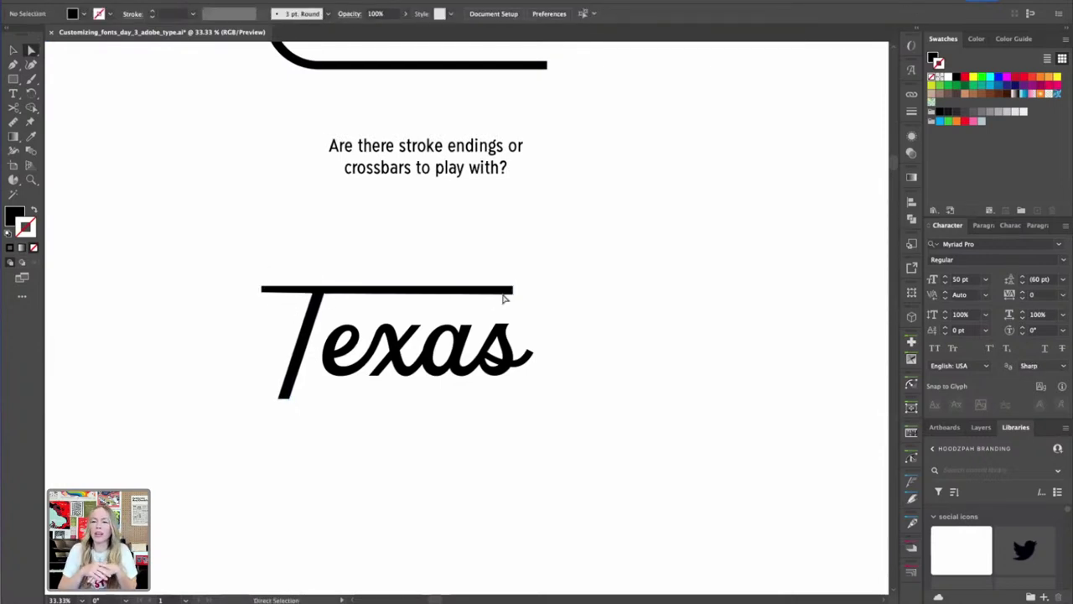
{"action": "key", "text": "v"}
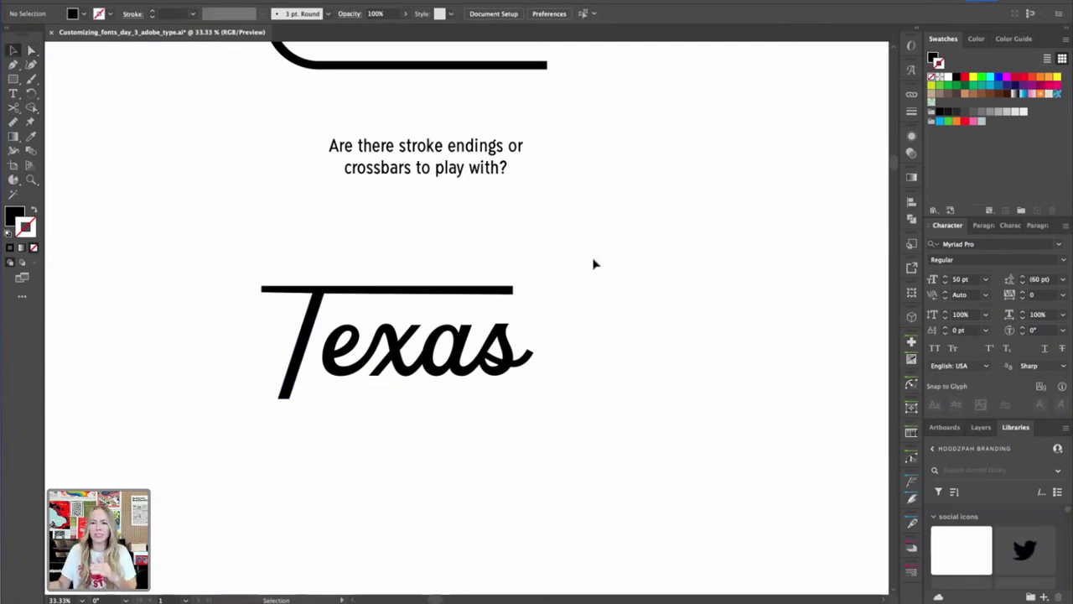
Duplicate the outlined Texas wordmark about 400 px straight below the original
{"action": "key", "text": "ctrl+plus"}
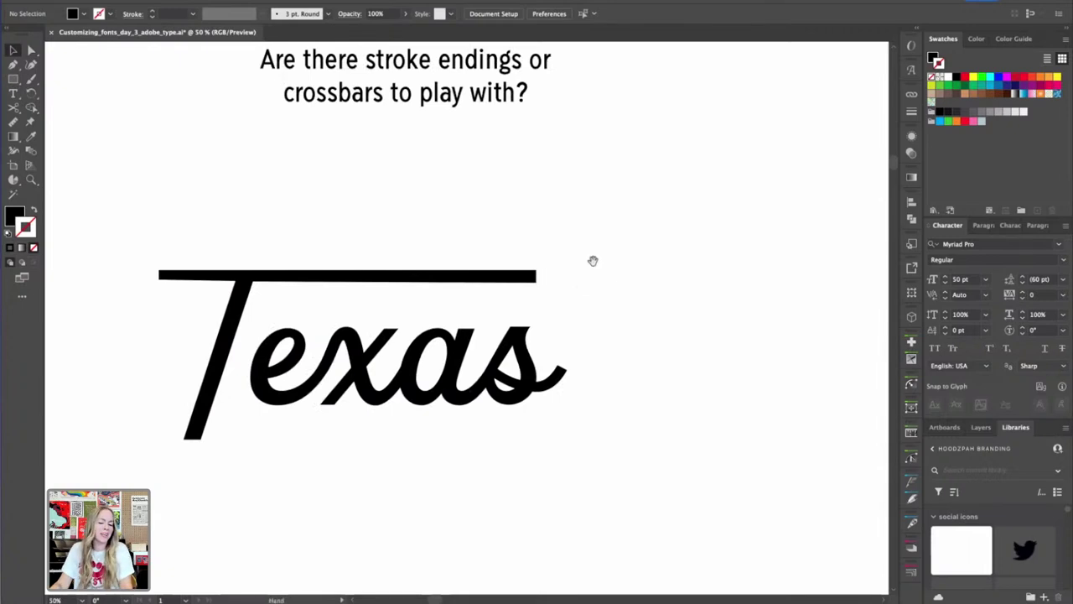
{"action": "left_click_drag", "start_coordinate": [593, 261], "coordinate": [635, 222]}
{"action": "key", "text": "ctrl+plus"}
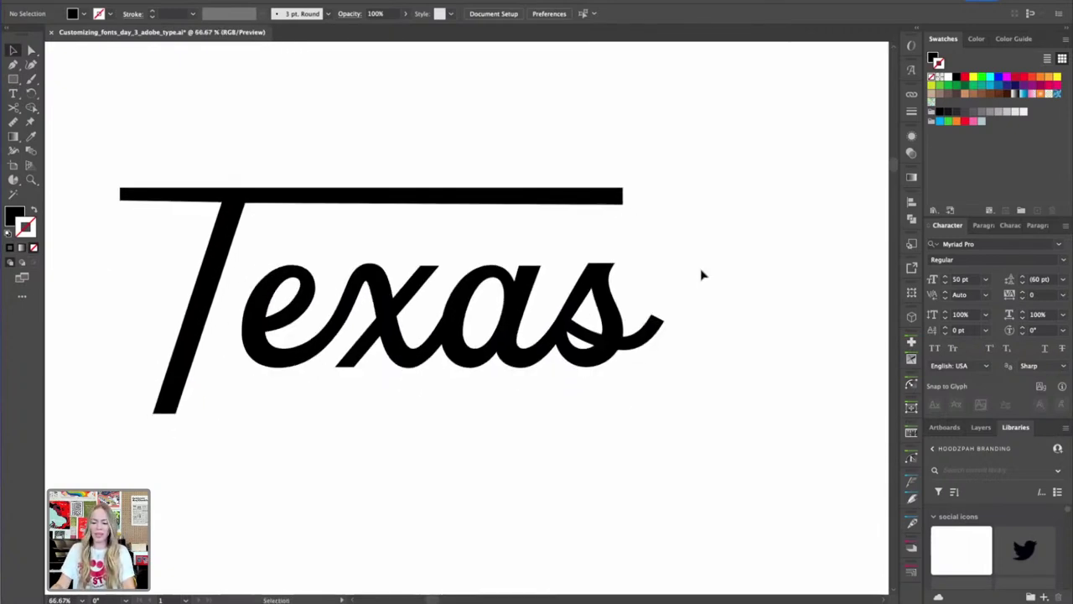
{"action": "key", "text": "a"}
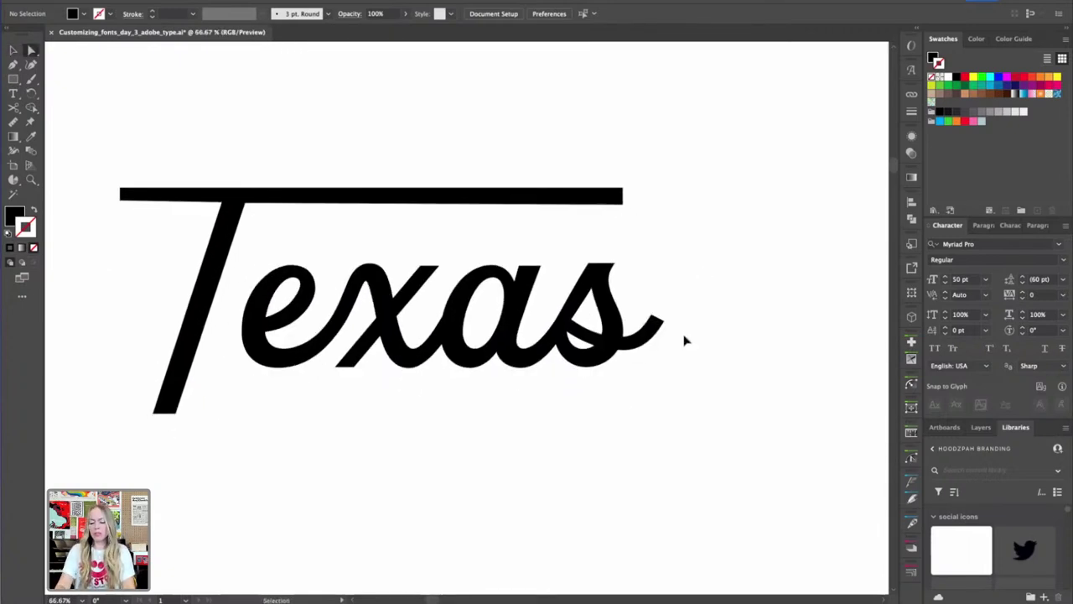
{"action": "key", "text": "ctrl+minus"}
{"action": "key", "text": "ctrl+minus"}
{"action": "key", "text": "ctrl+minus"}
{"action": "key", "text": "v"}
{"action": "left_click_drag", "start_coordinate": [594, 262], "coordinate": [315, 348]}
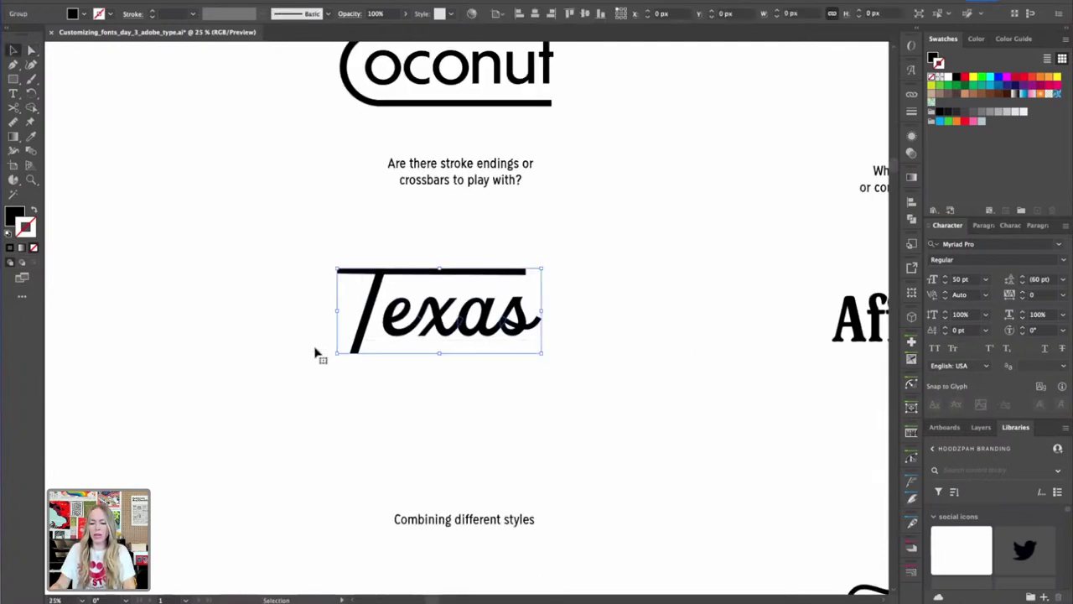
{"action": "left_click_drag", "start_coordinate": [456, 288], "coordinate": [457, 398]}
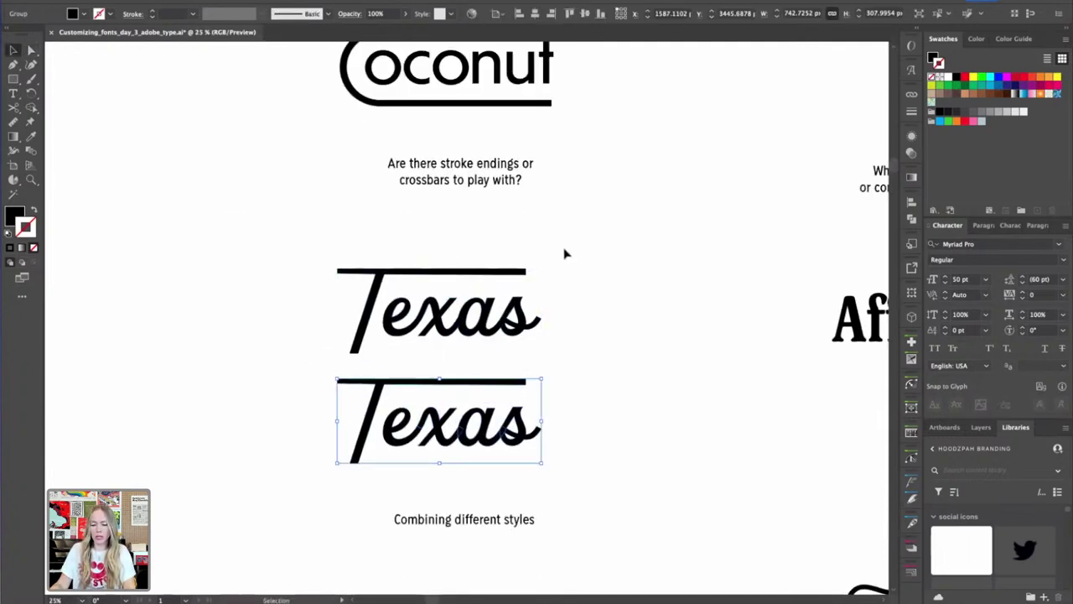
Move the upper Texas wordmark up 80 px to widen the gap above its copy
{"action": "left_click_drag", "start_coordinate": [564, 248], "coordinate": [303, 342]}
{"action": "key", "text": "shift+Up"}
{"action": "key", "text": "shift+Up"}
{"action": "key", "text": "shift+Up"}
{"action": "key", "text": "shift+Up"}
{"action": "key", "text": "shift+Up"}
{"action": "key", "text": "shift+Up"}
{"action": "key", "text": "shift+Up"}
{"action": "key", "text": "shift+Up"}
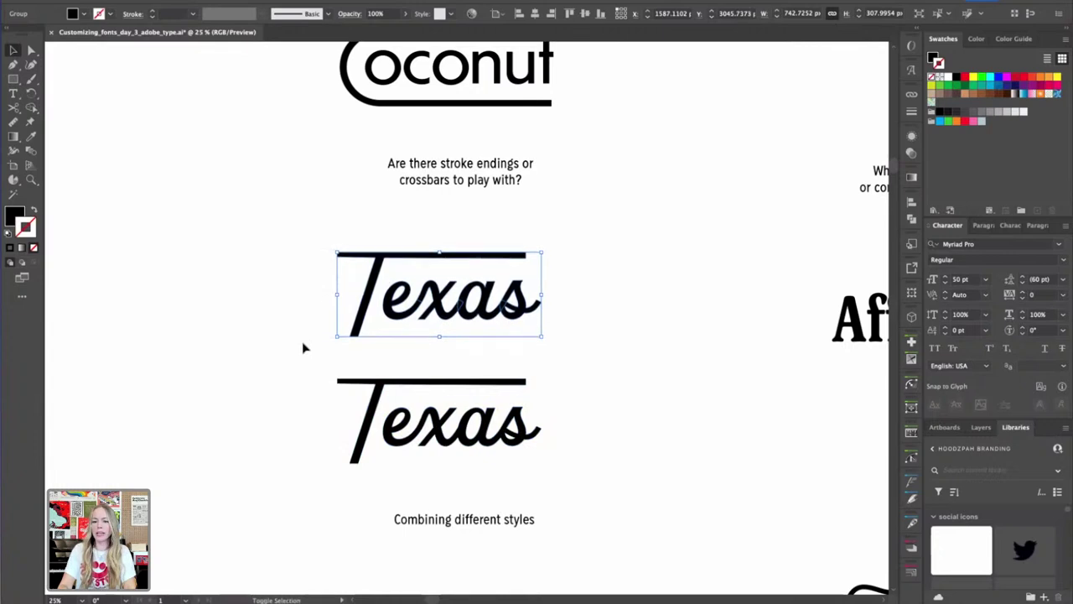
{"action": "scroll", "coordinate": [609, 229], "scroll_direction": "down", "scroll_amount": 3}
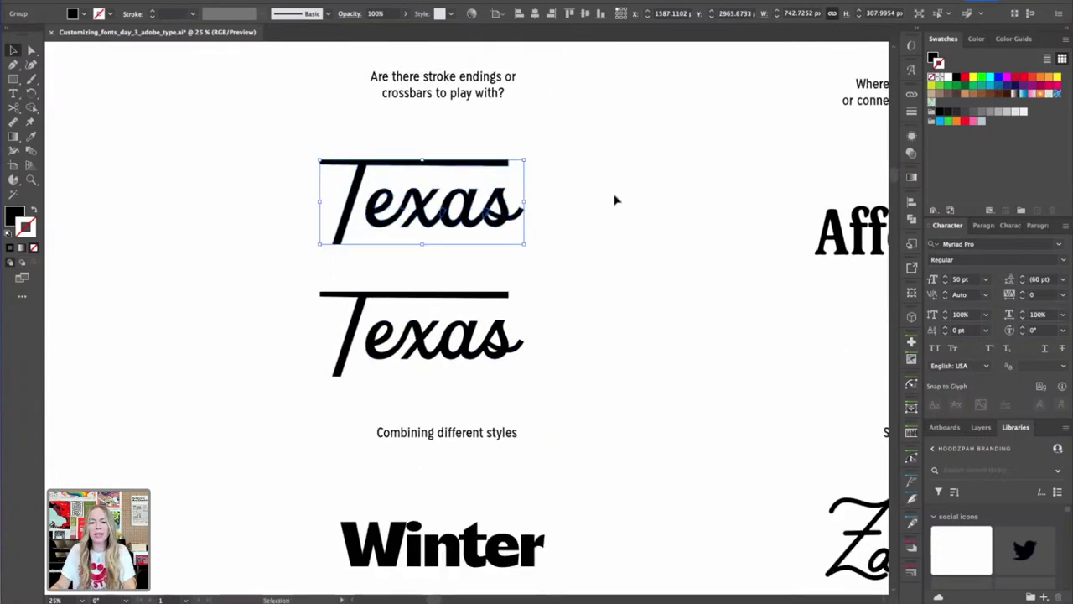
{"action": "key", "text": "super+equal"}
{"action": "key", "text": "super+equal"}
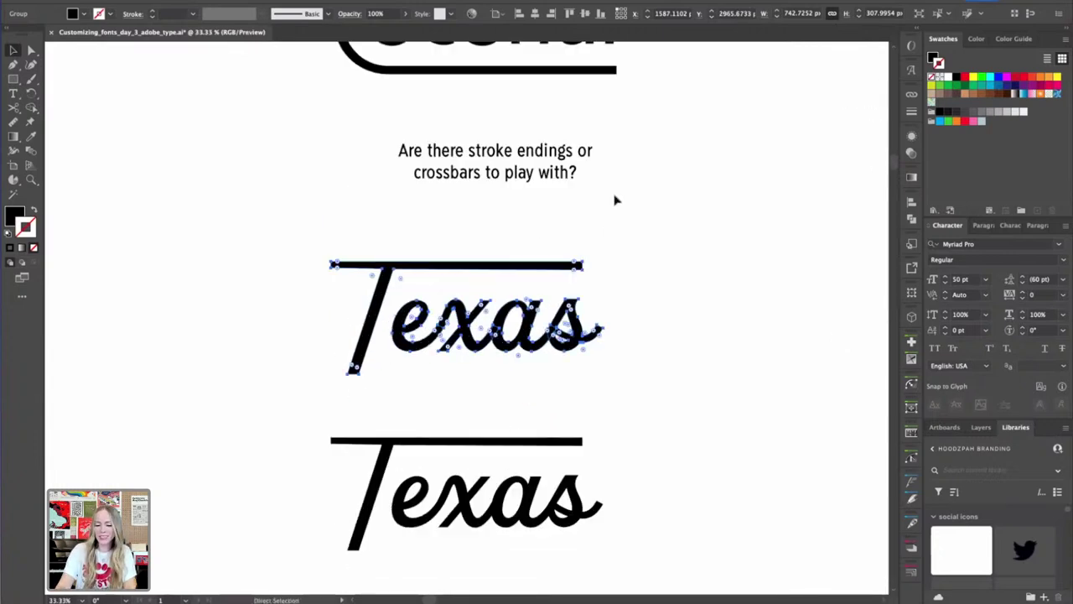
Draw a Pen tool swash from the end of the s in the lower Texas, looping outward and sweeping back beneath the word
{"action": "left_click_drag", "start_coordinate": [704, 499], "coordinate": [680, 335]}
{"action": "scroll", "coordinate": [679, 336], "scroll_direction": "down", "scroll_amount": 2}
{"action": "key", "text": "a"}
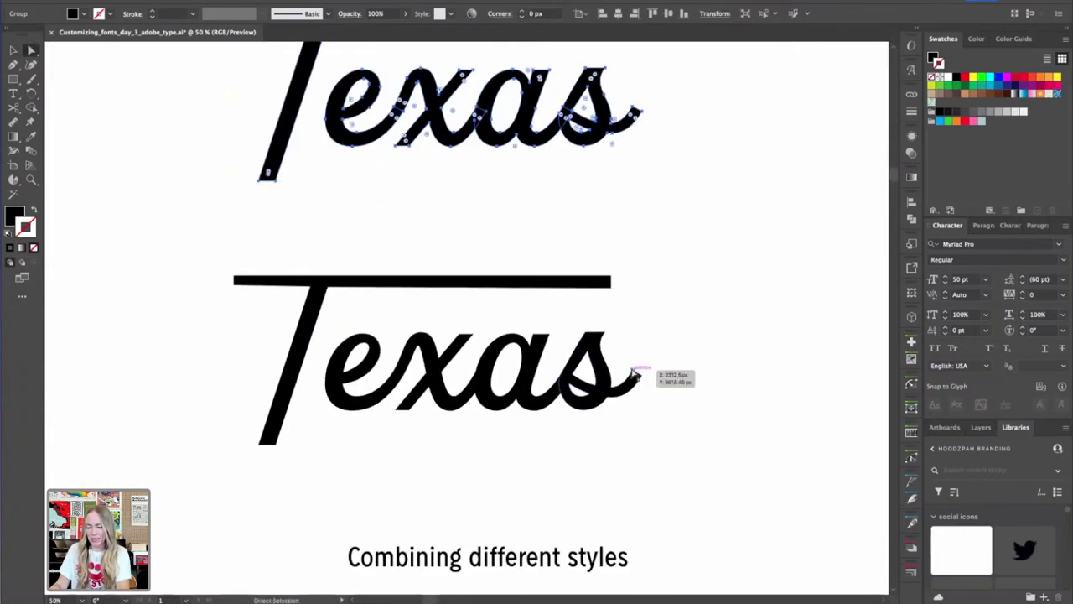
{"action": "left_click", "coordinate": [635, 376]}
{"action": "key", "text": "p"}
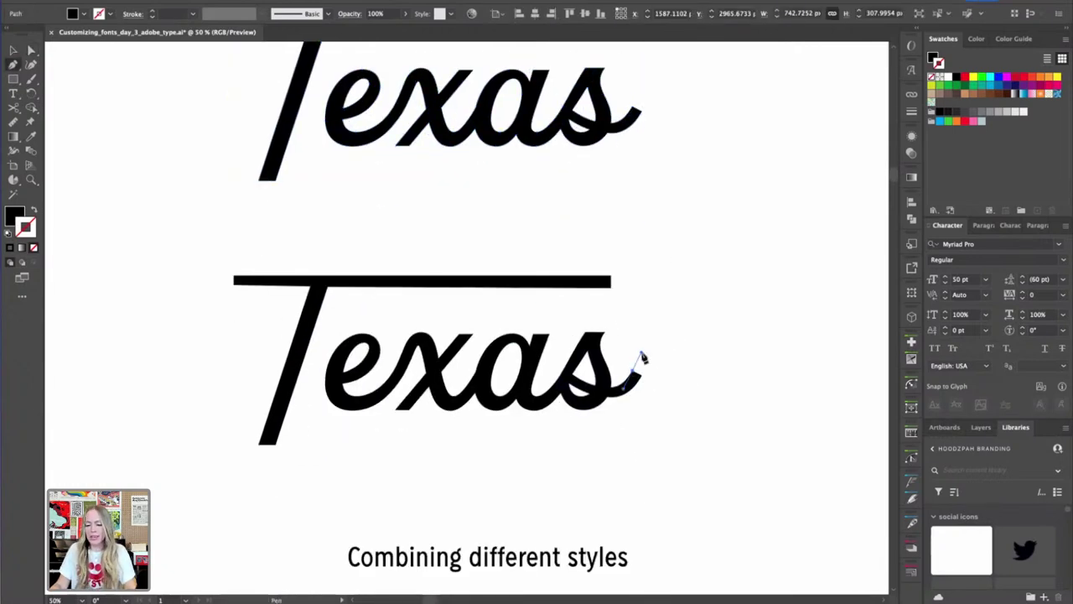
{"action": "left_click_drag", "start_coordinate": [702, 372], "coordinate": [719, 399]}
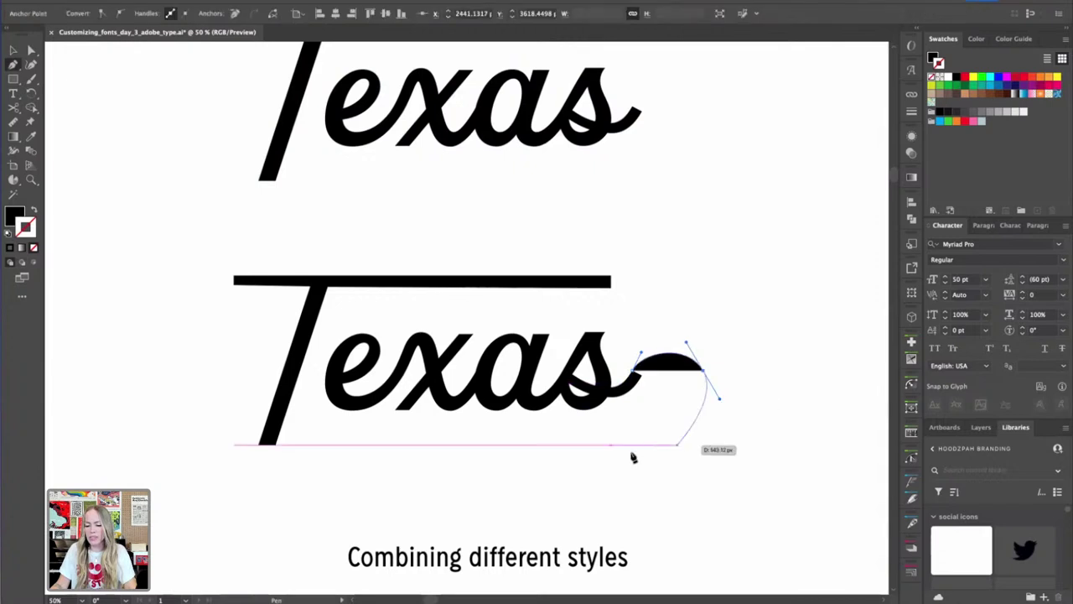
{"action": "left_click_drag", "start_coordinate": [537, 466], "coordinate": [383, 477]}
{"action": "left_click_drag", "start_coordinate": [317, 467], "coordinate": [629, 379]}
Refine the swash's inner curve where it meets the s terminal and close its path at the terminal's upper corner
{"action": "key", "text": "super+equal"}
{"action": "key", "text": "super+equal"}
{"action": "key", "text": "super+equal"}
{"action": "key", "text": "ctrl+plus"}
{"action": "key", "text": "ctrl+plus"}
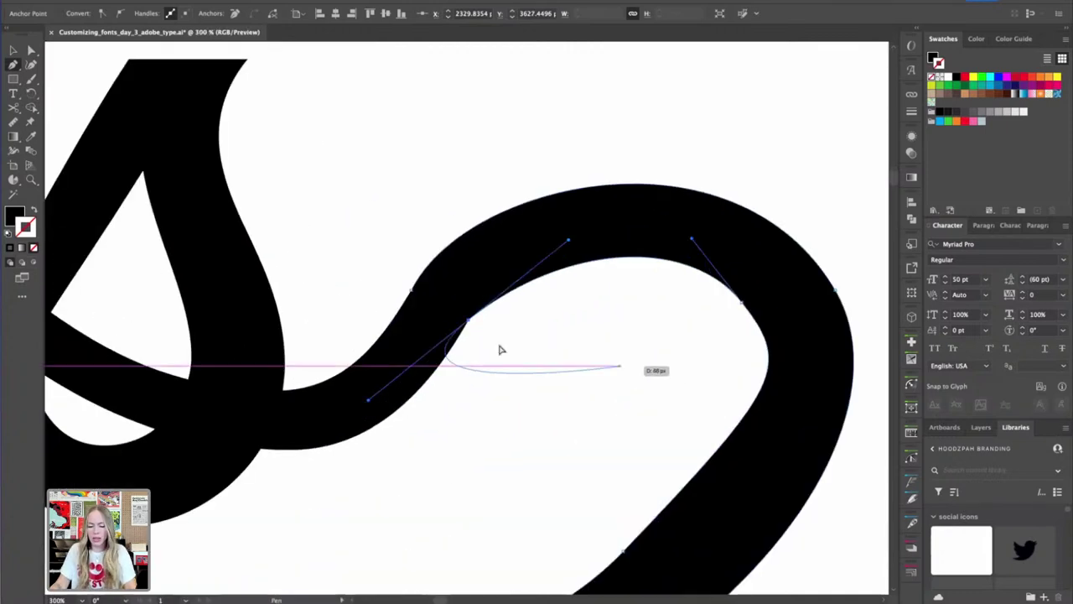
{"action": "left_click_drag", "start_coordinate": [467, 317], "coordinate": [429, 385]}
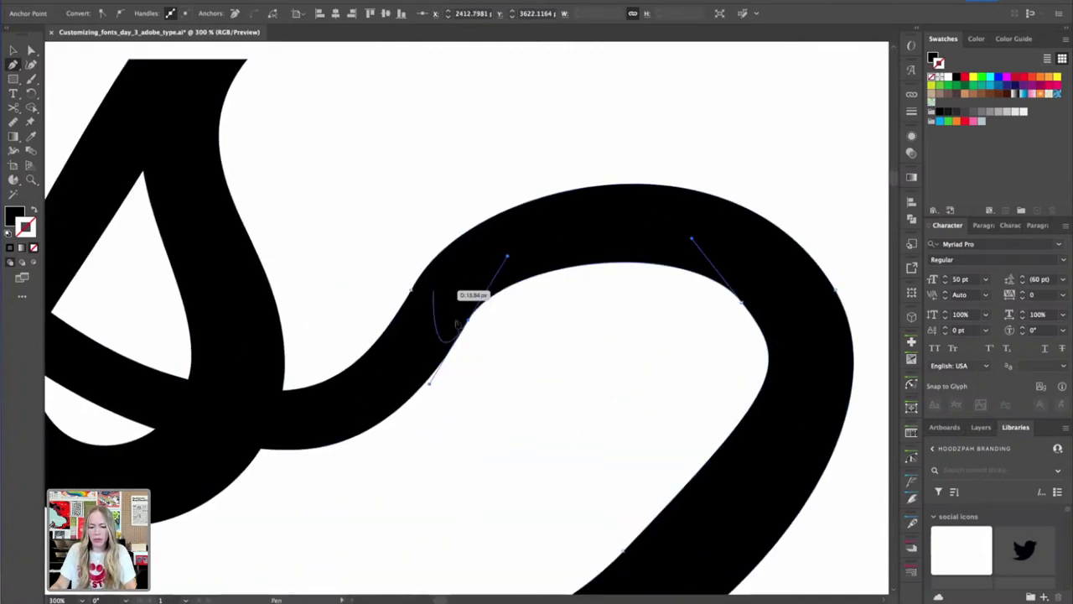
{"action": "left_click", "coordinate": [430, 385], "text": "alt"}
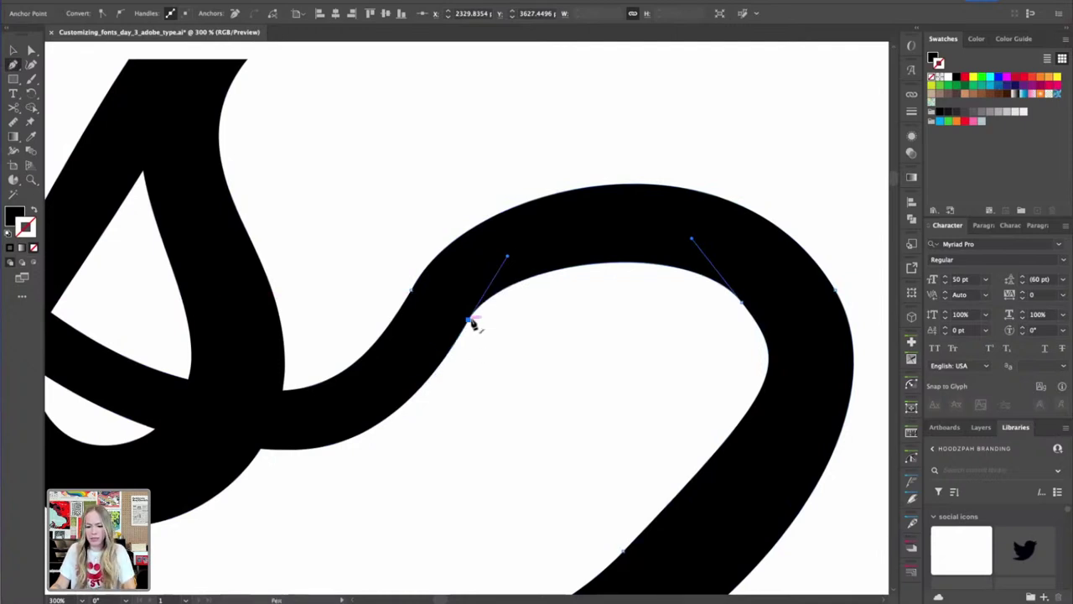
{"action": "left_click", "coordinate": [412, 290]}
{"action": "key", "text": "a"}
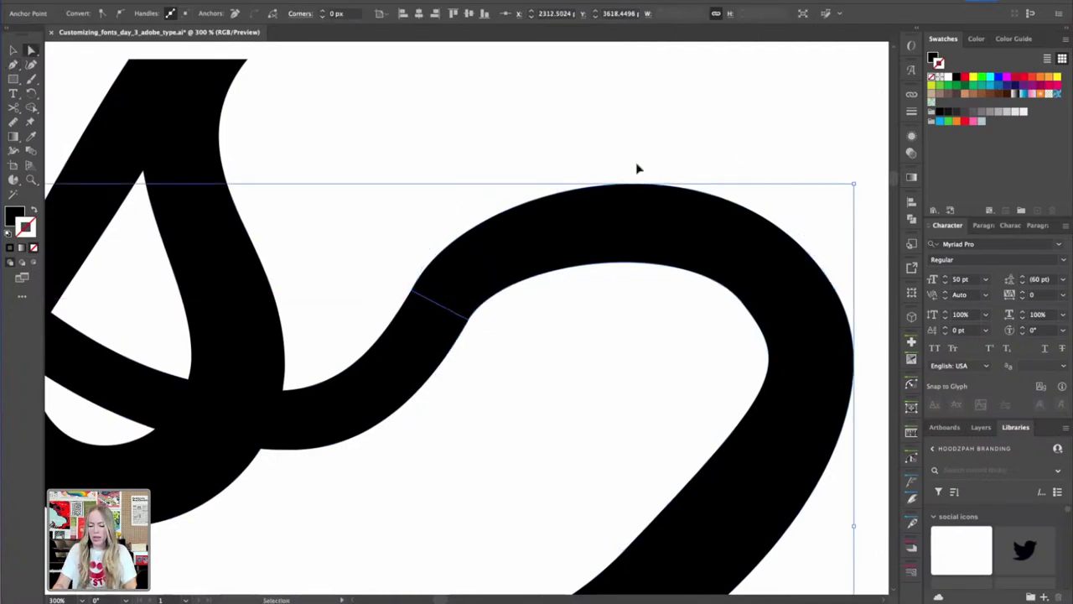
Reshape the swash's loop to be narrower and taller, adding an anchor at its crest
{"action": "key", "text": "ctrl+minus"}
{"action": "key", "text": "ctrl+minus"}
{"action": "key", "text": "ctrl+minus"}
{"action": "key", "text": "ctrl+minus"}
{"action": "left_click", "coordinate": [640, 249]}
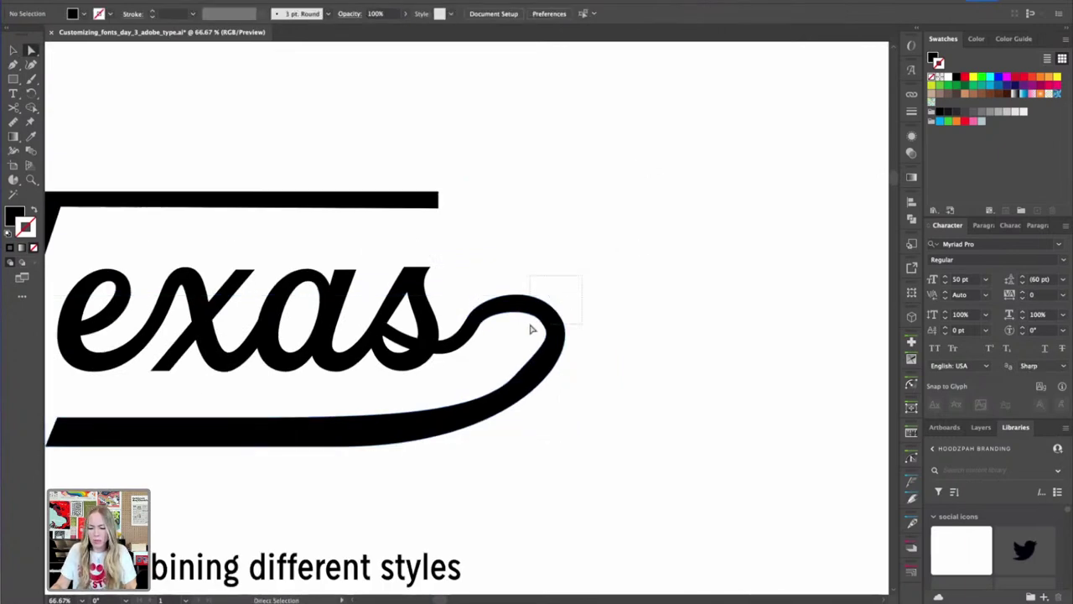
{"action": "left_click_drag", "start_coordinate": [531, 326], "coordinate": [483, 282]}
{"action": "key", "text": "p"}
{"action": "left_click", "coordinate": [521, 276]}
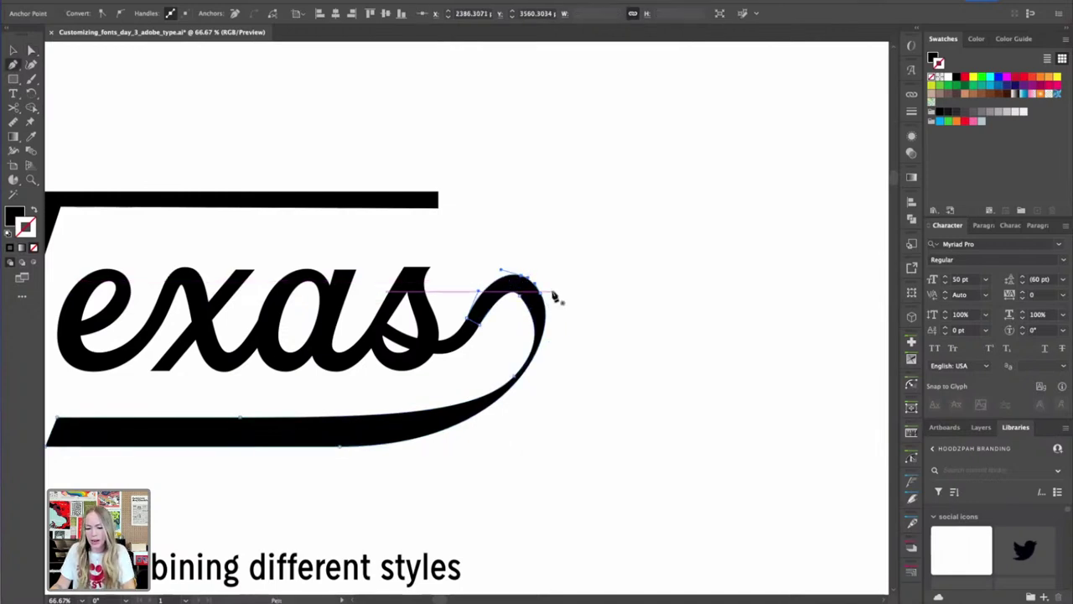
{"action": "key", "text": "a"}
{"action": "left_click", "coordinate": [541, 293]}
{"action": "left_click_drag", "start_coordinate": [546, 296], "coordinate": [519, 299]}
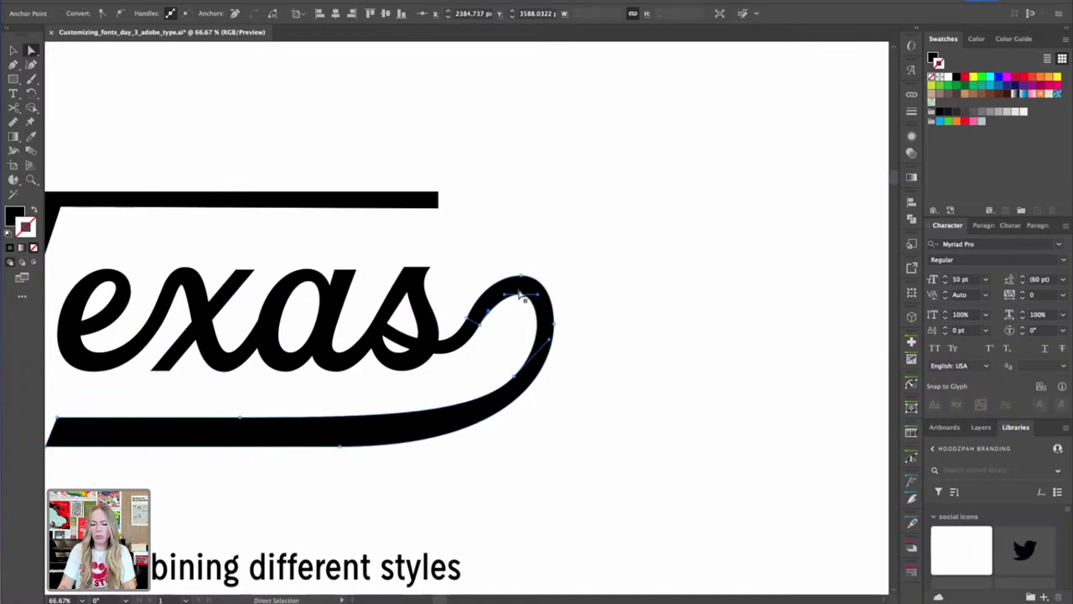
Raise the inner crest anchor of the loop 8 px and smooth the outer curve rising from the s
{"action": "key", "text": "Down"}
{"action": "key", "text": "Down"}
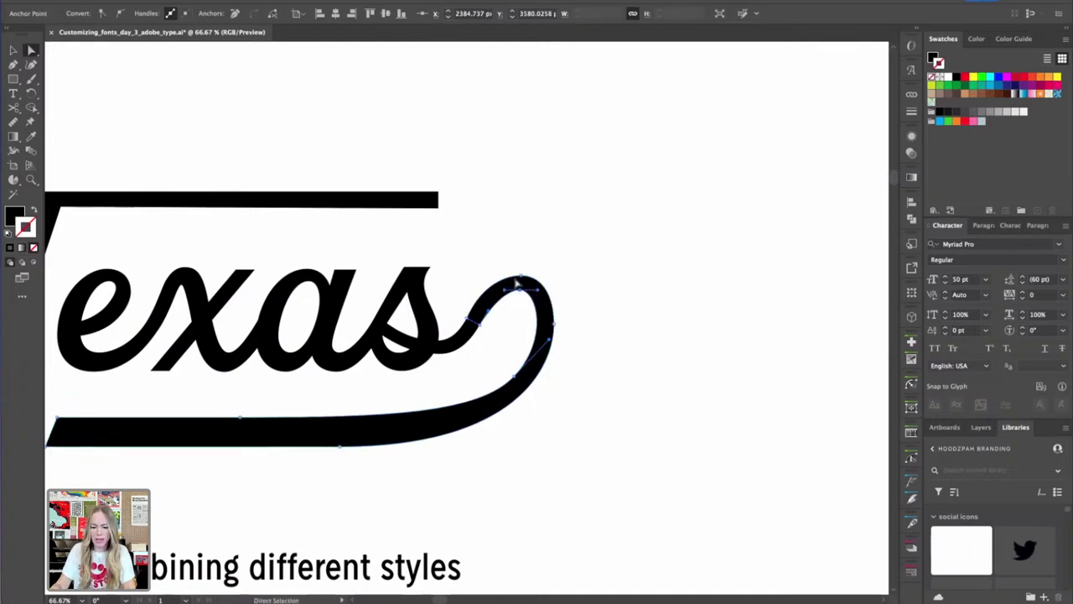
{"action": "left_click", "coordinate": [484, 294]}
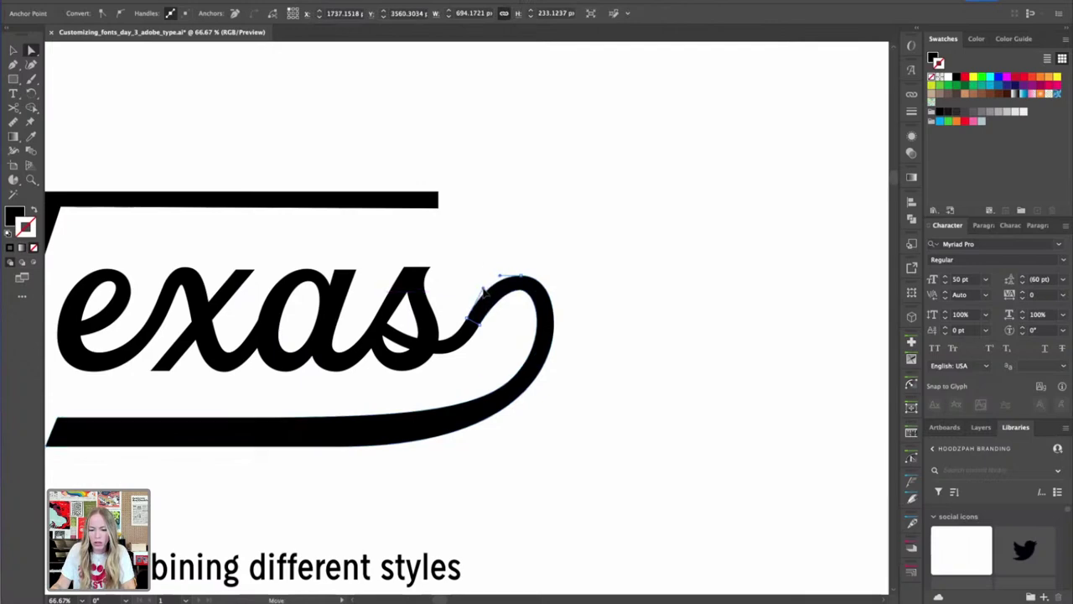
{"action": "left_click", "coordinate": [541, 388]}
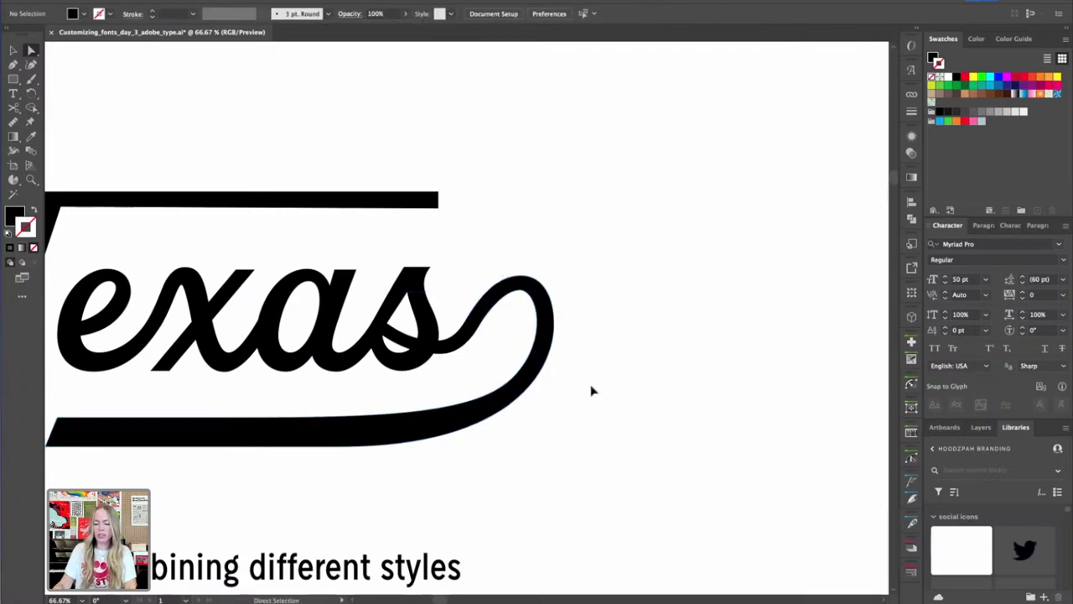
Move the inner and outer crest anchors of the swash's loop down 10 px and slightly left
{"action": "key", "text": "super+minus"}
{"action": "key", "text": "super+minus"}
{"action": "key", "text": "super+minus"}
{"action": "key", "text": "z"}
{"action": "left_click_drag", "start_coordinate": [414, 347], "coordinate": [637, 366]}
{"action": "key", "text": "a"}
{"action": "left_click_drag", "start_coordinate": [681, 197], "coordinate": [608, 244]}
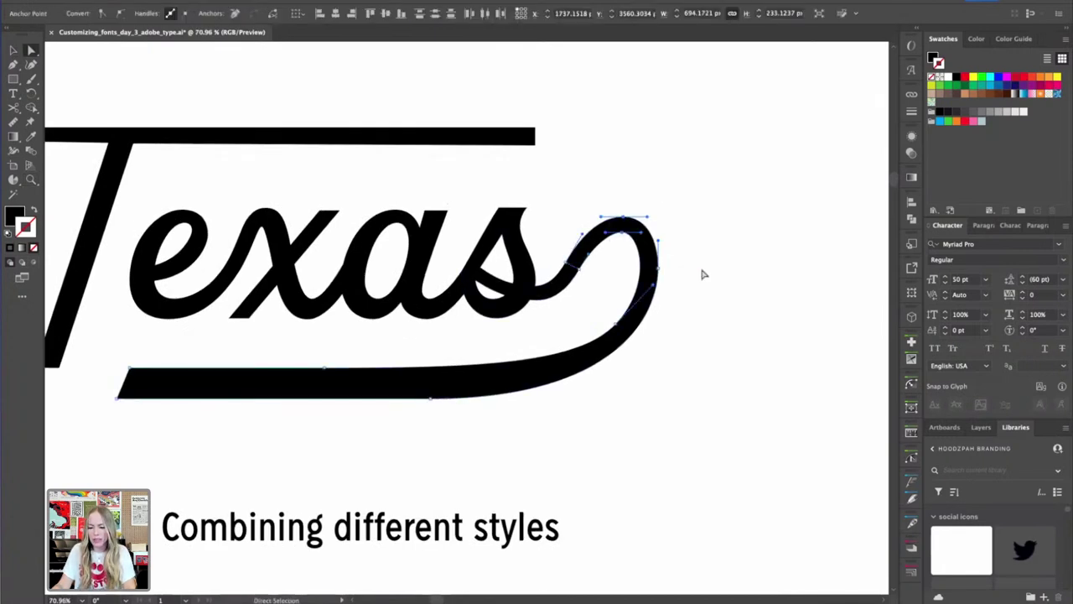
{"action": "key", "text": "shift+Down"}
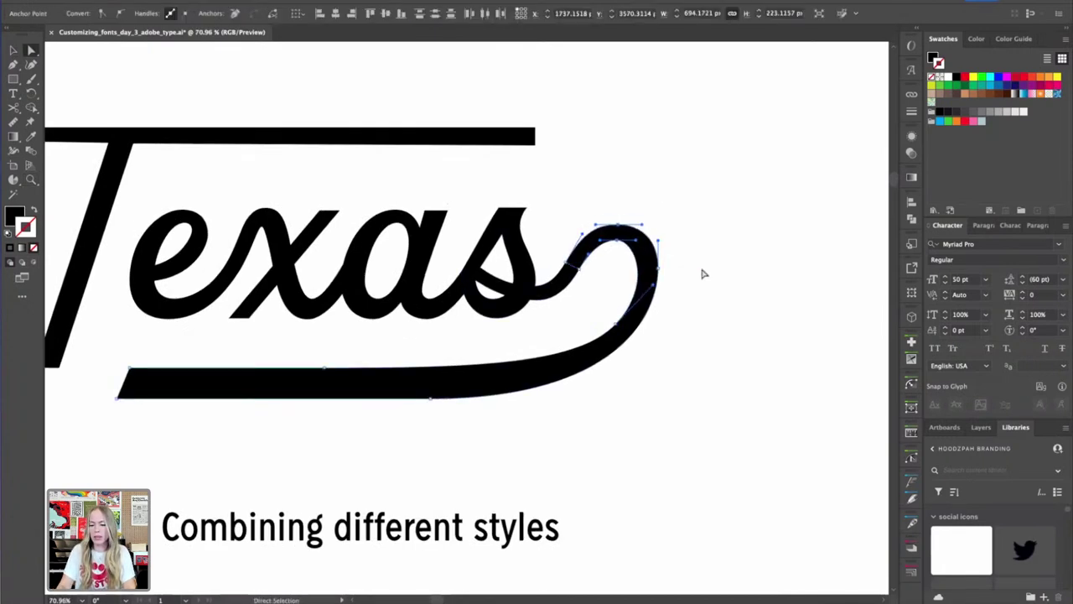
Move the outermost right anchor of the swash's loop down 14 px and left 1 px
{"action": "left_click", "coordinate": [705, 275]}
{"action": "left_click", "coordinate": [658, 269]}
{"action": "key", "text": "Left"}
{"action": "key", "text": "Left"}
{"action": "key", "text": "Left"}
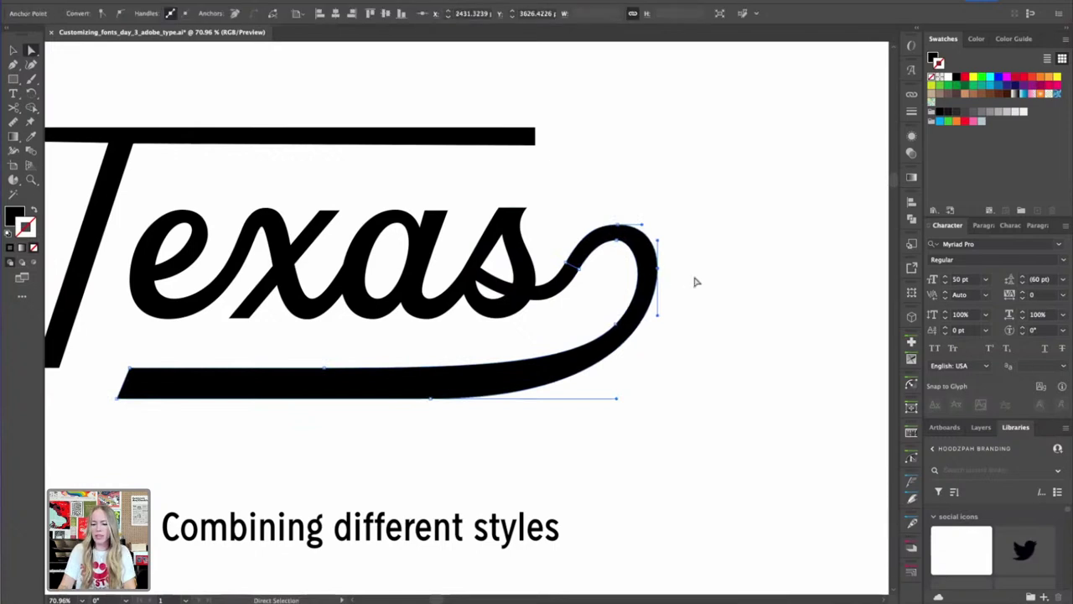
{"action": "key", "text": "shift+Down"}
{"action": "key", "text": "shift+Down"}
{"action": "key", "text": "Up"}
{"action": "key", "text": "Up"}
{"action": "key", "text": "Up"}
{"action": "key", "text": "Up"}
{"action": "key", "text": "Up"}
{"action": "key", "text": "Up"}
{"action": "key", "text": "Up"}
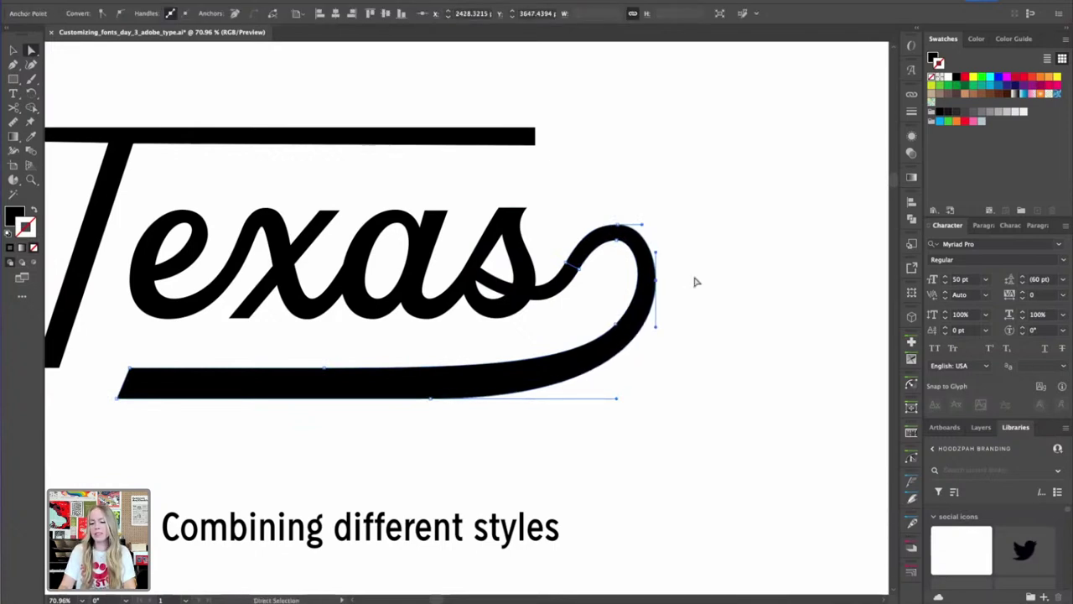
{"action": "key", "text": "Right"}
{"action": "key", "text": "Right"}
Examine the swash's lower bend and its curve handles in relation to the whole lower Texas wordmark
{"action": "key", "text": "super+minus"}
{"action": "key", "text": "super+minus"}
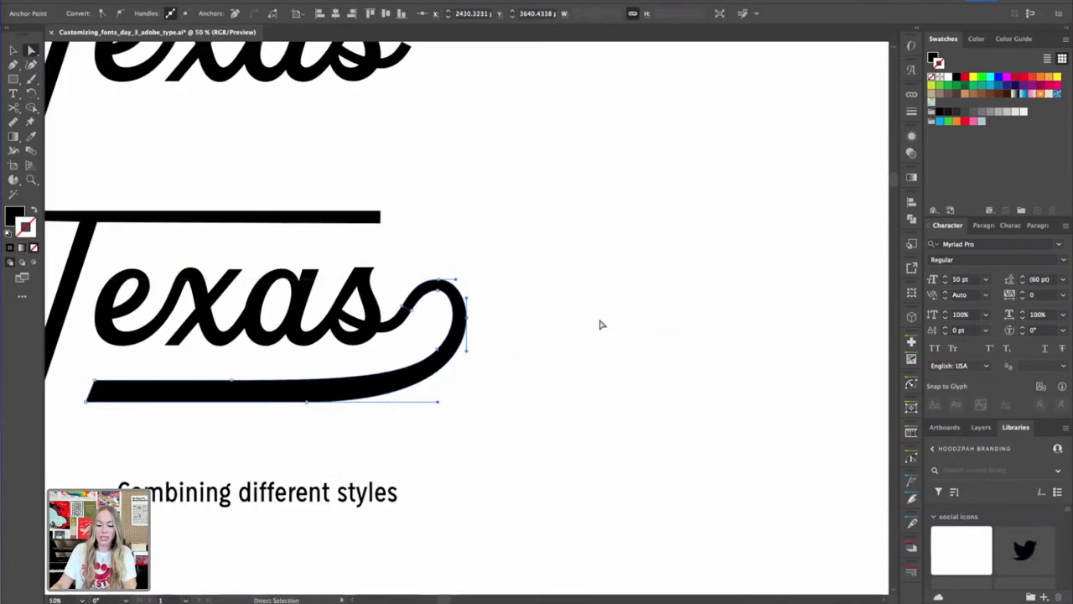
{"action": "left_click", "coordinate": [602, 324]}
{"action": "left_click", "coordinate": [359, 378]}
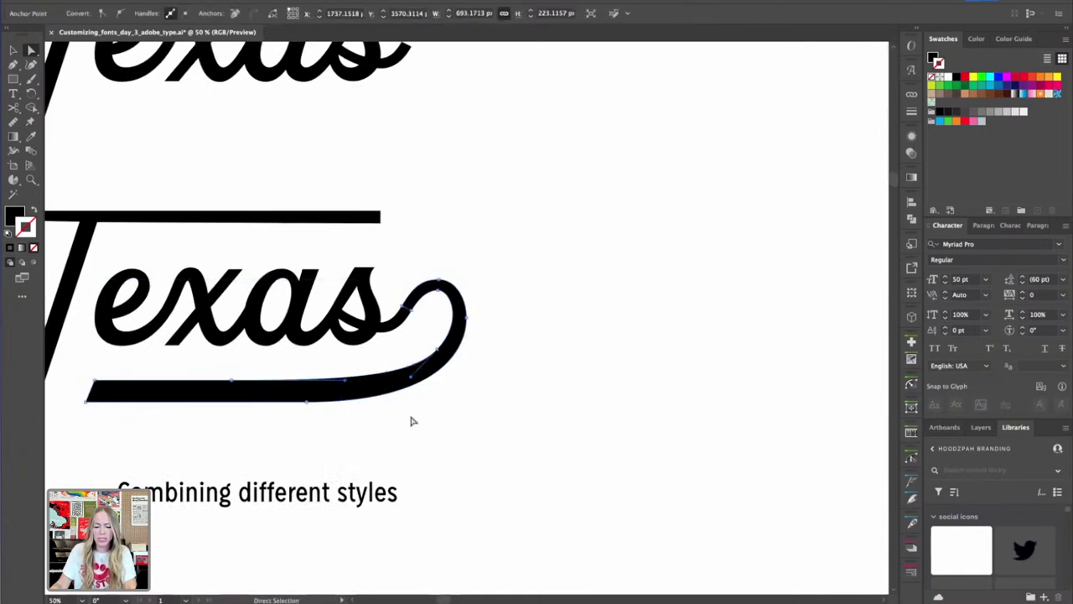
{"action": "key", "text": "v"}
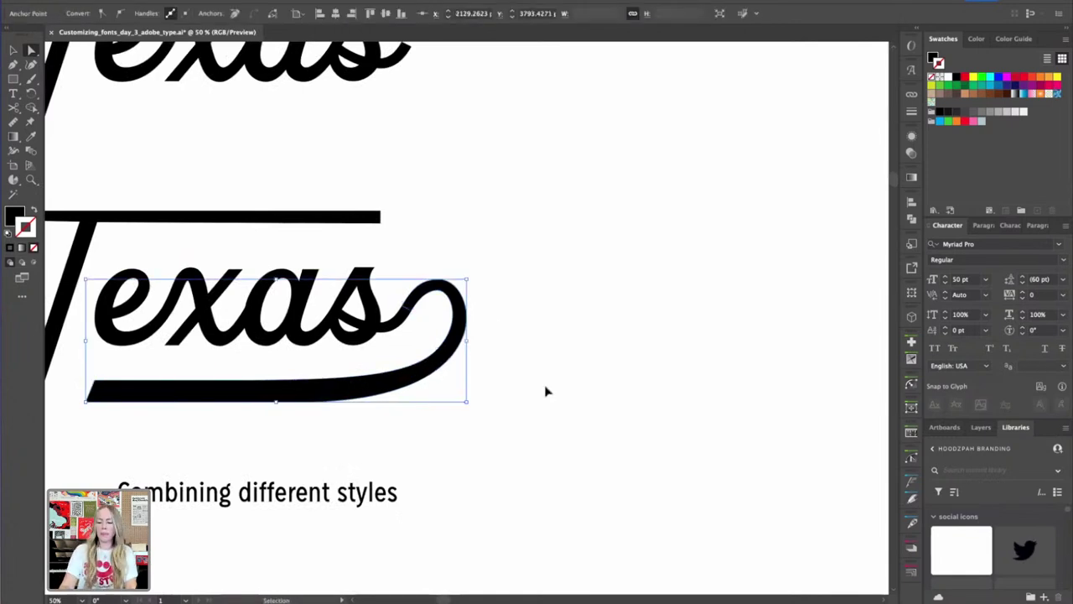
{"action": "key", "text": "super+minus"}
{"action": "key", "text": "super+minus"}
{"action": "left_click", "coordinate": [598, 333]}
{"action": "left_click_drag", "start_coordinate": [472, 233], "coordinate": [562, 265]}
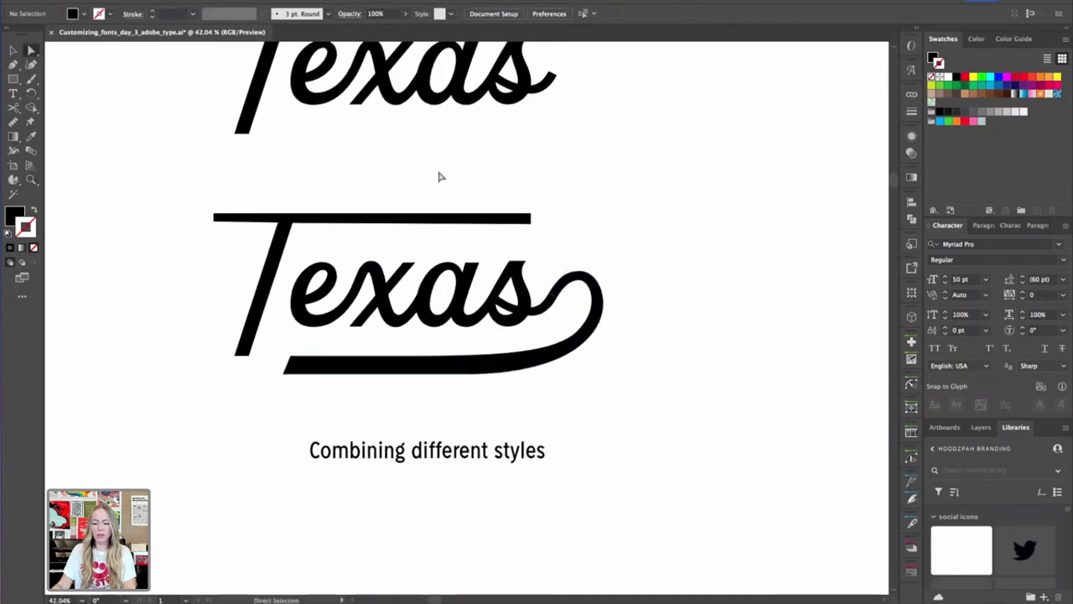
Thicken the crossbar of the lower T by raising its top edge 20 px
{"action": "left_click_drag", "start_coordinate": [215, 215], "coordinate": [526, 215]}
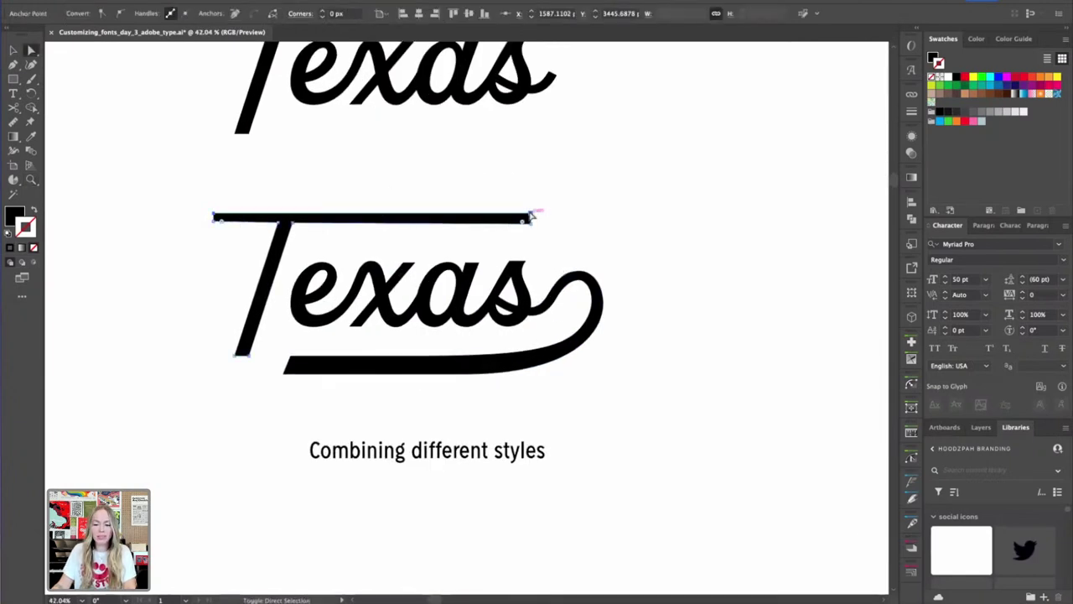
{"action": "key", "text": "shift+Up"}
{"action": "key", "text": "shift+Up"}
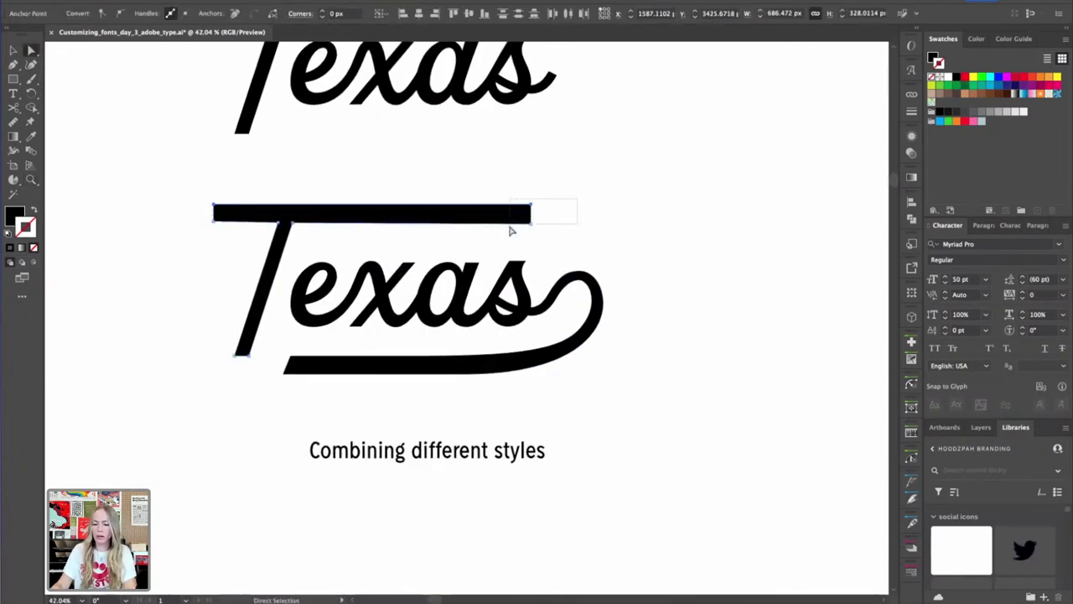
Extend the right end of the lower T's crossbar by 150 px, nearly level with the outer edge of the swash
{"action": "key", "text": "shift+Right"}
{"action": "key", "text": "shift+Right"}
{"action": "key", "text": "shift+Right"}
{"action": "key", "text": "shift+Right"}
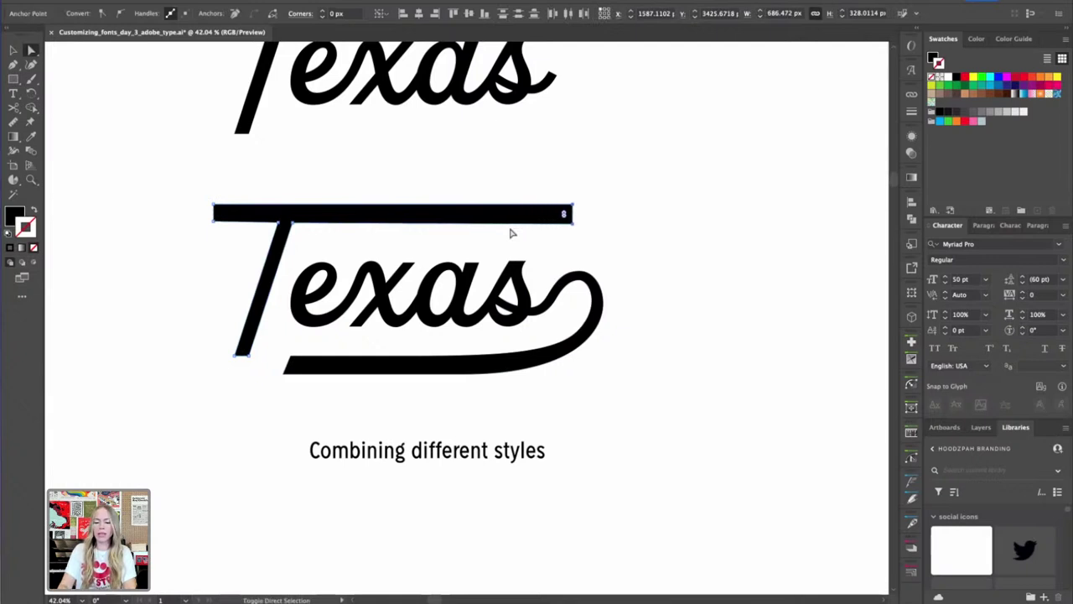
{"action": "key", "text": "shift+Right"}
{"action": "key", "text": "shift+Right"}
{"action": "key", "text": "shift+Right"}
{"action": "key", "text": "shift+Right"}
Widen the base of the lower T's stem 10 px to the left while keeping its top narrow under the crossbar
{"action": "left_click_drag", "start_coordinate": [219, 259], "coordinate": [349, 358]}
{"action": "left_click", "coordinate": [344, 379]}
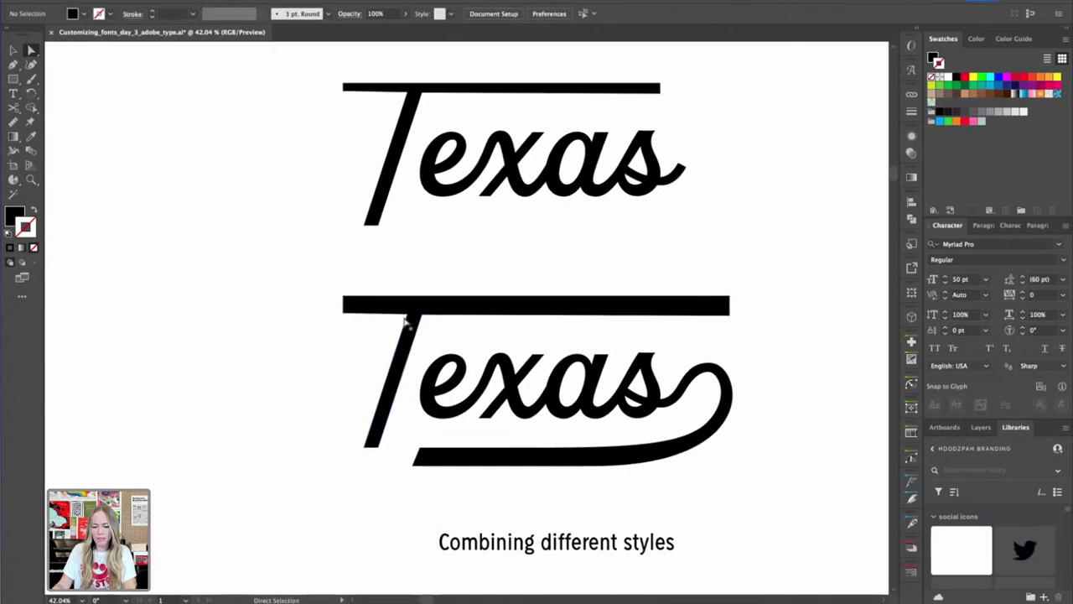
{"action": "left_click", "coordinate": [403, 319]}
{"action": "left_click", "coordinate": [367, 449], "text": "shift"}
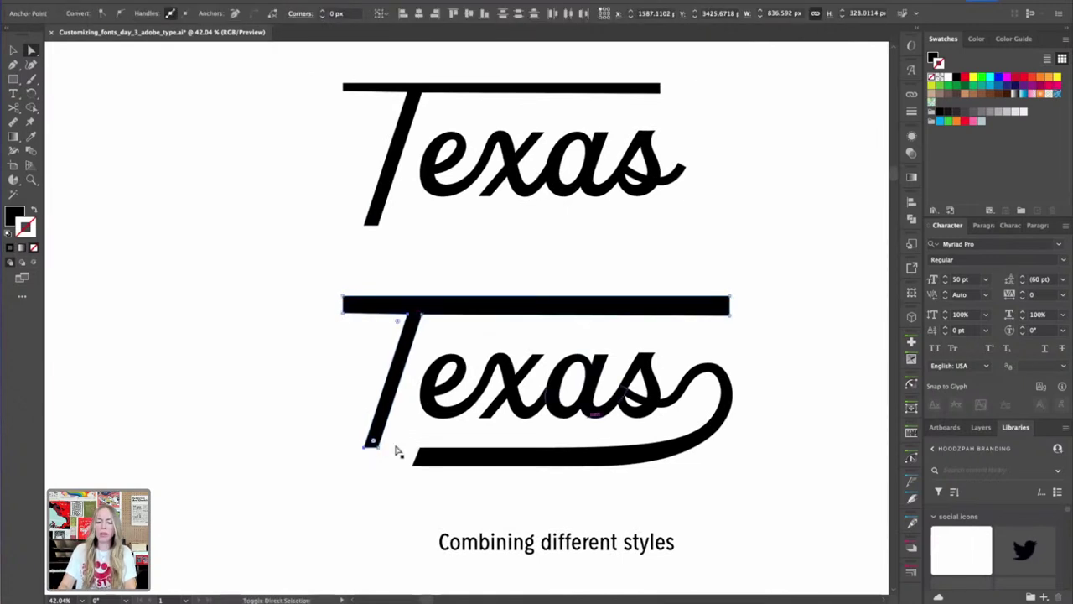
{"action": "key", "text": "shift+Left"}
{"action": "key", "text": "shift+Left"}
{"action": "key", "text": "super+z"}
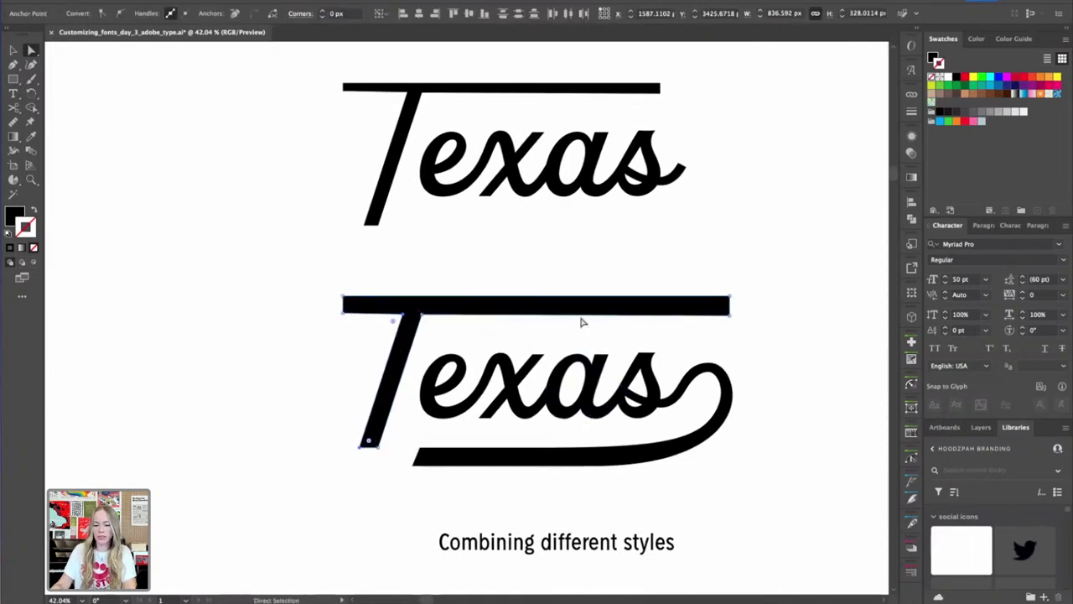
{"action": "left_click", "coordinate": [402, 314]}
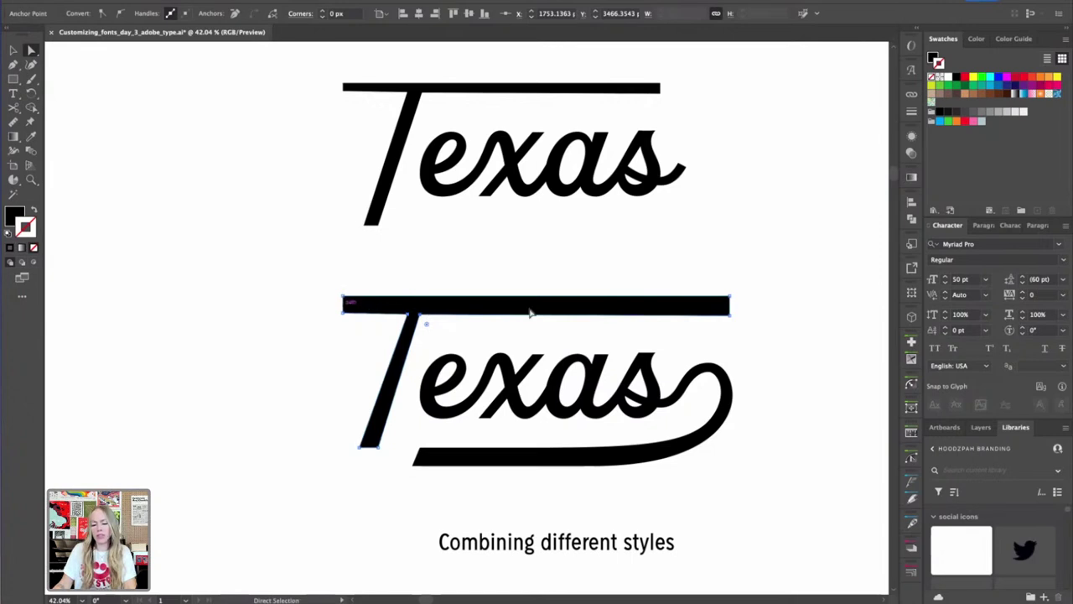
Raise the lower-left corner of the lower T's crossbar and its stem junction so the bar tapers toward the left
{"action": "key", "text": "super+space"}
{"action": "left_click_drag", "start_coordinate": [360, 307], "coordinate": [543, 351]}
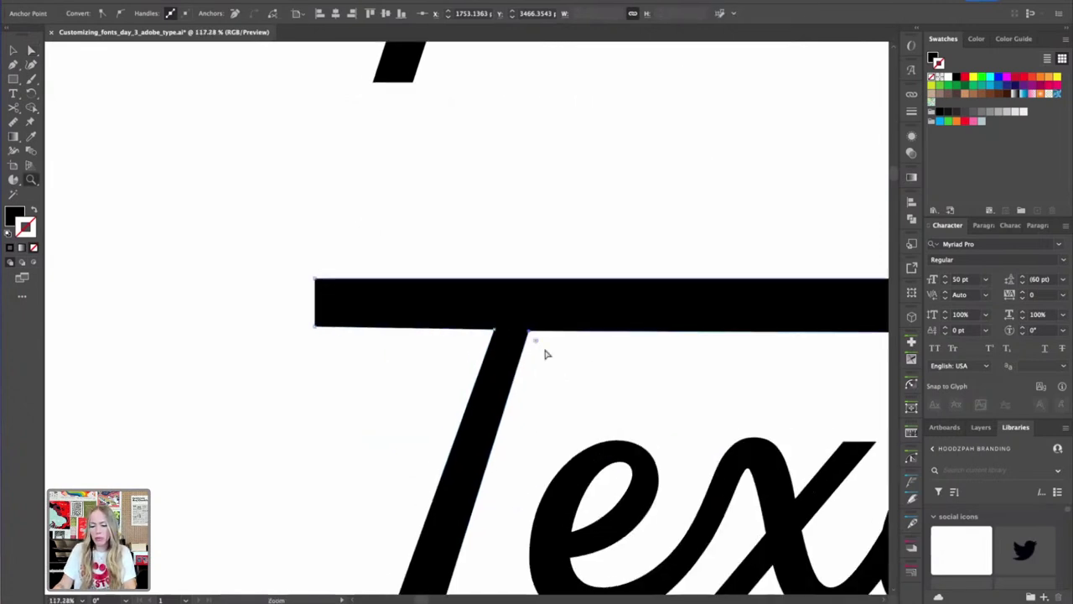
{"action": "left_click_drag", "start_coordinate": [459, 325], "coordinate": [531, 321]}
{"action": "left_click_drag", "start_coordinate": [317, 331], "coordinate": [319, 313]}
{"action": "key", "text": "v"}
{"action": "left_click", "coordinate": [487, 240]}
{"action": "key", "text": "ctrl+1"}
{"action": "key", "text": "super+minus"}
{"action": "key", "text": "super+minus"}
{"action": "key", "text": "super+minus"}
{"action": "key", "text": "super+minus"}
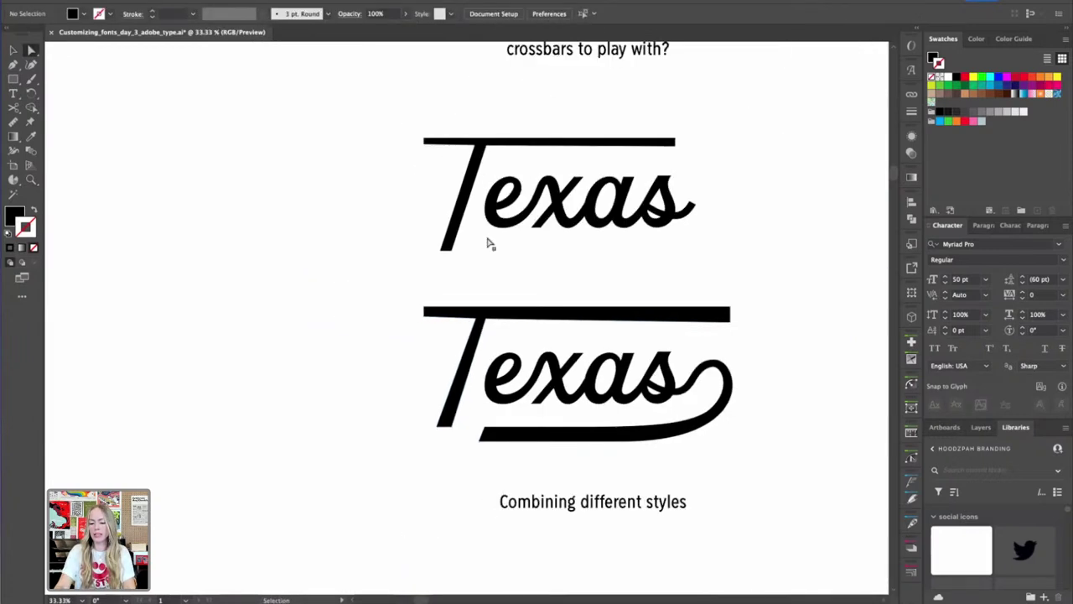
{"action": "key", "text": "super+space"}
{"action": "left_click_drag", "start_coordinate": [601, 255], "coordinate": [671, 302]}
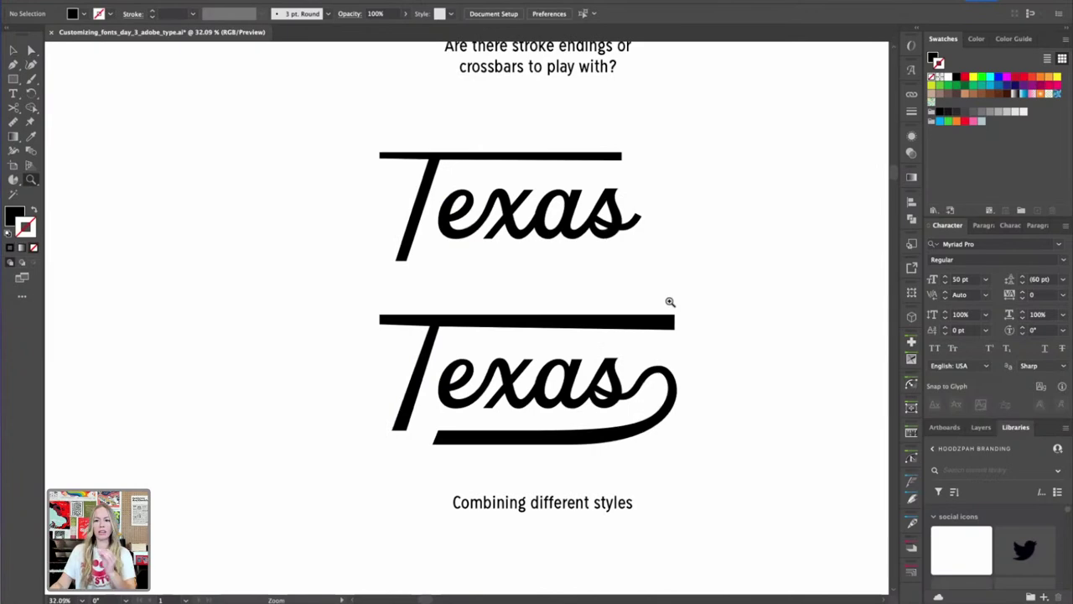
Nudge the stem junction of the lower T up so the crossbar's underside runs straight
{"action": "left_click_drag", "start_coordinate": [485, 344], "coordinate": [553, 343]}
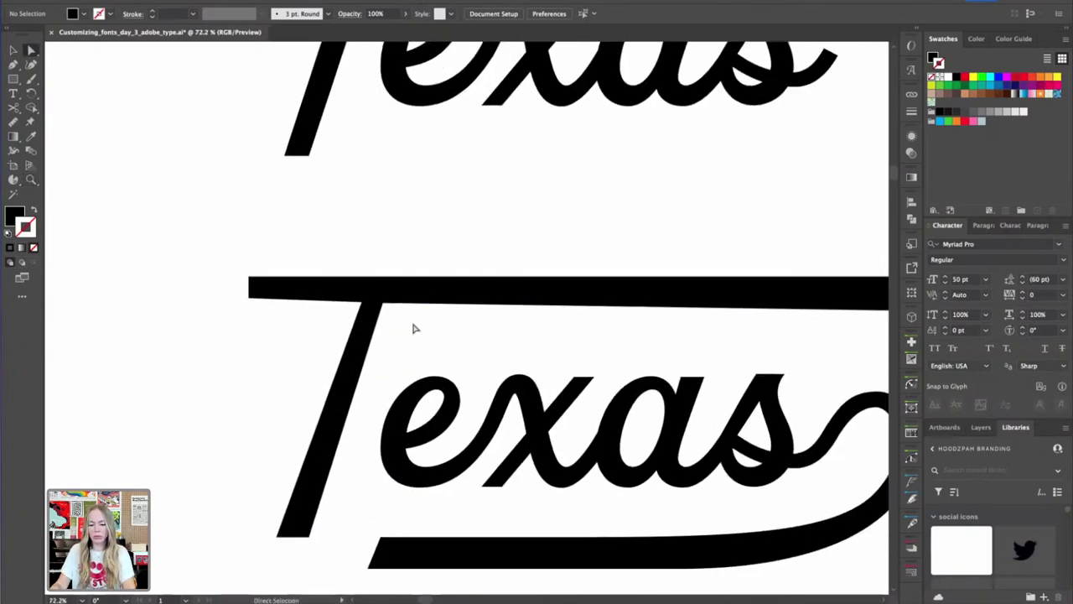
{"action": "left_click", "coordinate": [348, 304]}
{"action": "key", "text": "v"}
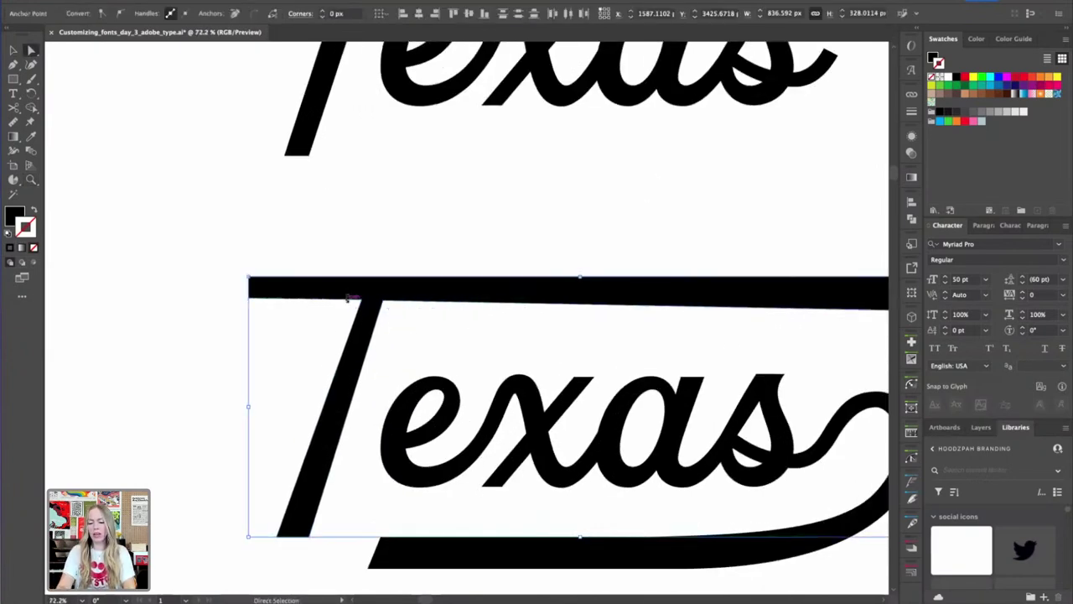
{"action": "key", "text": "ctrl+minus"}
{"action": "key", "text": "ctrl+minus"}
{"action": "key", "text": "ctrl+minus"}
{"action": "key", "text": "ctrl+minus"}
{"action": "key", "text": "a"}
{"action": "key", "text": "v"}
{"action": "left_click", "coordinate": [639, 278]}
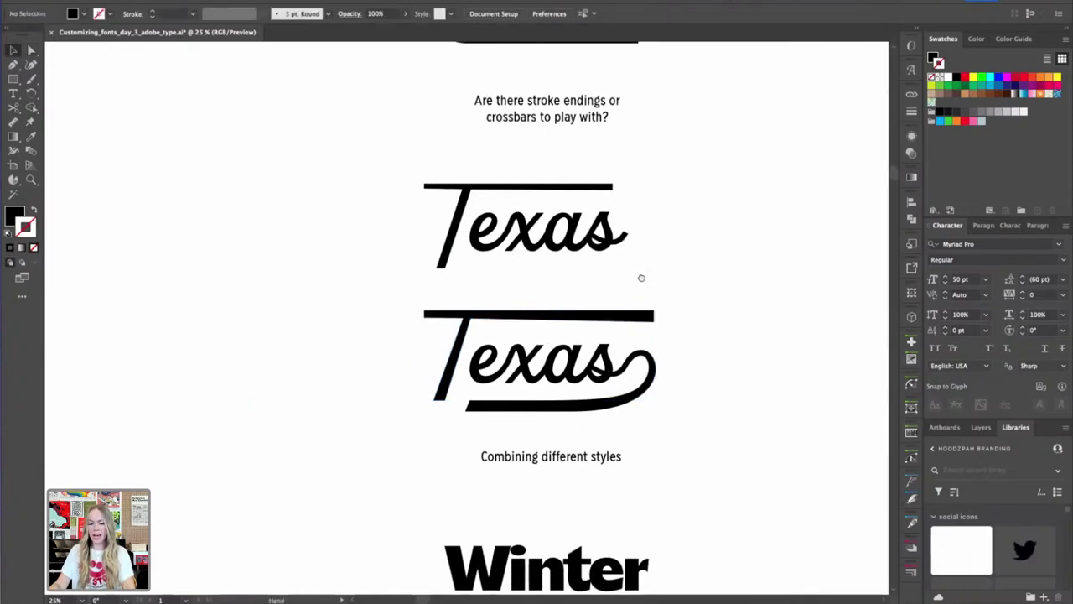
{"action": "scroll", "coordinate": [637, 279], "scroll_direction": "right", "scroll_amount": 3}
{"action": "key", "text": "ctrl+minus"}
{"action": "key", "text": "ctrl+plus"}
{"action": "key", "text": "ctrl+plus"}
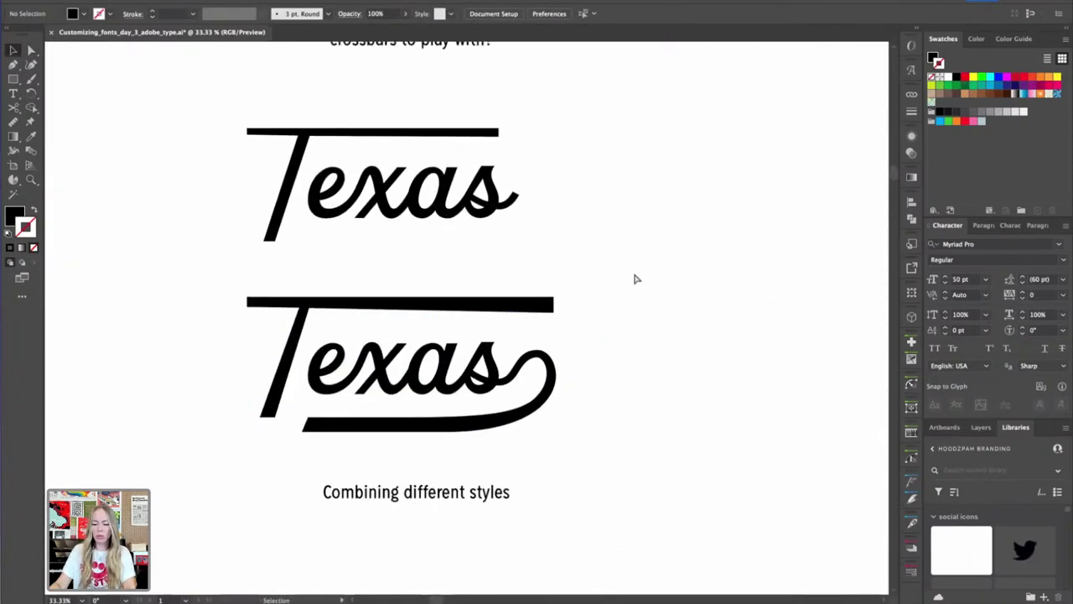
Examine the Winter wordmark under "Combining different styles" and its font settings
{"action": "key", "text": "a"}
{"action": "key", "text": "ctrl+minus"}
{"action": "key", "text": "ctrl+minus"}
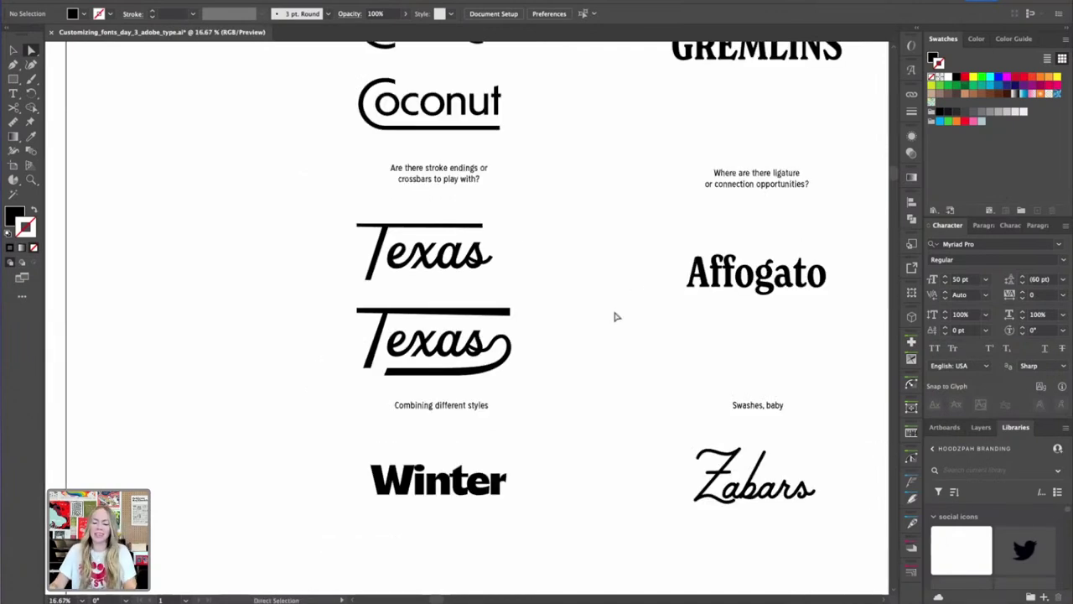
{"action": "scroll", "coordinate": [570, 293], "scroll_direction": "down", "scroll_amount": 3}
{"action": "scroll", "coordinate": [570, 293], "scroll_direction": "right", "scroll_amount": 1}
{"action": "key", "text": "v"}
{"action": "left_click_drag", "start_coordinate": [533, 317], "coordinate": [526, 298]}
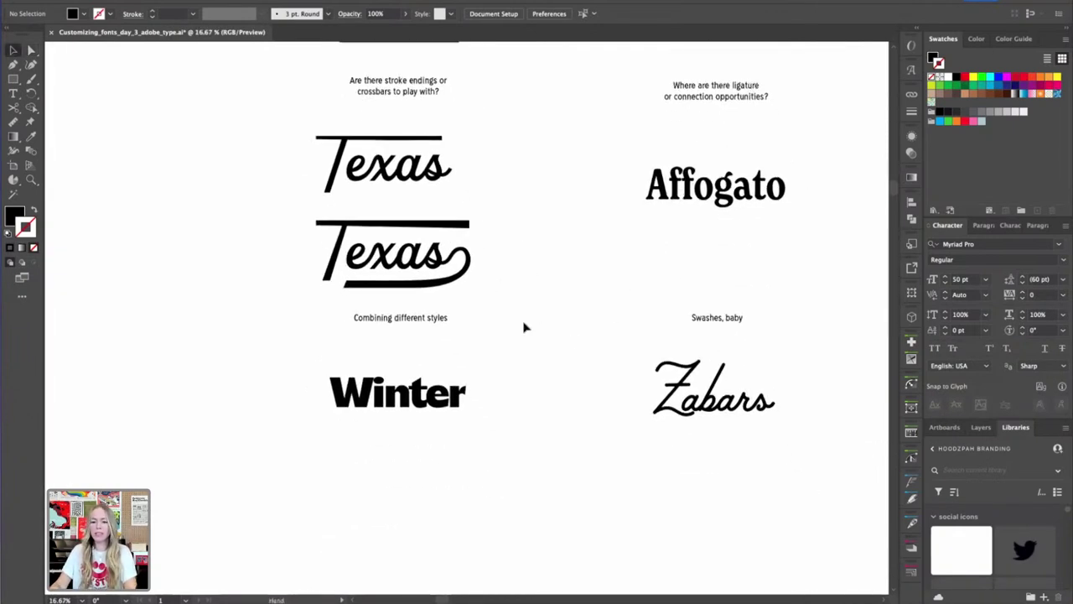
{"action": "key", "text": "super+equal"}
{"action": "key", "text": "super+equal"}
{"action": "scroll", "coordinate": [500, 286], "scroll_direction": "down", "scroll_amount": 5}
{"action": "scroll", "coordinate": [500, 286], "scroll_direction": "left", "scroll_amount": 3}
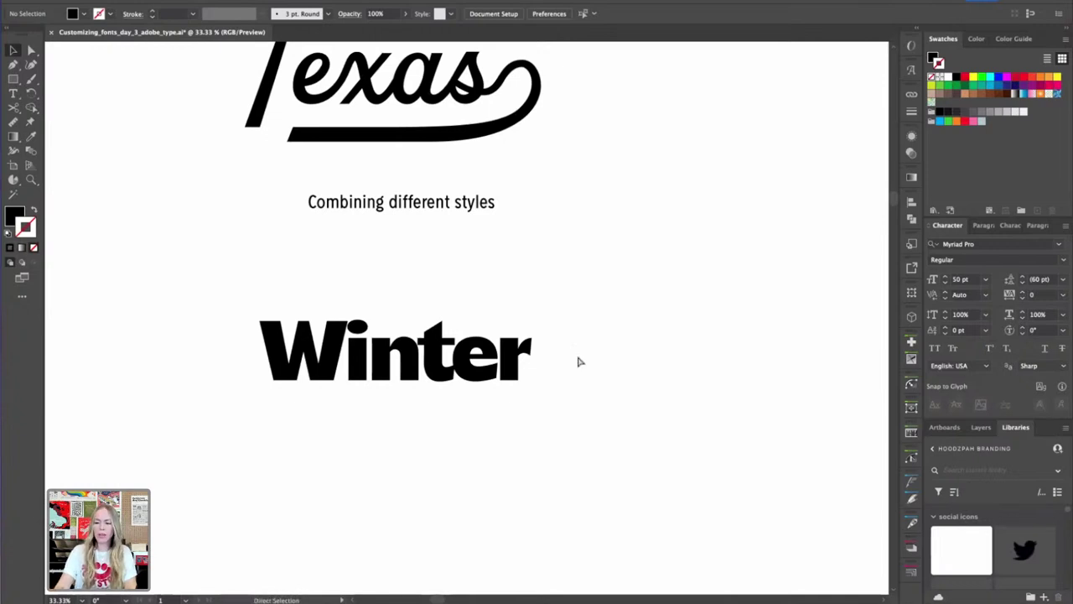
{"action": "key", "text": "v"}
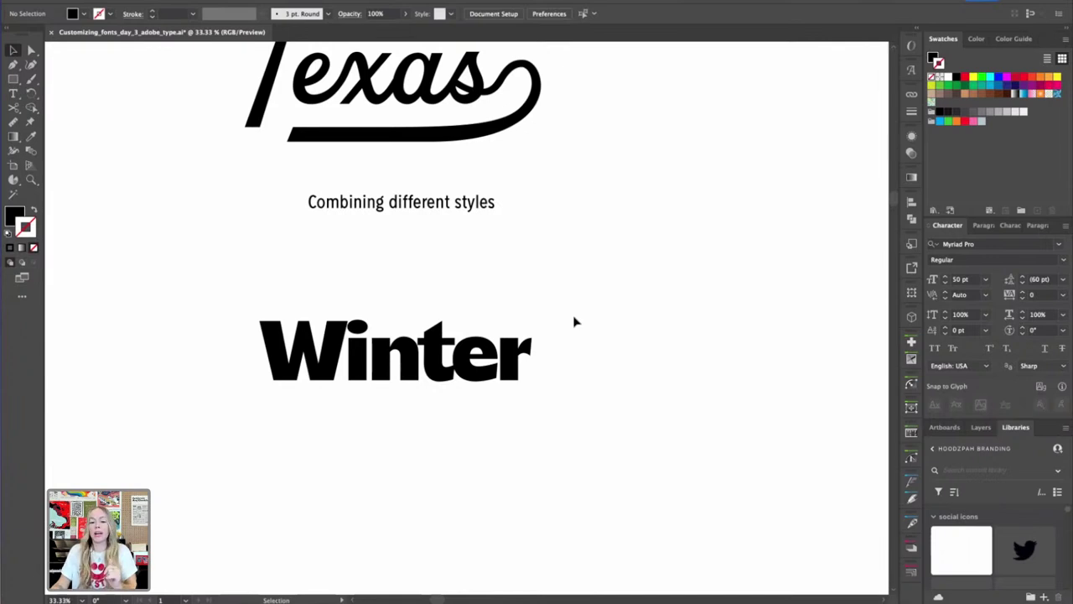
{"action": "left_click", "coordinate": [476, 378]}
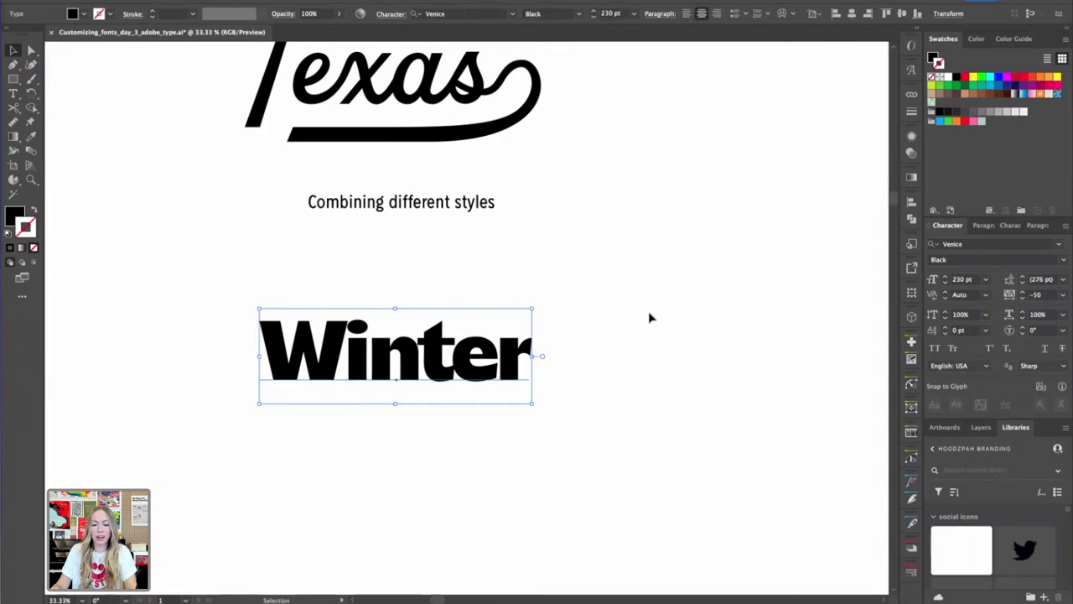
{"action": "left_click", "coordinate": [612, 312]}
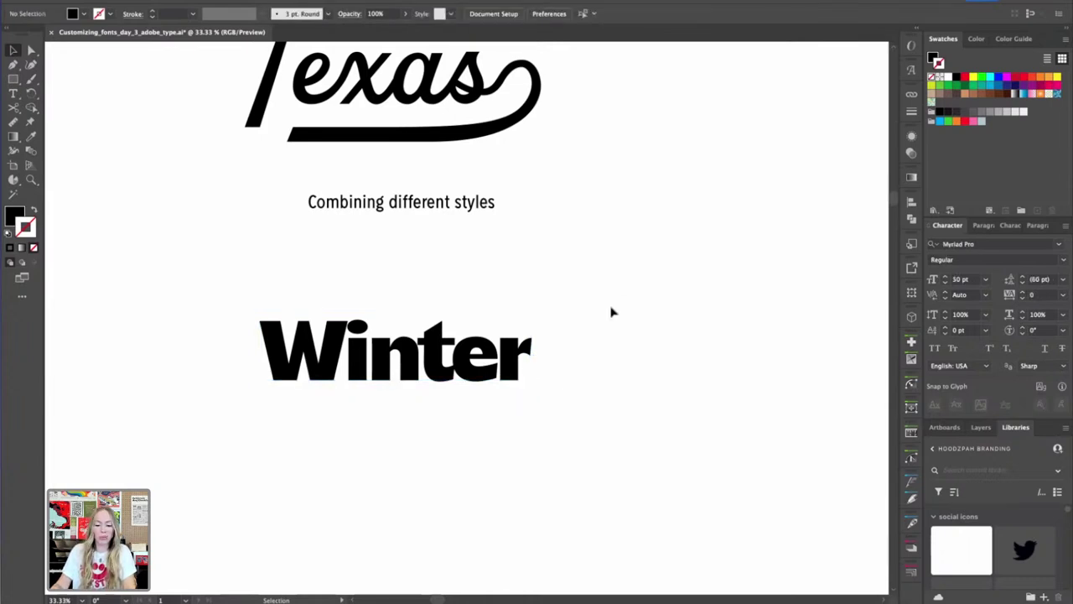
{"action": "scroll", "coordinate": [610, 304], "scroll_direction": "up", "scroll_amount": 2}
{"action": "scroll", "coordinate": [610, 304], "scroll_direction": "left", "scroll_amount": 2}
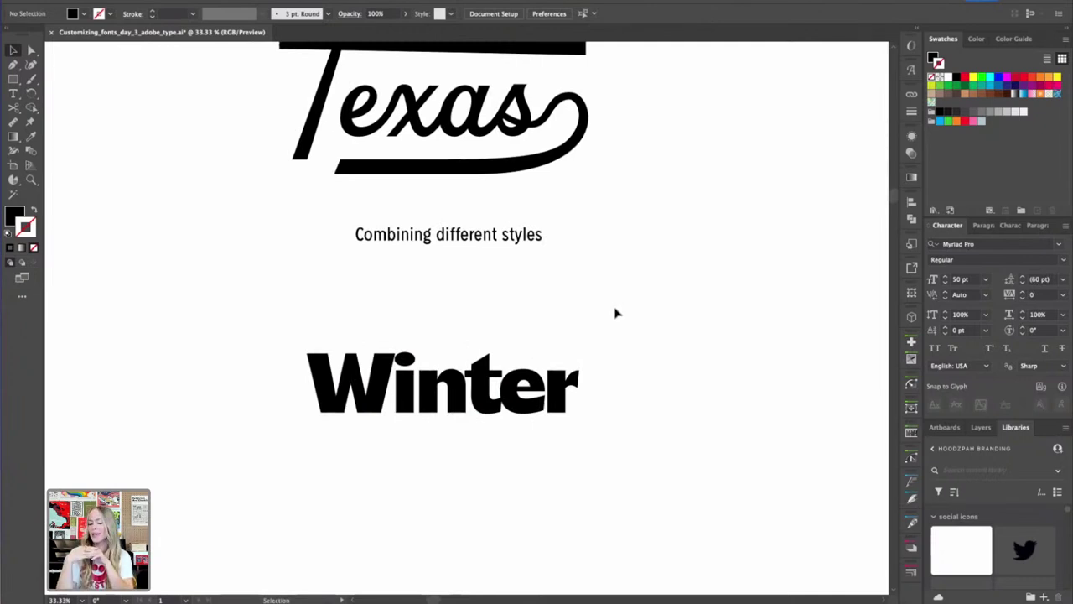
Convert the Winter wordmark's live text to outlines
{"action": "key", "text": "super+equal"}
{"action": "key", "text": "super+equal"}
{"action": "key", "text": "super+equal"}
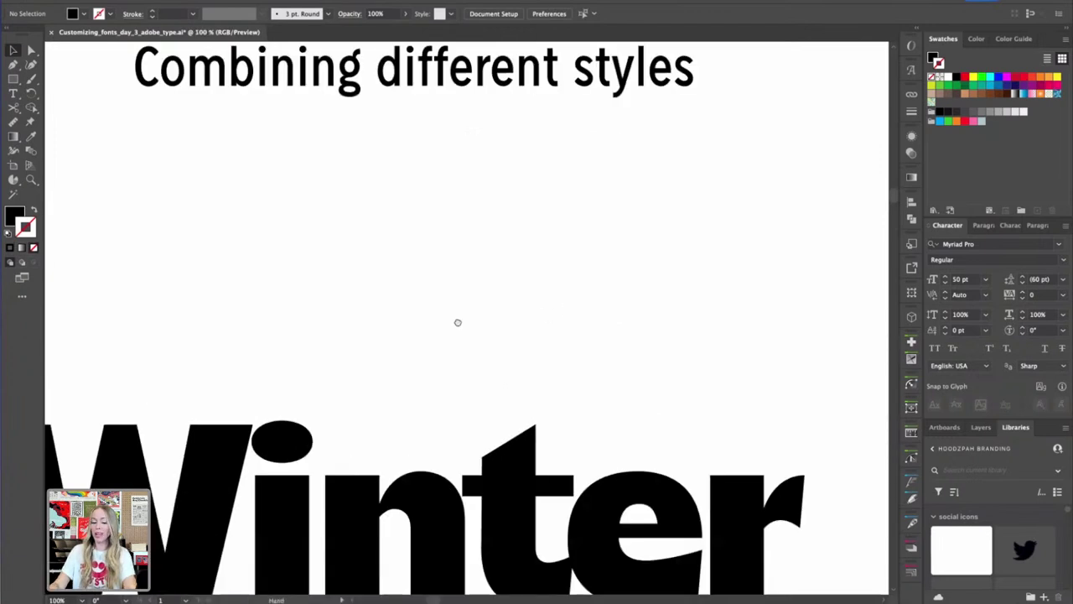
{"action": "left_click_drag", "start_coordinate": [358, 340], "coordinate": [619, 222]}
{"action": "key", "text": "p"}
{"action": "key", "text": "p"}
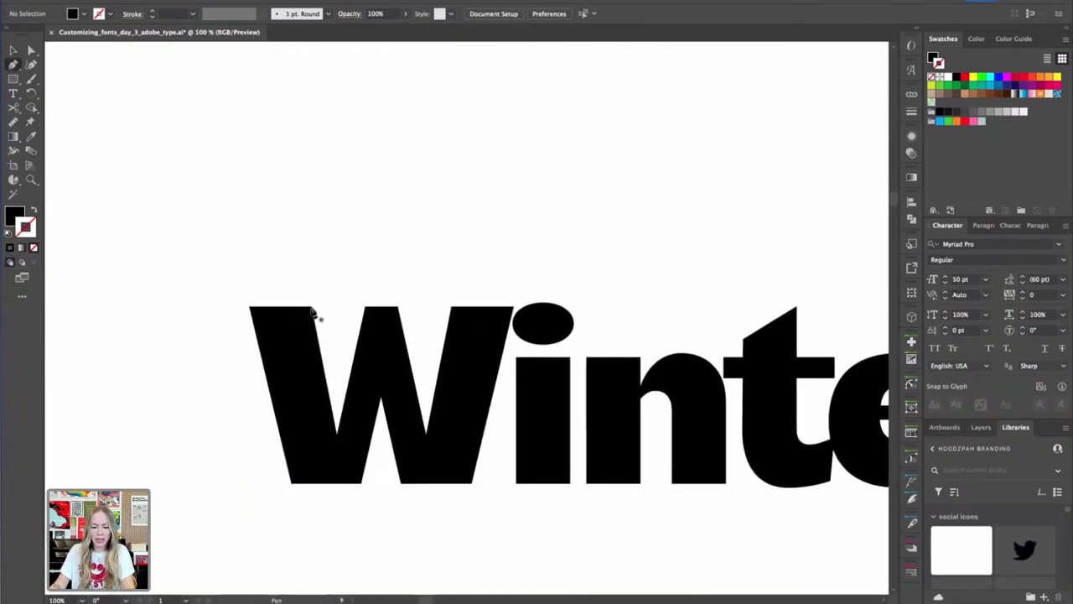
{"action": "key", "text": "z"}
{"action": "left_click", "coordinate": [242, 309]}
{"action": "key", "text": "v"}
{"action": "left_click", "coordinate": [354, 361]}
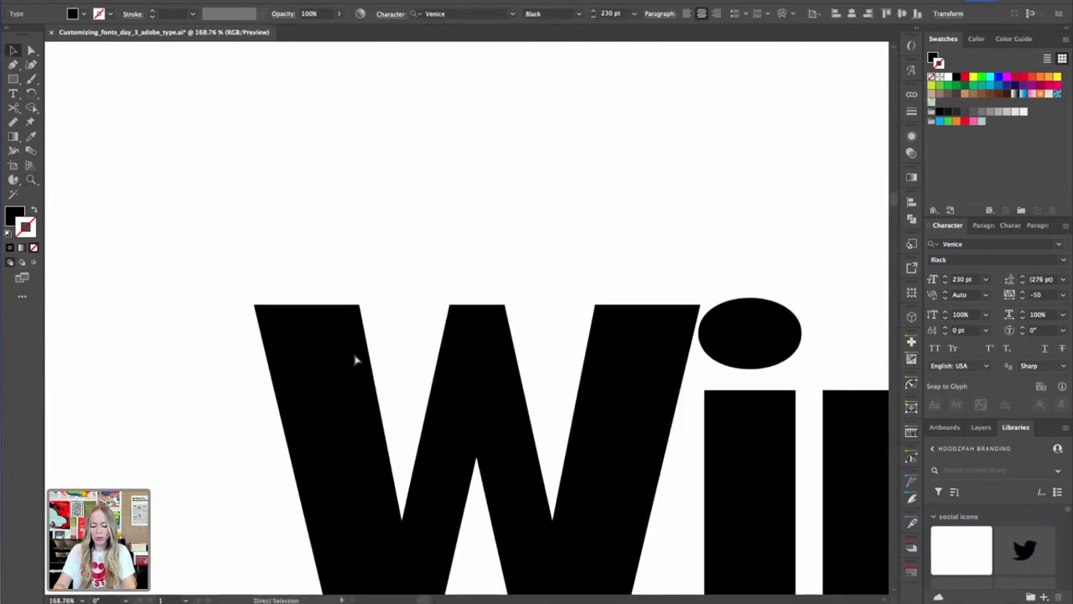
{"action": "left_click", "coordinate": [354, 361]}
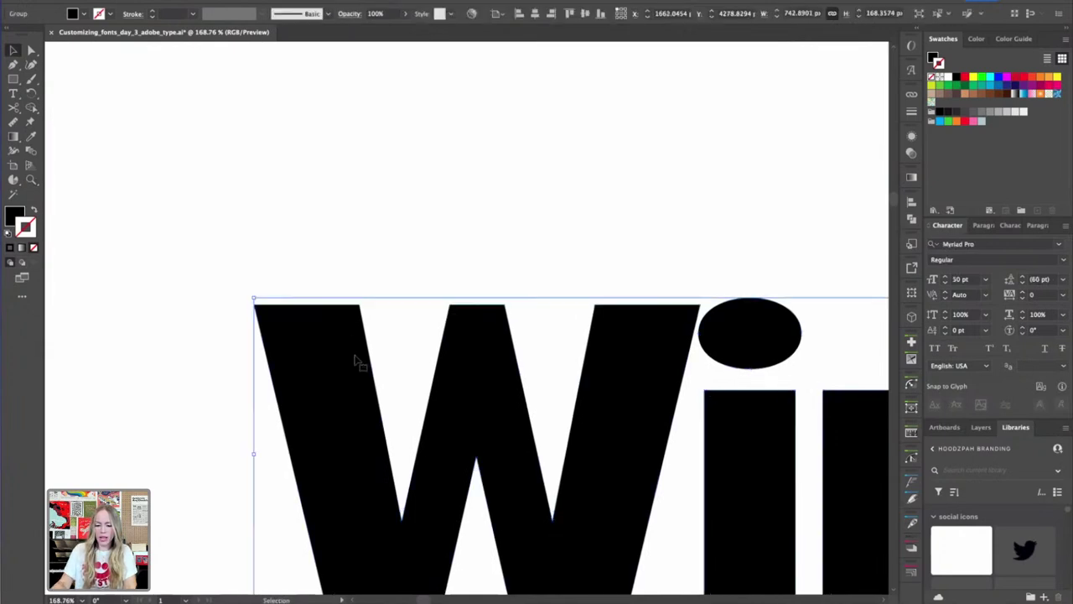
{"action": "left_click", "coordinate": [403, 242]}
{"action": "key", "text": "ctrl+minus"}
{"action": "key", "text": "ctrl+minus"}
{"action": "key", "text": "ctrl+minus"}
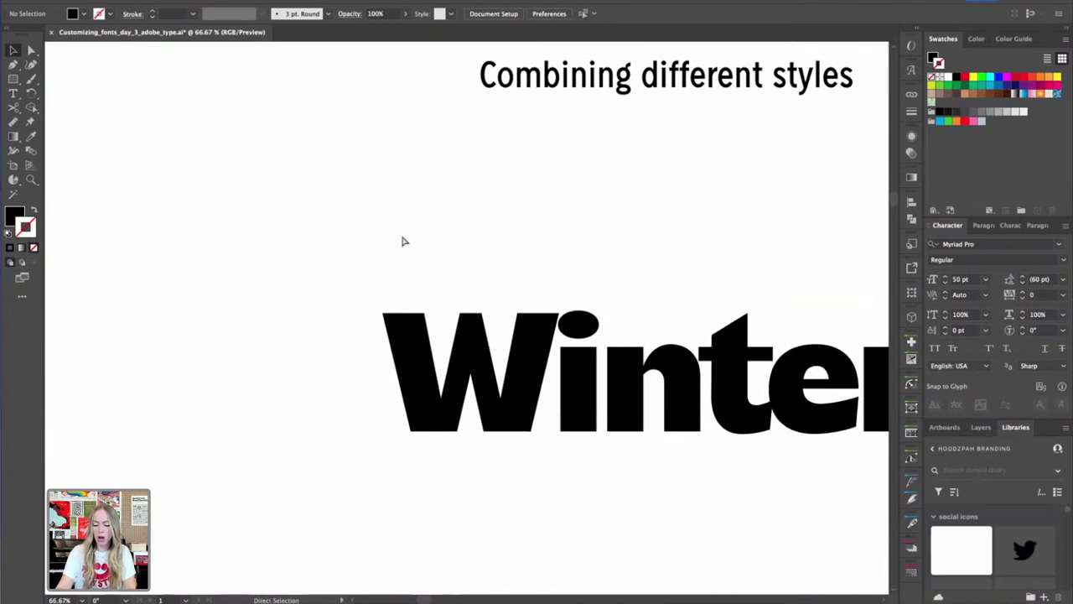
Draw a curved, blunt-ended serif about 51 px wide and 69 px tall off the W's upper-left corner with the Pen tool
{"action": "key", "text": "ctrl+plus"}
{"action": "key", "text": "ctrl+plus"}
{"action": "key", "text": "p"}
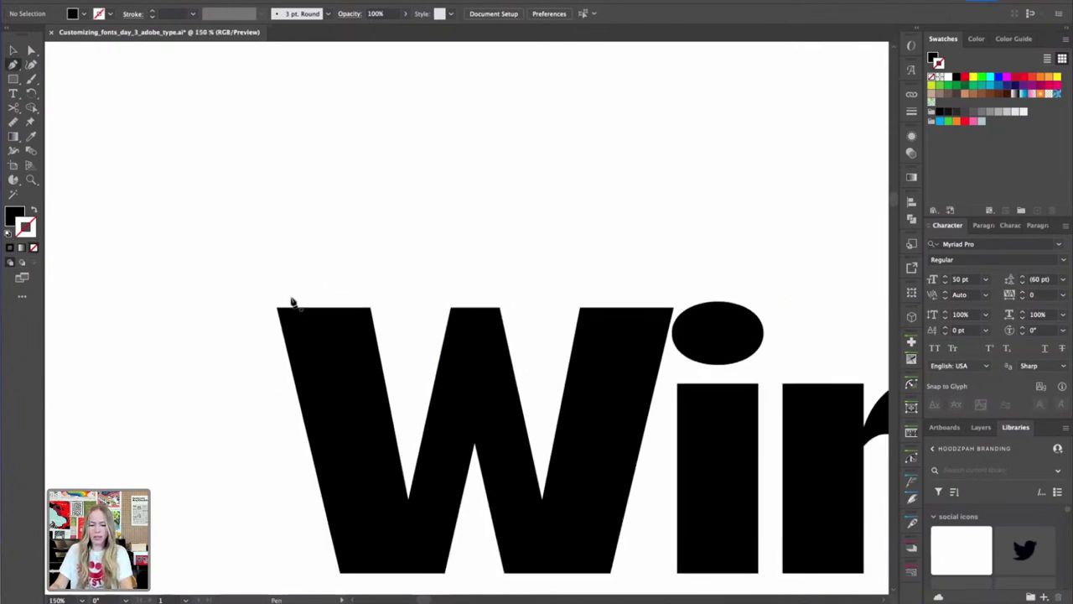
{"action": "left_click", "coordinate": [243, 310]}
{"action": "left_click", "coordinate": [241, 329]}
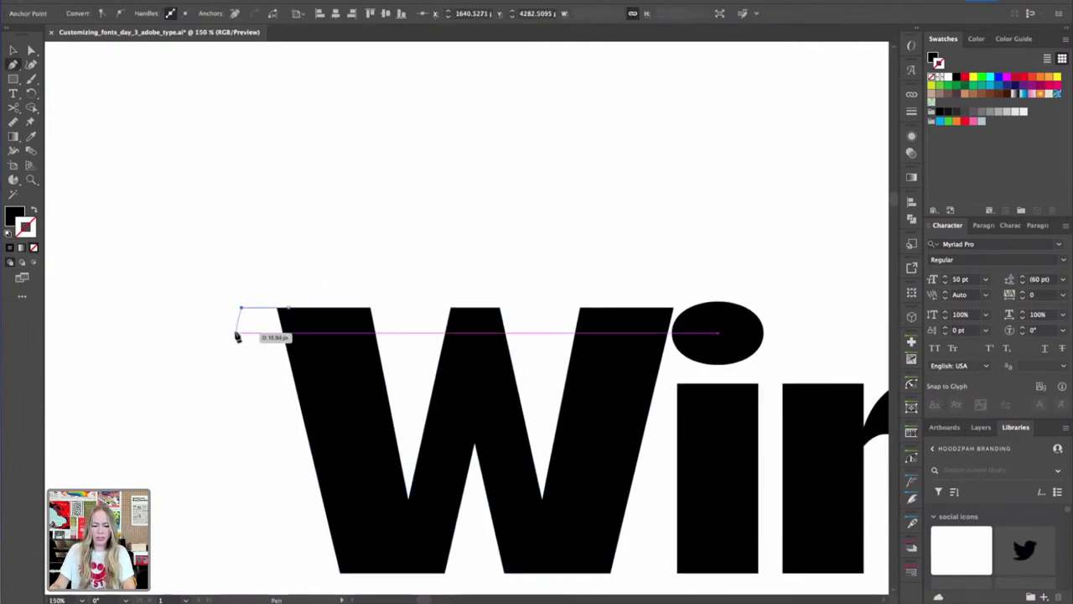
{"action": "left_click_drag", "start_coordinate": [289, 363], "coordinate": [300, 401]}
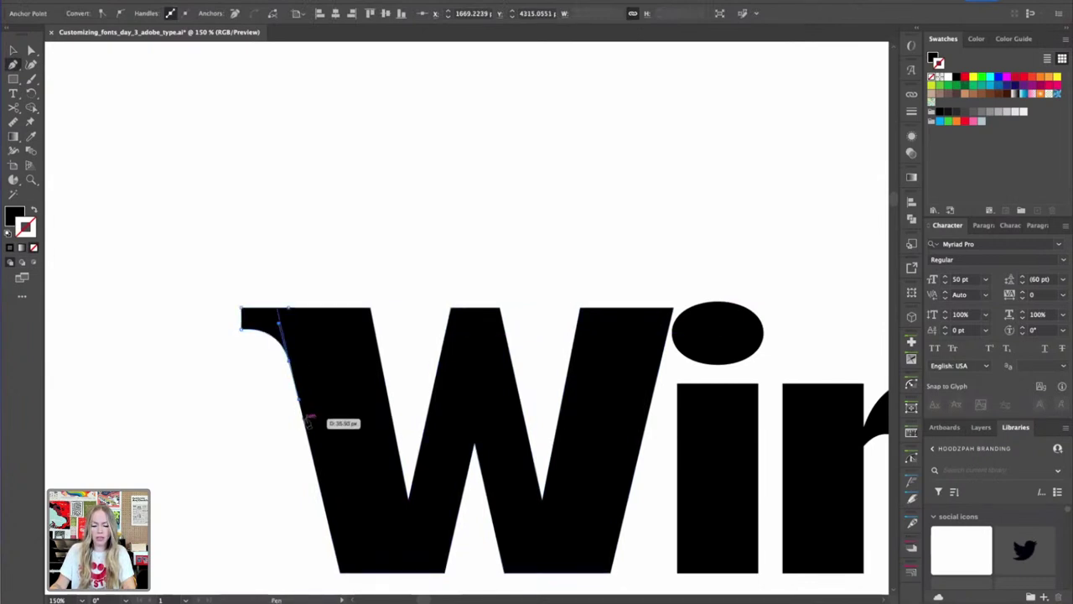
{"action": "left_click", "coordinate": [304, 420]}
{"action": "left_click", "coordinate": [325, 377]}
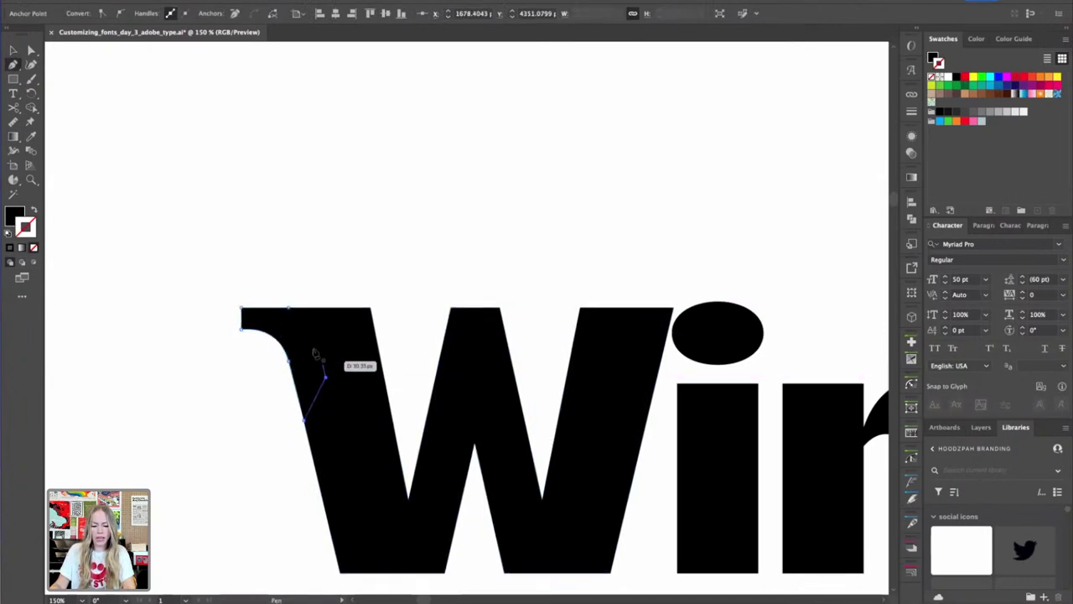
{"action": "left_click", "coordinate": [289, 308]}
{"action": "key", "text": "v"}
{"action": "left_click", "coordinate": [329, 284]}
Inspect the new W serif's outline up close and its look against the whole Winter wordmark
{"action": "left_click", "coordinate": [271, 323]}
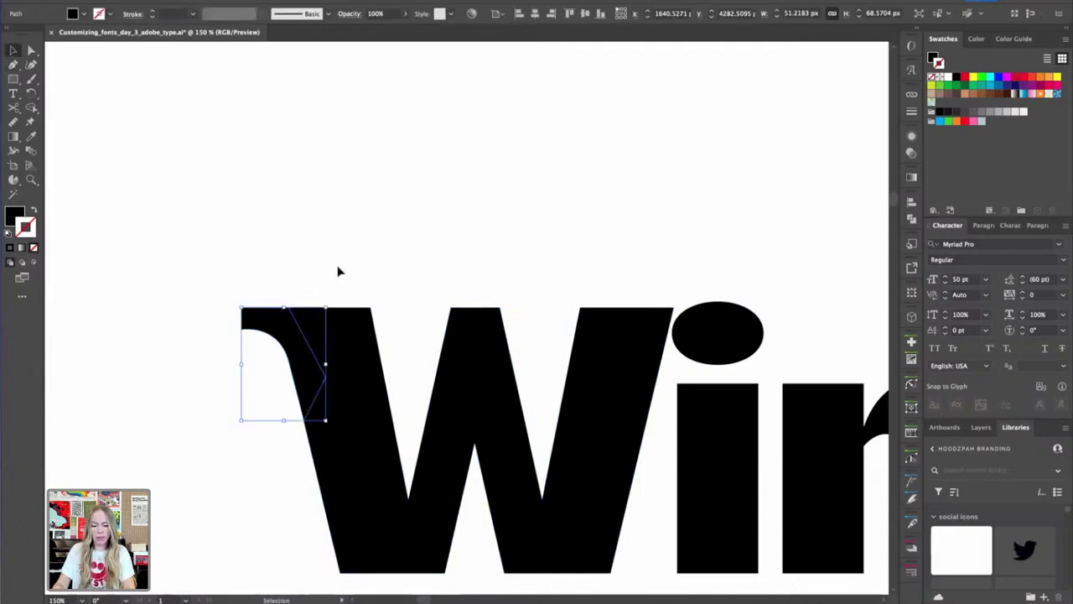
{"action": "key", "text": "z"}
{"action": "left_click_drag", "start_coordinate": [280, 273], "coordinate": [412, 305]}
{"action": "key", "text": "a"}
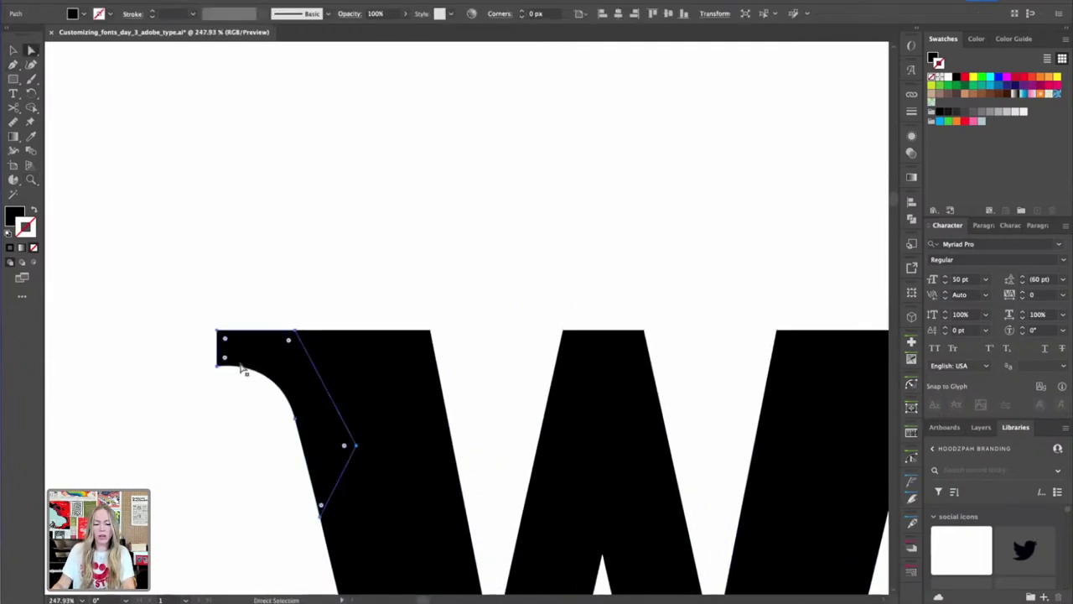
{"action": "left_click", "coordinate": [265, 269]}
{"action": "key", "text": "ctrl+minus"}
{"action": "key", "text": "ctrl+minus"}
{"action": "key", "text": "ctrl+minus"}
{"action": "key", "text": "ctrl+minus"}
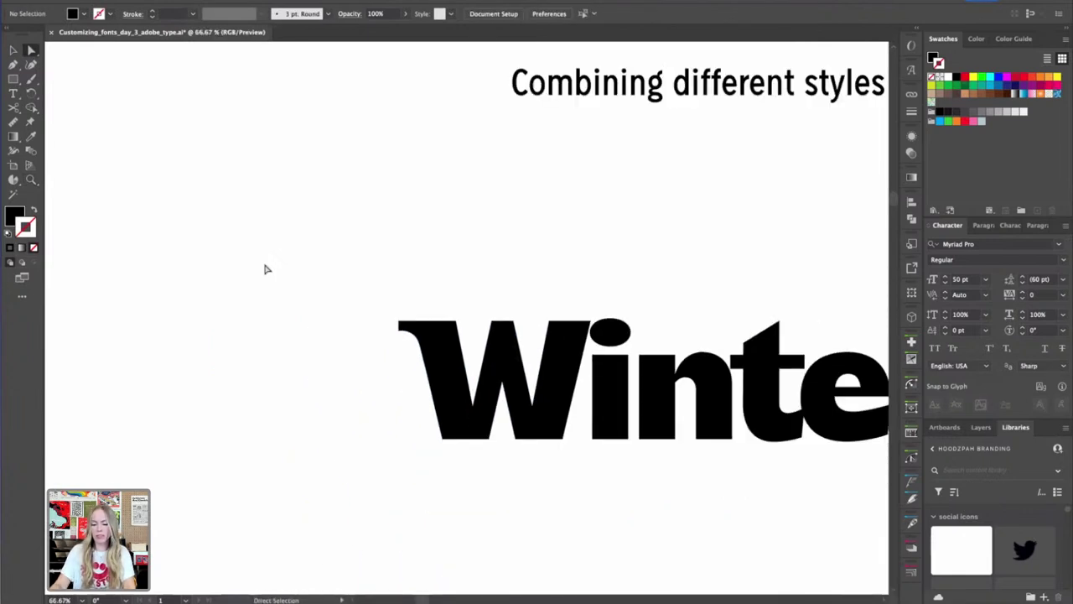
{"action": "key", "text": "z"}
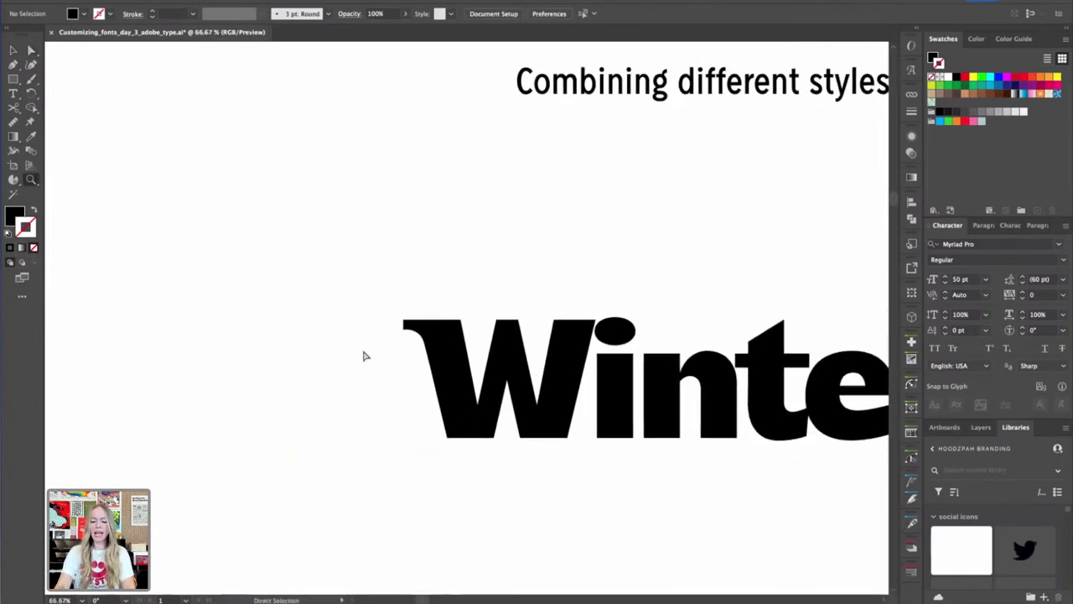
{"action": "key", "text": "ctrl+minus"}
{"action": "key", "text": "v"}
{"action": "scroll", "coordinate": [307, 369], "scroll_direction": "right", "scroll_amount": 5}
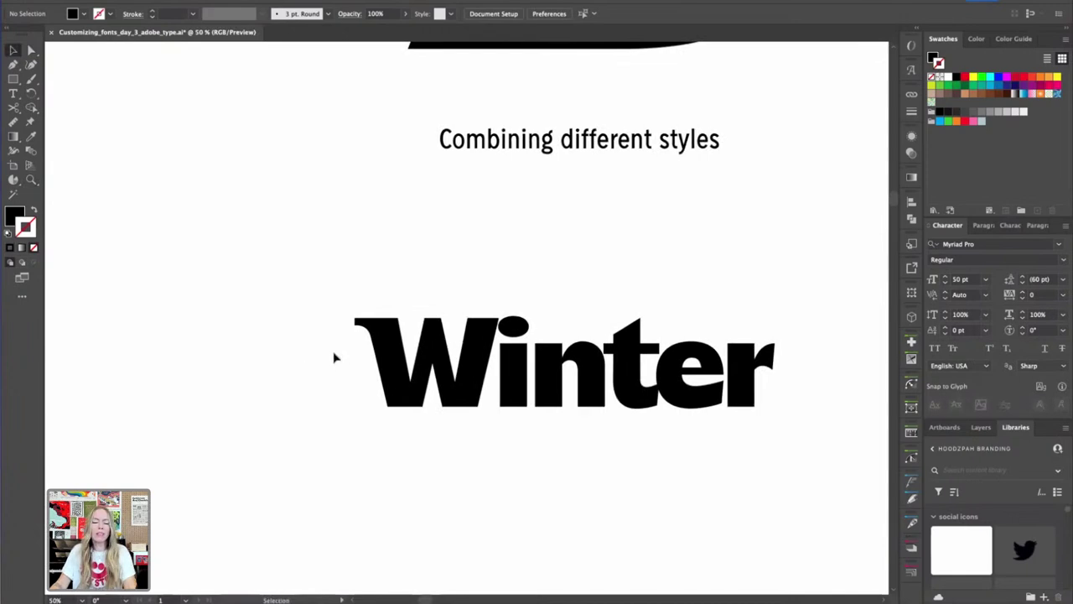
Duplicate the serif about 67 px to the right and reflect the copy across the vertical axis
{"action": "key", "text": "ctrl+plus"}
{"action": "key", "text": "ctrl+plus"}
{"action": "key", "text": "ctrl+plus"}
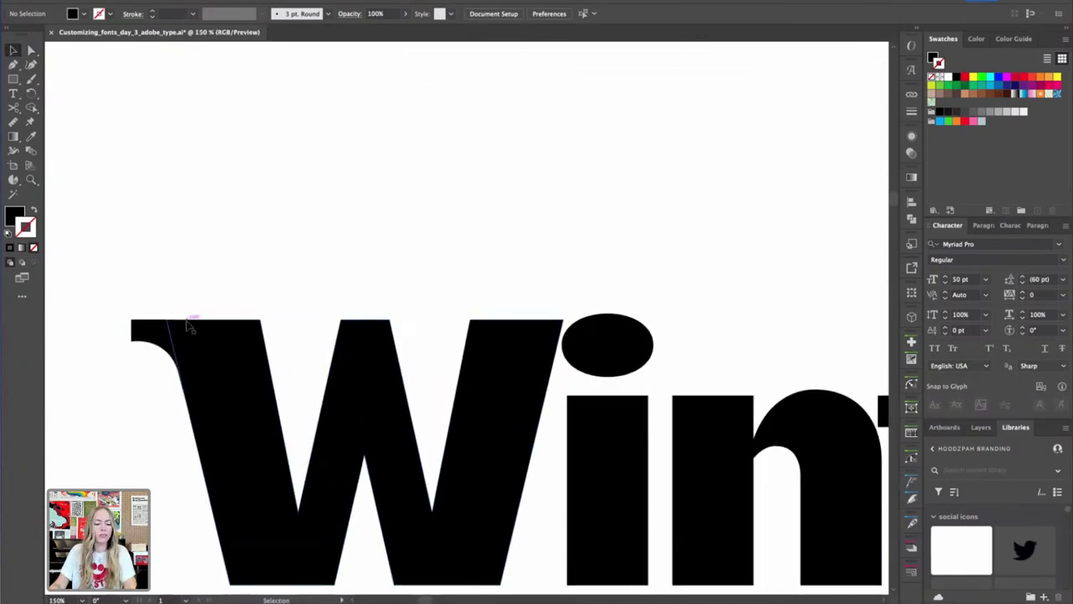
{"action": "left_click_drag", "start_coordinate": [152, 334], "coordinate": [262, 334]}
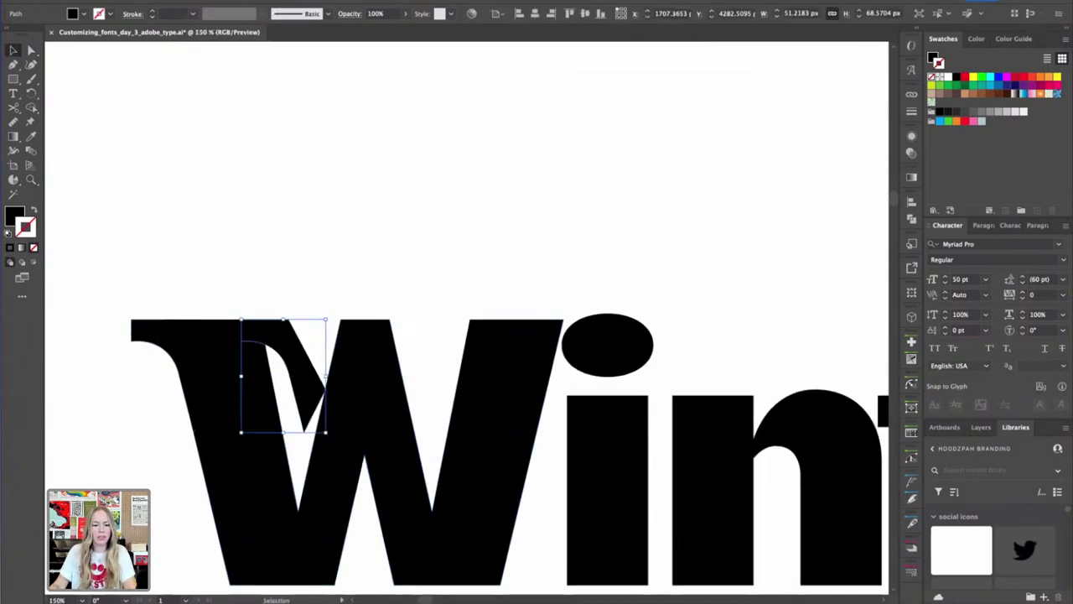
{"action": "left_click", "coordinate": [141, 0]}
{"action": "mouse_move", "coordinate": [159, 0]}
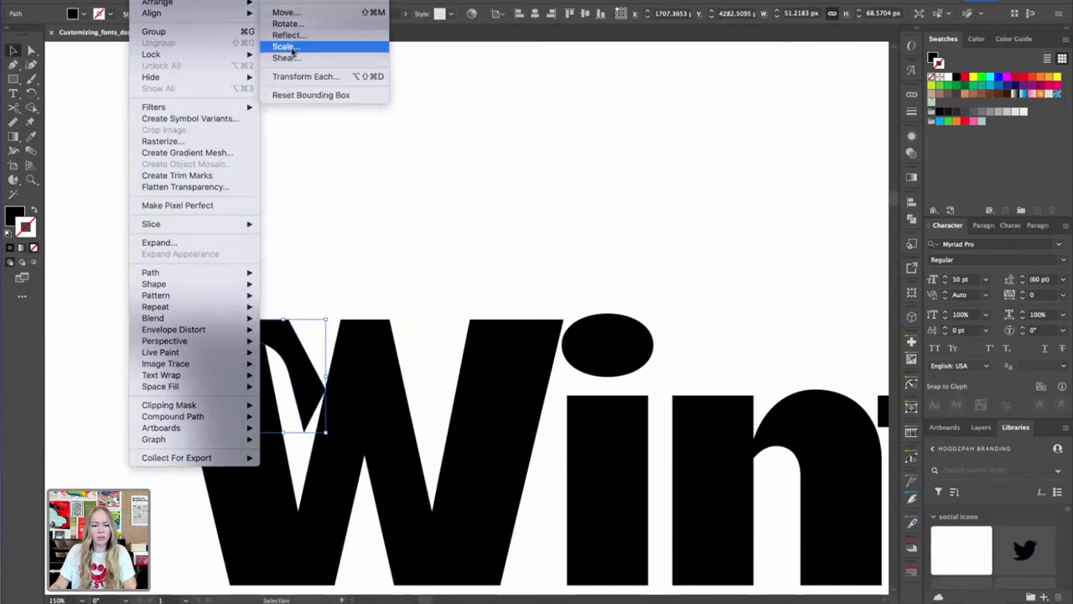
{"action": "left_click", "coordinate": [289, 35]}
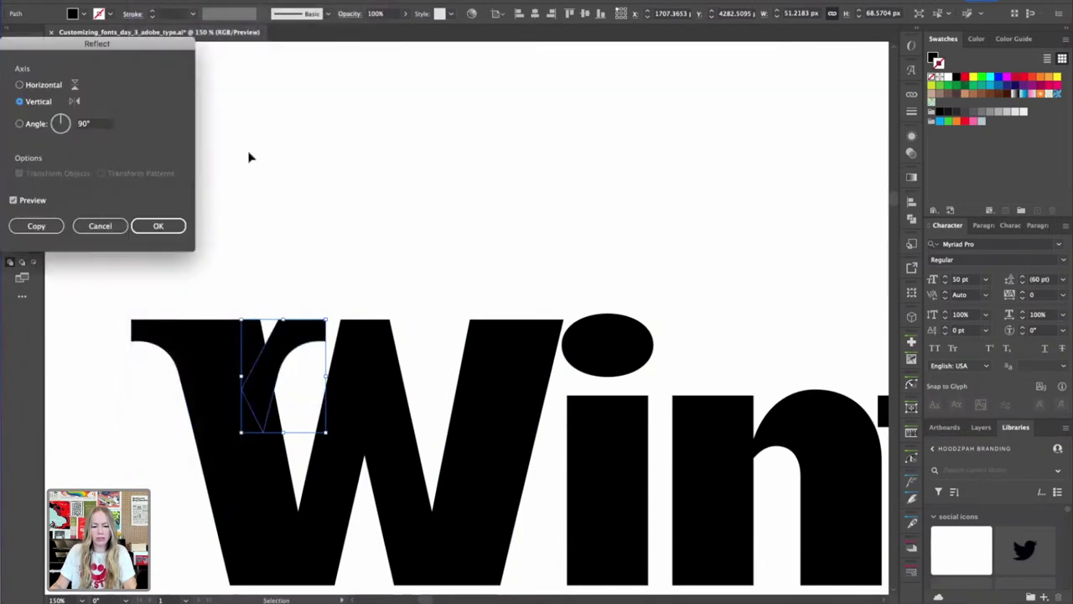
{"action": "left_click", "coordinate": [159, 225]}
Shear the mirrored serif to about 40 px wide so its lower part follows the inner edge of the W's first stroke
{"action": "key", "text": "a"}
{"action": "key", "text": "super+equal"}
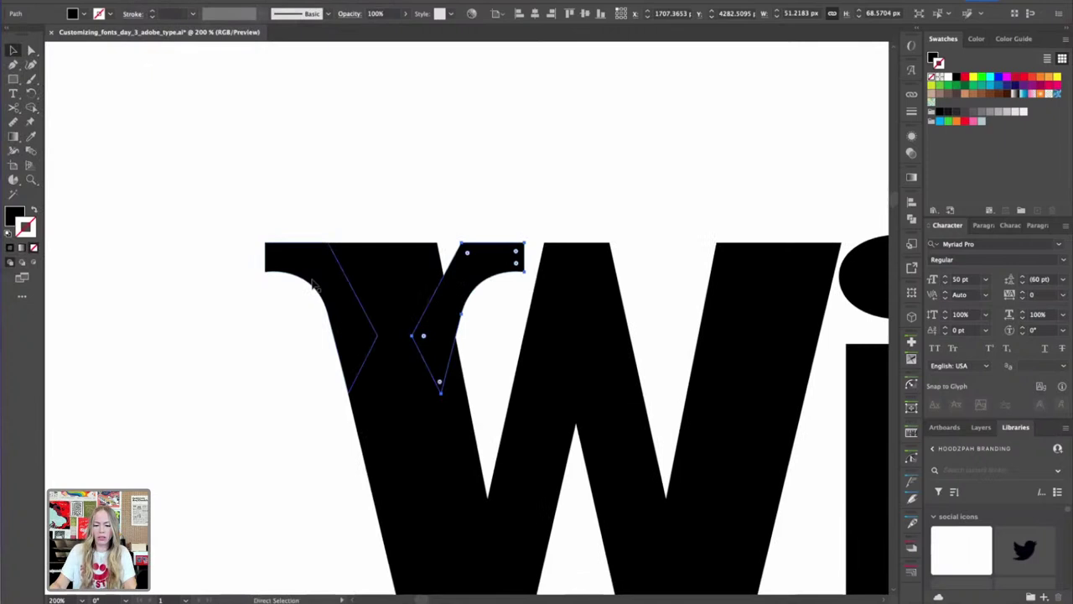
{"action": "key", "text": "super+equal"}
{"action": "left_click", "coordinate": [457, 207]}
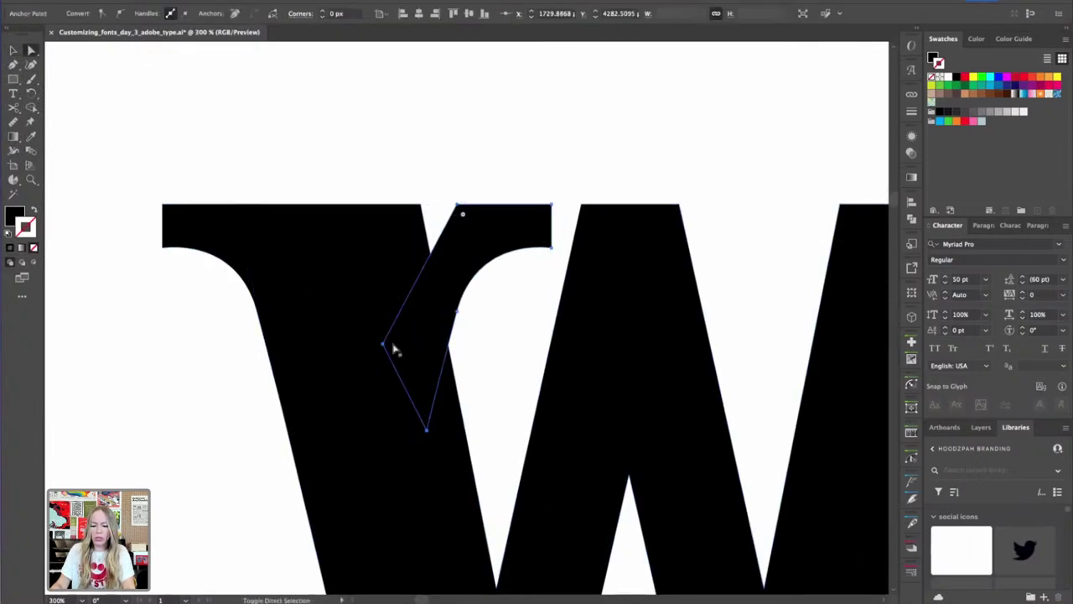
{"action": "key", "text": "v"}
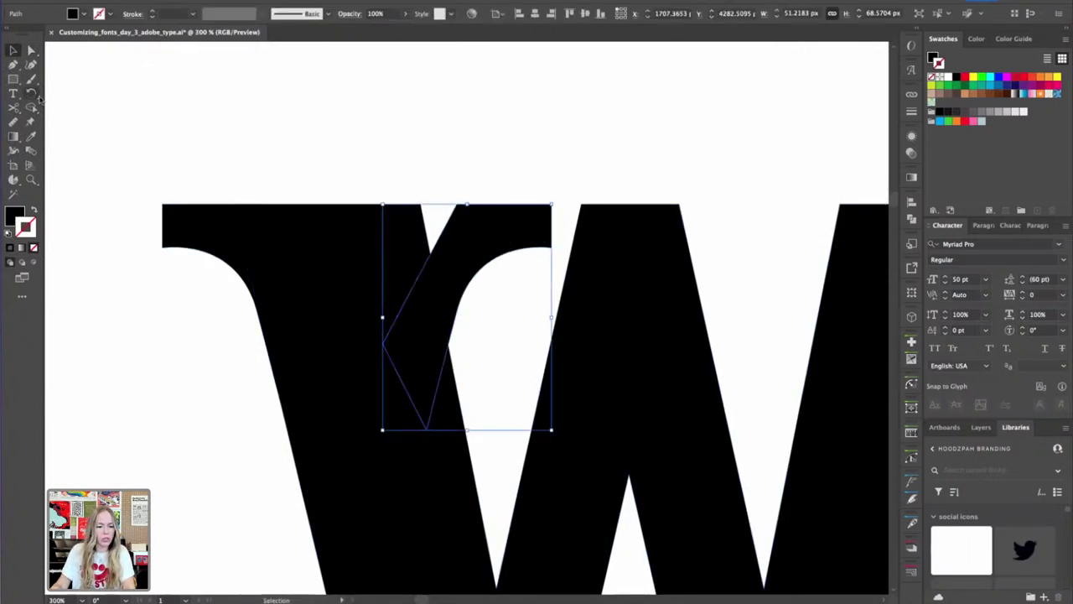
{"action": "left_click_drag", "start_coordinate": [34, 94], "coordinate": [67, 97]}
{"action": "left_click_drag", "start_coordinate": [75, 140], "coordinate": [77, 138]}
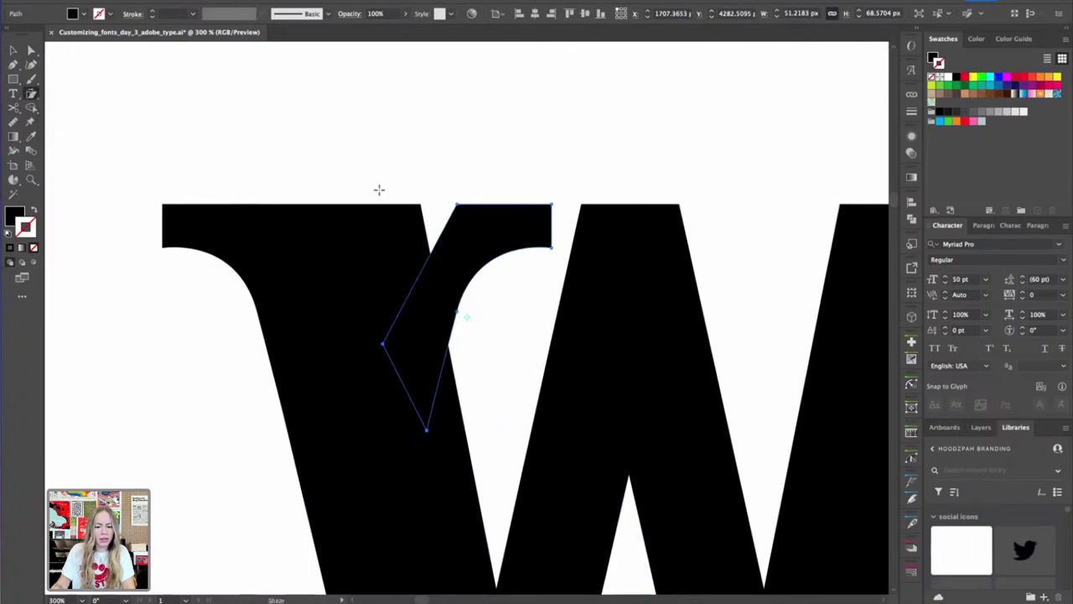
{"action": "left_click_drag", "start_coordinate": [463, 203], "coordinate": [423, 213]}
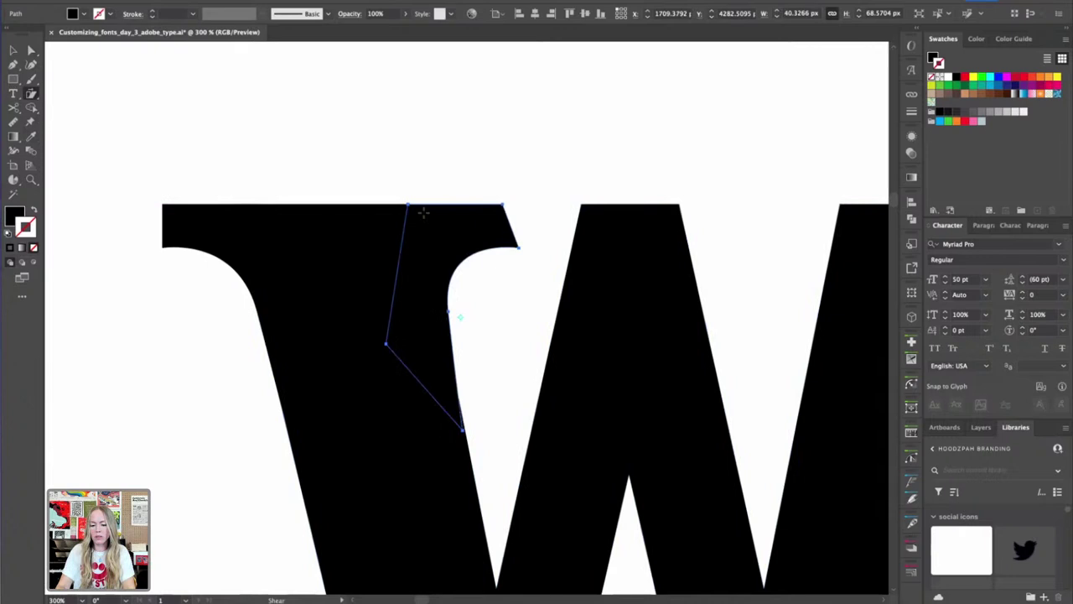
Move the sheared serif's upper outer corner outward so the serif ends in a vertical edge
{"action": "key", "text": "a"}
{"action": "left_click_drag", "start_coordinate": [503, 205], "coordinate": [520, 206]}
{"action": "left_click", "coordinate": [529, 167]}
{"action": "key", "text": "super+minus"}
{"action": "key", "text": "super+minus"}
{"action": "key", "text": "super+minus"}
{"action": "key", "text": "super+minus"}
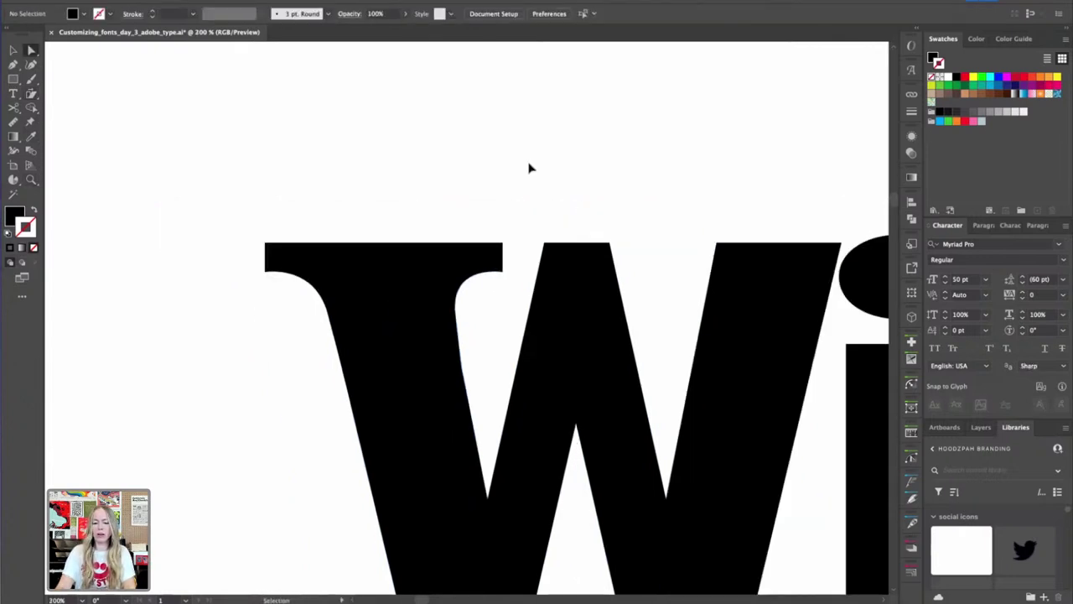
{"action": "key", "text": "v"}
{"action": "scroll", "coordinate": [469, 199], "scroll_direction": "right", "scroll_amount": 5}
{"action": "scroll", "coordinate": [469, 199], "scroll_direction": "down", "scroll_amount": 2}
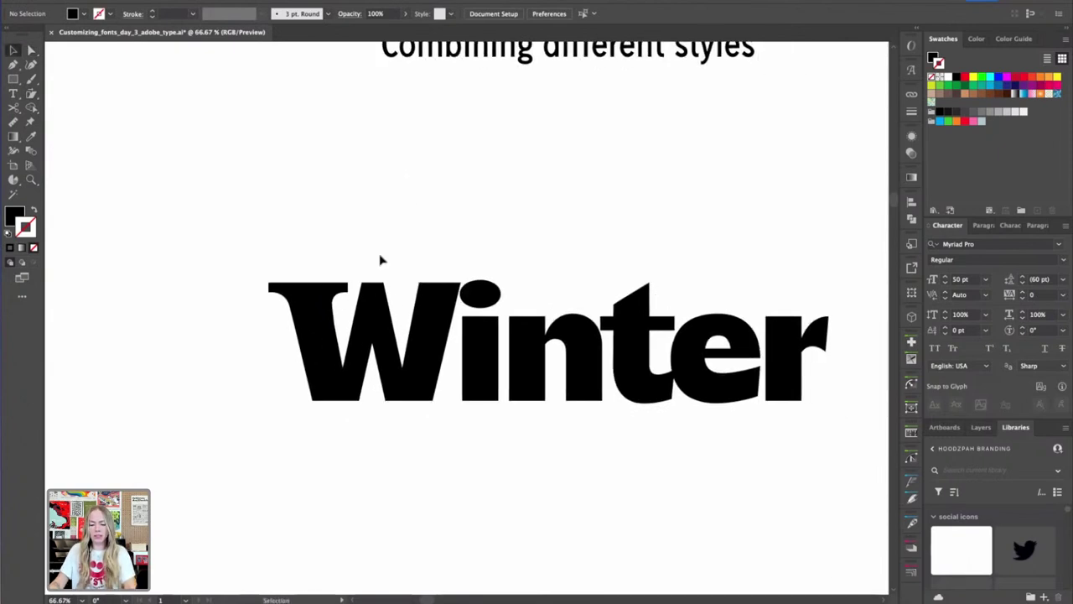
Shorten both serifs of the W's first stroke by moving their outer ends 3 px inward
{"action": "key", "text": "ctrl+plus"}
{"action": "key", "text": "ctrl+plus"}
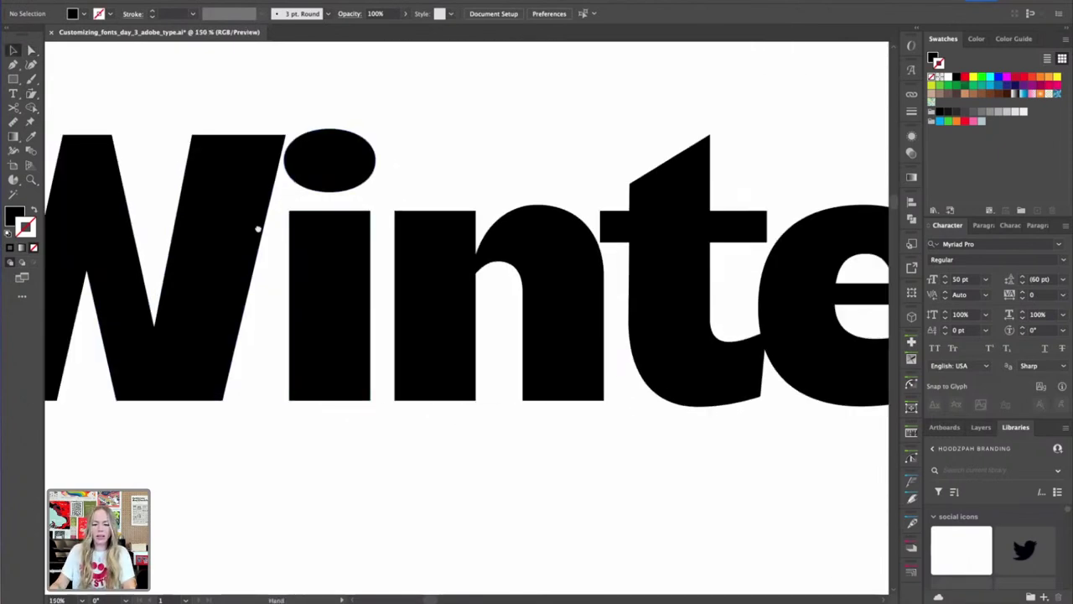
{"action": "scroll", "coordinate": [307, 206], "scroll_direction": "left", "scroll_amount": 4}
{"action": "key", "text": "a"}
{"action": "left_click_drag", "start_coordinate": [349, 153], "coordinate": [330, 199]}
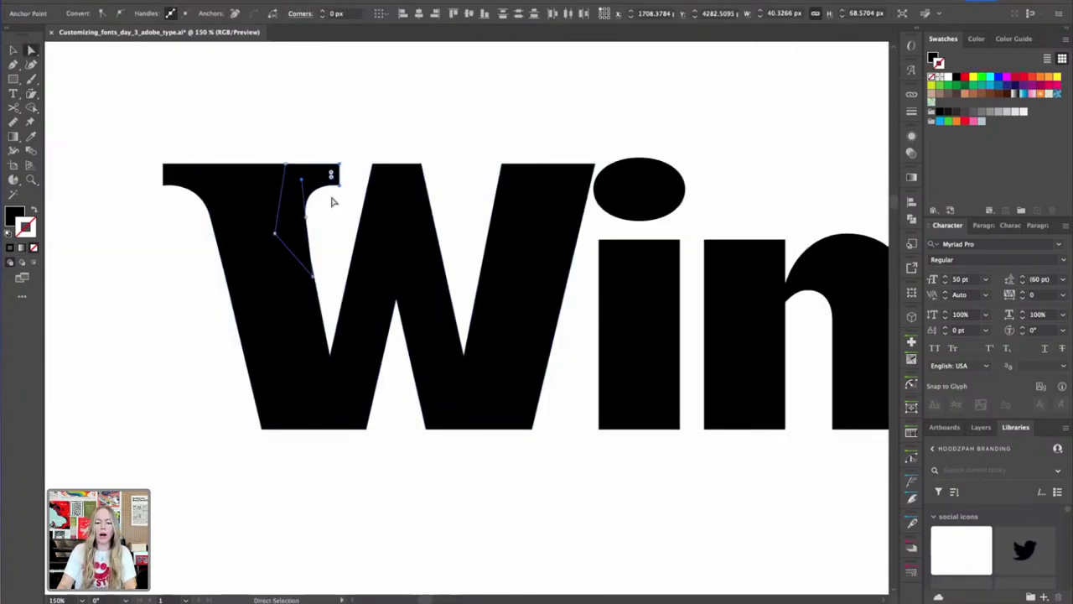
{"action": "left_click", "coordinate": [179, 202]}
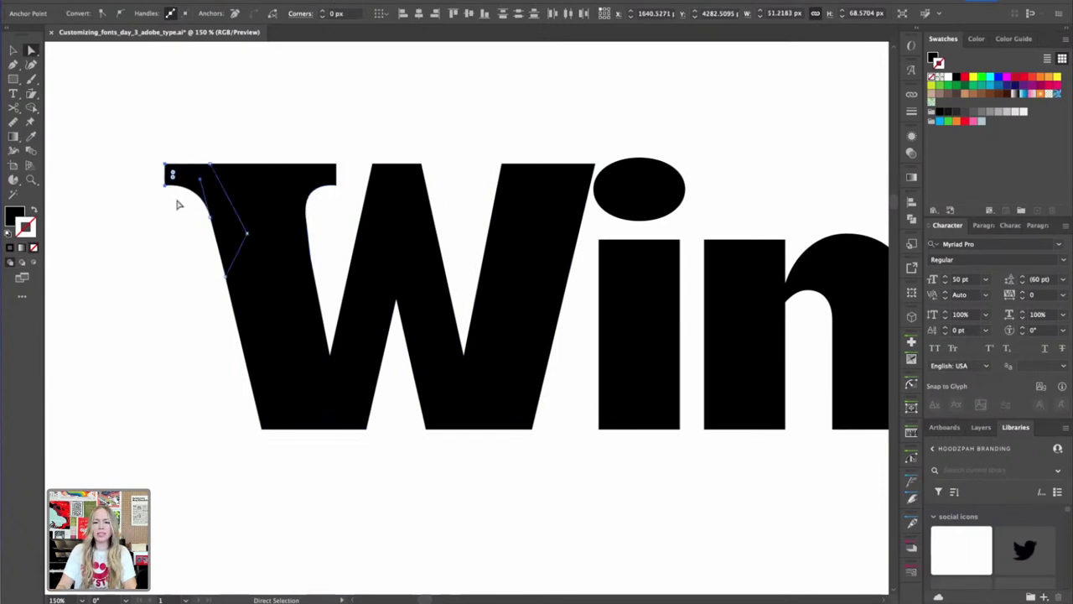
{"action": "key", "text": "Right"}
{"action": "key", "text": "Right"}
{"action": "key", "text": "Right"}
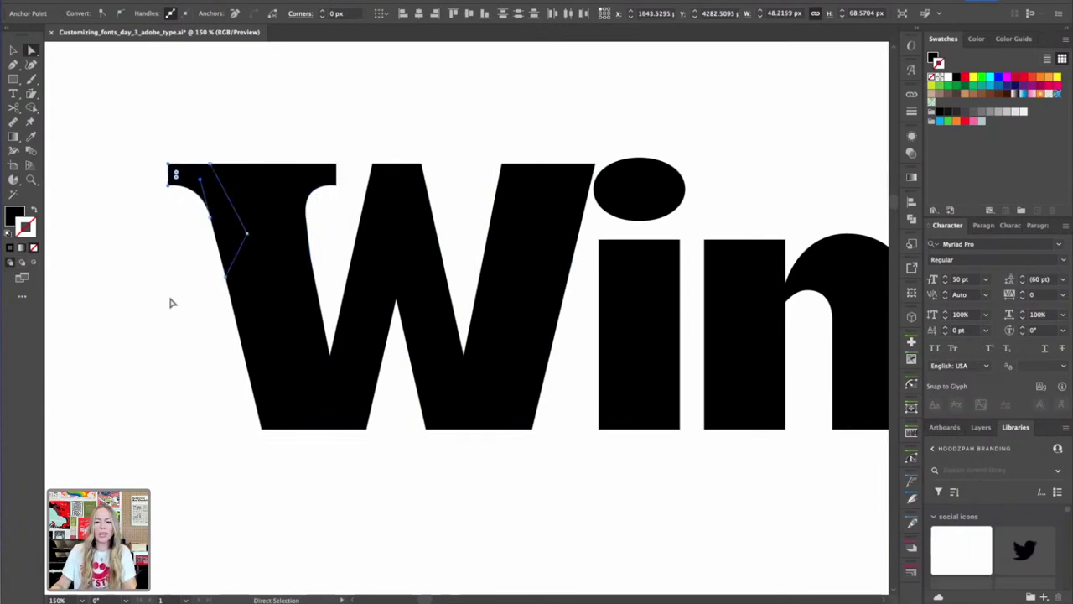
{"action": "key", "text": "v"}
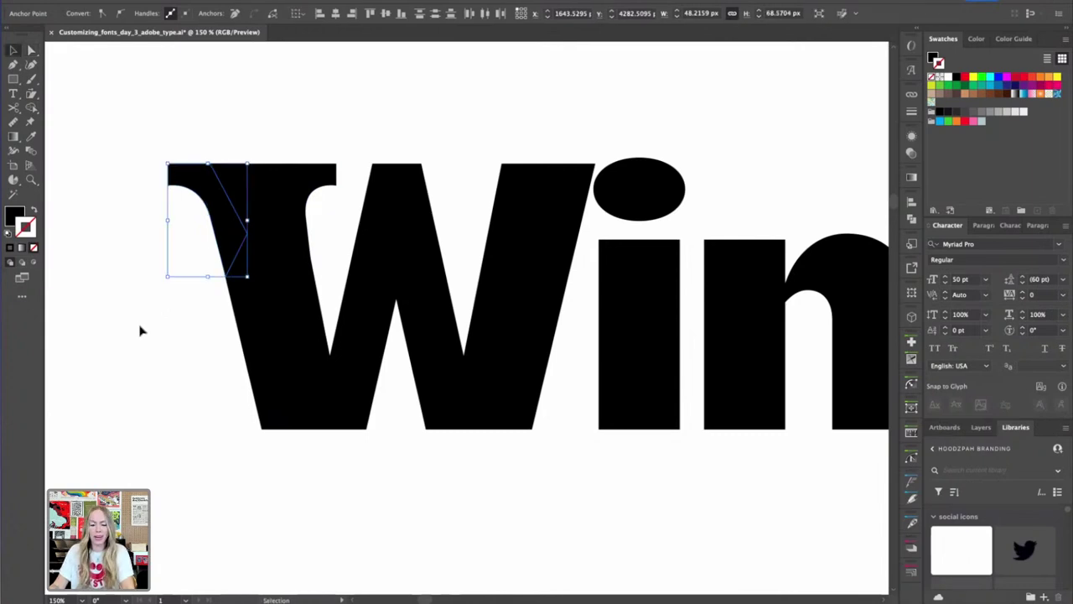
{"action": "left_click", "coordinate": [141, 330]}
{"action": "left_click_drag", "start_coordinate": [176, 171], "coordinate": [225, 312]}
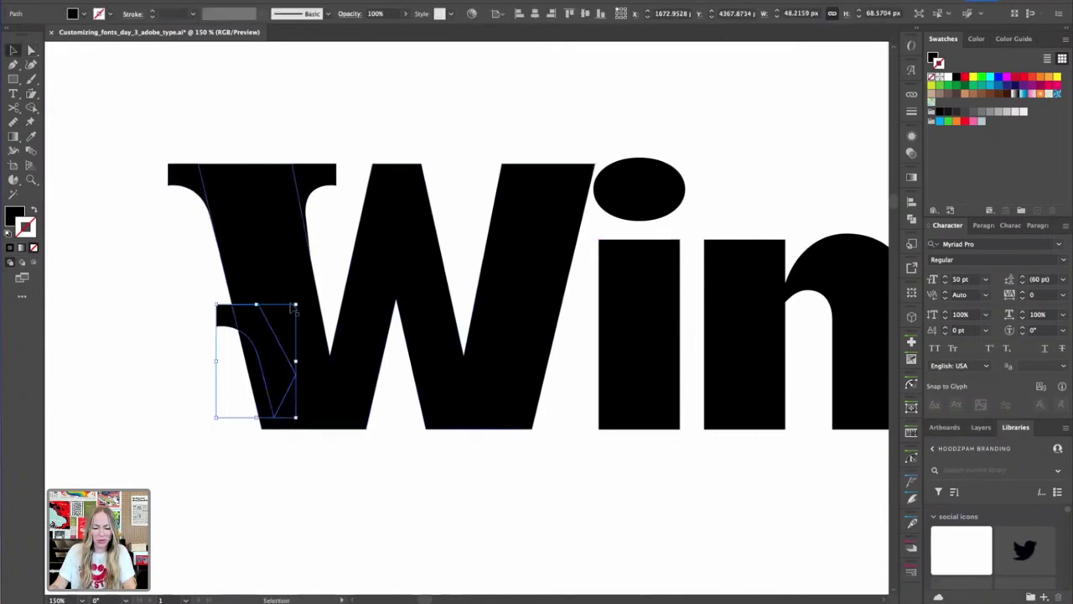
{"action": "left_click_drag", "start_coordinate": [302, 307], "coordinate": [296, 367]}
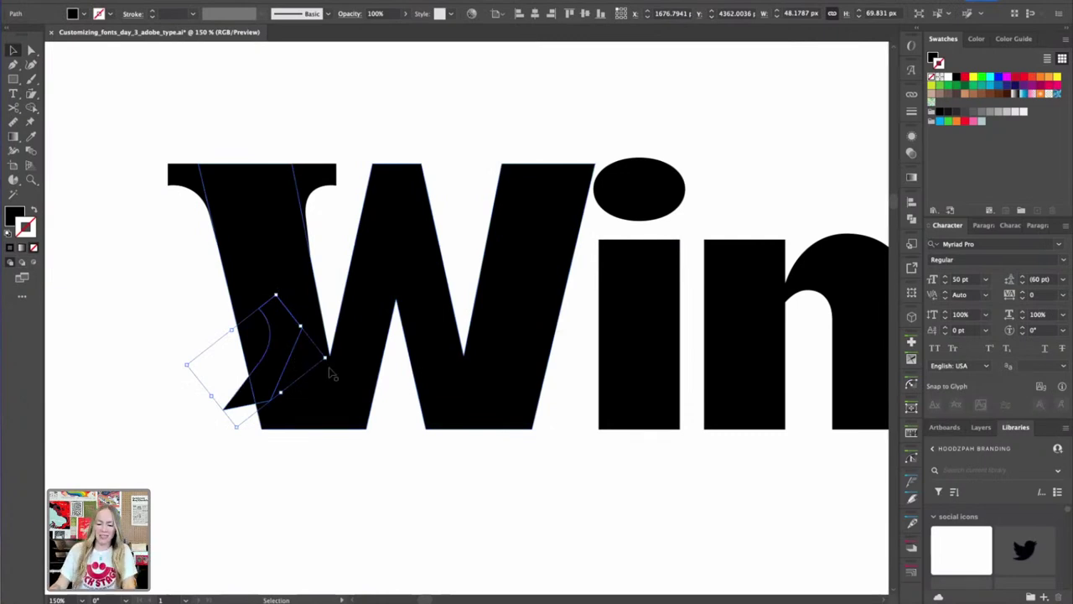
{"action": "key", "text": "Delete"}
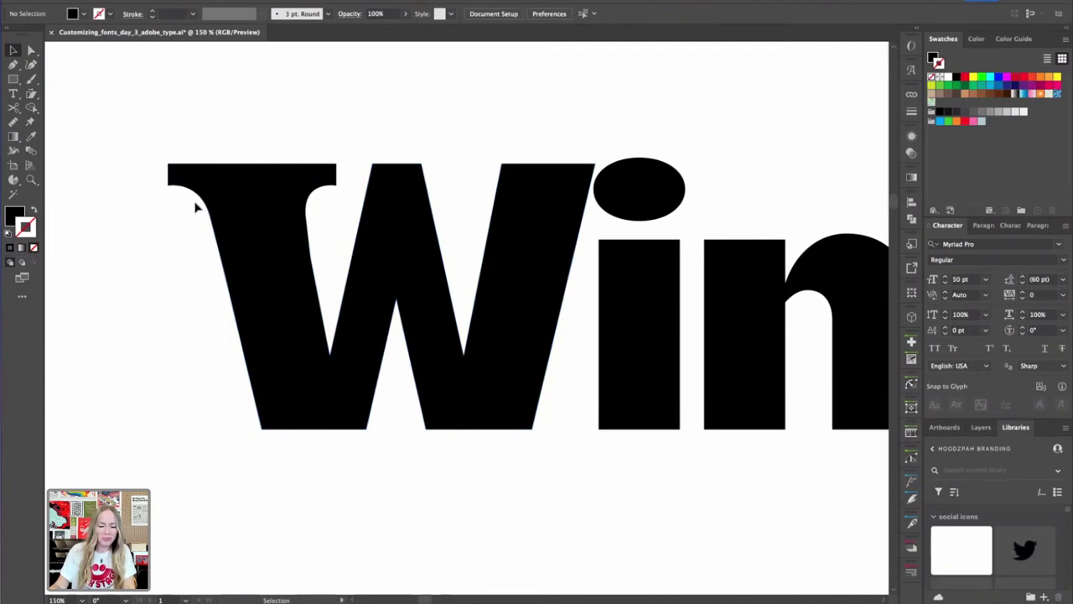
Try a copy of the outer serif, turned 180°, at the inner side of the W's first foot and lower its upper tip into the letter
{"action": "left_click_drag", "start_coordinate": [189, 180], "coordinate": [376, 417]}
{"action": "key", "text": "a"}
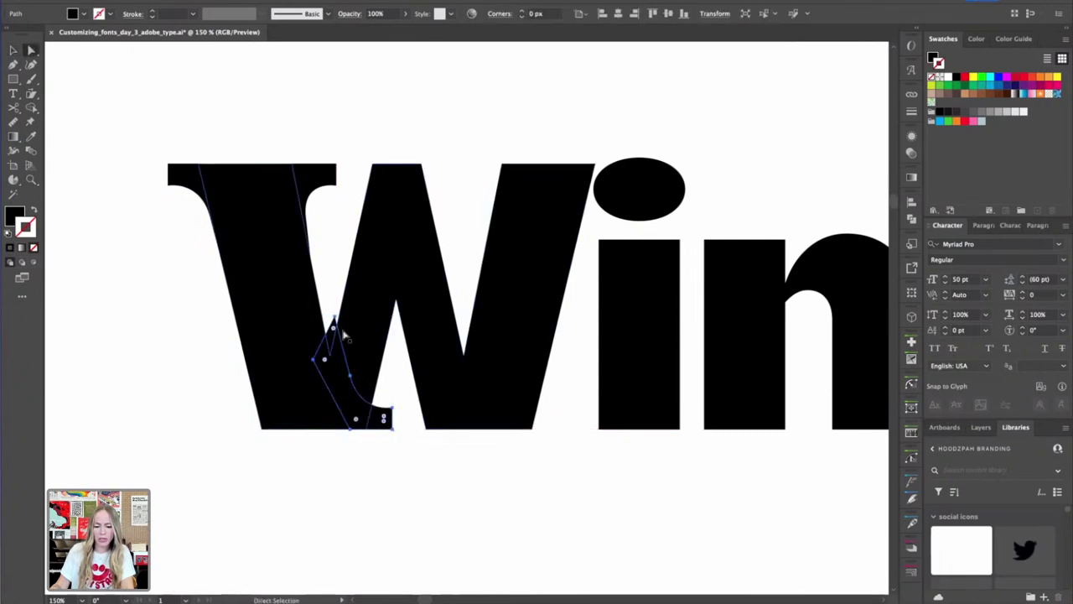
{"action": "left_click_drag", "start_coordinate": [335, 317], "coordinate": [344, 374]}
{"action": "left_click", "coordinate": [412, 461]}
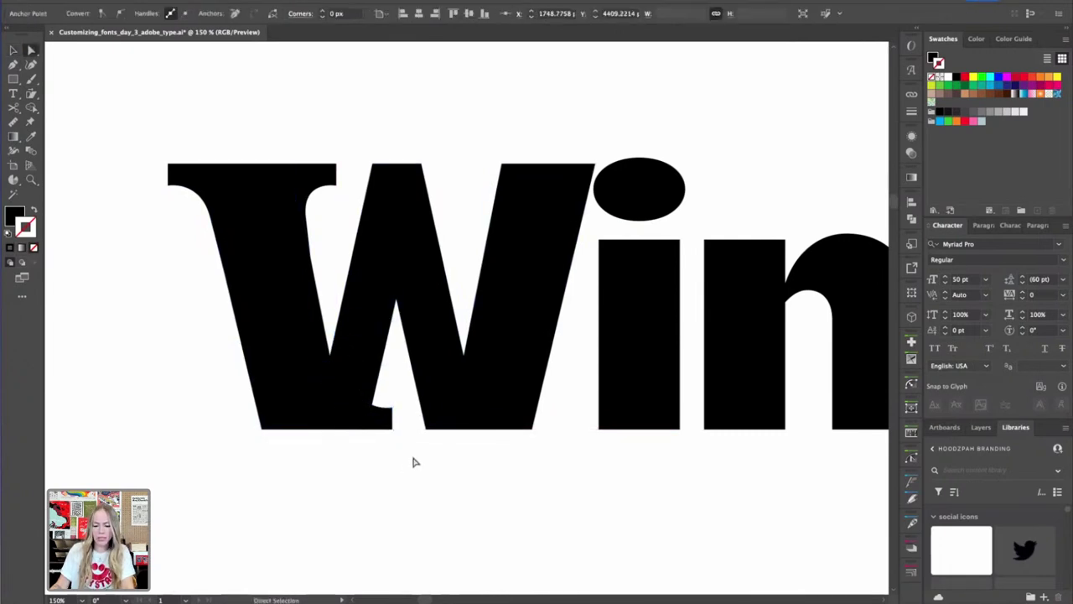
{"action": "left_click", "coordinate": [413, 462]}
Try a copy of the inner top serif, turned 180°, on the outer side of the W's first foot
{"action": "key", "text": "v"}
{"action": "left_click_drag", "start_coordinate": [382, 417], "coordinate": [235, 417]}
{"action": "key", "text": "Delete"}
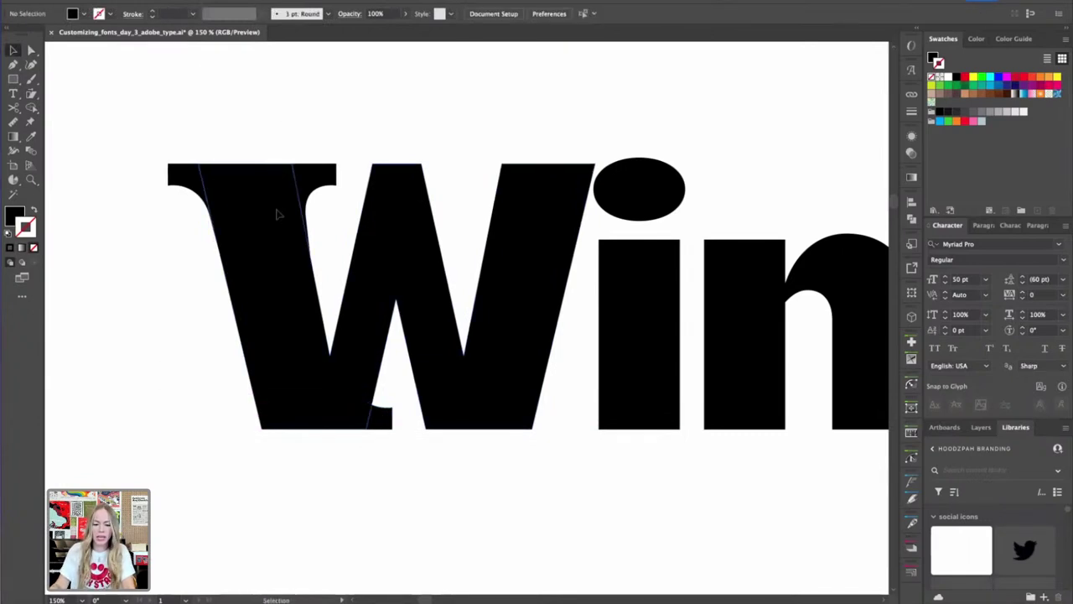
{"action": "left_click_drag", "start_coordinate": [322, 179], "coordinate": [269, 403], "text": "alt"}
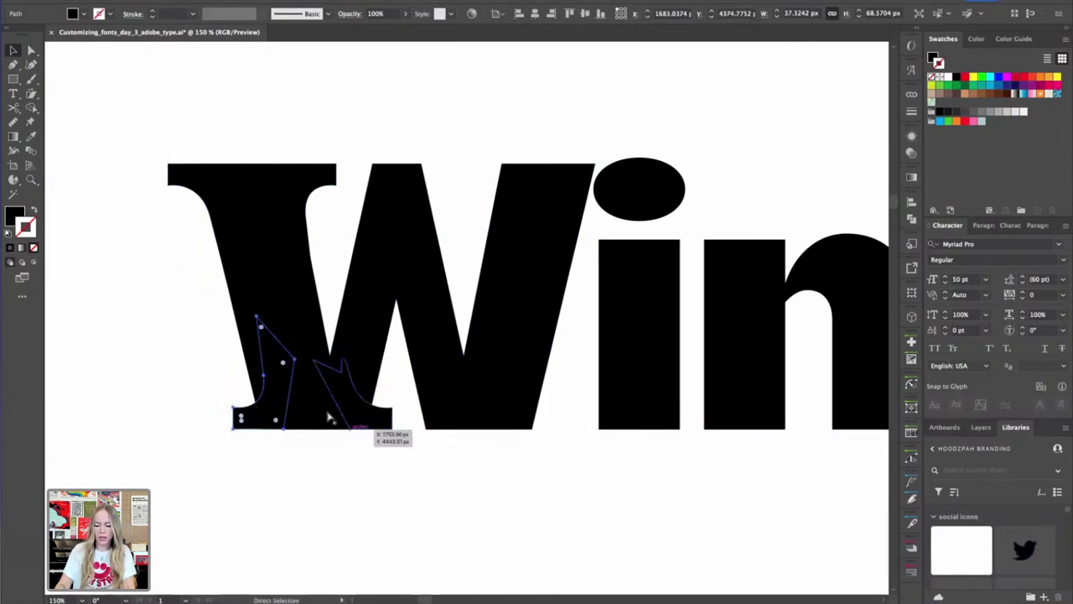
Nudge the outer foot serif left and move its upper tip outward to follow the W's slanted edge
{"action": "key", "text": "super+equal"}
{"action": "key", "text": "super+equal"}
{"action": "key", "text": "super+equal"}
{"action": "key", "text": "super+equal"}
{"action": "key", "text": "space"}
{"action": "left_click_drag", "start_coordinate": [352, 429], "coordinate": [332, 320]}
{"action": "left_click_drag", "start_coordinate": [367, 357], "coordinate": [393, 400]}
{"action": "key", "text": "Left"}
{"action": "key", "text": "Left"}
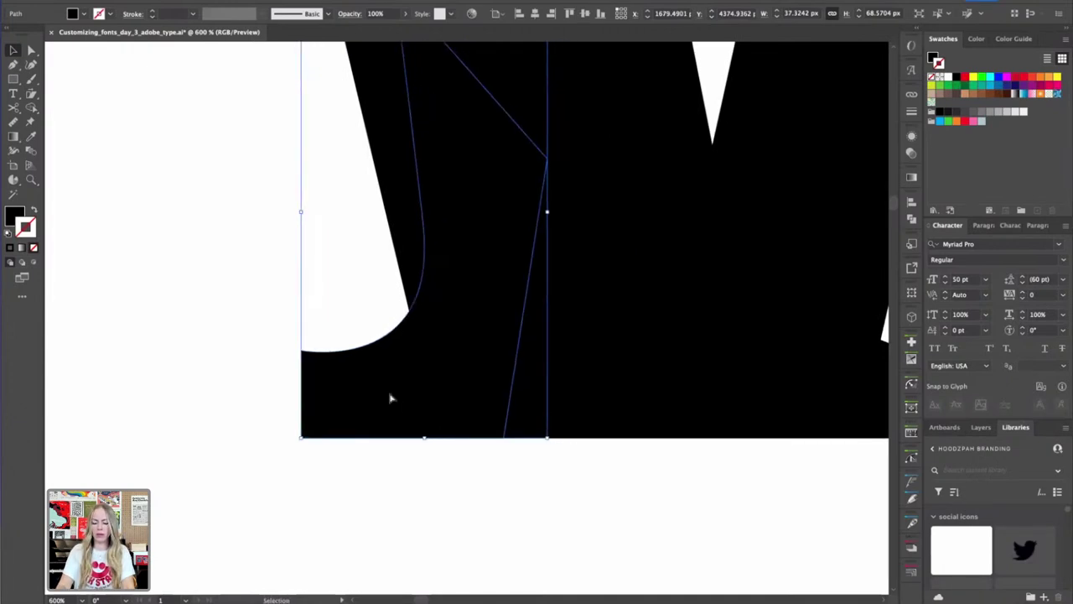
{"action": "key", "text": "super+minus"}
{"action": "key", "text": "super+minus"}
{"action": "key", "text": "super+minus"}
{"action": "key", "text": "super+minus"}
{"action": "key", "text": "Left"}
{"action": "key", "text": "Left"}
{"action": "key", "text": "Left"}
{"action": "key", "text": "a"}
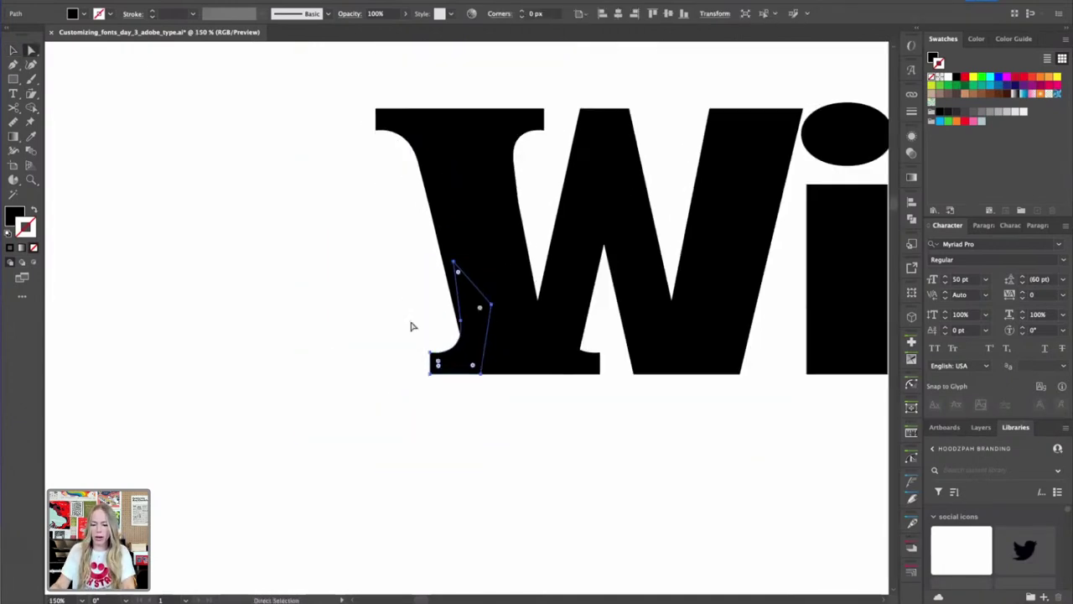
{"action": "left_click_drag", "start_coordinate": [454, 263], "coordinate": [447, 263]}
Delete both trial serifs from the W's first foot, keeping only the serifs on top
{"action": "left_click", "coordinate": [522, 426]}
{"action": "key", "text": "Delete"}
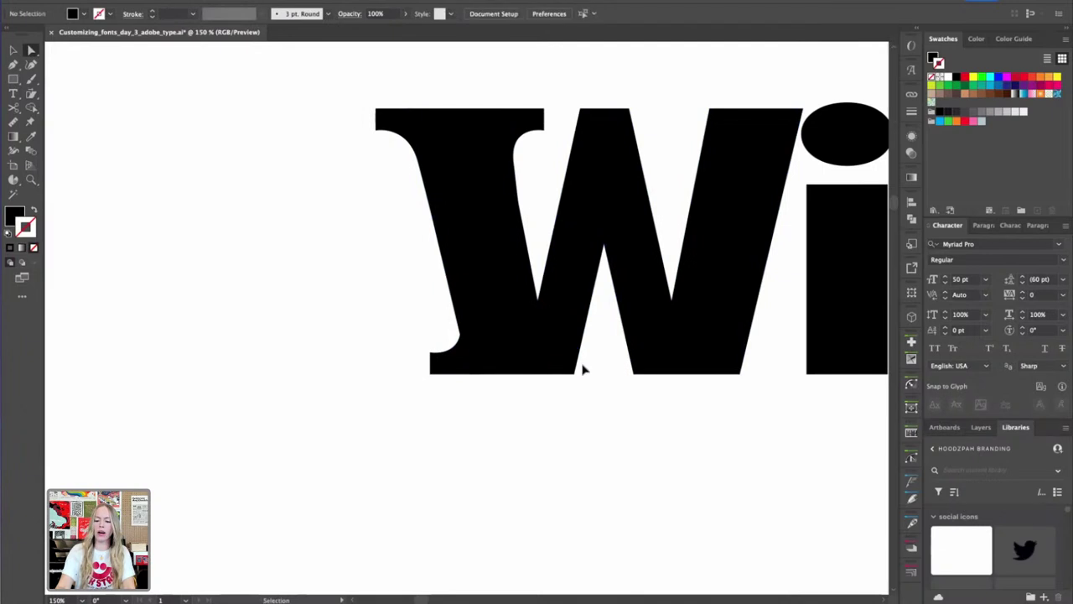
{"action": "key", "text": "ctrl+minus"}
{"action": "key", "text": "ctrl+minus"}
{"action": "key", "text": "ctrl+minus"}
{"action": "left_click_drag", "start_coordinate": [527, 338], "coordinate": [642, 402]}
{"action": "key", "text": "v"}
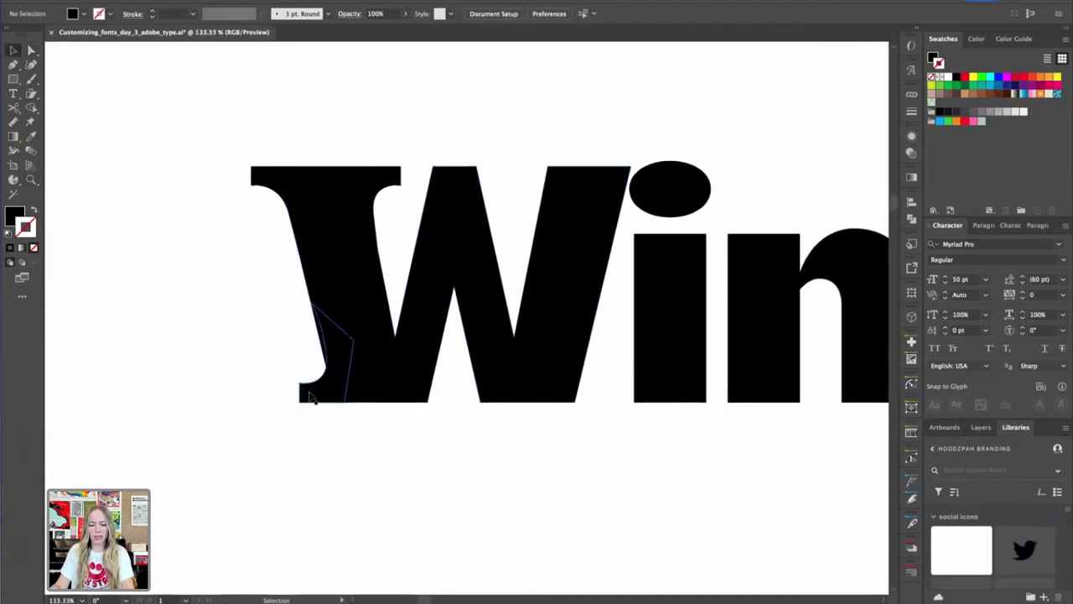
{"action": "left_click", "coordinate": [310, 398]}
{"action": "key", "text": "Delete"}
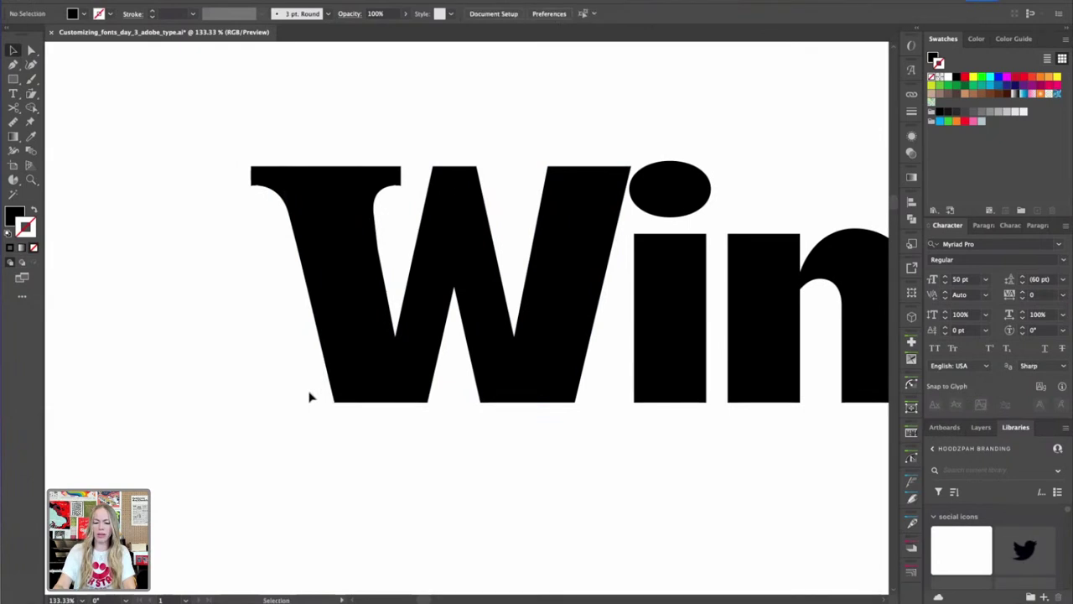
Duplicate both top serifs onto the W's last stroke, reflect the copies across the vertical axis and shift them 20 px right
{"action": "left_click", "coordinate": [256, 179]}
{"action": "left_click_drag", "start_coordinate": [256, 179], "coordinate": [618, 173]}
{"action": "left_click", "coordinate": [144, 0]}
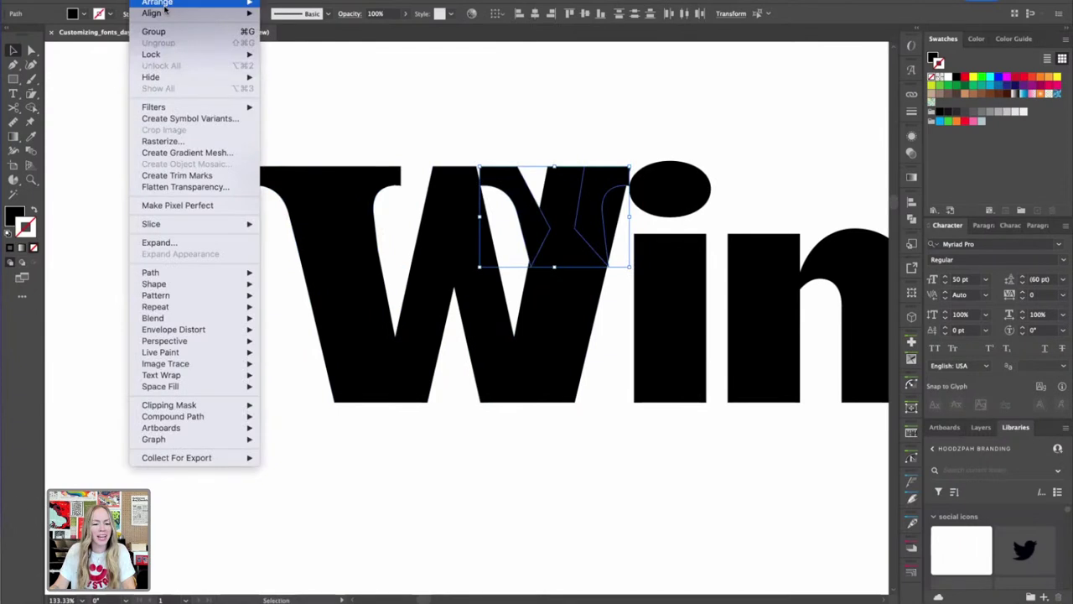
{"action": "mouse_move", "coordinate": [161, 0]}
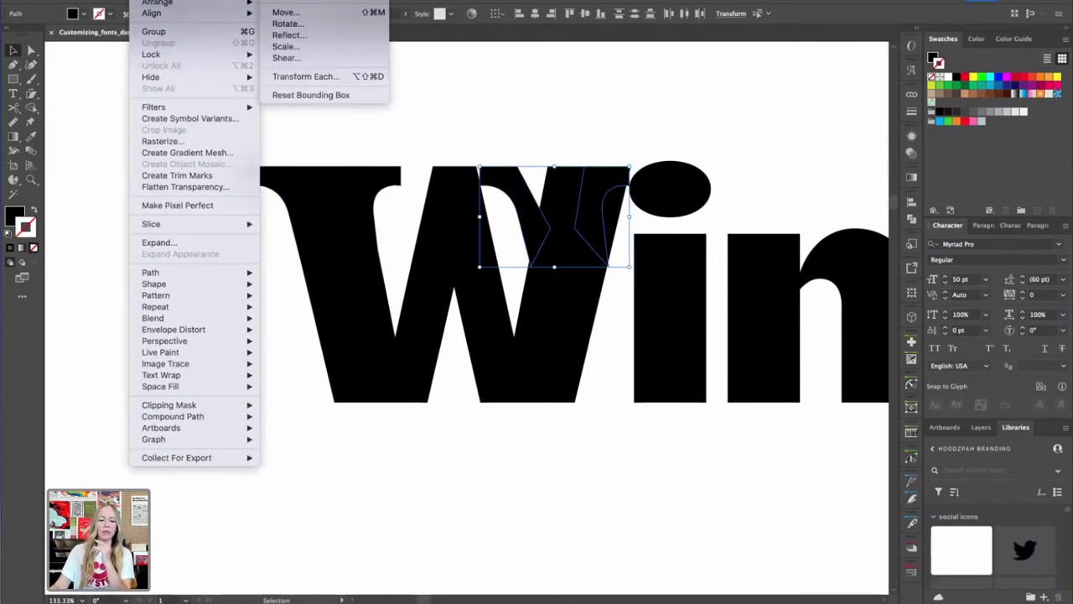
{"action": "left_click", "coordinate": [289, 37]}
{"action": "key", "text": "Return"}
{"action": "key", "text": "shift+Right"}
{"action": "key", "text": "shift+Right"}
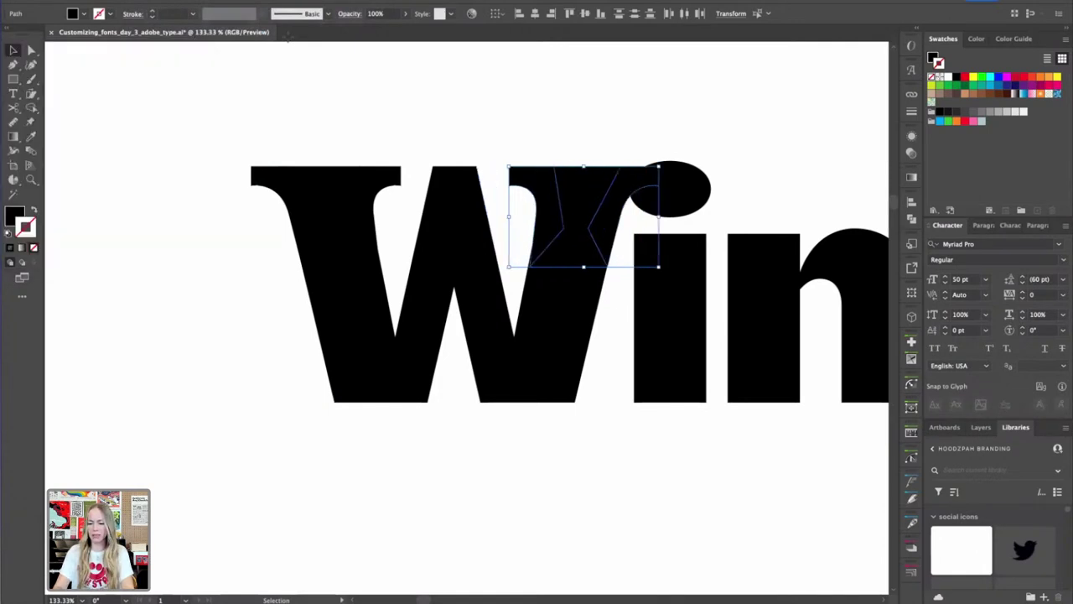
{"action": "left_click_drag", "start_coordinate": [658, 131], "coordinate": [548, 143]}
{"action": "left_click", "coordinate": [548, 144]}
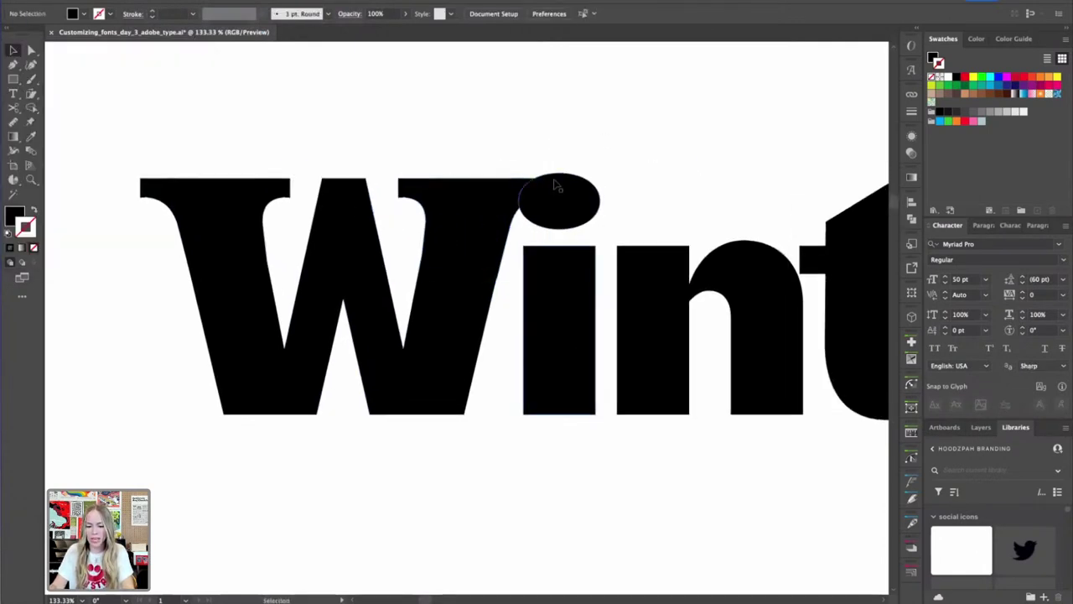
Isolate the i inside the Winter group and move its dot straight down until it sits below the W's serif
{"action": "key", "text": "super+equal"}
{"action": "double_click", "coordinate": [583, 207]}
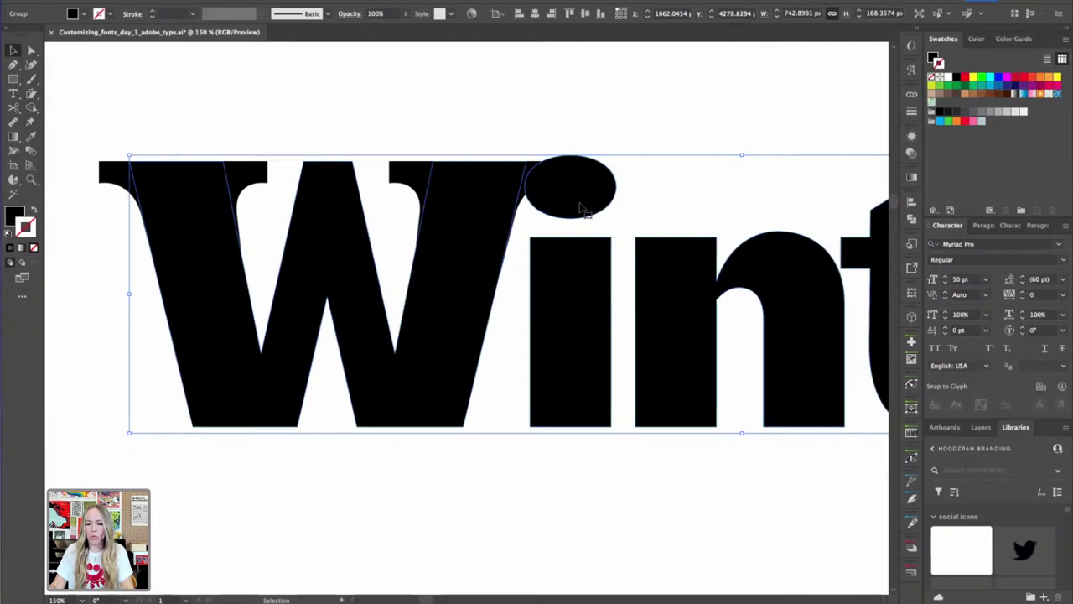
{"action": "left_click", "coordinate": [590, 199]}
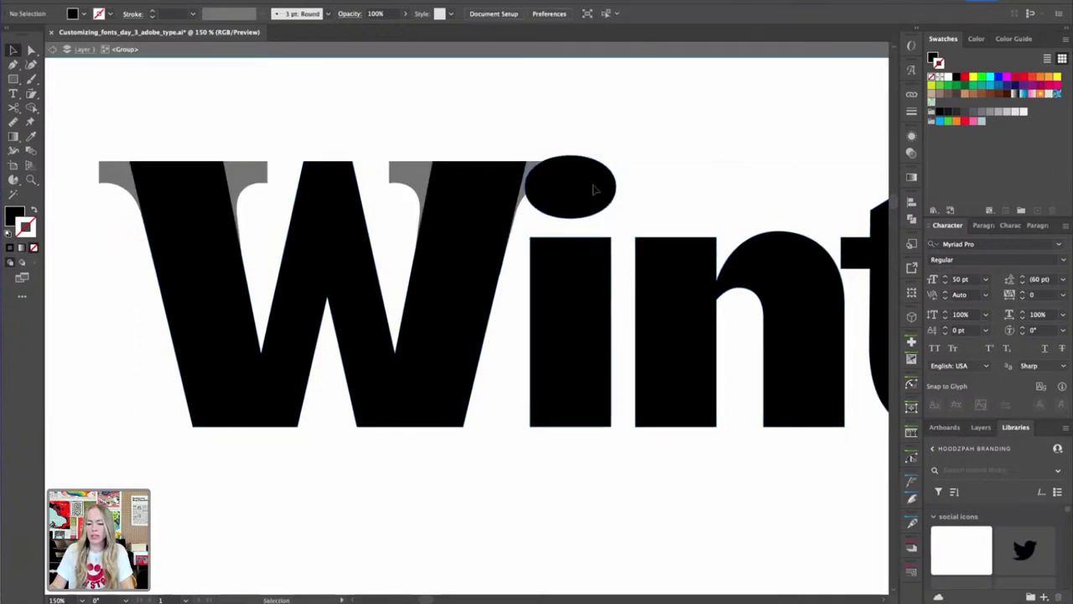
{"action": "double_click", "coordinate": [604, 191]}
{"action": "left_click_drag", "start_coordinate": [604, 191], "coordinate": [604, 228]}
Lower the upper left corner of the i's stem and curve its top edge so it sweeps up to the dot's right side
{"action": "left_click", "coordinate": [566, 295]}
{"action": "key", "text": "a"}
{"action": "left_click_drag", "start_coordinate": [530, 242], "coordinate": [530, 282]}
{"action": "left_click_drag", "start_coordinate": [611, 242], "coordinate": [614, 212]}
{"action": "left_click", "coordinate": [673, 179]}
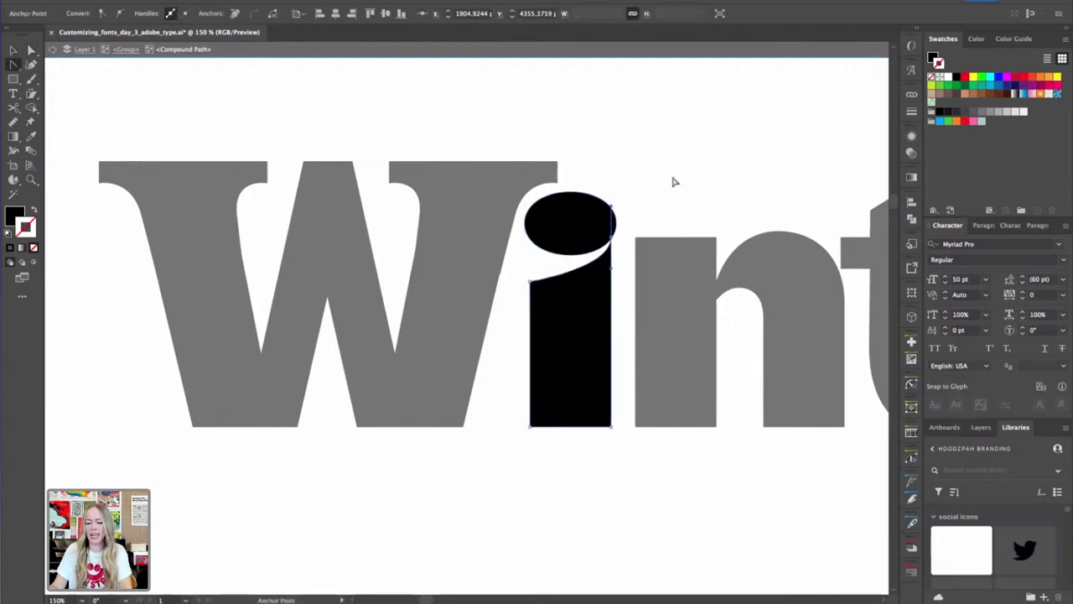
{"action": "key", "text": "ctrl+0"}
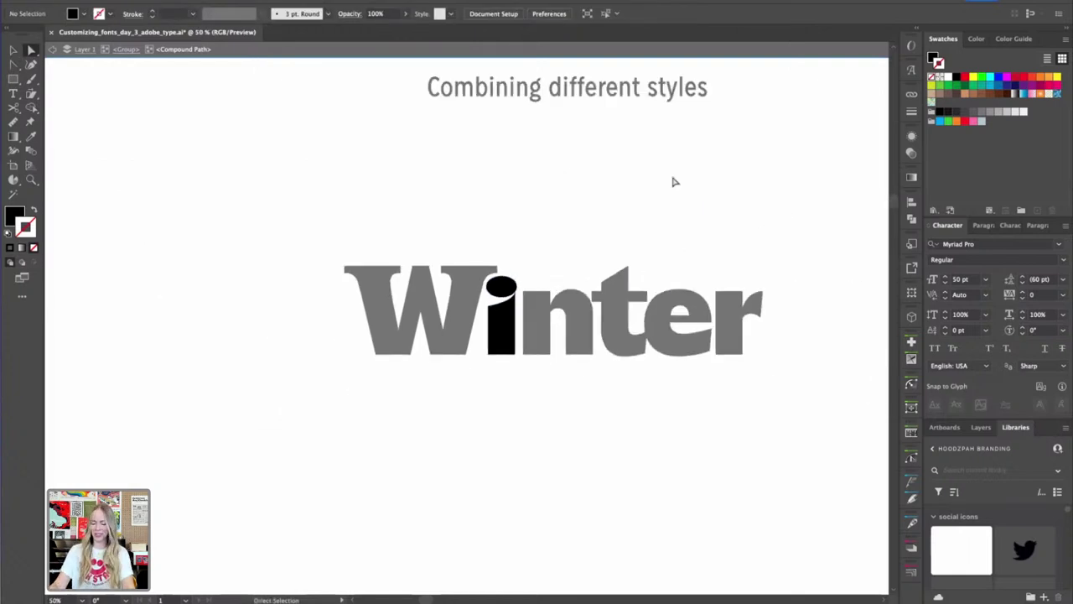
{"action": "key", "text": "Escape"}
Add an anchor point on the curved top edge of the i's stem, just below where it meets the dot
{"action": "key", "text": "super+="}
{"action": "key", "text": "super+="}
{"action": "key", "text": "super+="}
{"action": "key", "text": "super+="}
{"action": "key", "text": "super+="}
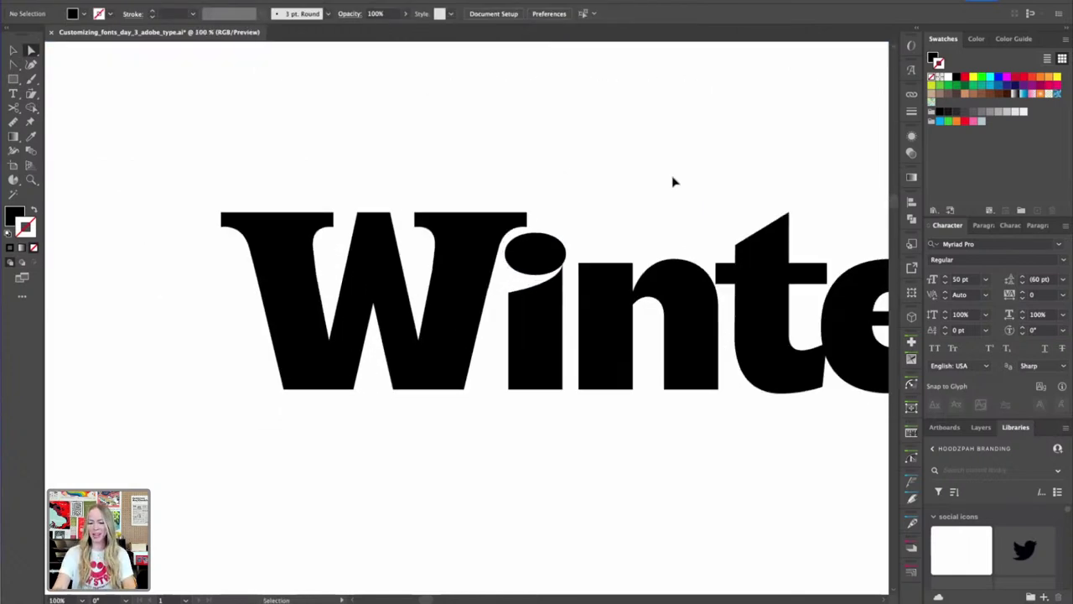
{"action": "key", "text": "z"}
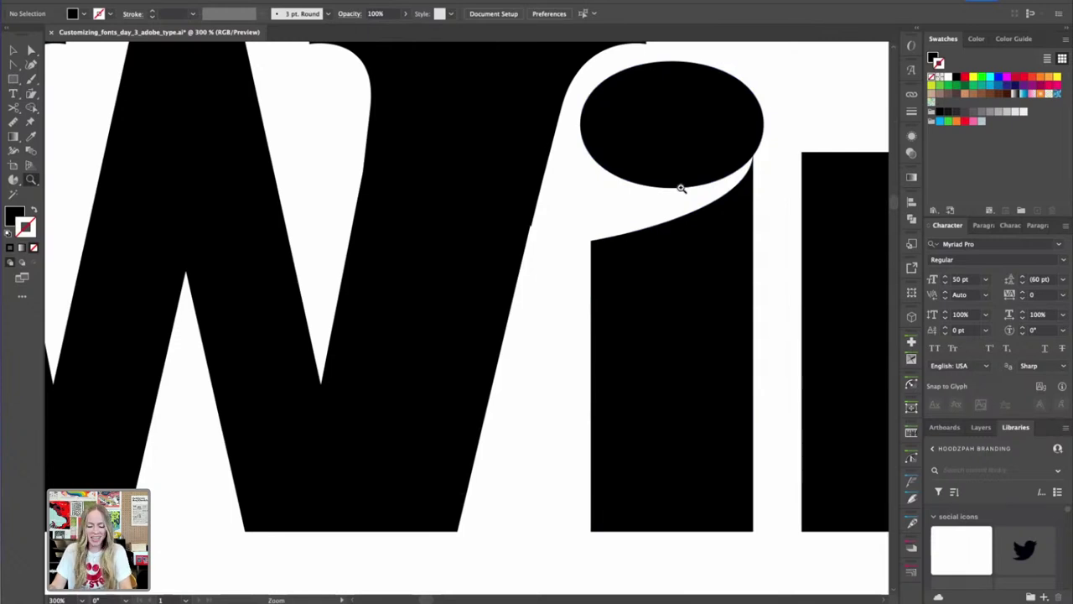
{"action": "key", "text": "a"}
{"action": "key", "text": "plus"}
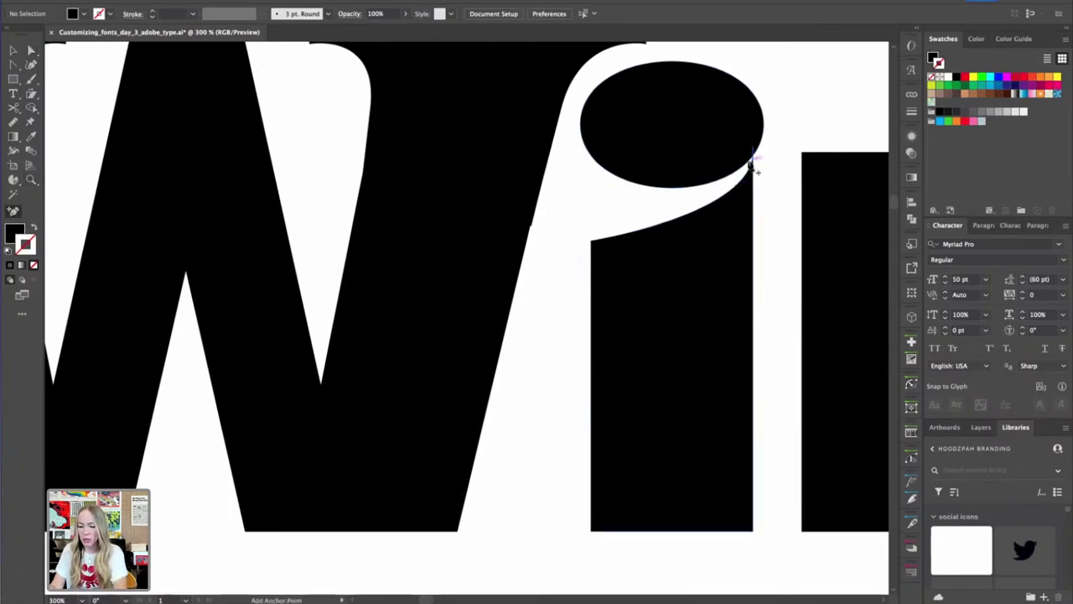
{"action": "left_click", "coordinate": [749, 178]}
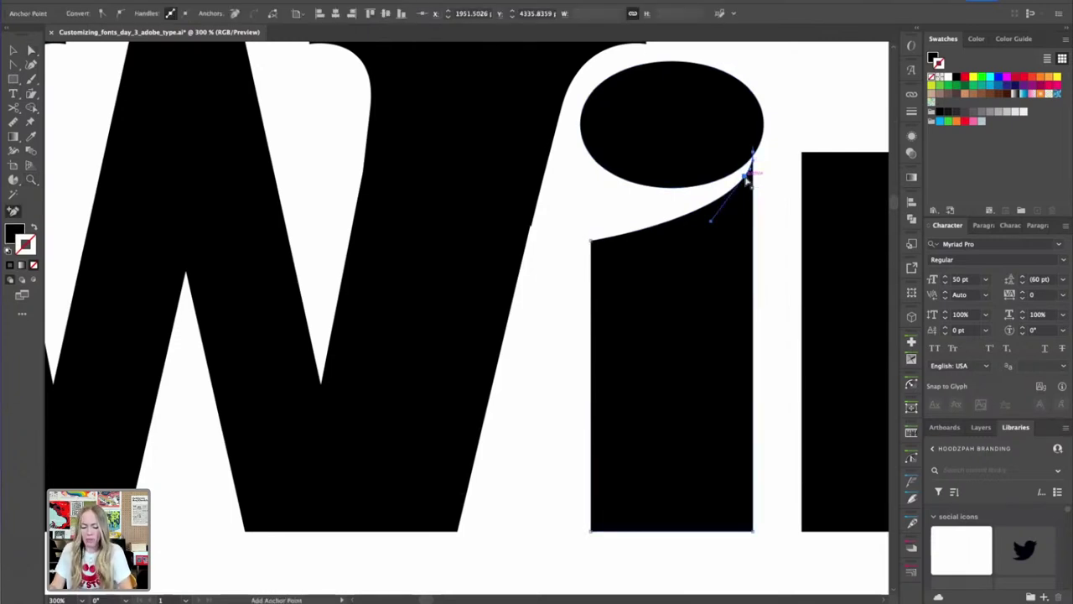
Move the new anchor point up into the dot and reshape the curve so the i's stem joins the dot with a thicker connection
{"action": "key", "text": "a"}
{"action": "left_click_drag", "start_coordinate": [746, 177], "coordinate": [743, 158]}
{"action": "left_click_drag", "start_coordinate": [711, 202], "coordinate": [742, 228]}
{"action": "left_click", "coordinate": [797, 106]}
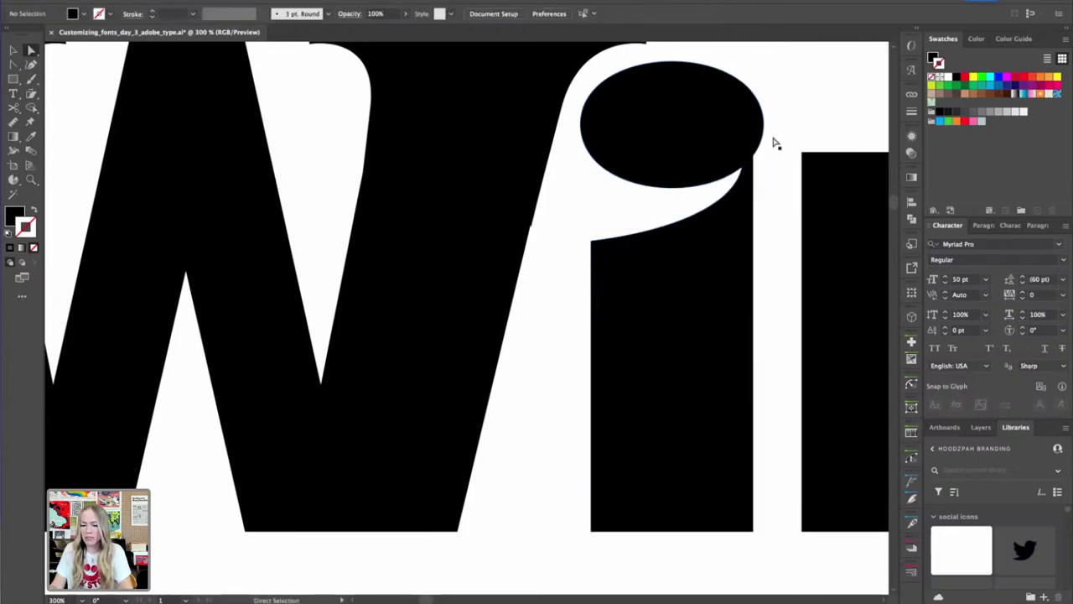
{"action": "left_click", "coordinate": [743, 157]}
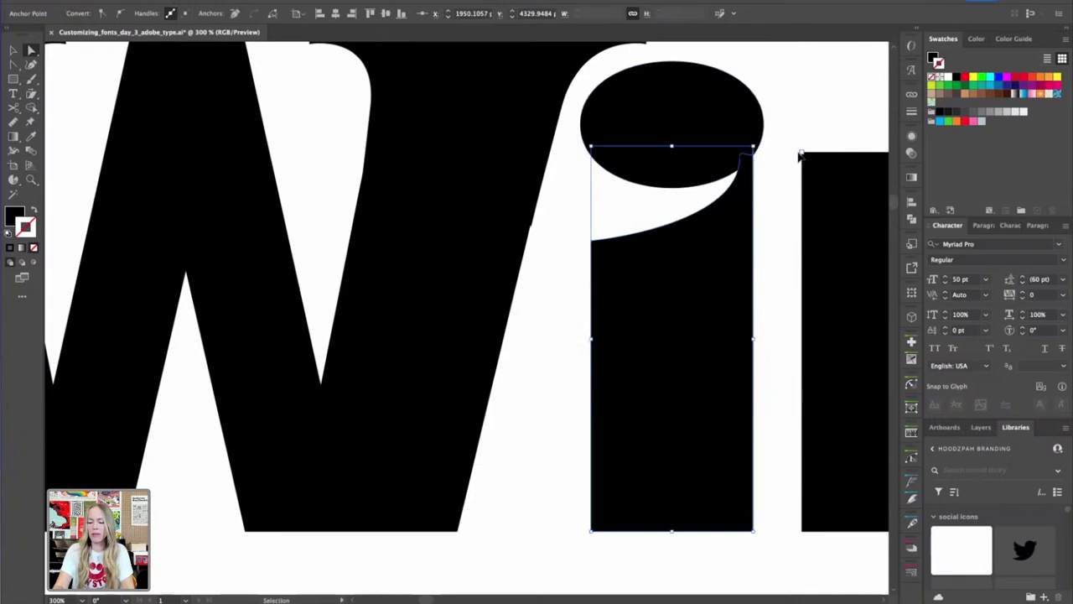
{"action": "key", "text": "ctrl+1"}
{"action": "left_click", "coordinate": [690, 165]}
{"action": "key", "text": "ctrl+minus"}
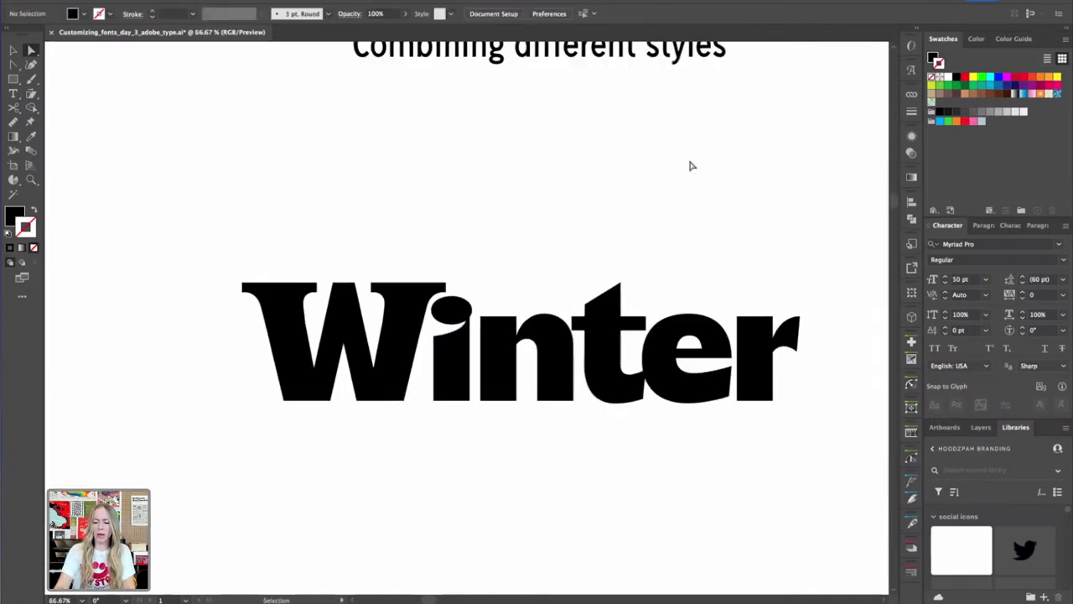
Fine-tune the anchor point where the W's right serif curves into its stem, beside the i's dot
{"action": "key", "text": "ctrl+plus"}
{"action": "key", "text": "ctrl+plus"}
{"action": "key", "text": "ctrl+plus"}
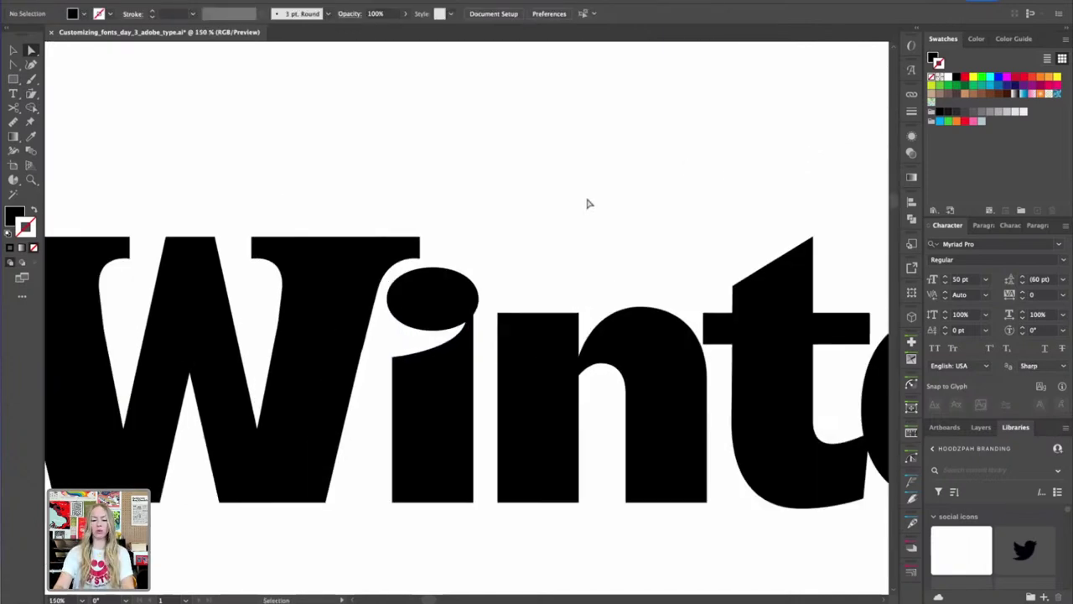
{"action": "key", "text": "z"}
{"action": "left_click", "coordinate": [357, 306]}
{"action": "key", "text": "a"}
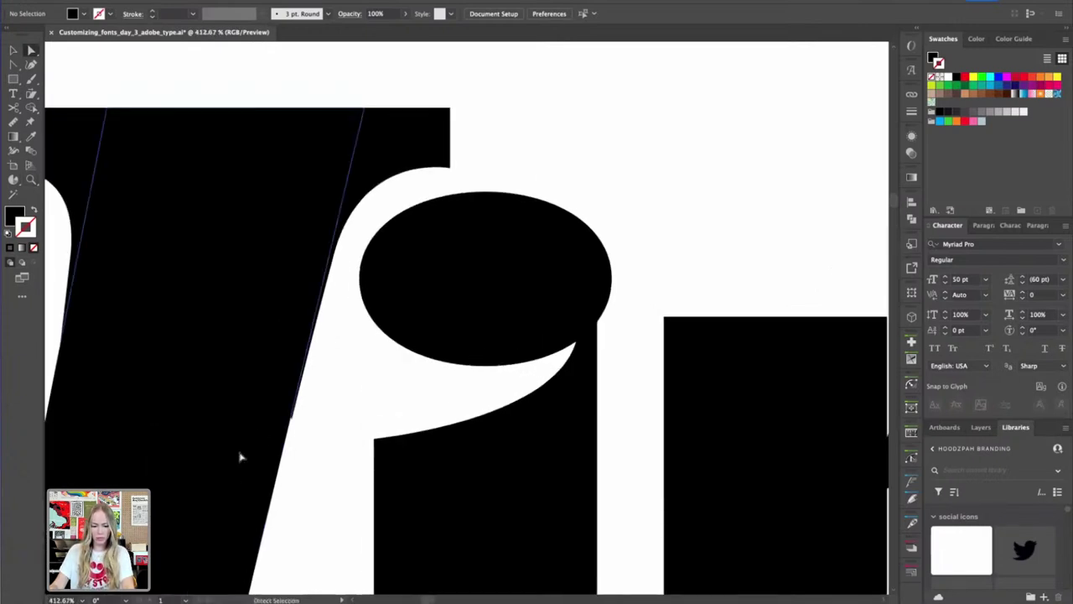
{"action": "left_click", "coordinate": [363, 151]}
{"action": "left_click", "coordinate": [455, 151]}
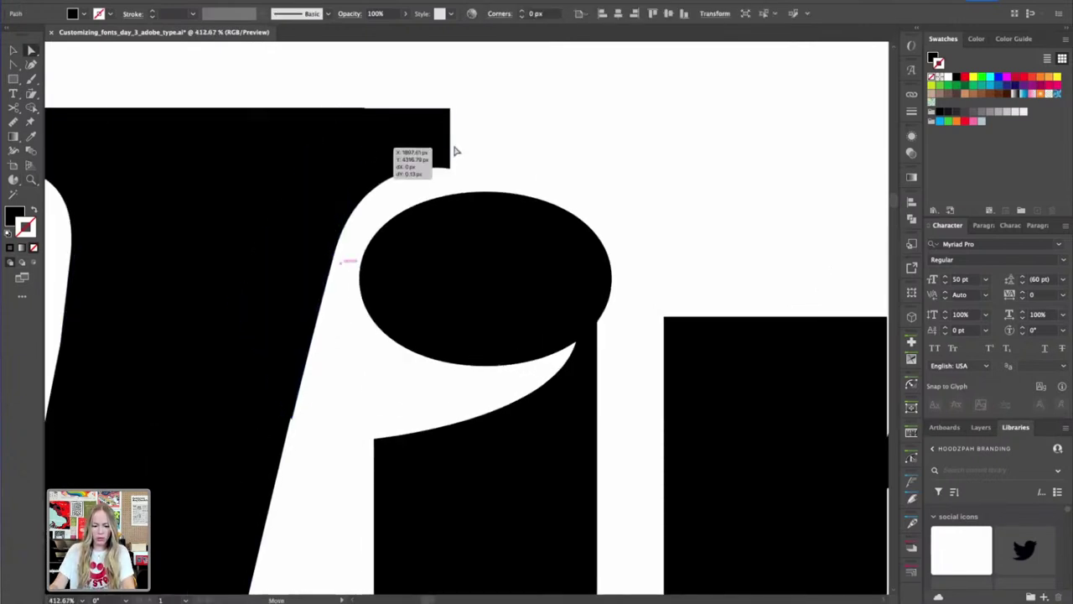
Go from the Winter wordmark to the GREMLINS text and examine its character sizing and overall word shape
{"action": "key", "text": "ctrl+minus"}
{"action": "key", "text": "ctrl+minus"}
{"action": "key", "text": "ctrl+minus"}
{"action": "key", "text": "ctrl+minus"}
{"action": "key", "text": "ctrl+minus"}
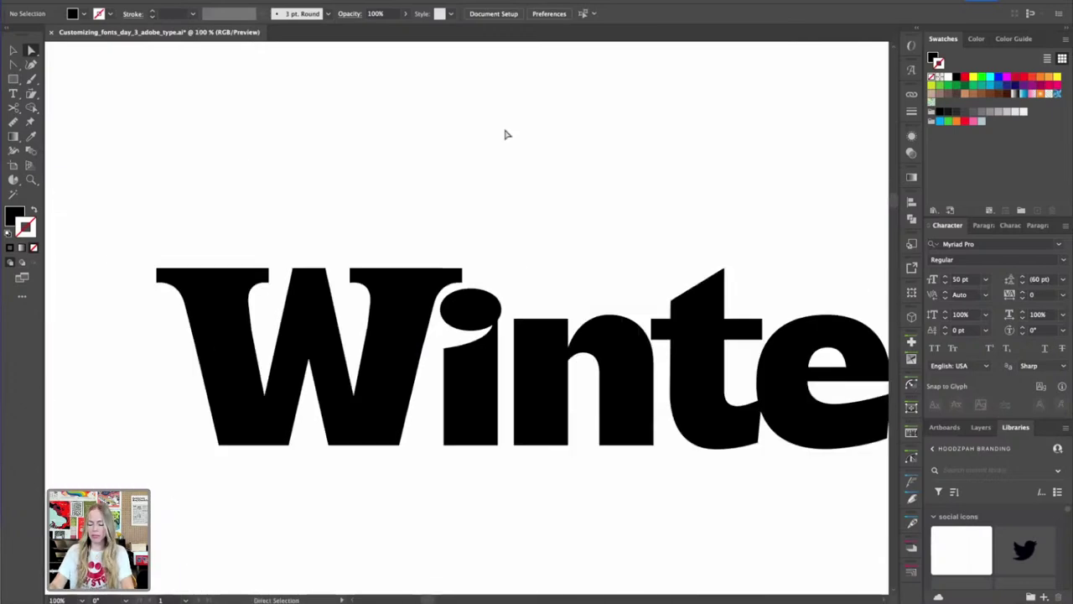
{"action": "key", "text": "a"}
{"action": "key", "text": "ctrl+minus"}
{"action": "key", "text": "ctrl+minus"}
{"action": "key", "text": "ctrl+minus"}
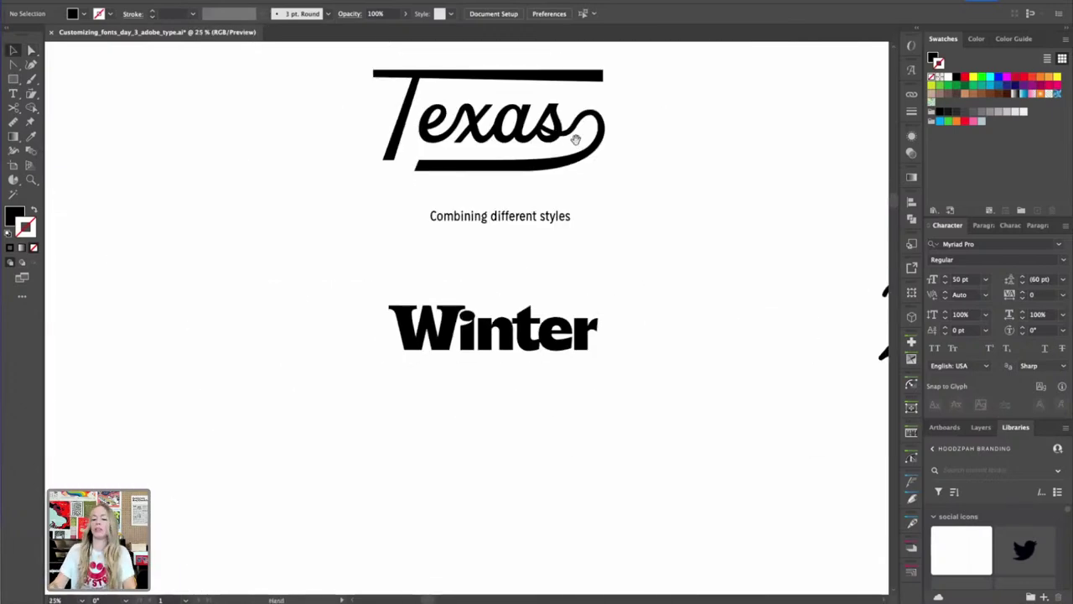
{"action": "left_click_drag", "start_coordinate": [670, 130], "coordinate": [390, 308]}
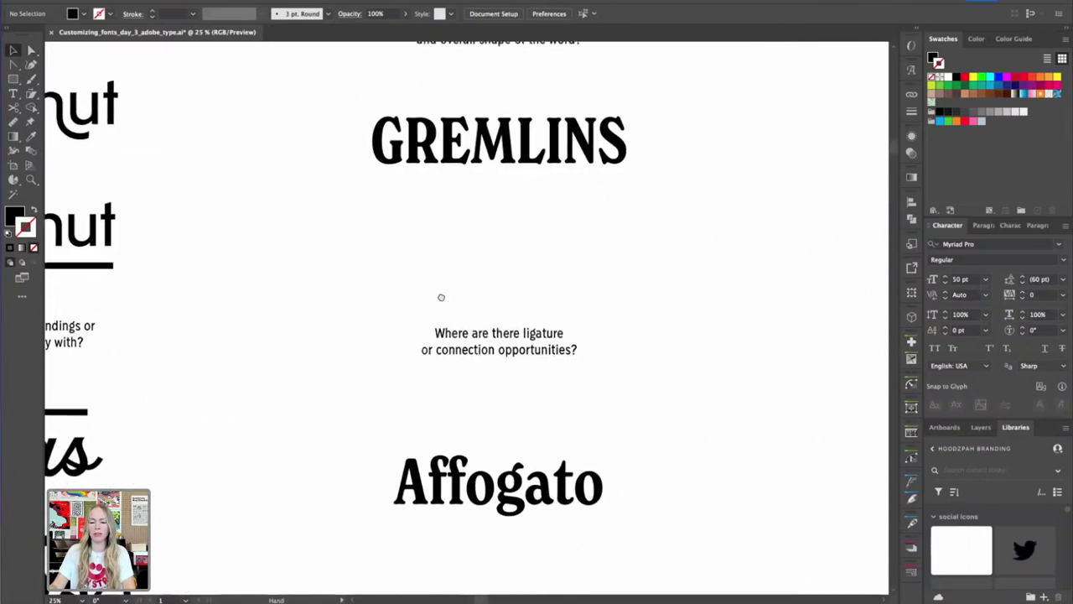
{"action": "left_click_drag", "start_coordinate": [546, 166], "coordinate": [527, 279]}
{"action": "left_click", "coordinate": [596, 231]}
{"action": "key", "text": "super+equal"}
{"action": "key", "text": "super+equal"}
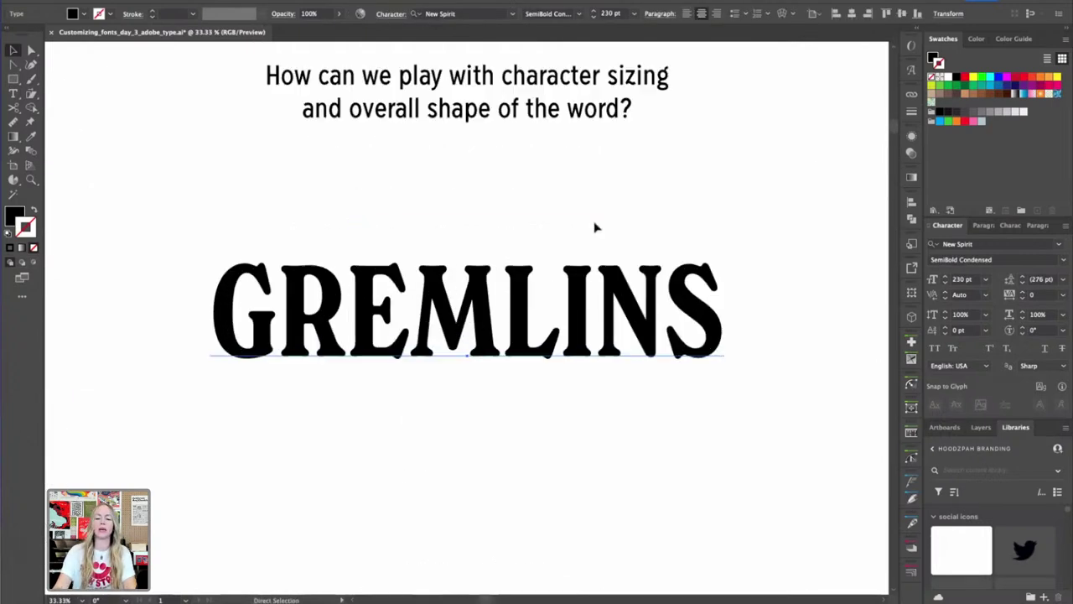
{"action": "key", "text": "v"}
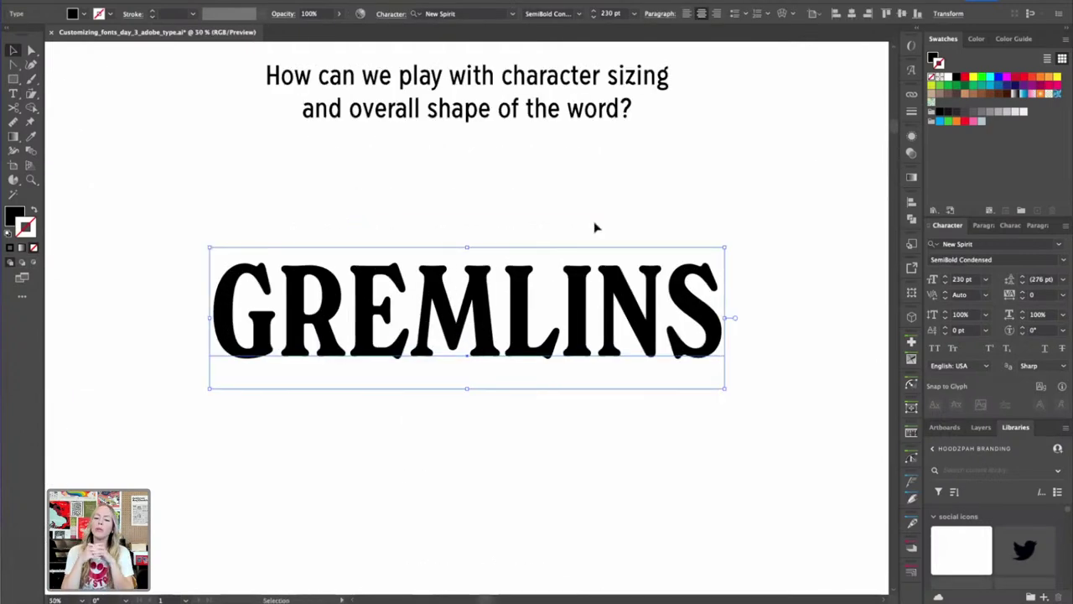
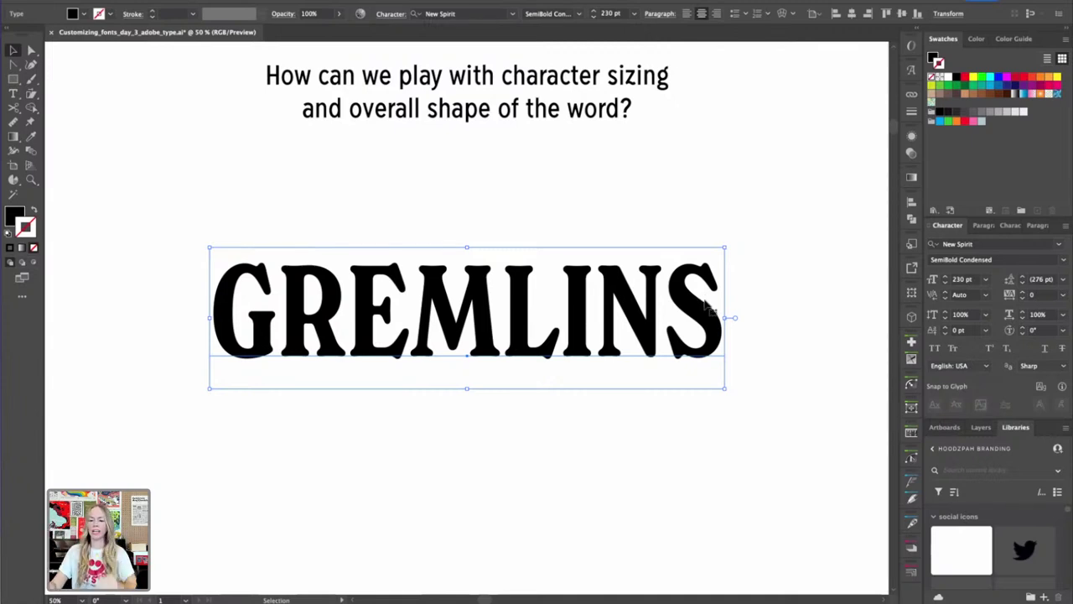
{"action": "left_click", "coordinate": [707, 199]}
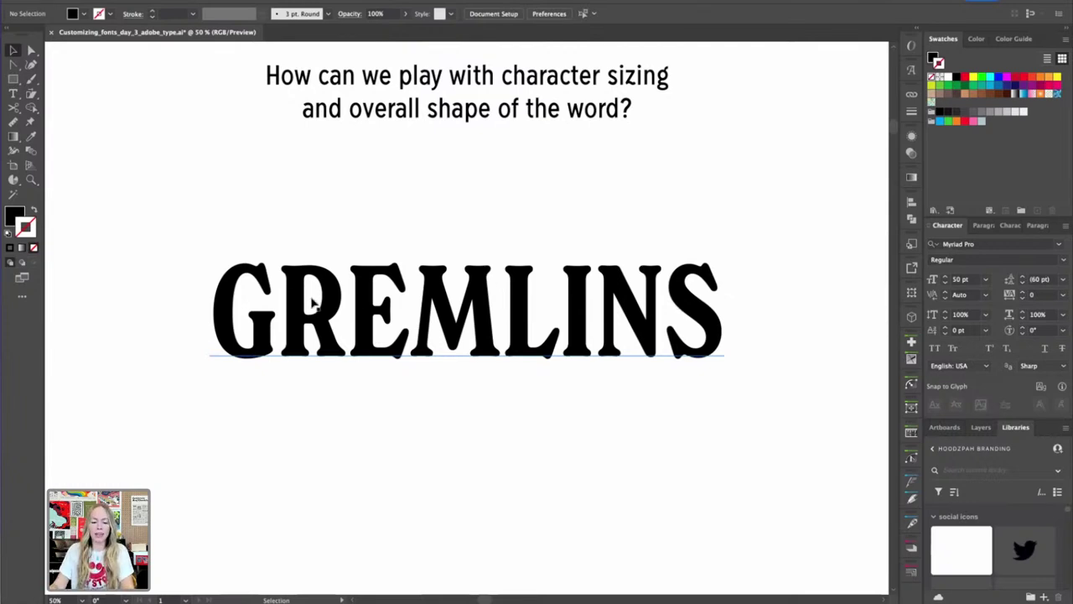
Cut the letter G out of the word GREMLINS, leaving REMLINS as the text
{"action": "left_click_drag", "start_coordinate": [293, 301], "coordinate": [211, 302]}
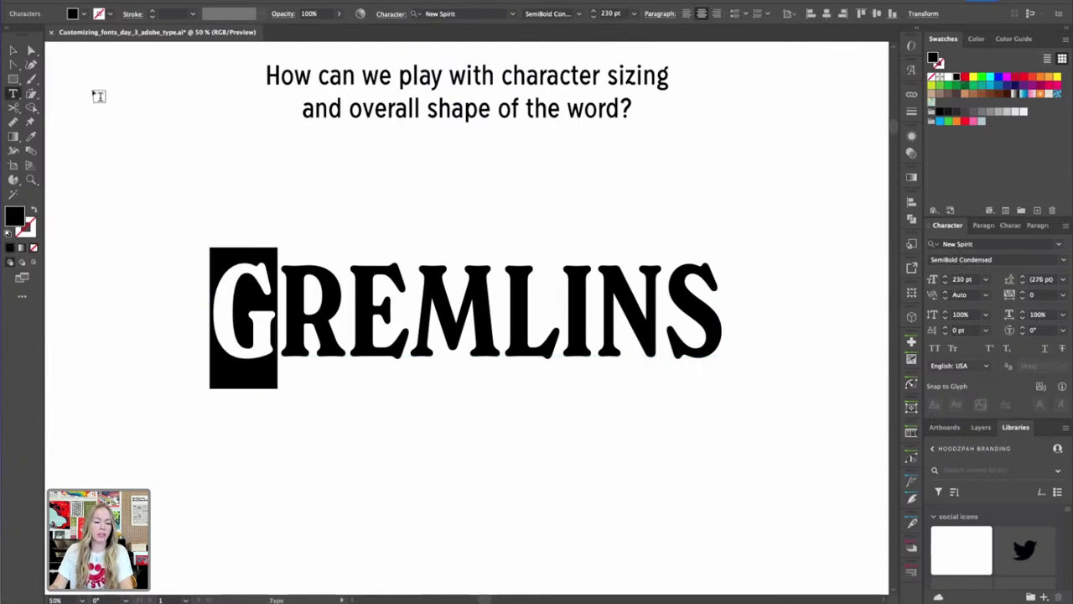
{"action": "left_click", "coordinate": [11, 51]}
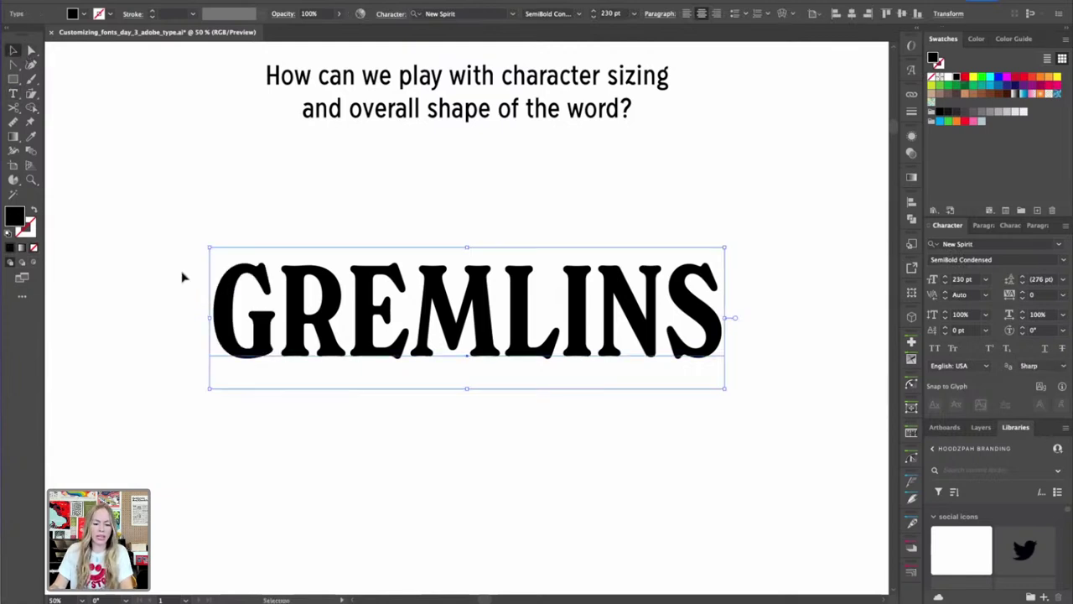
{"action": "double_click", "coordinate": [263, 300]}
{"action": "left_click_drag", "start_coordinate": [263, 300], "coordinate": [192, 288]}
{"action": "key", "text": "super+c"}
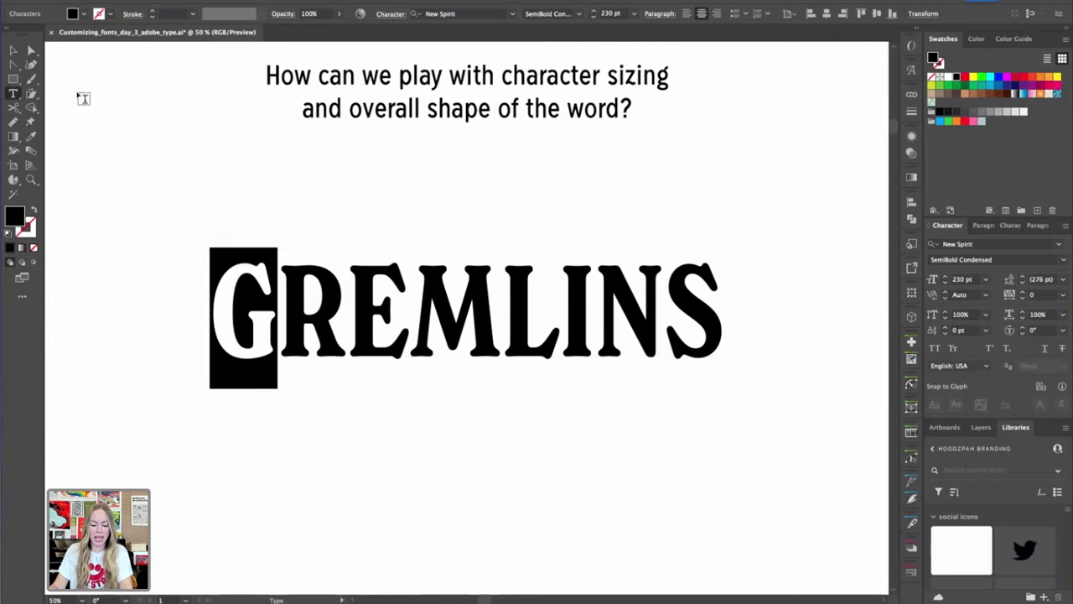
{"action": "key", "text": "BackSpace"}
{"action": "key", "text": "Escape"}
{"action": "left_click", "coordinate": [191, 173]}
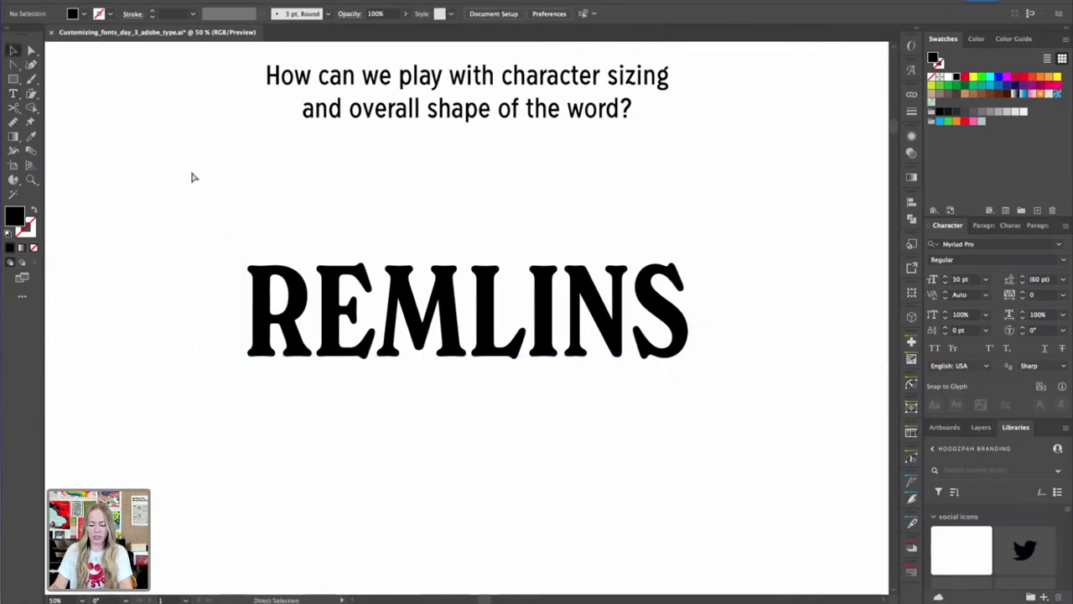
Paste the G as its own text object in front of REMLINS and enlarge it to 316 pt
{"action": "key", "text": "super+v"}
{"action": "left_click_drag", "start_coordinate": [219, 194], "coordinate": [223, 304]}
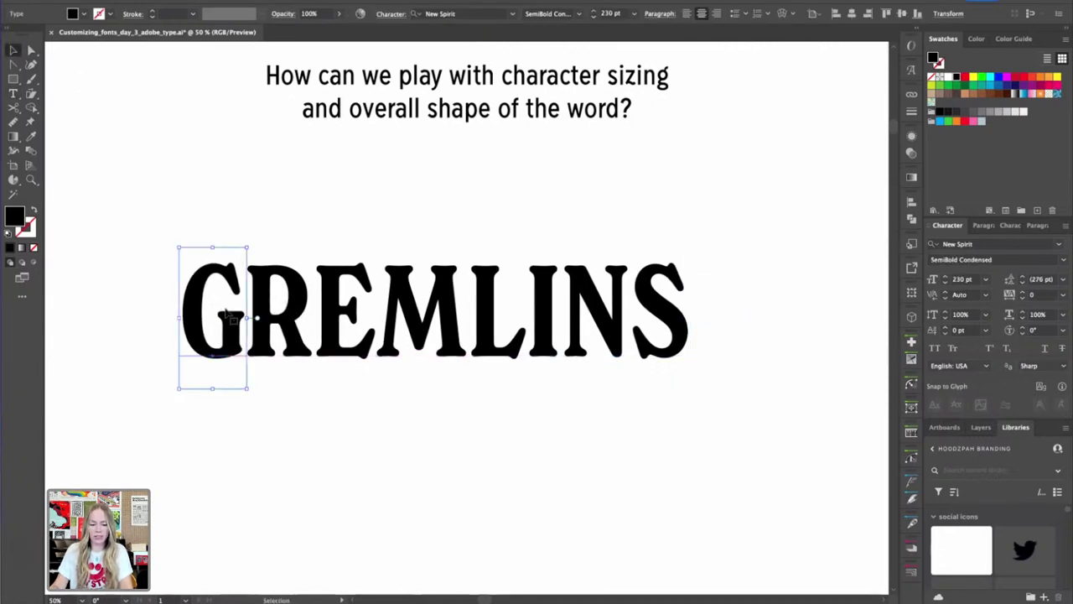
{"action": "left_click_drag", "start_coordinate": [214, 249], "coordinate": [213, 223]}
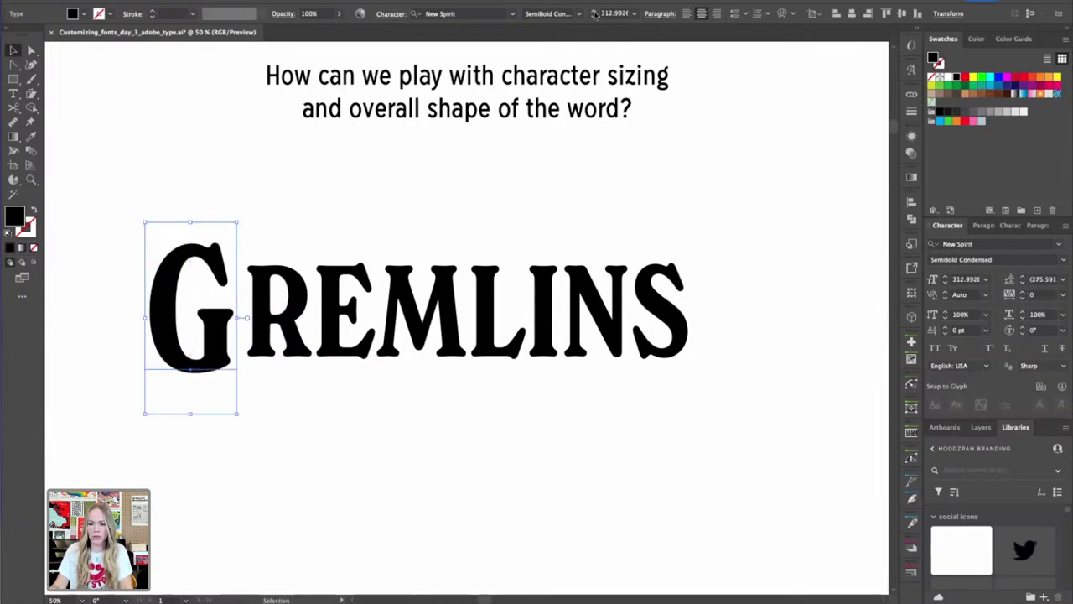
Remove the final S from REMLINS so the middle text reads REMLIN
{"action": "left_click", "coordinate": [670, 266]}
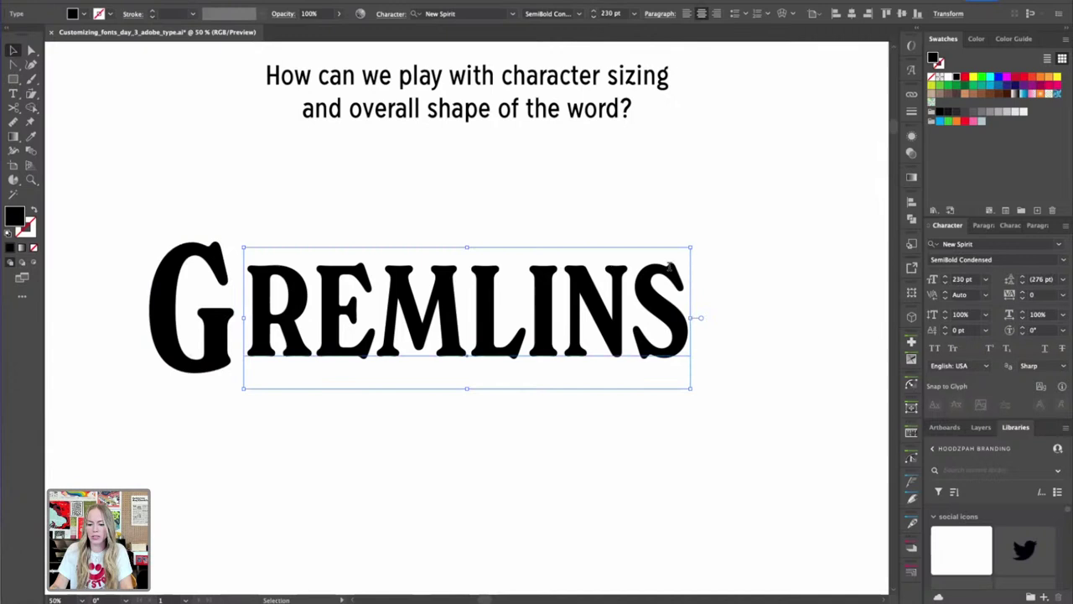
{"action": "double_click", "coordinate": [670, 267]}
{"action": "left_click_drag", "start_coordinate": [641, 281], "coordinate": [711, 290]}
{"action": "key", "text": "super+x"}
{"action": "left_click", "coordinate": [15, 49]}
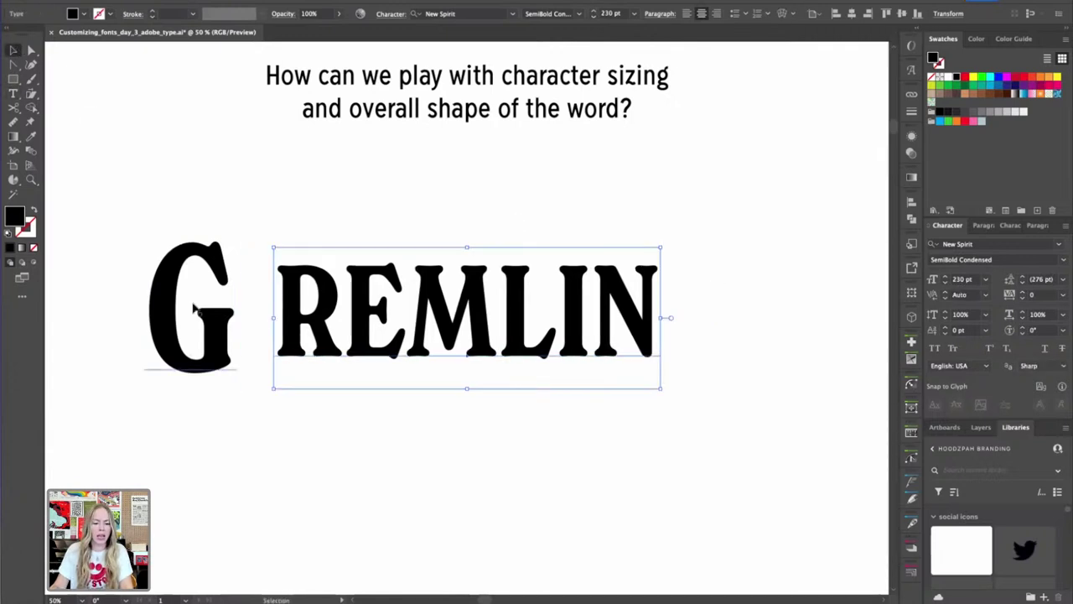
Duplicate the large G to the end of the word and change the copy's letter to S
{"action": "left_click_drag", "start_coordinate": [196, 334], "coordinate": [723, 334]}
{"action": "double_click", "coordinate": [723, 333]}
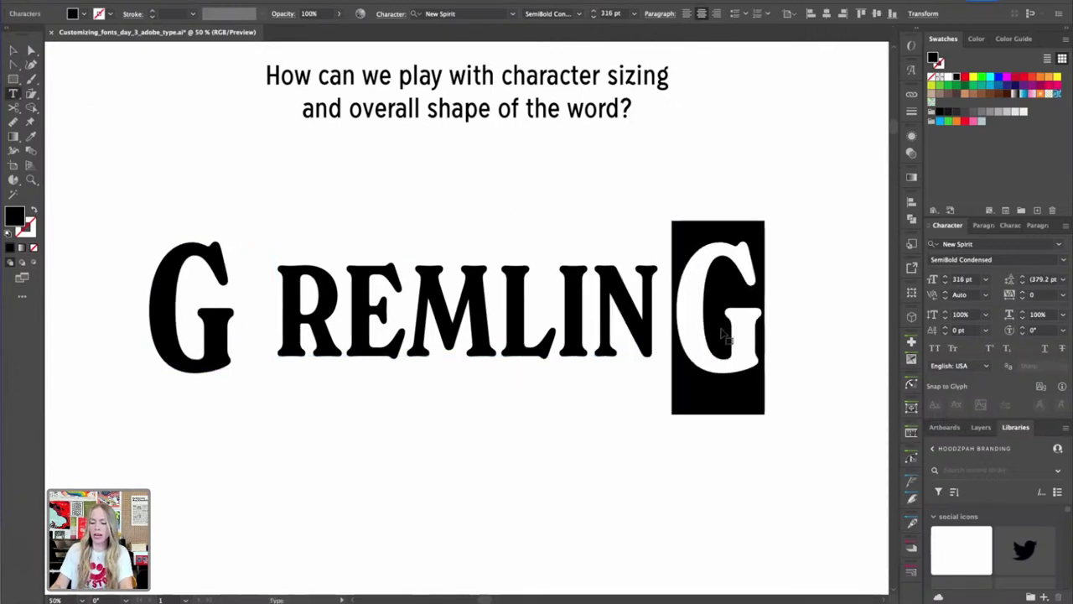
{"action": "type", "text": "S"}
{"action": "key", "text": "Escape"}
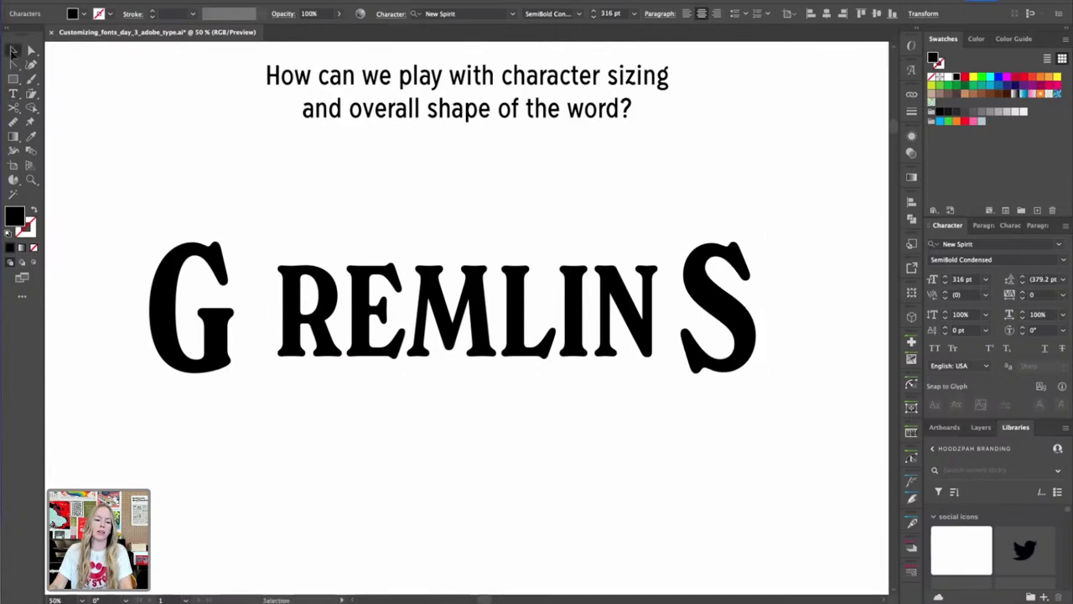
Nudge the large G horizontally toward the R to close the gap before REMLIN
{"action": "left_click", "coordinate": [199, 292]}
{"action": "key", "text": "shift+Right"}
{"action": "key", "text": "shift+Right"}
{"action": "key", "text": "shift+Right"}
{"action": "key", "text": "shift+Right"}
{"action": "key", "text": "shift+Right"}
{"action": "key", "text": "shift+Right"}
{"action": "key", "text": "shift+Right"}
{"action": "key", "text": "shift+Right"}
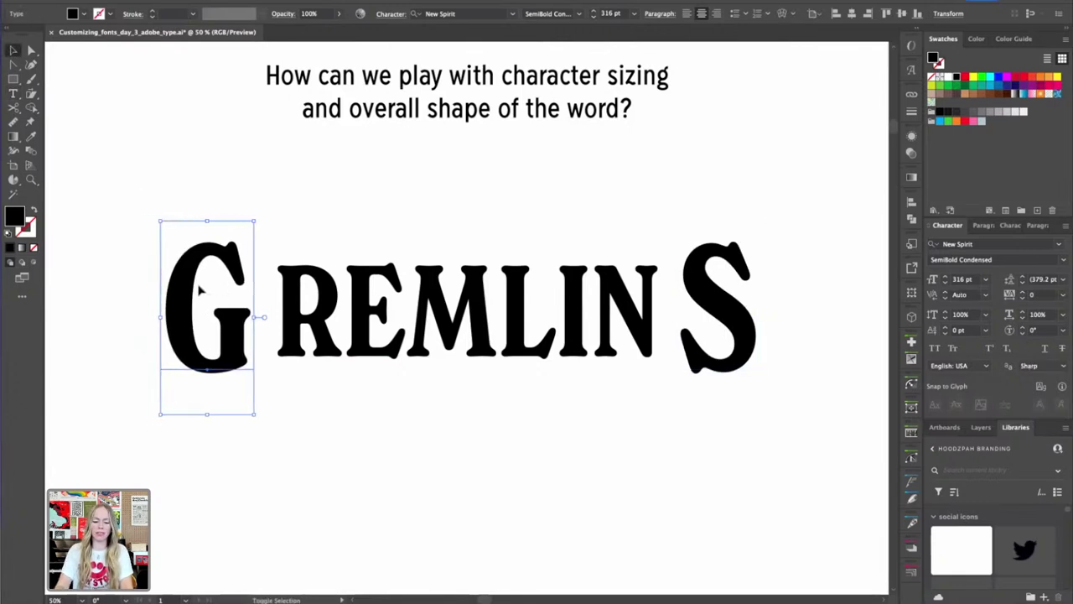
Bring the large S in close to the N and tighten the spacing between the G and the R
{"action": "left_click", "coordinate": [718, 310]}
{"action": "key", "text": "shift+Left"}
{"action": "key", "text": "shift+Left"}
{"action": "key", "text": "shift+Left"}
{"action": "key", "text": "shift+Left"}
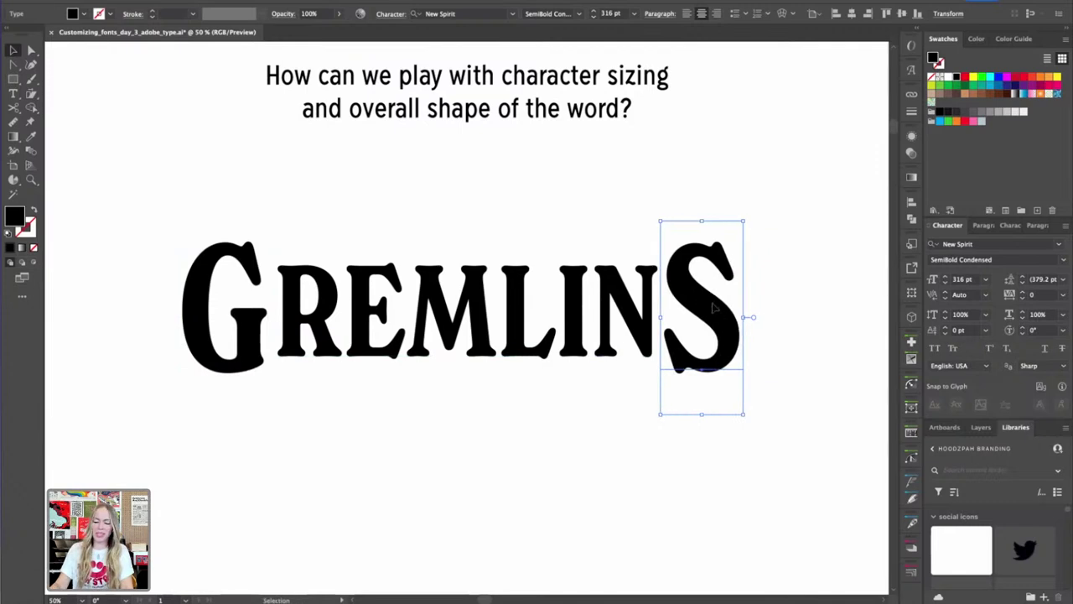
{"action": "left_click", "coordinate": [240, 261]}
{"action": "key", "text": "shift+Right"}
{"action": "left_click", "coordinate": [211, 175]}
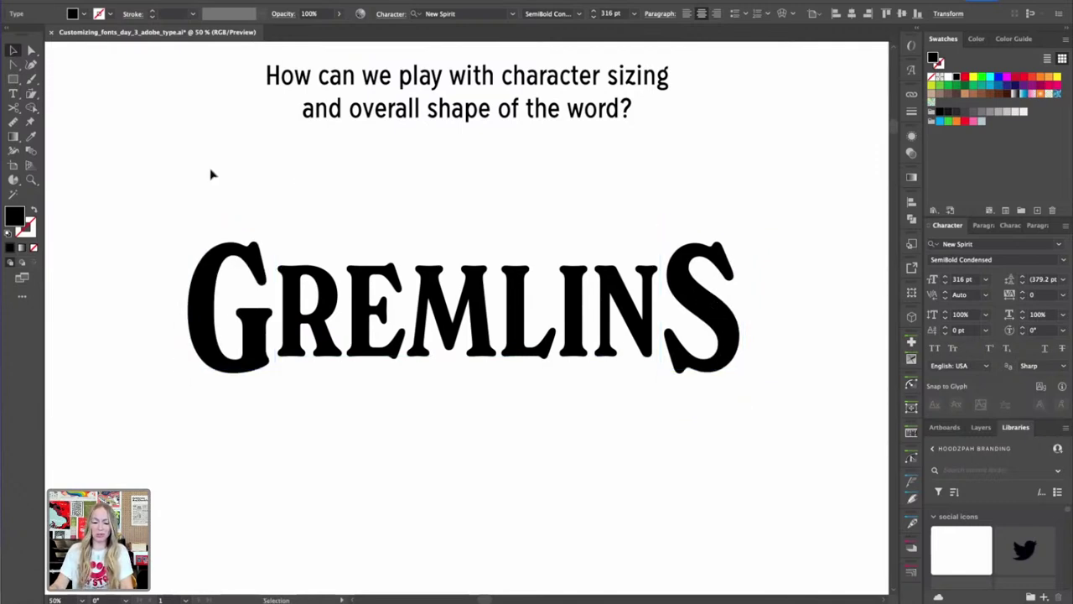
Lower the large G and S together so they hang below the baseline of the middle letters
{"action": "key", "text": "ctrl+minus"}
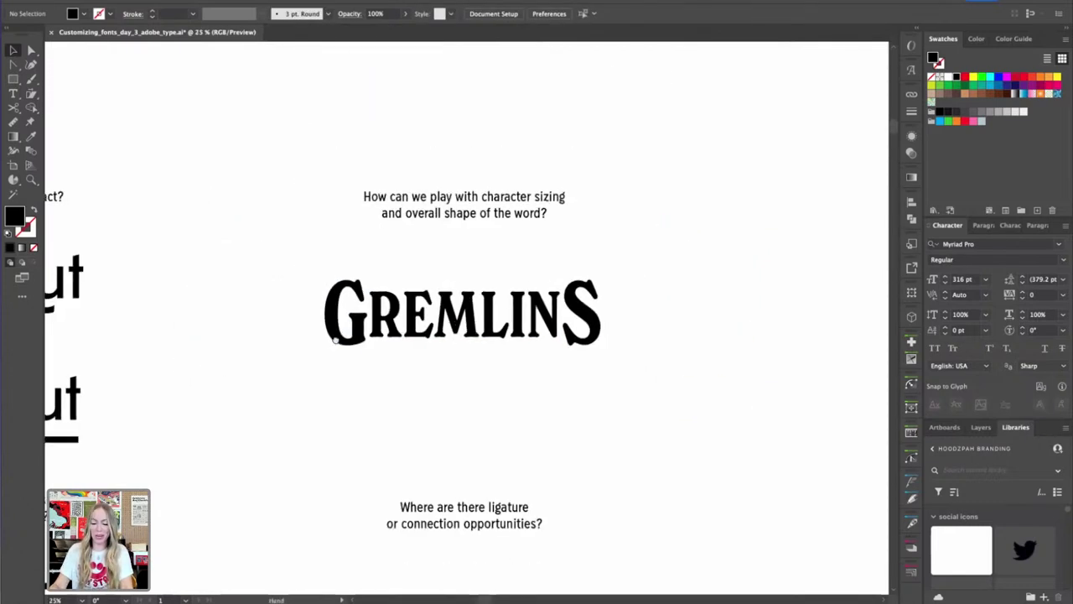
{"action": "left_click_drag", "start_coordinate": [399, 364], "coordinate": [335, 341]}
{"action": "key", "text": "ctrl+plus"}
{"action": "key", "text": "ctrl+plus"}
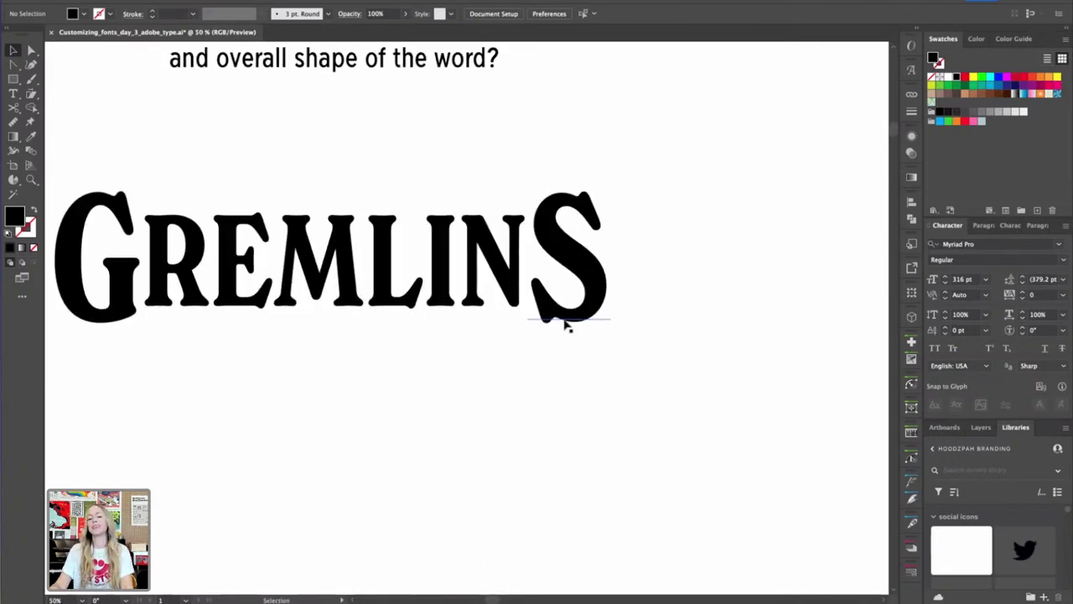
{"action": "left_click_drag", "start_coordinate": [567, 325], "coordinate": [567, 327]}
{"action": "left_click", "coordinate": [134, 238]}
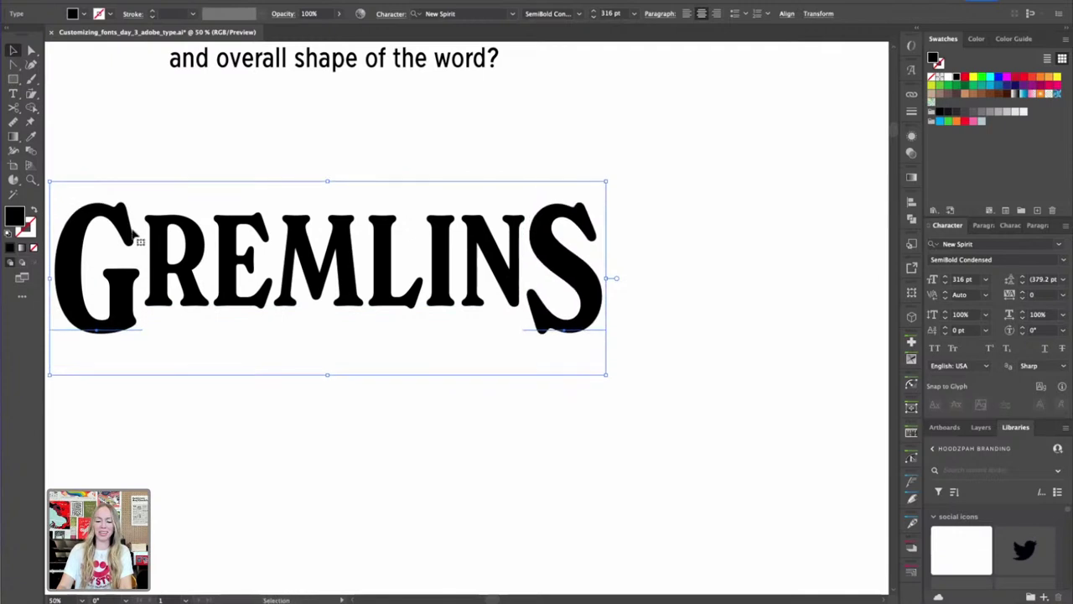
{"action": "key", "text": "Down"}
{"action": "key", "text": "Down"}
{"action": "key", "text": "Down"}
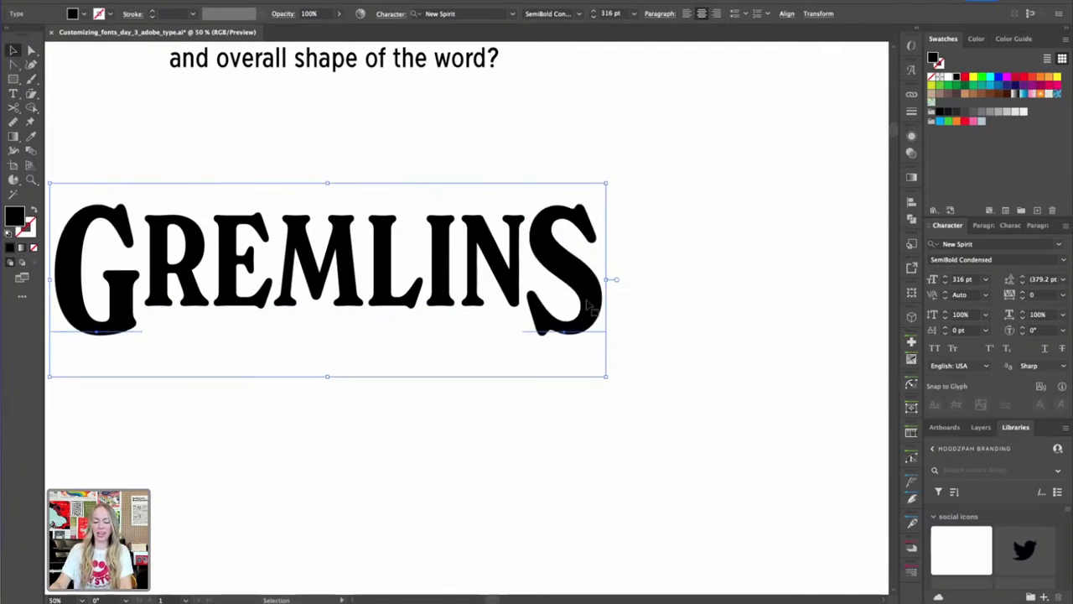
{"action": "left_click_drag", "start_coordinate": [661, 196], "coordinate": [757, 198]}
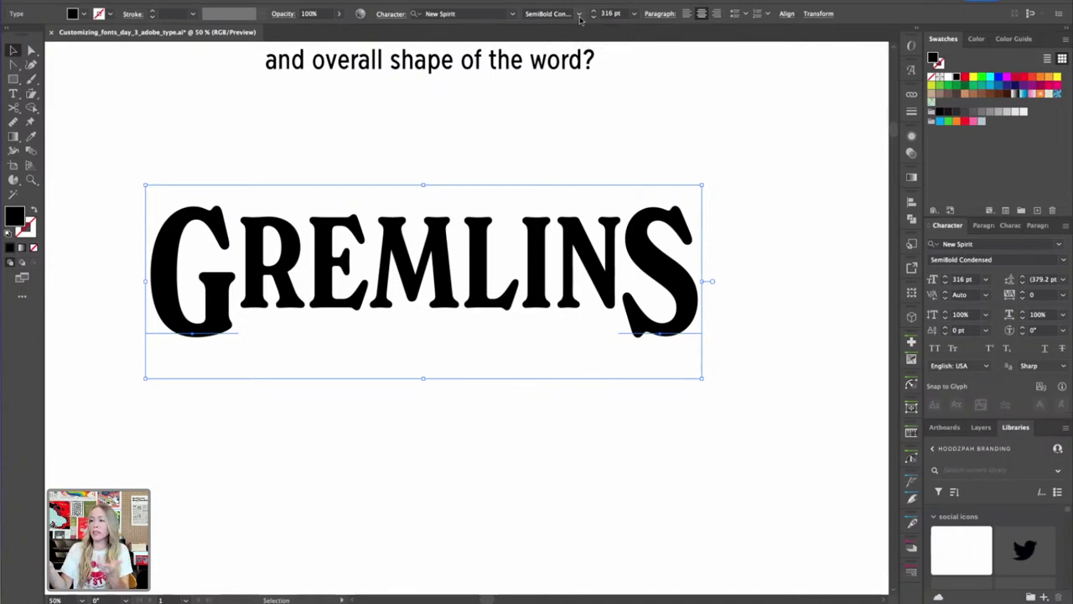
{"action": "left_click", "coordinate": [578, 15]}
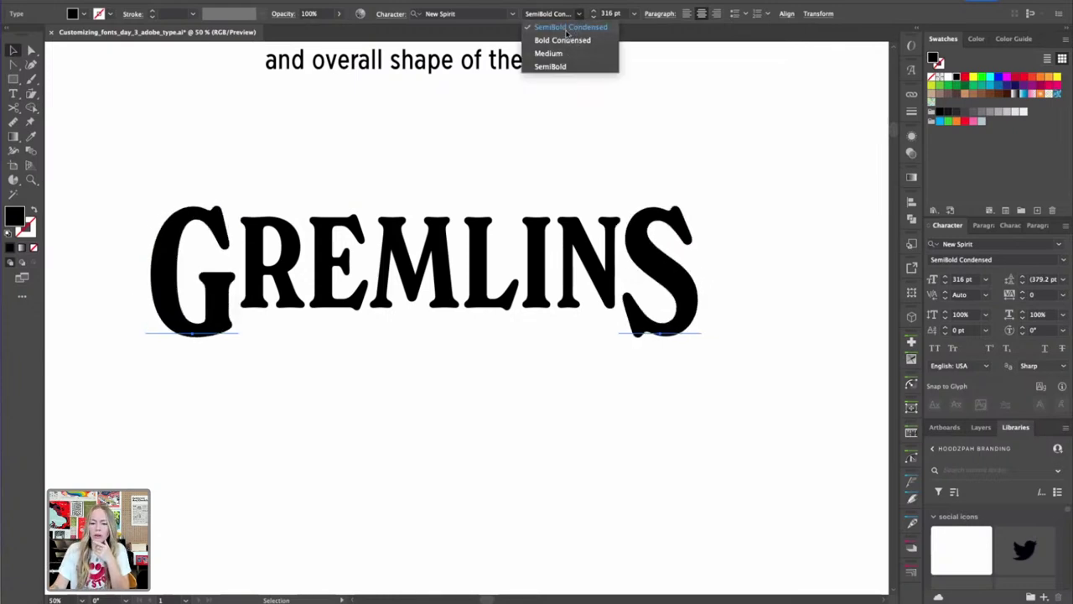
{"action": "left_click", "coordinate": [772, 160]}
{"action": "left_click", "coordinate": [772, 161]}
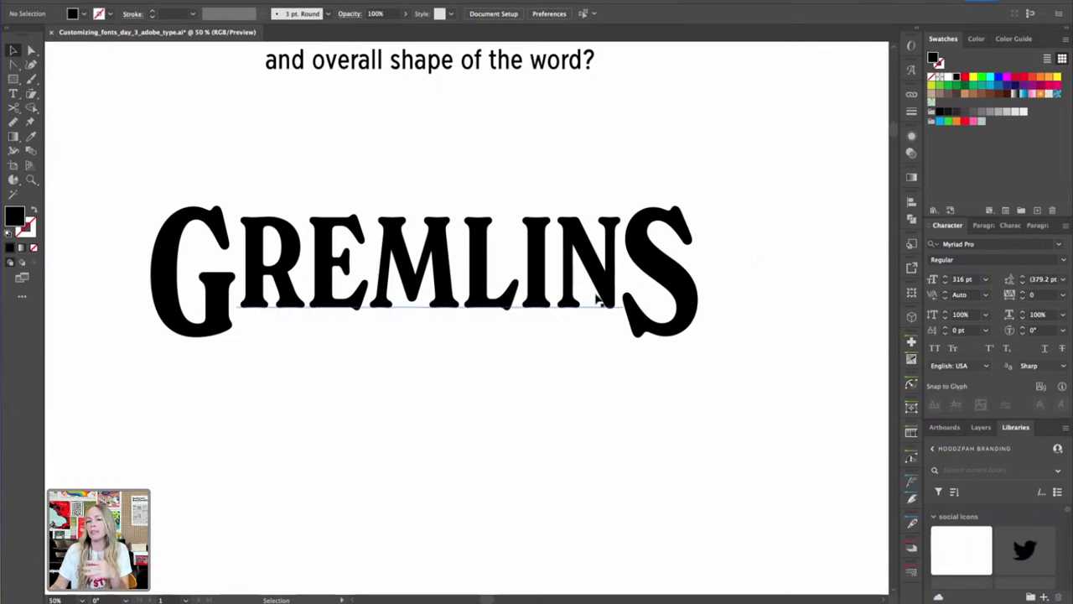
{"action": "key", "text": "ctrl+minus"}
{"action": "key", "text": "ctrl+minus"}
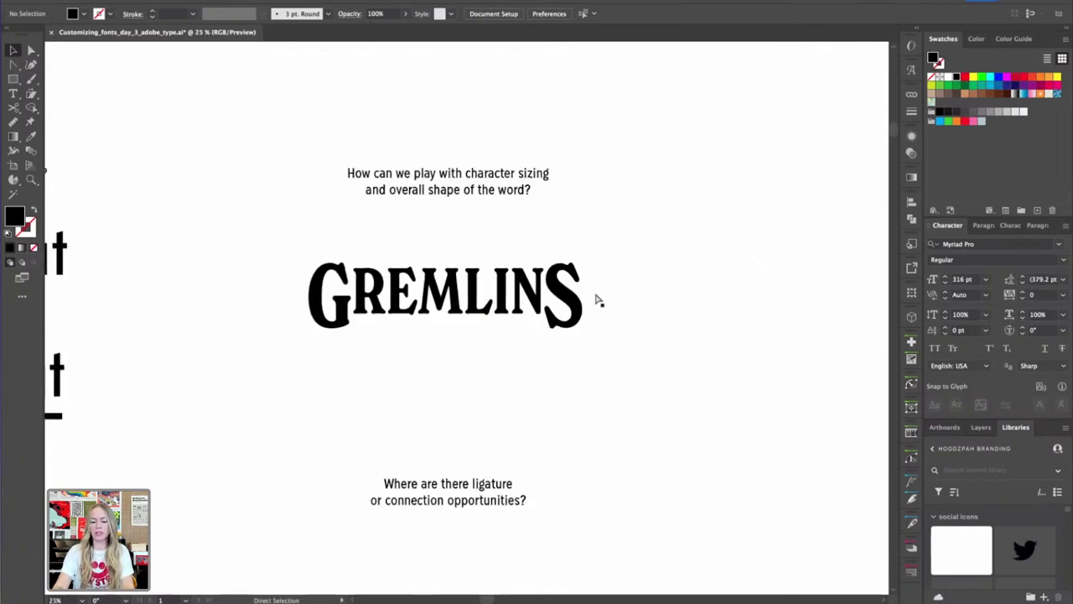
{"action": "key", "text": "ctrl+equal"}
{"action": "left_click_drag", "start_coordinate": [705, 235], "coordinate": [235, 351]}
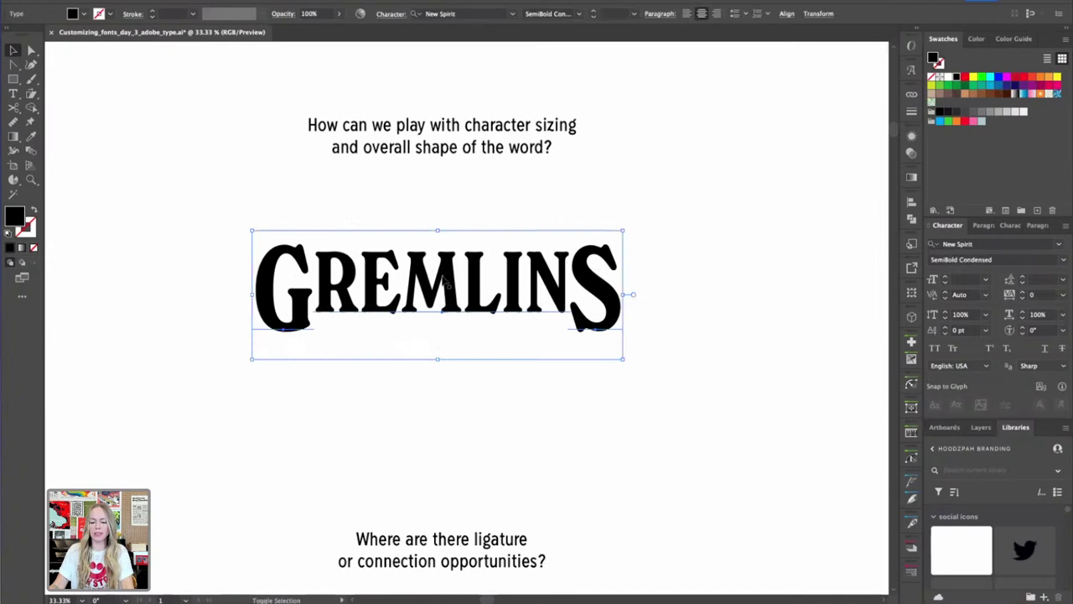
{"action": "left_click_drag", "start_coordinate": [454, 307], "coordinate": [454, 256]}
{"action": "key", "text": "ctrl+z"}
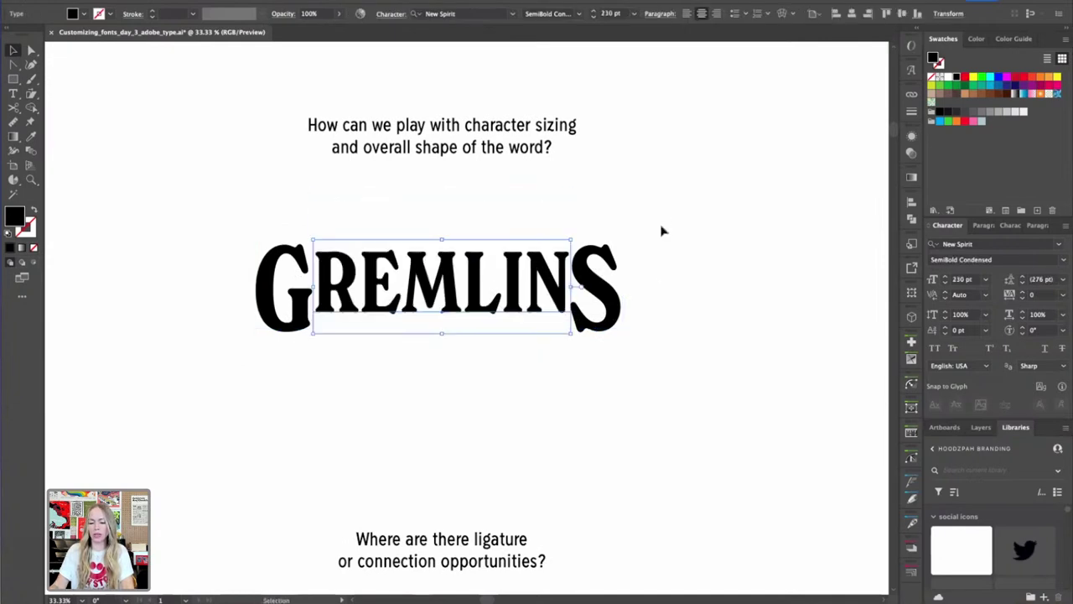
Duplicate the whole GREMLINS lettering and place the copy directly below the original
{"action": "left_click_drag", "start_coordinate": [648, 222], "coordinate": [297, 293]}
{"action": "left_click_drag", "start_coordinate": [412, 307], "coordinate": [450, 360]}
{"action": "key", "text": "ctrl+="}
{"action": "left_click", "coordinate": [427, 451]}
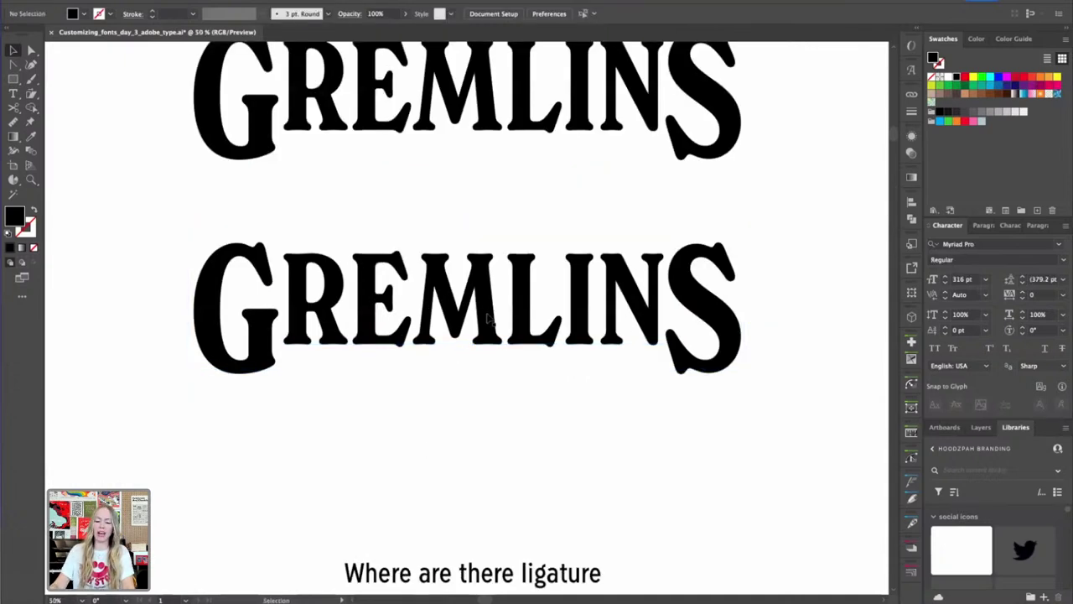
{"action": "left_click", "coordinate": [493, 308]}
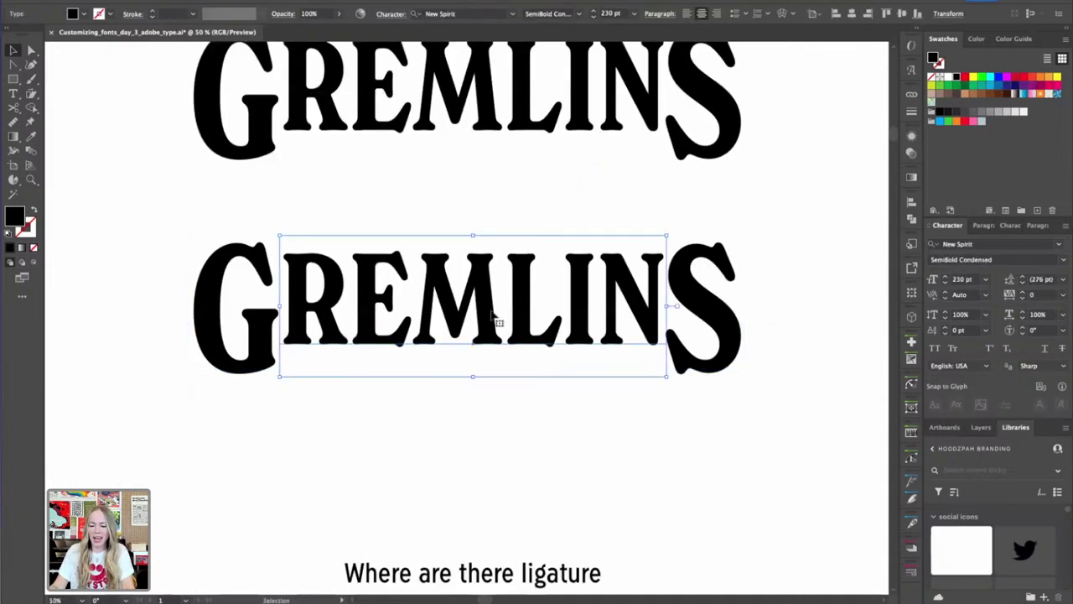
{"action": "left_click", "coordinate": [577, 14]}
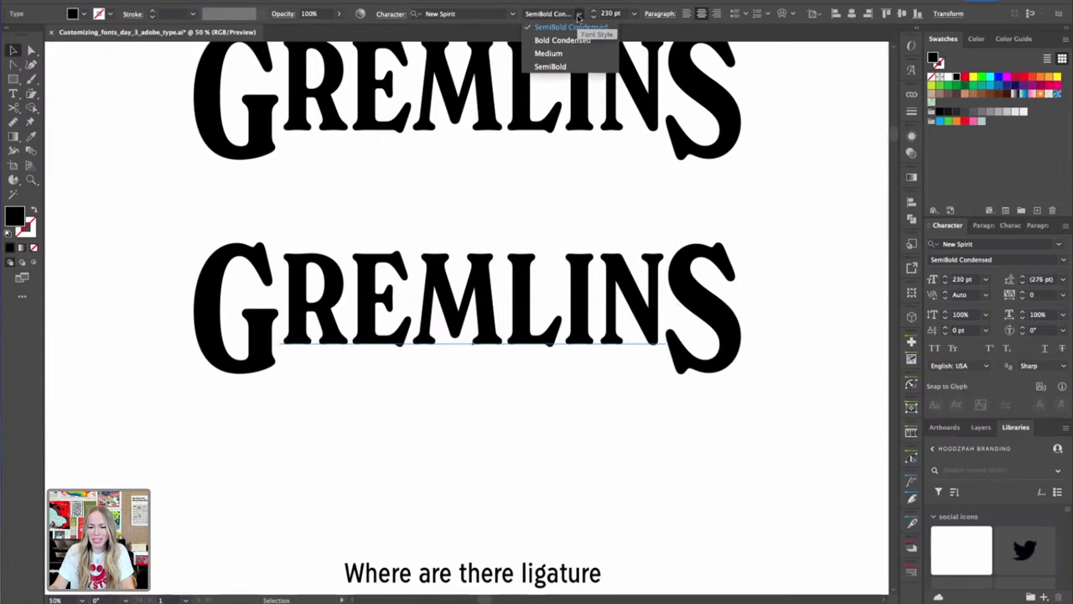
{"action": "left_click", "coordinate": [483, 379]}
{"action": "key", "text": "ctrl+minus"}
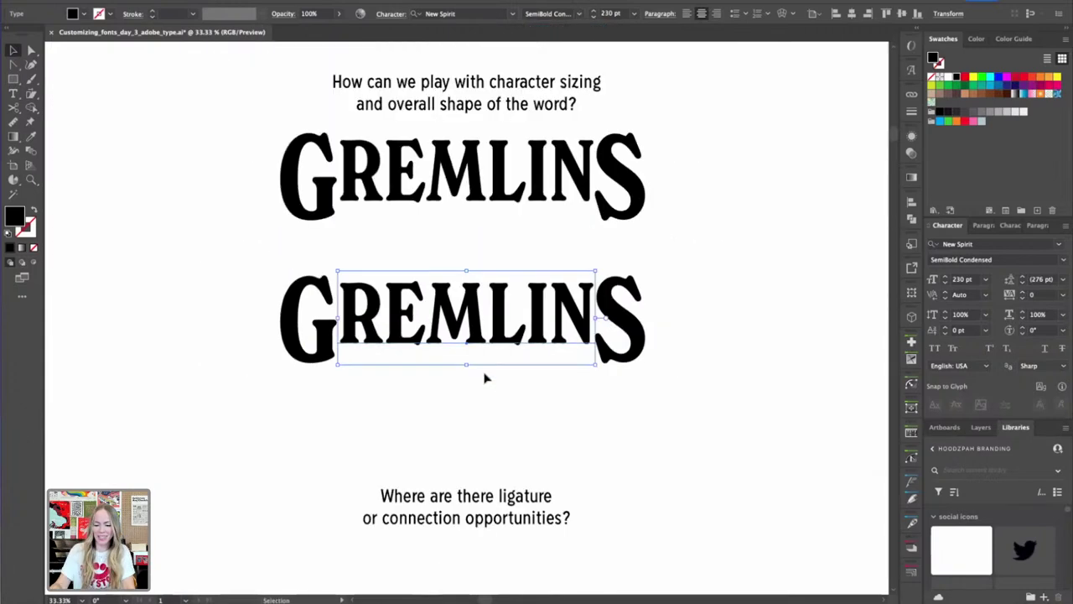
{"action": "left_click", "coordinate": [483, 423]}
{"action": "scroll", "coordinate": [637, 432], "scroll_direction": "down", "scroll_amount": 5}
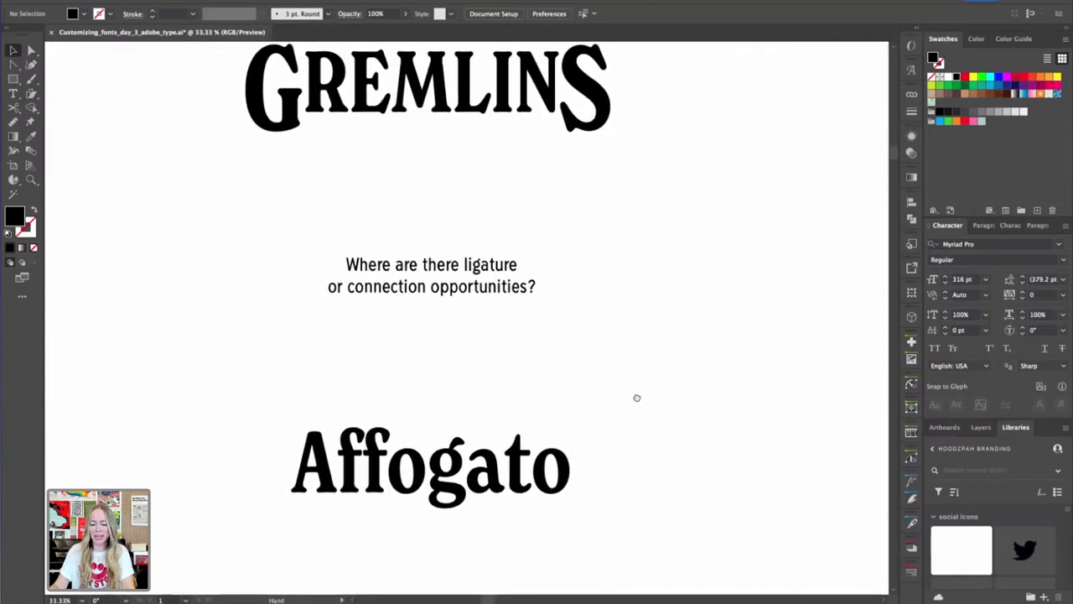
{"action": "scroll", "coordinate": [620, 394], "scroll_direction": "up", "scroll_amount": 4}
Convert the middle letters REMLIN of the lower GREMLINS copy to outlines
{"action": "left_click", "coordinate": [380, 306]}
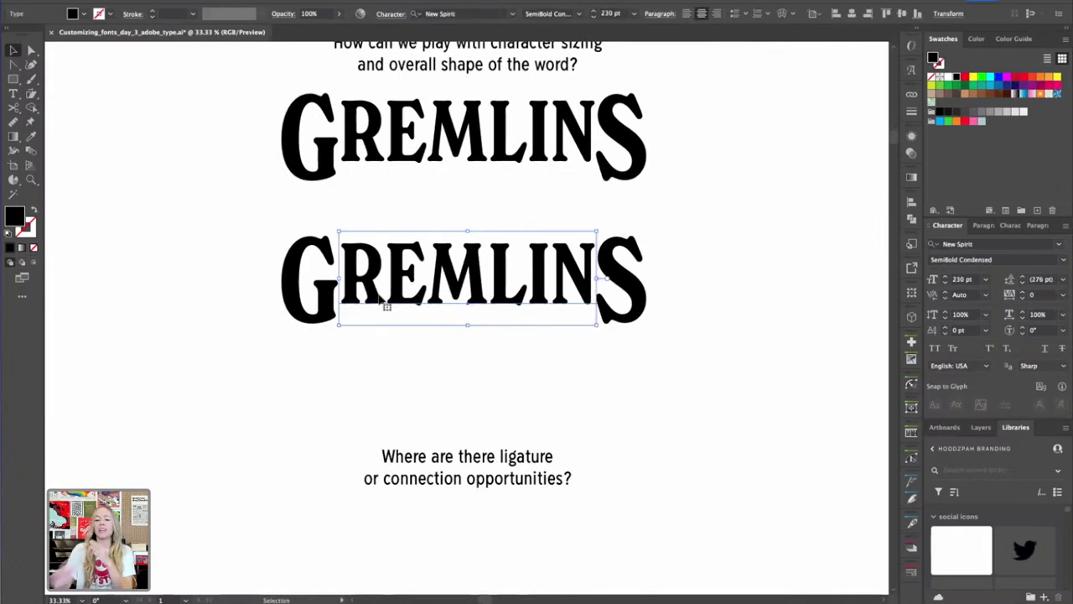
{"action": "key", "text": "ctrl+shift+a"}
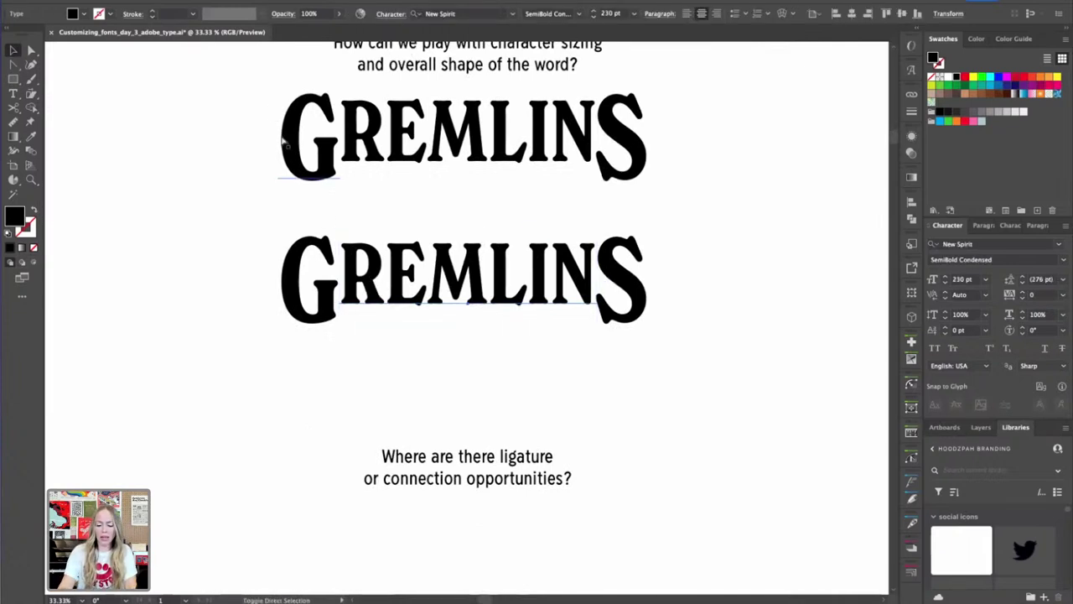
{"action": "key", "text": "super+shift+o"}
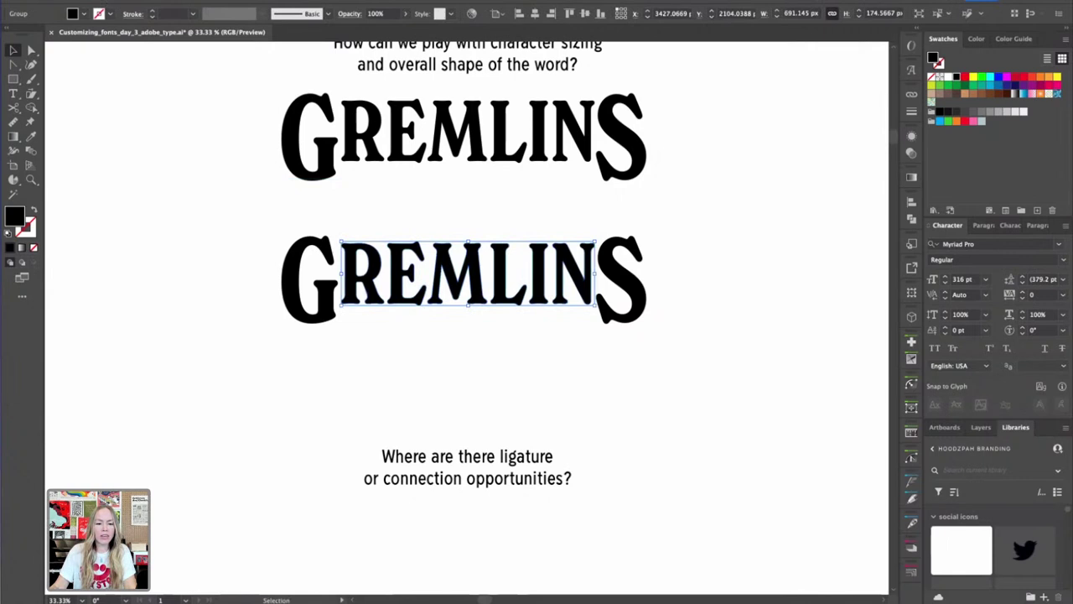
Apply an Envelope Distort warp to the outlined middle letters of the lower GREMLINS, using horizontal Arc Lower with a -16% bend
{"action": "left_click", "coordinate": [145, 0]}
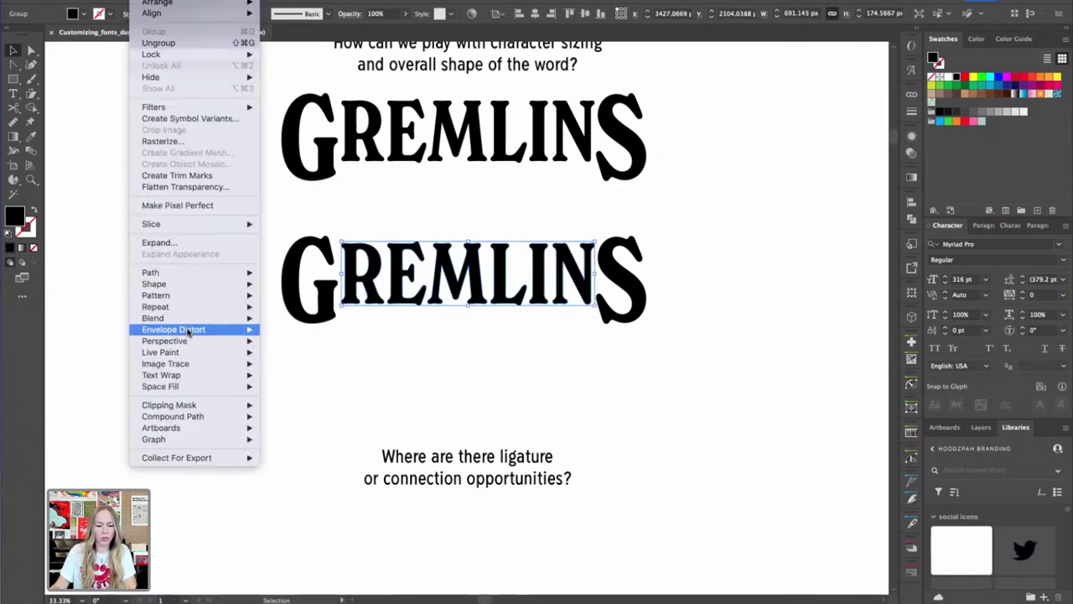
{"action": "mouse_move", "coordinate": [189, 331]}
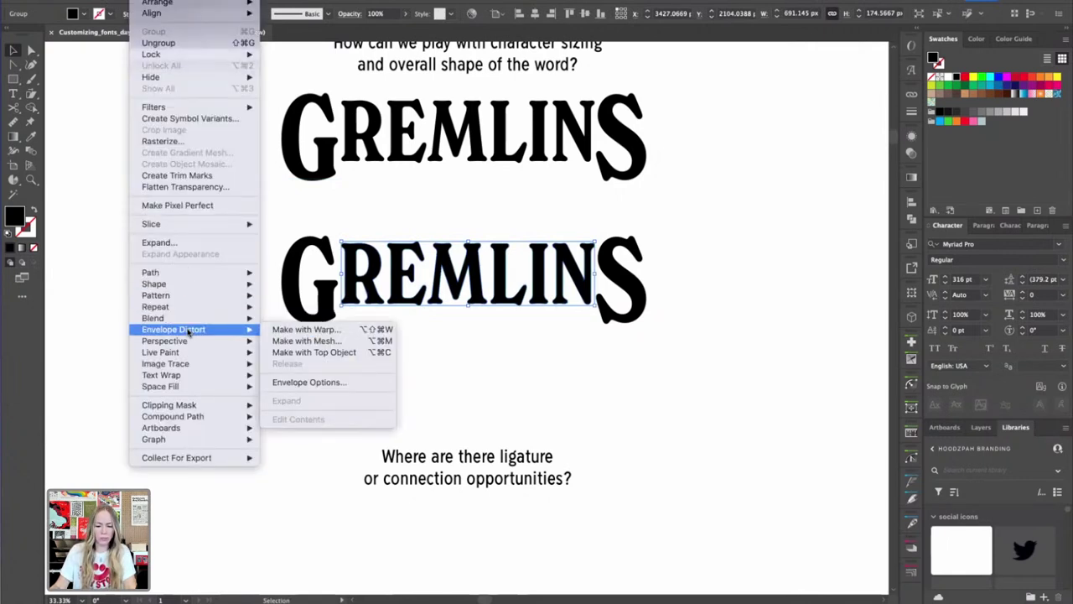
{"action": "left_click", "coordinate": [305, 331]}
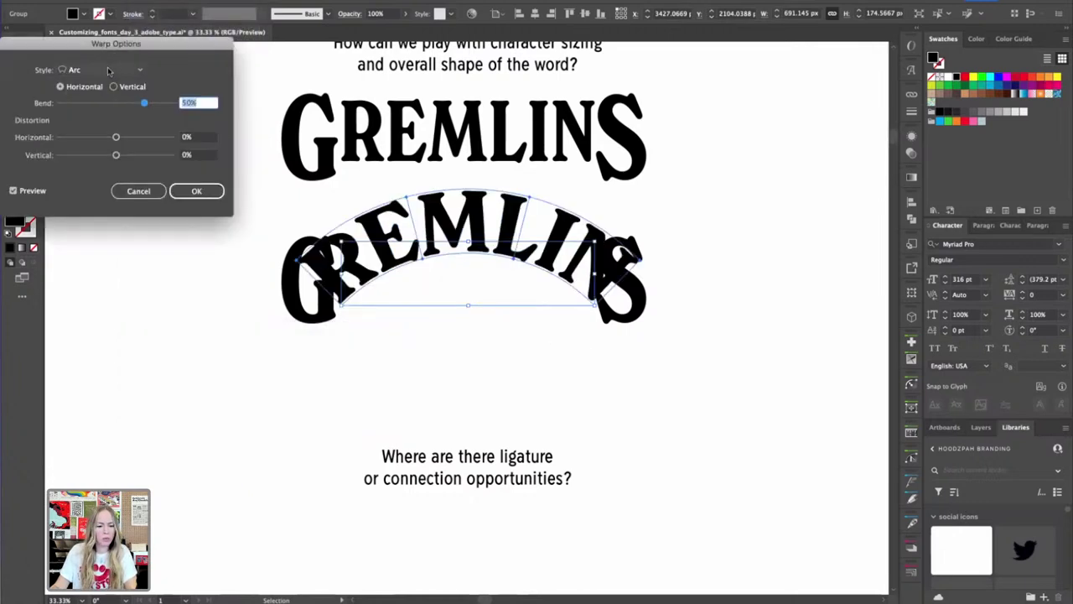
{"action": "left_click", "coordinate": [108, 71]}
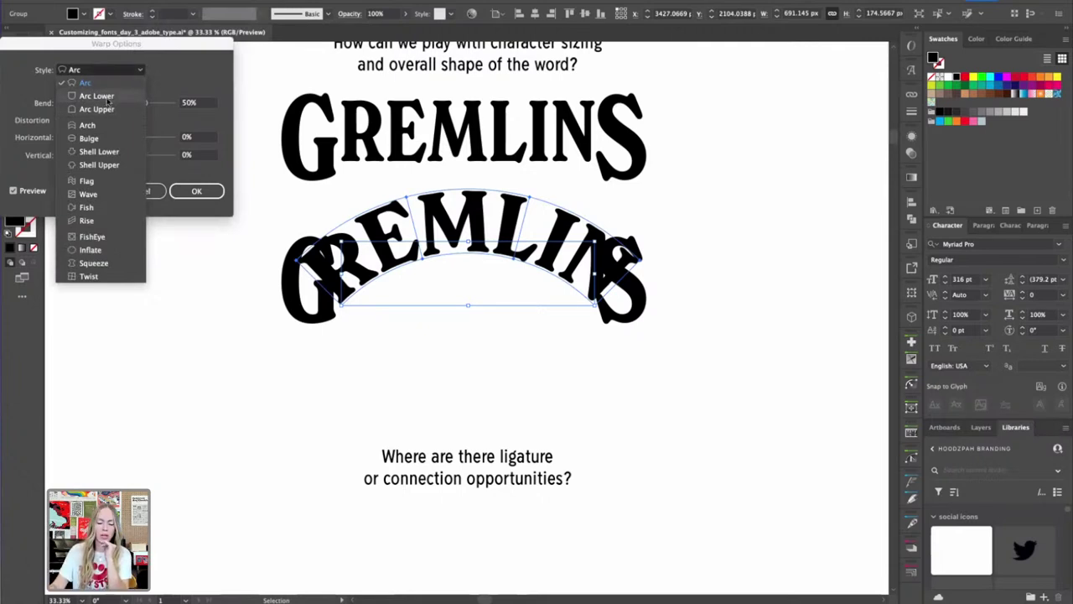
{"action": "left_click", "coordinate": [96, 96]}
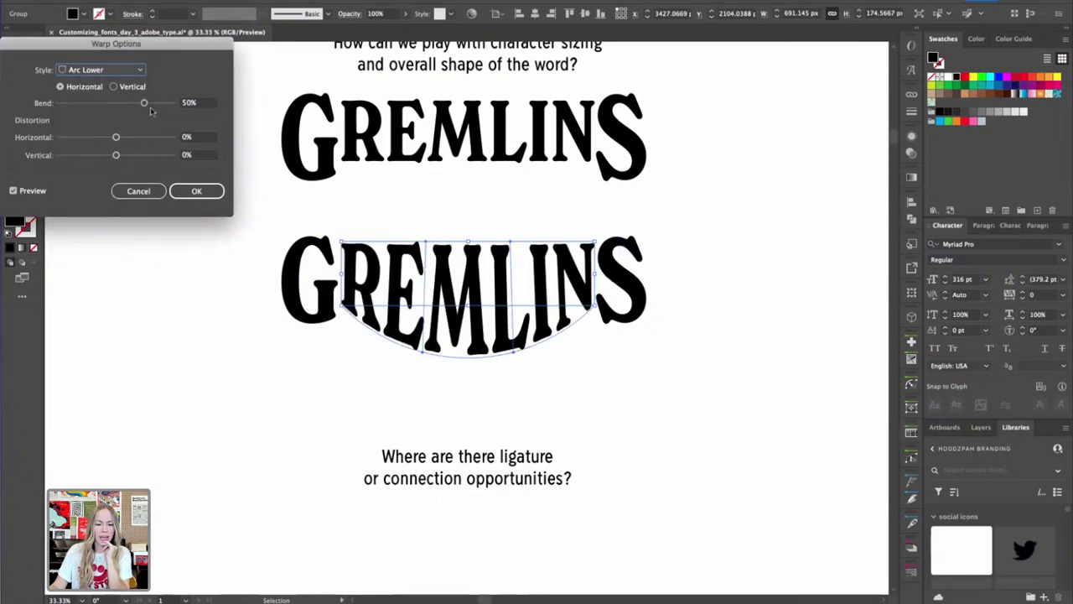
{"action": "left_click", "coordinate": [109, 104]}
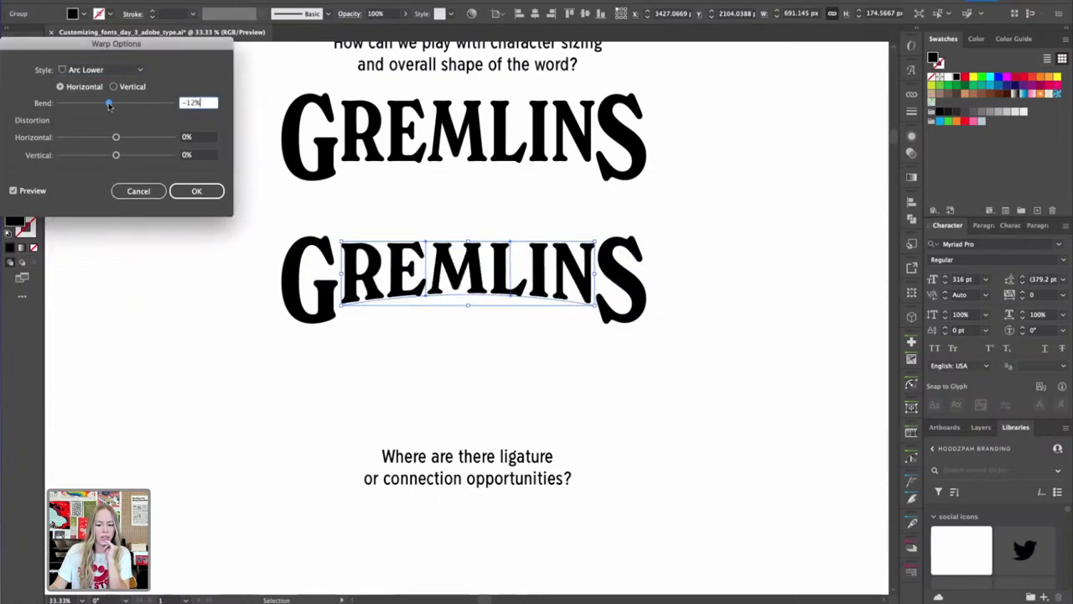
{"action": "left_click_drag", "start_coordinate": [110, 104], "coordinate": [105, 103]}
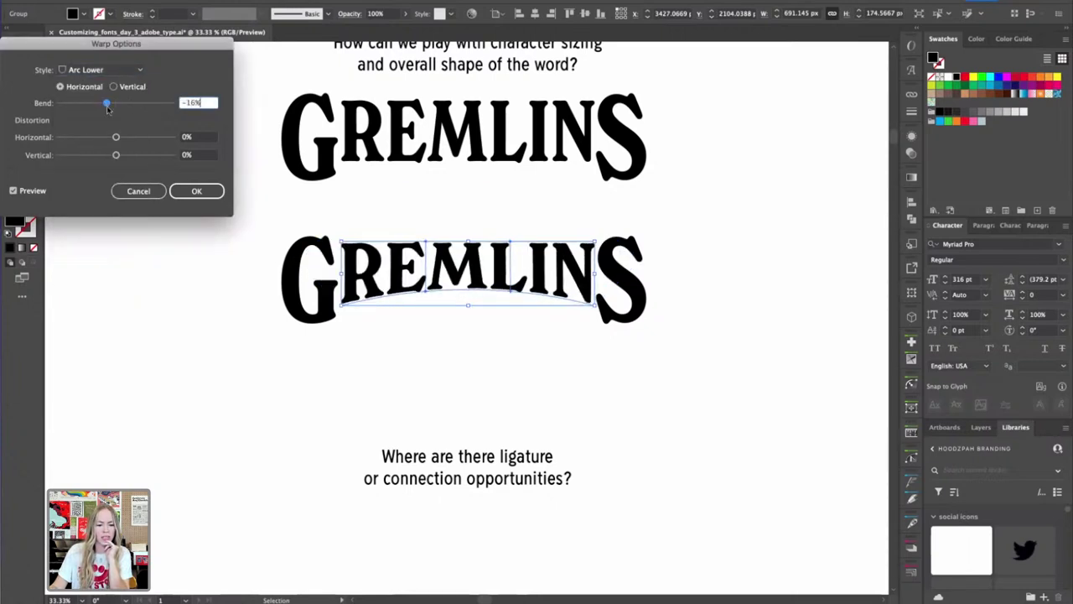
{"action": "left_click", "coordinate": [196, 191]}
{"action": "left_click", "coordinate": [499, 365]}
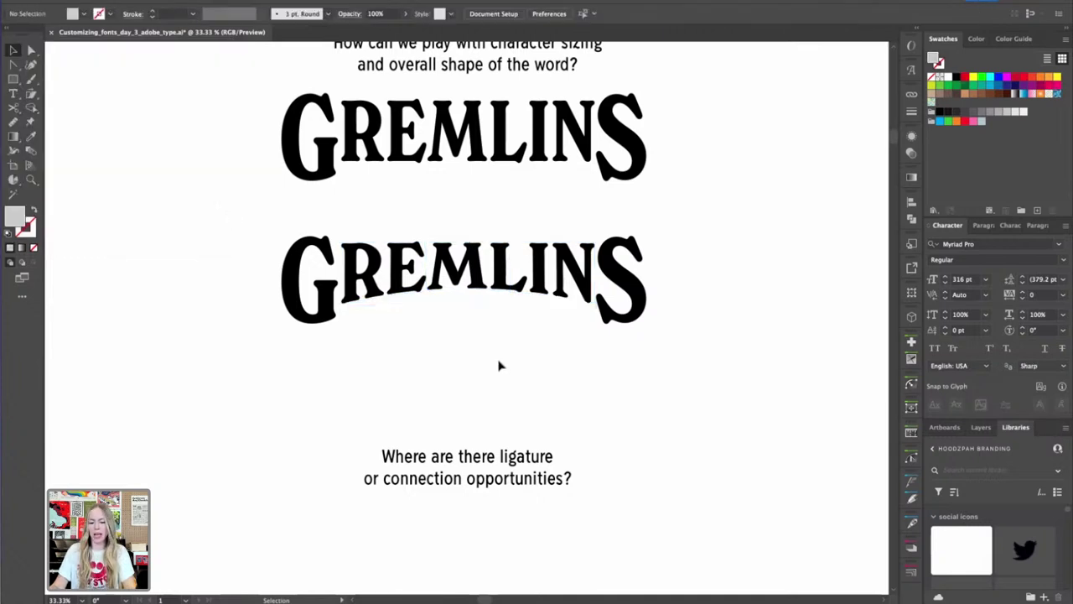
Stretch the warped middle letters slightly downward so their curved base reaches closer to the bottoms of the large G and S
{"action": "left_click", "coordinate": [466, 298]}
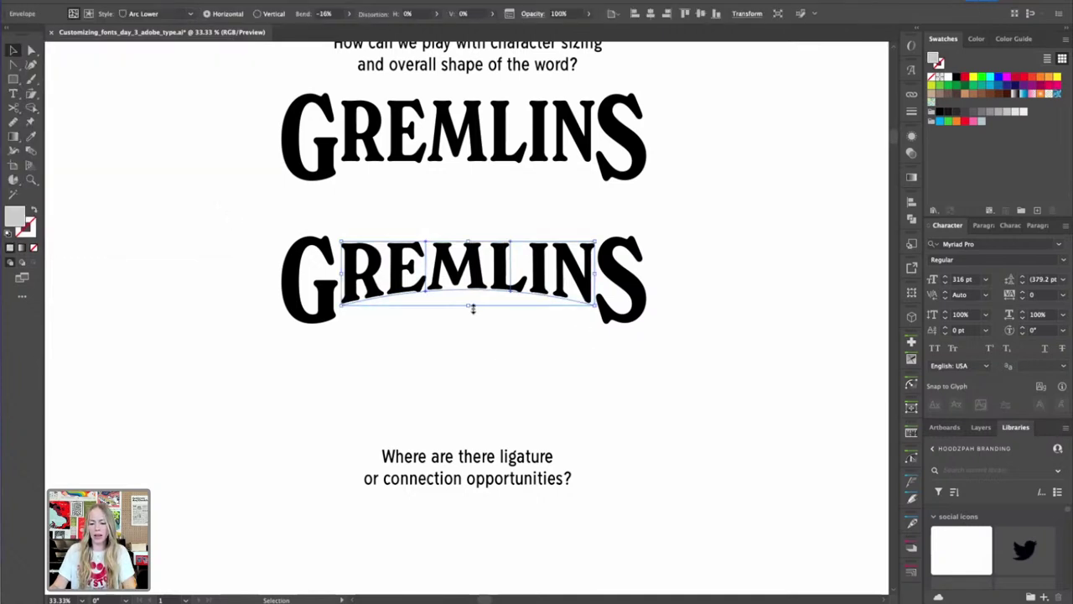
{"action": "left_click_drag", "start_coordinate": [473, 308], "coordinate": [473, 319]}
{"action": "left_click", "coordinate": [512, 340]}
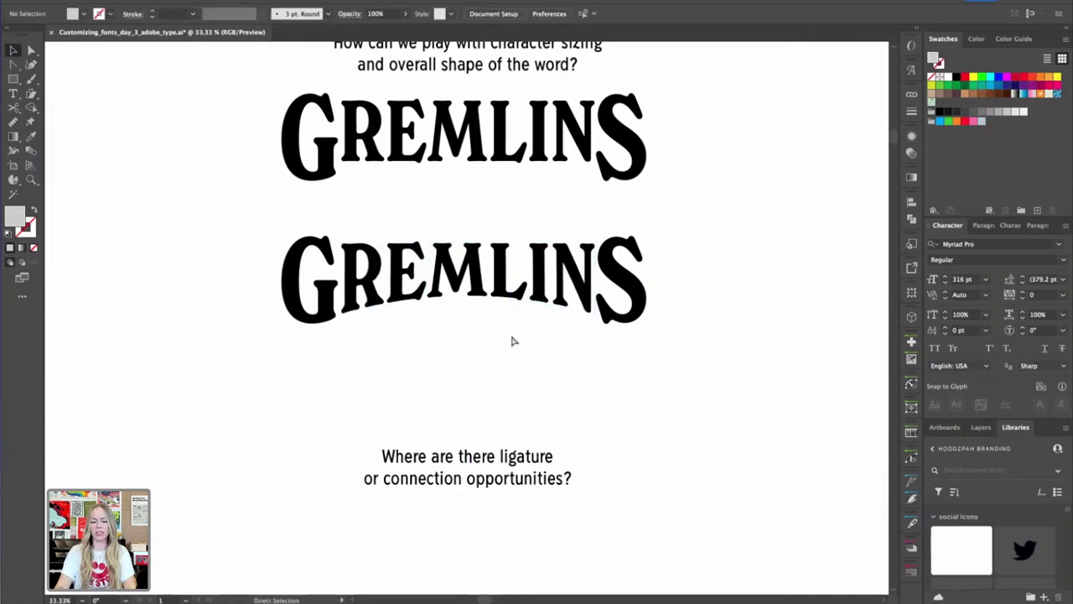
{"action": "key", "text": "ctrl+minus"}
{"action": "left_click", "coordinate": [526, 282]}
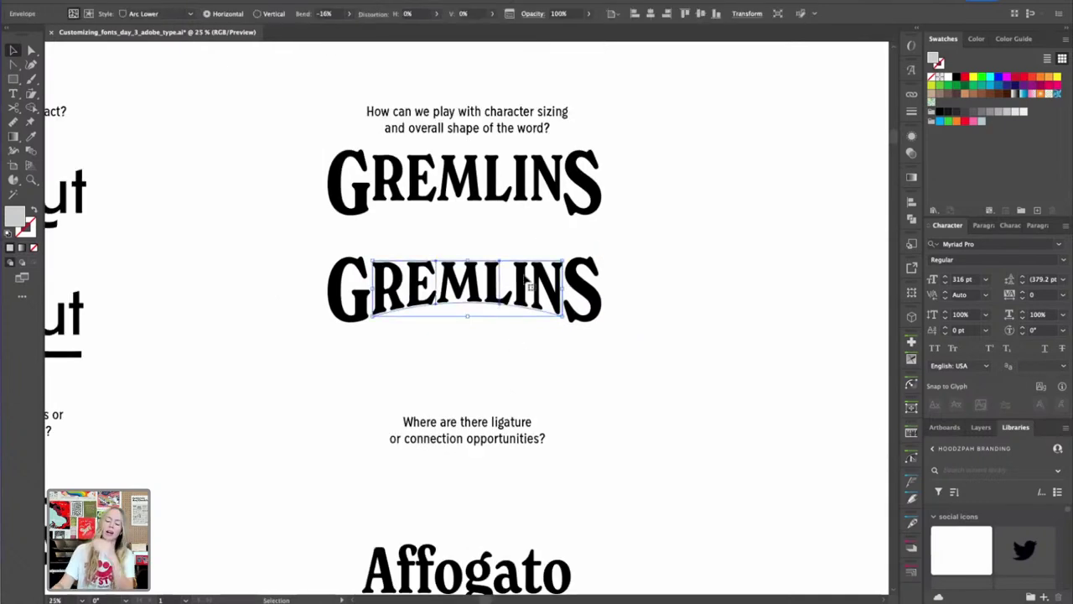
{"action": "left_click", "coordinate": [679, 275]}
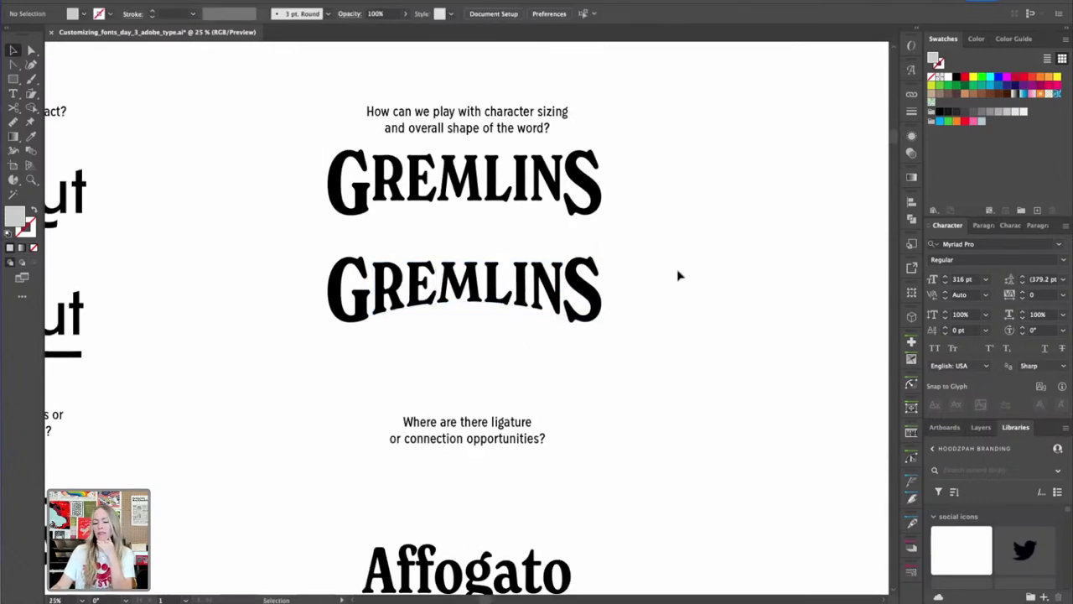
{"action": "left_click", "coordinate": [503, 300]}
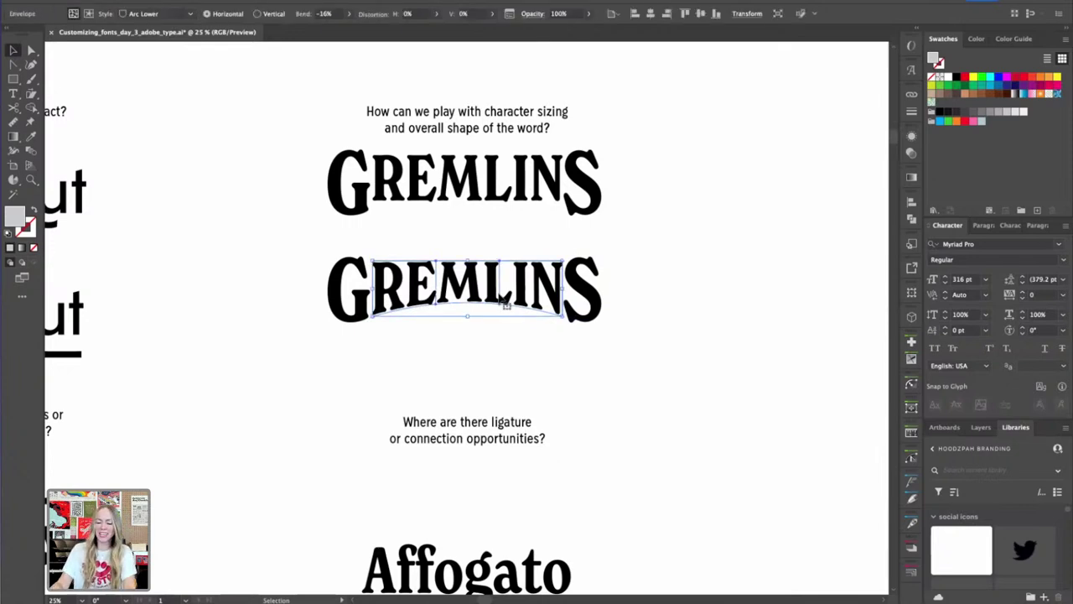
{"action": "left_click", "coordinate": [628, 254]}
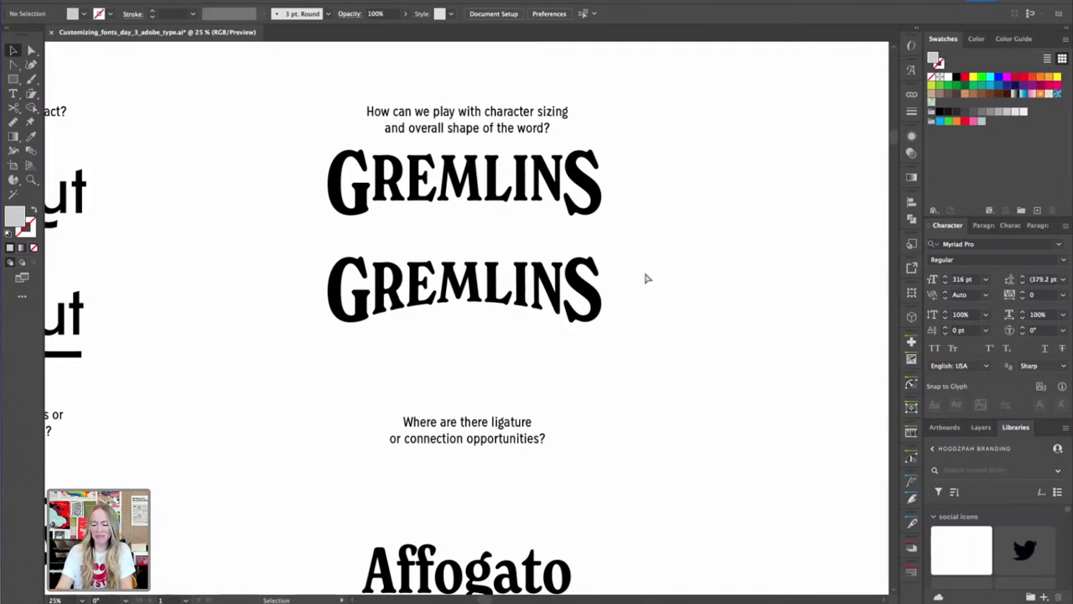
Duplicate the warped GREMLINS lettering horizontally and place the copy to the right of the original
{"action": "key", "text": "super+minus"}
{"action": "left_click_drag", "start_coordinate": [643, 272], "coordinate": [343, 294]}
{"action": "left_click_drag", "start_coordinate": [451, 280], "coordinate": [678, 279]}
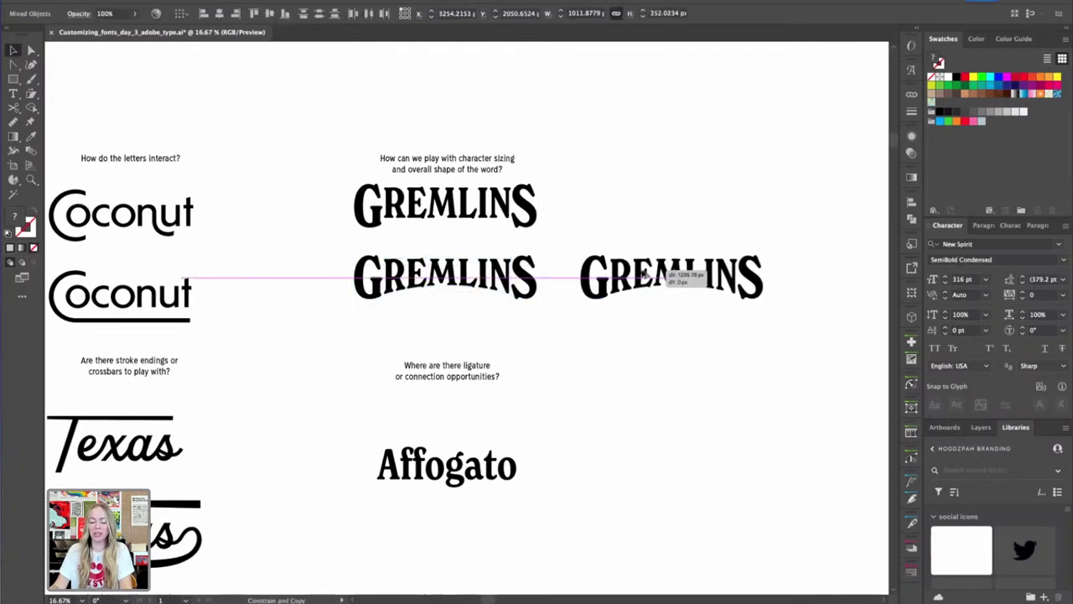
{"action": "left_click_drag", "start_coordinate": [691, 196], "coordinate": [613, 201]}
{"action": "left_click", "coordinate": [576, 202]}
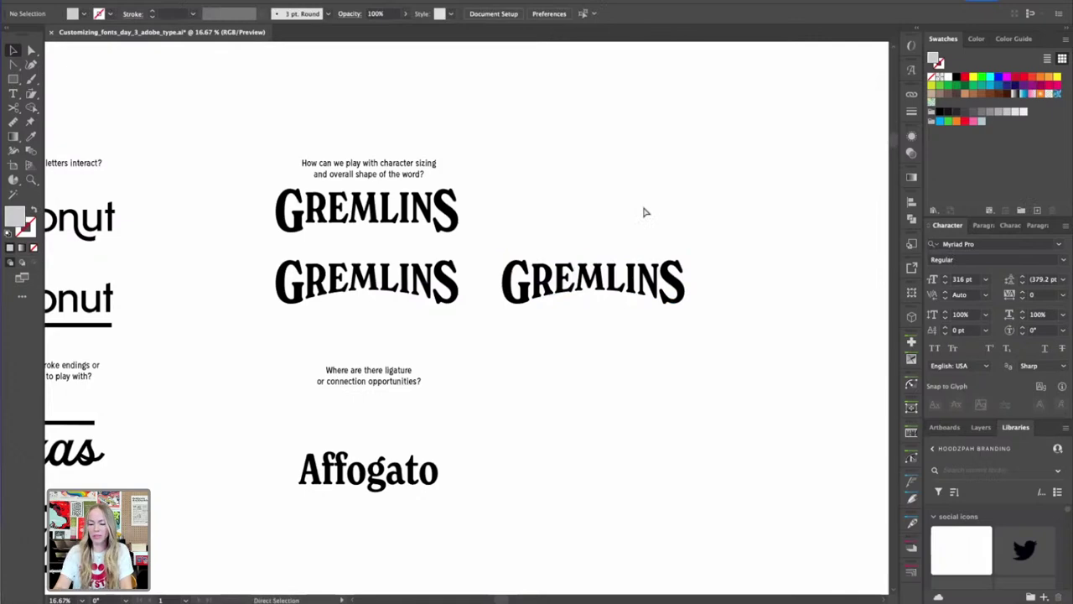
Draw a bar about 675 by 29 px under the middle letters of the upper GREMLINS and fill it with the lettering's black
{"action": "key", "text": "ctrl+plus"}
{"action": "left_click_drag", "start_coordinate": [512, 146], "coordinate": [667, 201]}
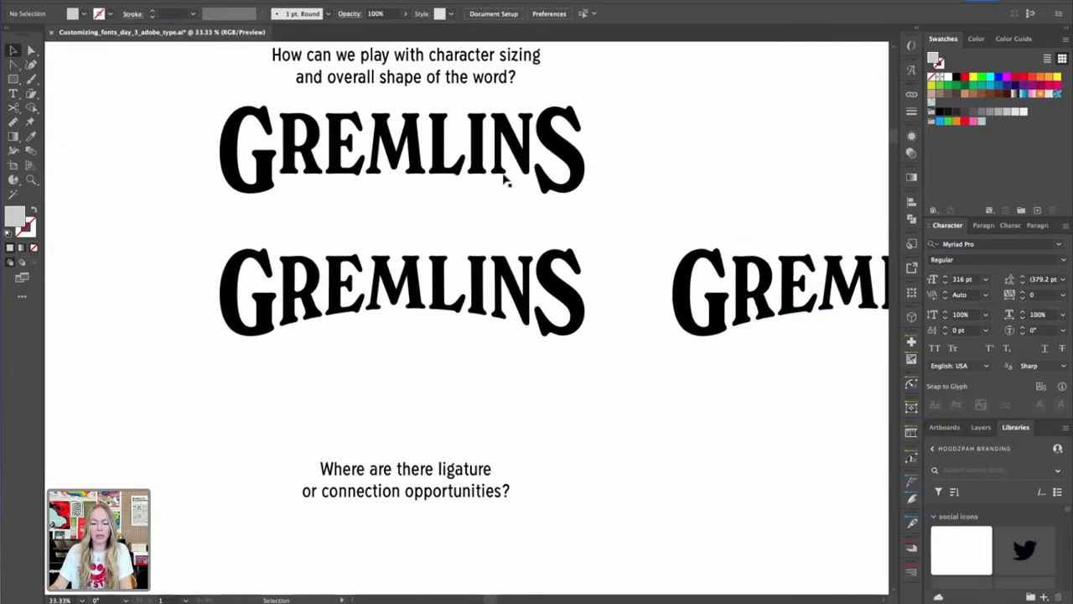
{"action": "key", "text": "m"}
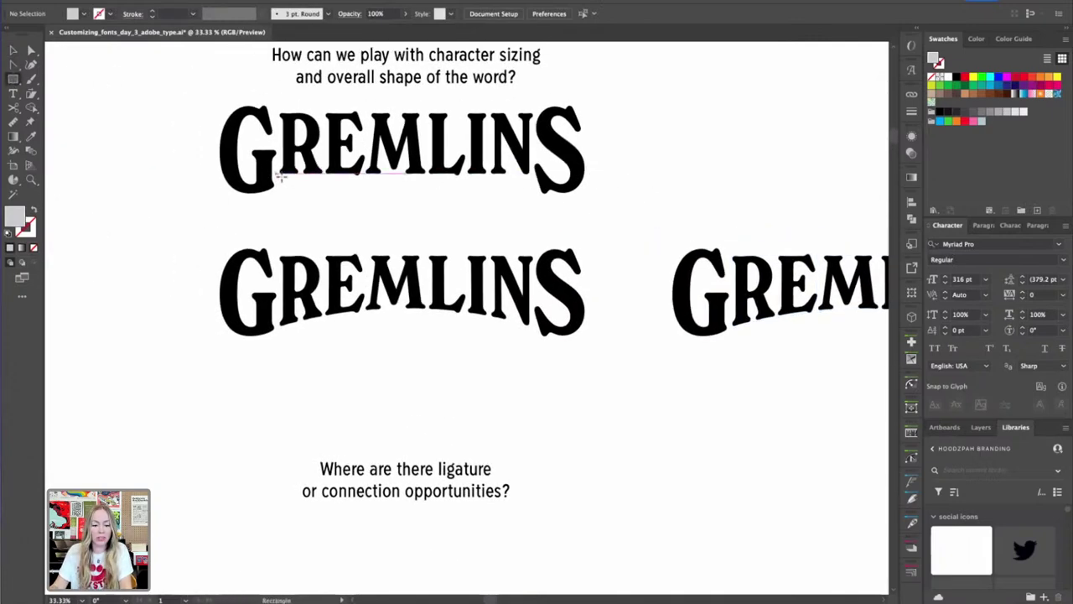
{"action": "left_click_drag", "start_coordinate": [283, 181], "coordinate": [531, 192]}
{"action": "key", "text": "i"}
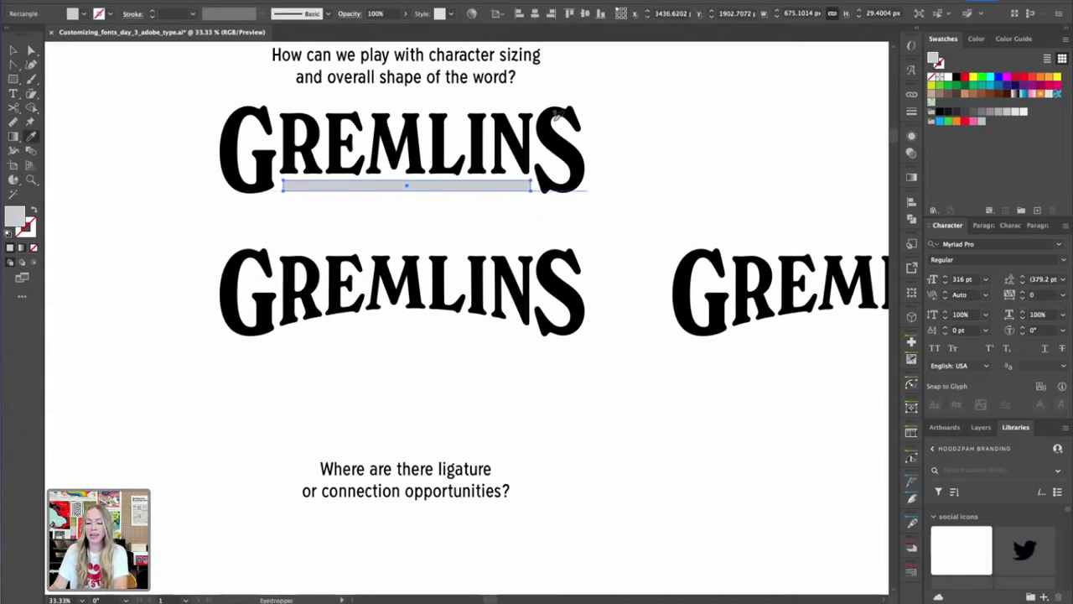
{"action": "left_click", "coordinate": [587, 139]}
{"action": "left_click", "coordinate": [643, 159], "text": "ctrl"}
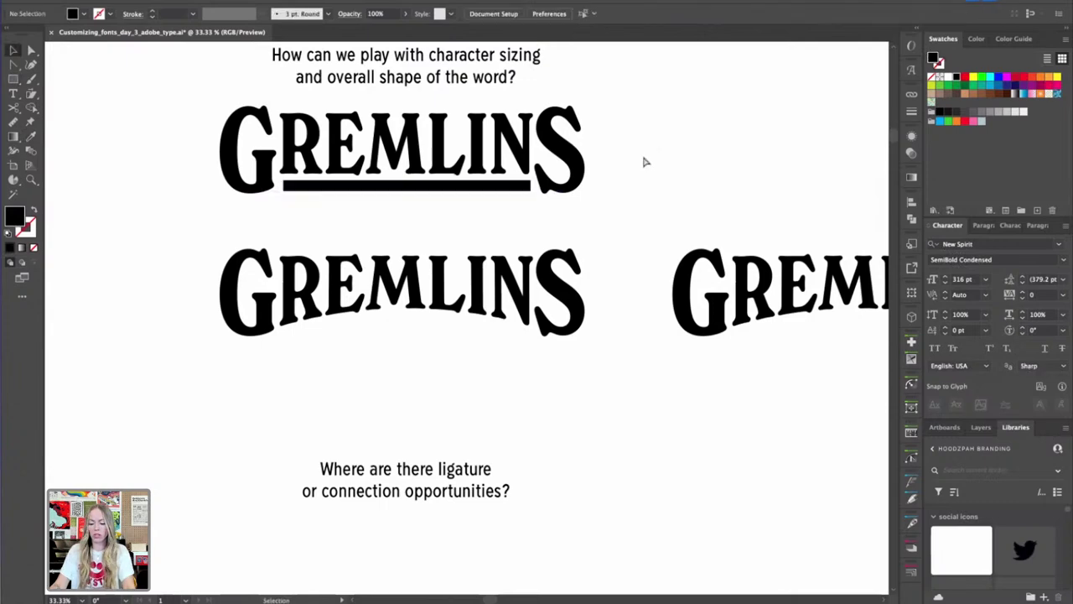
Lower the bar slightly so its base lines up with the bottoms of the large G and S in the upper GREMLINS
{"action": "key", "text": "ctrl+equal"}
{"action": "key", "text": "ctrl+equal"}
{"action": "left_click_drag", "start_coordinate": [538, 143], "coordinate": [632, 289]}
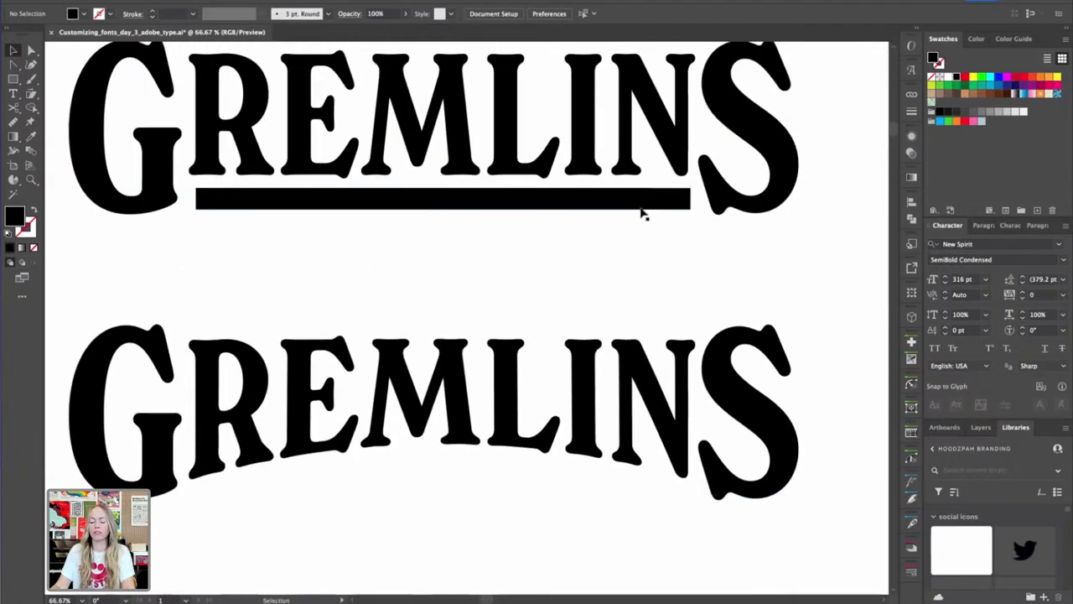
{"action": "left_click", "coordinate": [641, 208]}
{"action": "left_click_drag", "start_coordinate": [641, 210], "coordinate": [642, 214]}
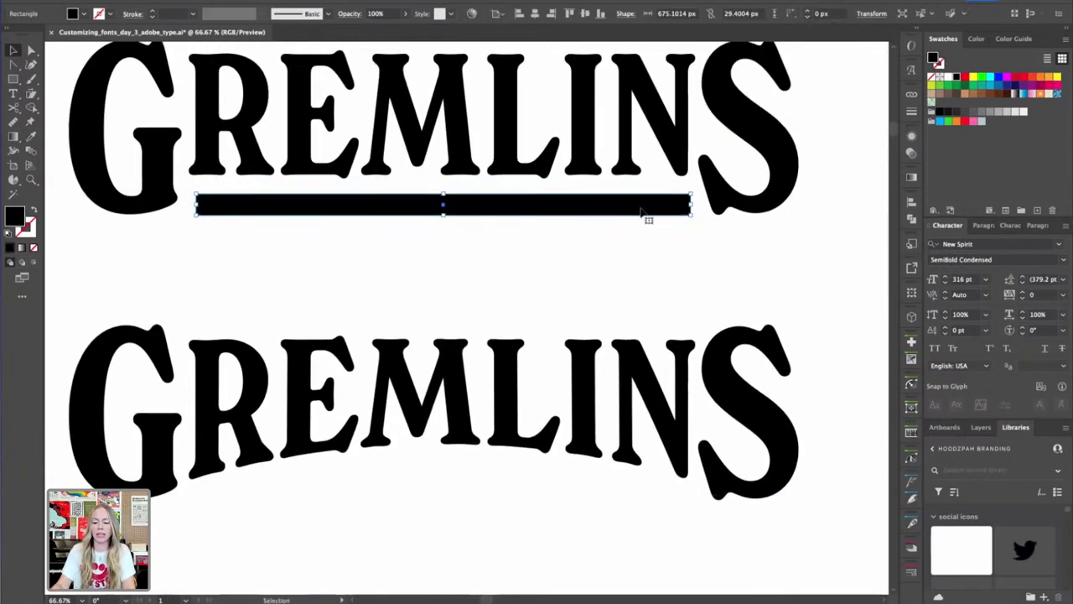
{"action": "key", "text": "ctrl+equal"}
{"action": "left_click", "coordinate": [505, 409]}
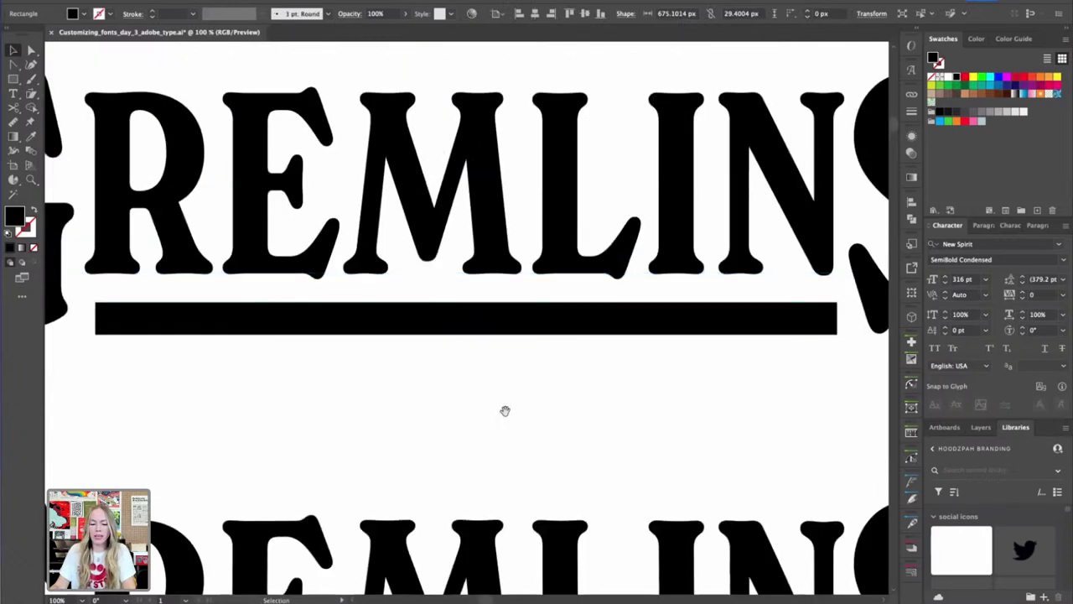
Examine how the letter ends are shaped in the upper GREMLINS and in the Coconut lettering
{"action": "left_click_drag", "start_coordinate": [354, 372], "coordinate": [516, 414]}
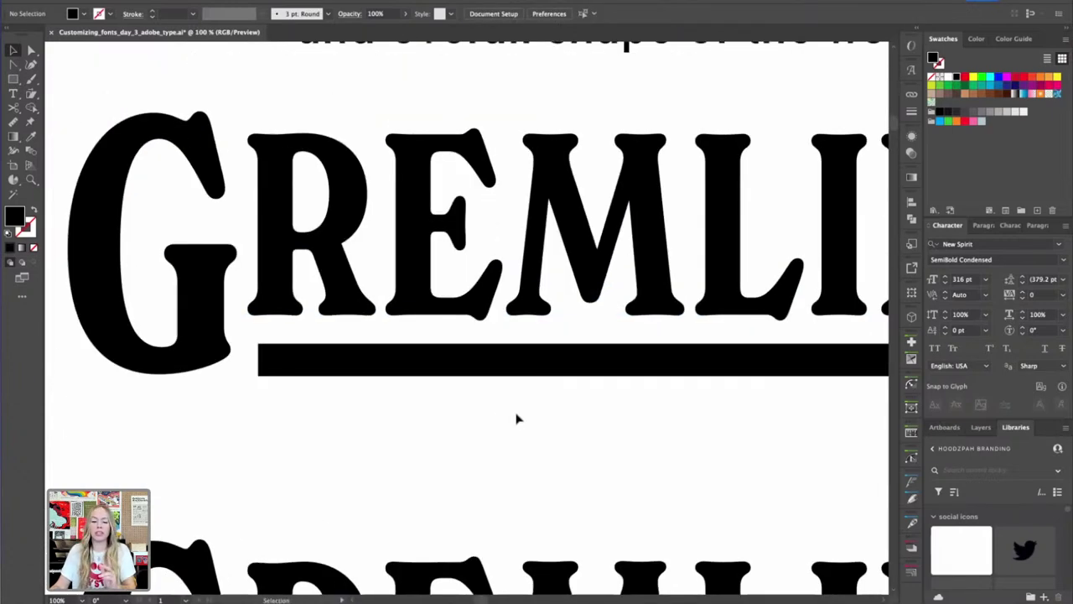
{"action": "left_click_drag", "start_coordinate": [131, 240], "coordinate": [531, 285]}
{"action": "left_click_drag", "start_coordinate": [210, 290], "coordinate": [838, 304]}
{"action": "key", "text": "ctrl+minus"}
{"action": "key", "text": "ctrl+minus"}
{"action": "left_click_drag", "start_coordinate": [280, 239], "coordinate": [597, 247]}
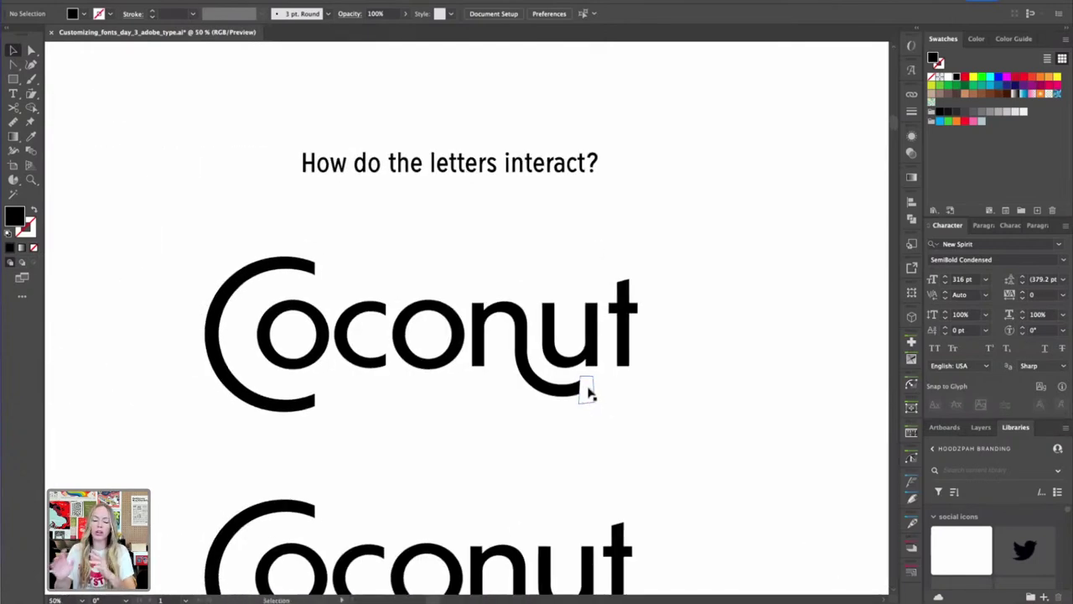
{"action": "scroll", "coordinate": [455, 334], "scroll_direction": "right", "scroll_amount": 10}
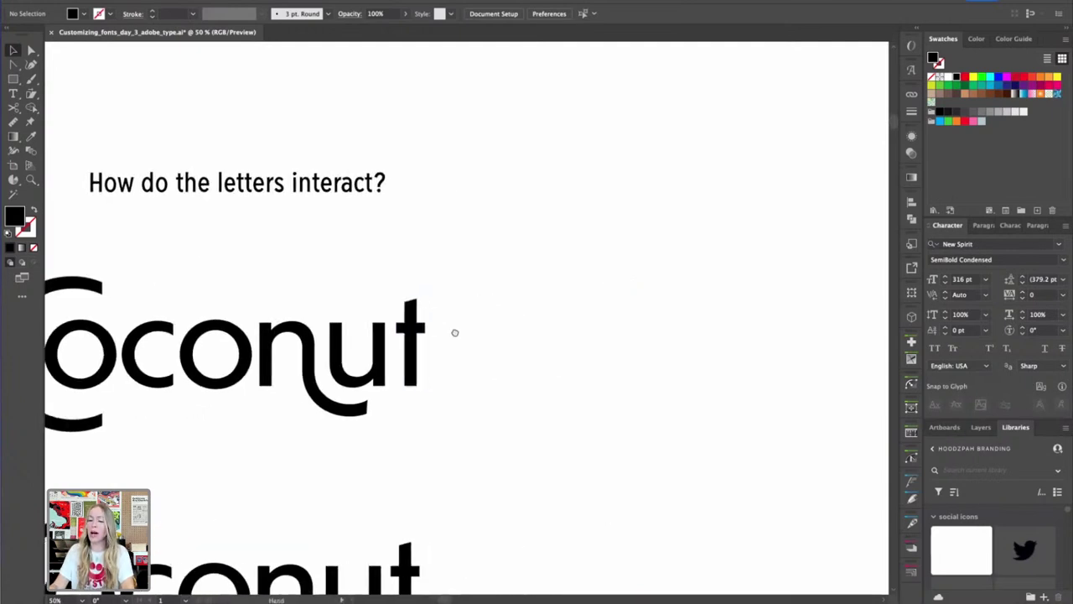
{"action": "scroll", "coordinate": [456, 335], "scroll_direction": "right", "scroll_amount": 12}
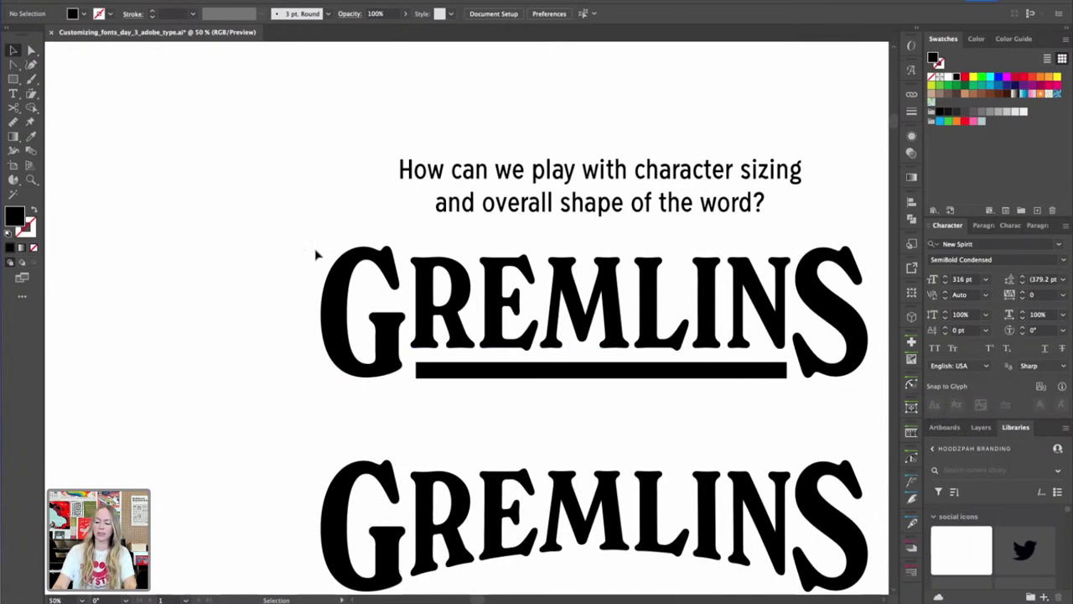
Round the corners of the bar under the upper GREMLINS to 4 px
{"action": "key", "text": "super+equal"}
{"action": "left_click_drag", "start_coordinate": [319, 255], "coordinate": [287, 219]}
{"action": "key", "text": "super+equal"}
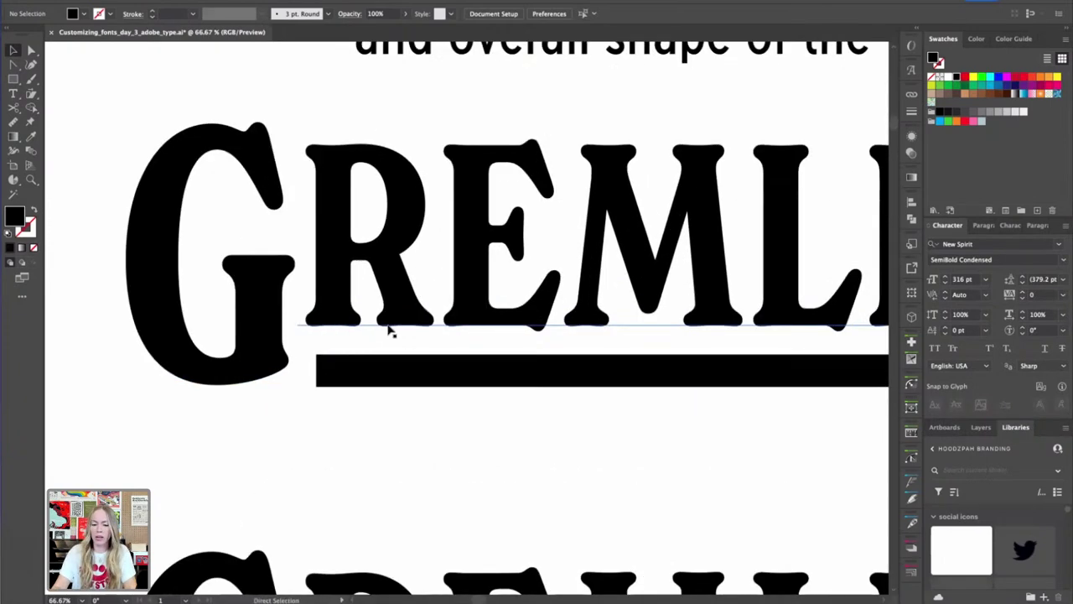
{"action": "left_click", "coordinate": [388, 380]}
{"action": "left_click", "coordinate": [369, 418]}
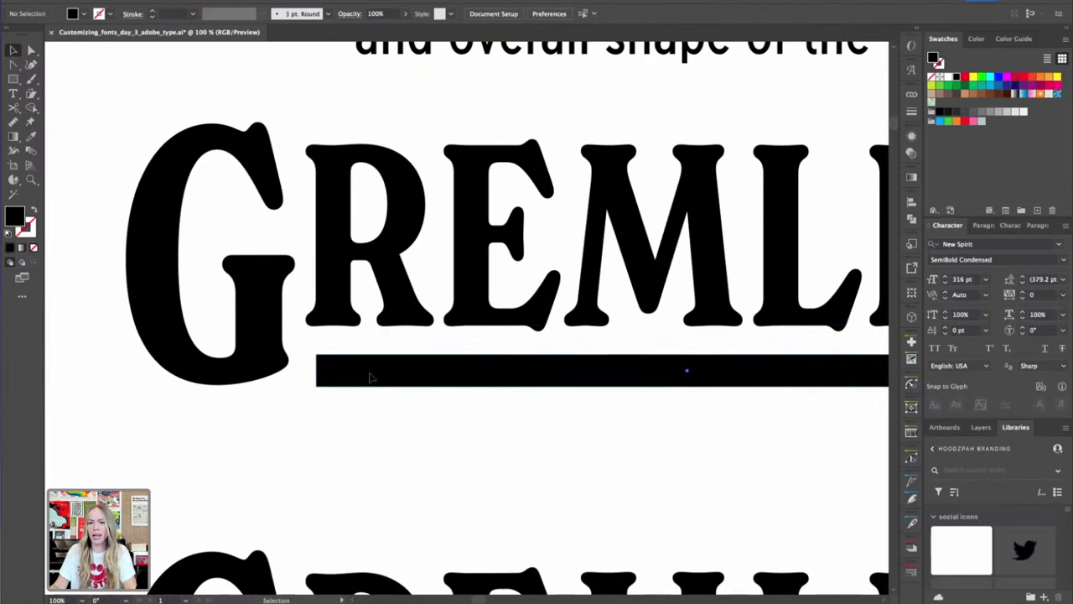
{"action": "left_click", "coordinate": [371, 378]}
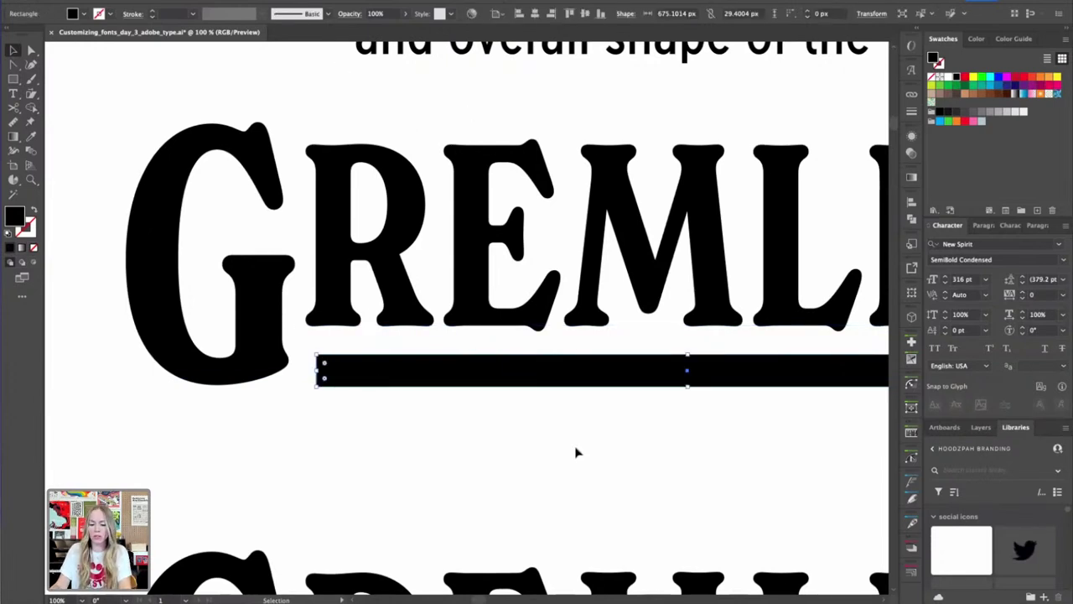
{"action": "left_click_drag", "start_coordinate": [576, 450], "coordinate": [436, 441]}
{"action": "key", "text": "a"}
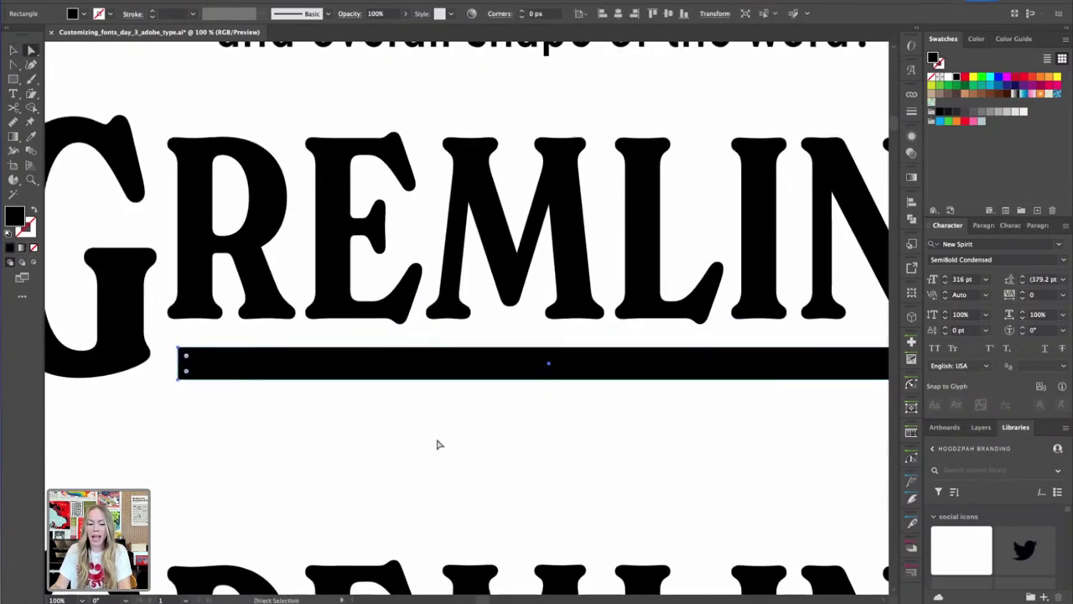
{"action": "left_click", "coordinate": [523, 11]}
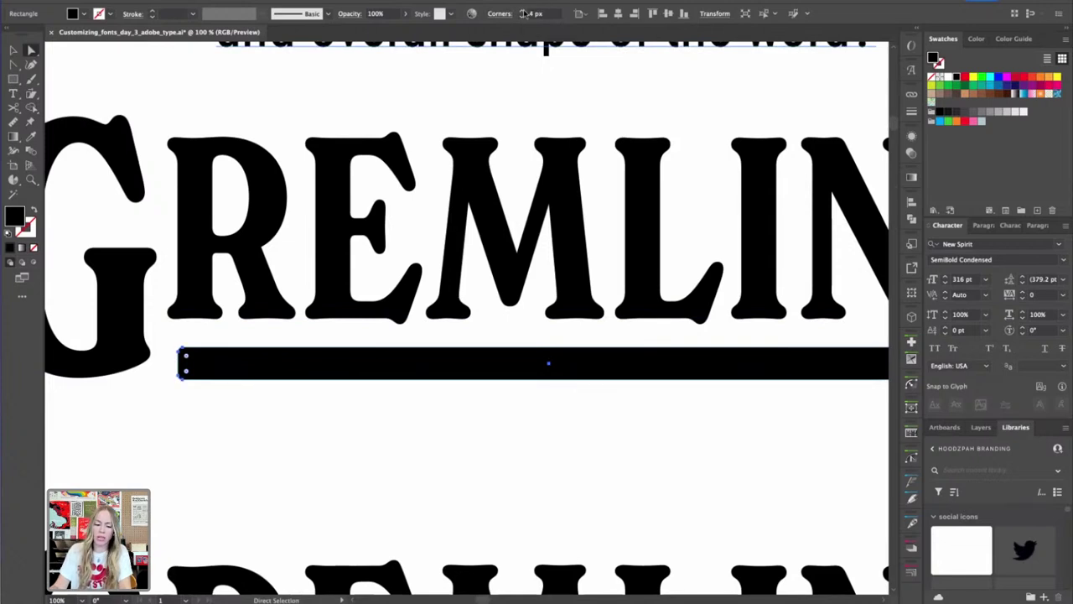
{"action": "left_click", "coordinate": [436, 411]}
Increase the corner rounding of the bar under the upper GREMLINS to 6 px
{"action": "key", "text": "ctrl+minus"}
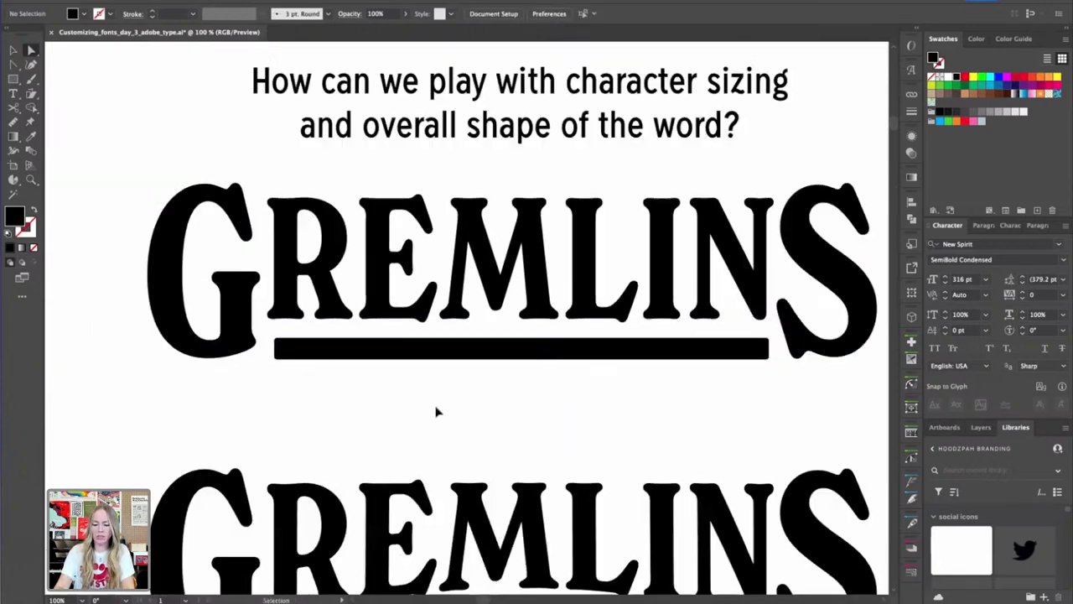
{"action": "key", "text": "ctrl+plus"}
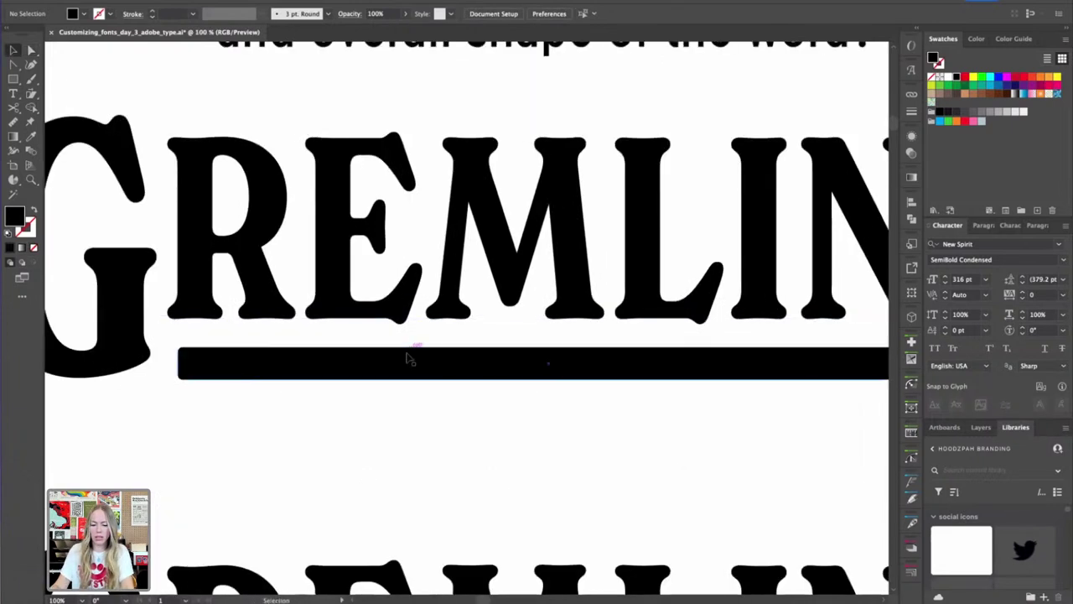
{"action": "left_click", "coordinate": [408, 358]}
{"action": "key", "text": "a"}
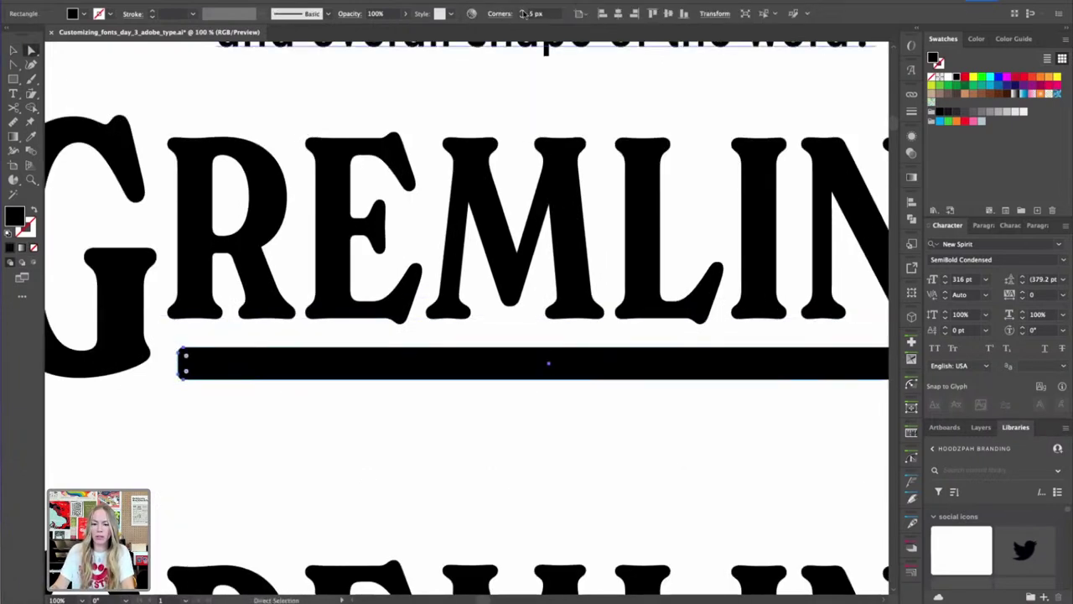
{"action": "left_click", "coordinate": [523, 11]}
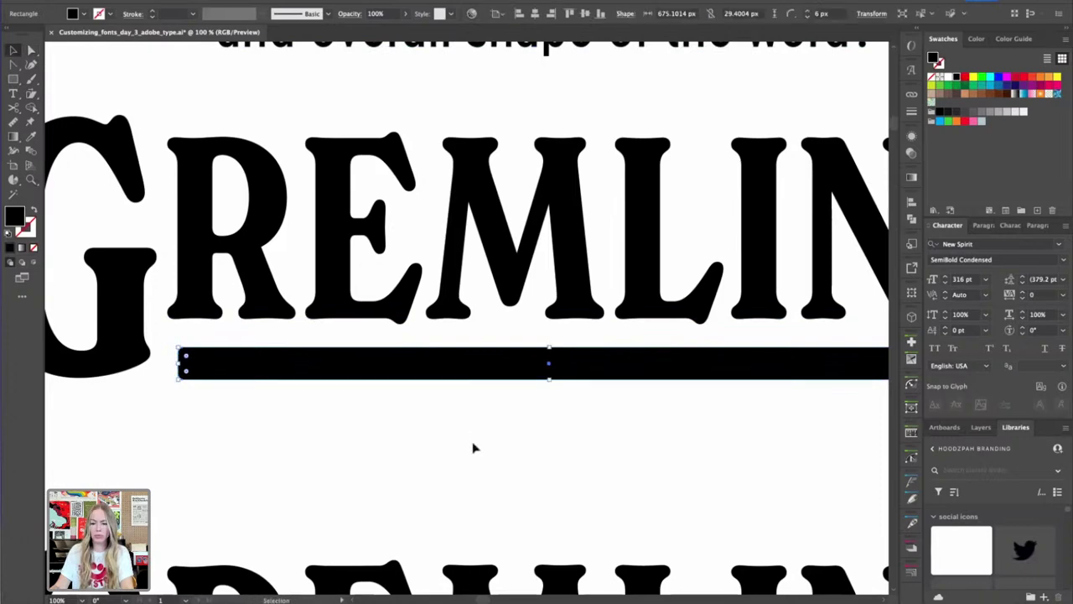
{"action": "left_click", "coordinate": [481, 464]}
{"action": "key", "text": "super+minus"}
{"action": "key", "text": "super+minus"}
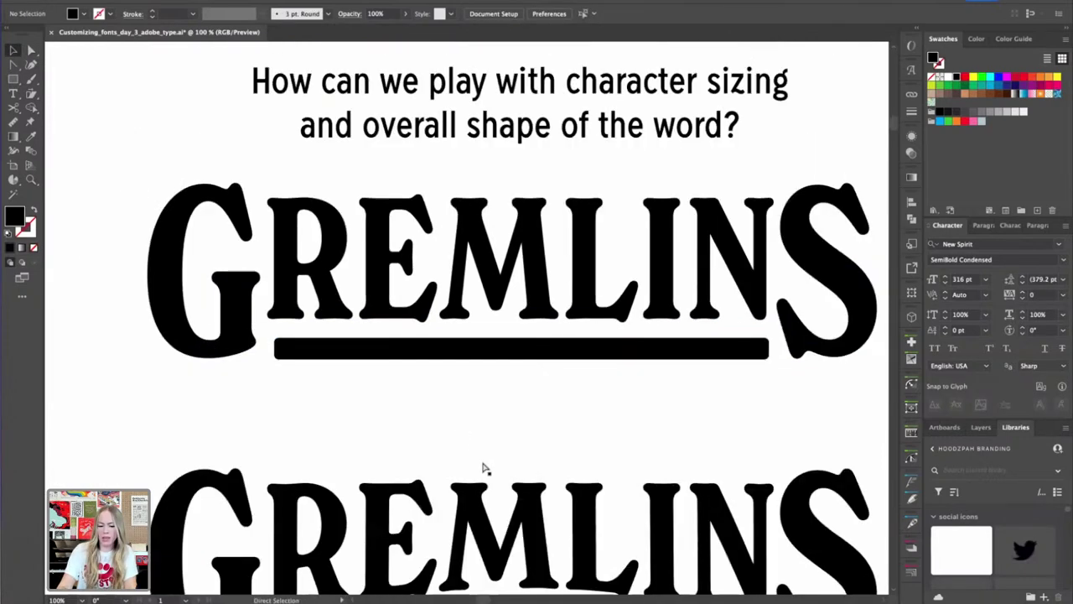
{"action": "key", "text": "v"}
{"action": "key", "text": "a"}
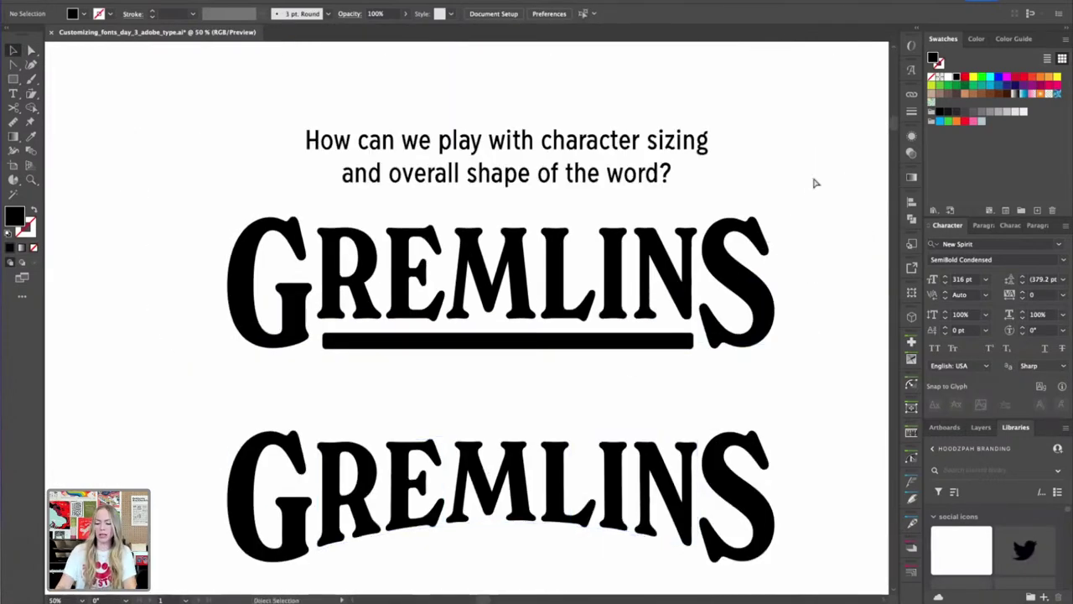
Compare the underlined GREMLINS with the arched GREMLINS and the Coconut lettering examples
{"action": "key", "text": "super+plus"}
{"action": "key", "text": "super+minus"}
{"action": "key", "text": "super+minus"}
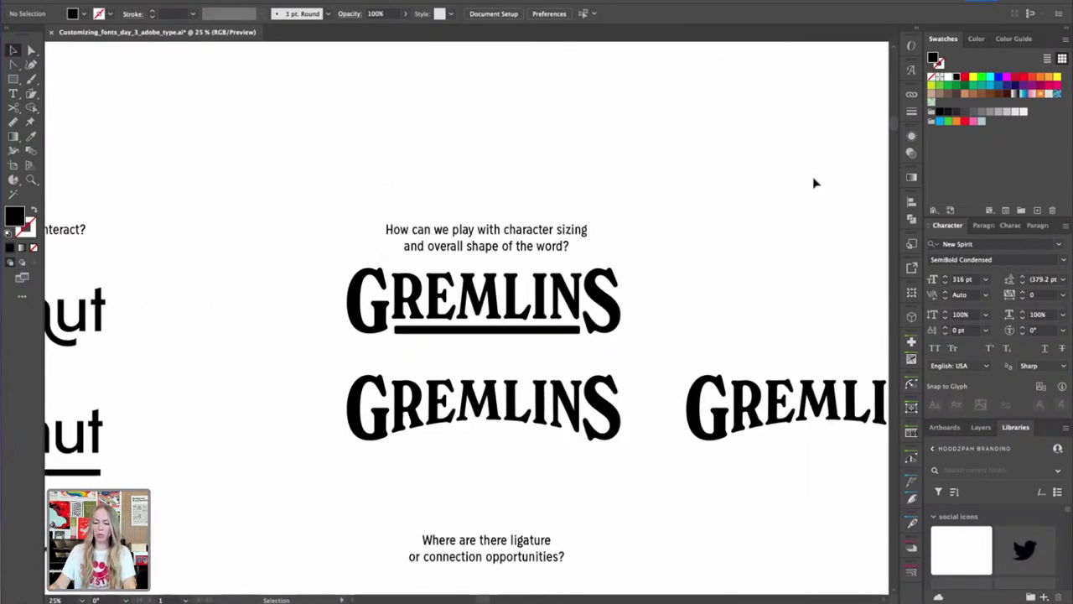
{"action": "left_click_drag", "start_coordinate": [668, 285], "coordinate": [623, 239]}
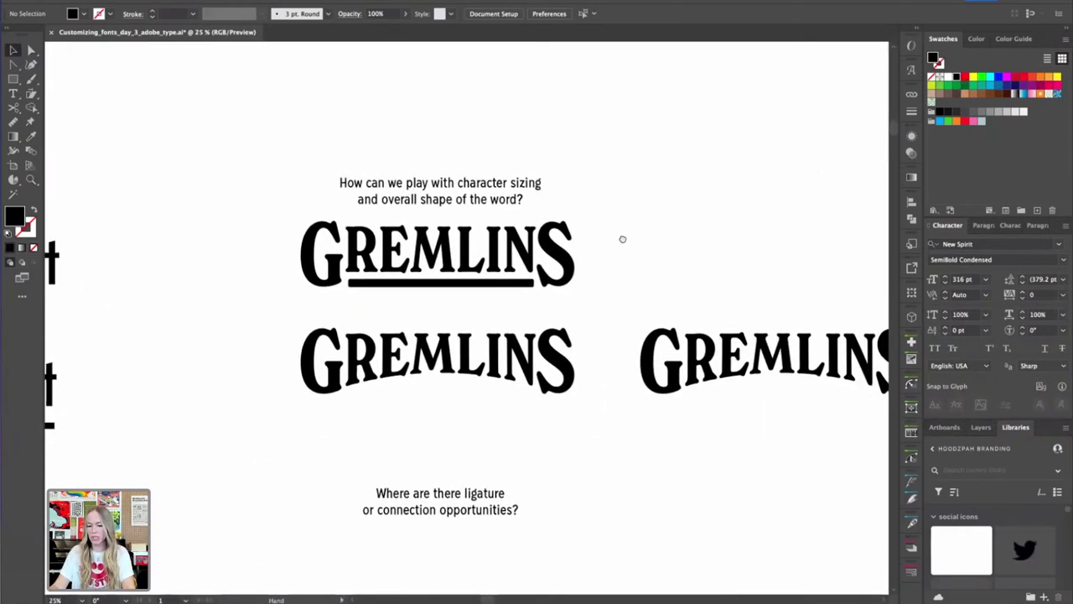
{"action": "key", "text": "v"}
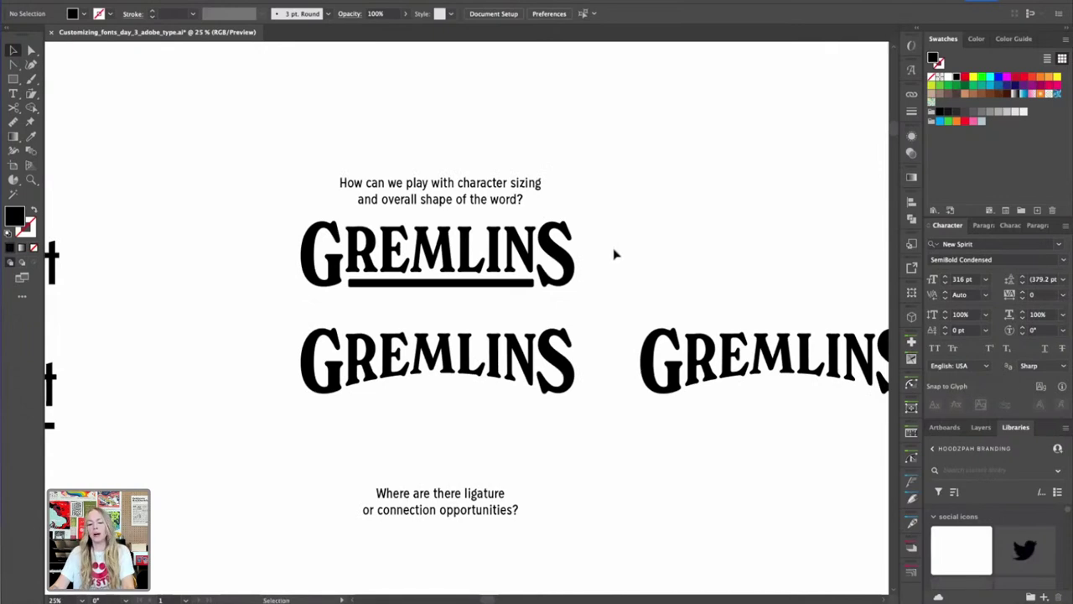
{"action": "key", "text": "space"}
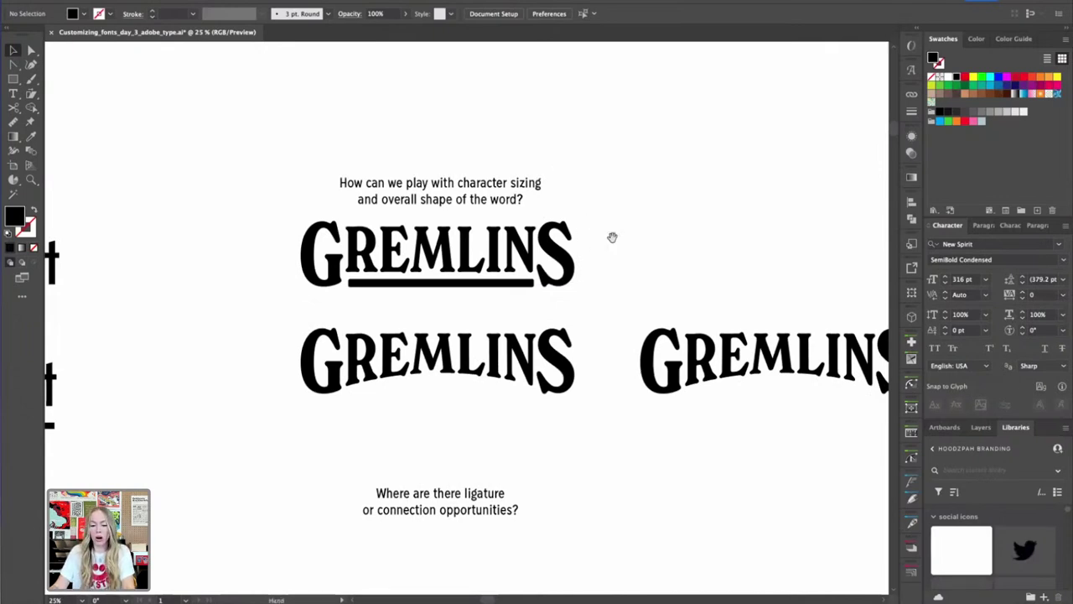
{"action": "left_click_drag", "start_coordinate": [631, 238], "coordinate": [875, 239]}
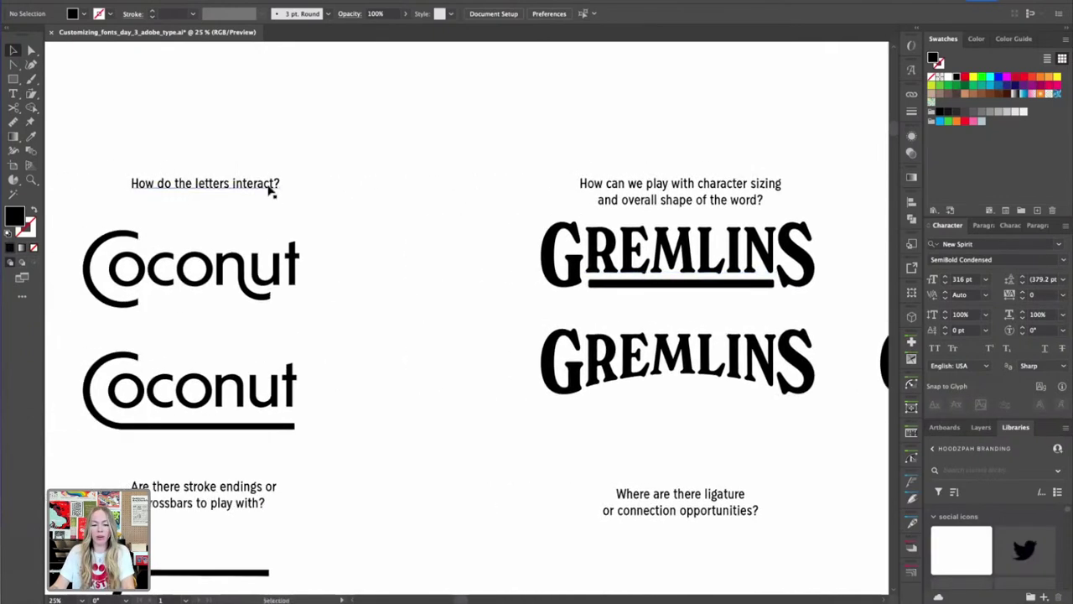
{"action": "key", "text": "space"}
{"action": "left_click_drag", "start_coordinate": [702, 247], "coordinate": [506, 244]}
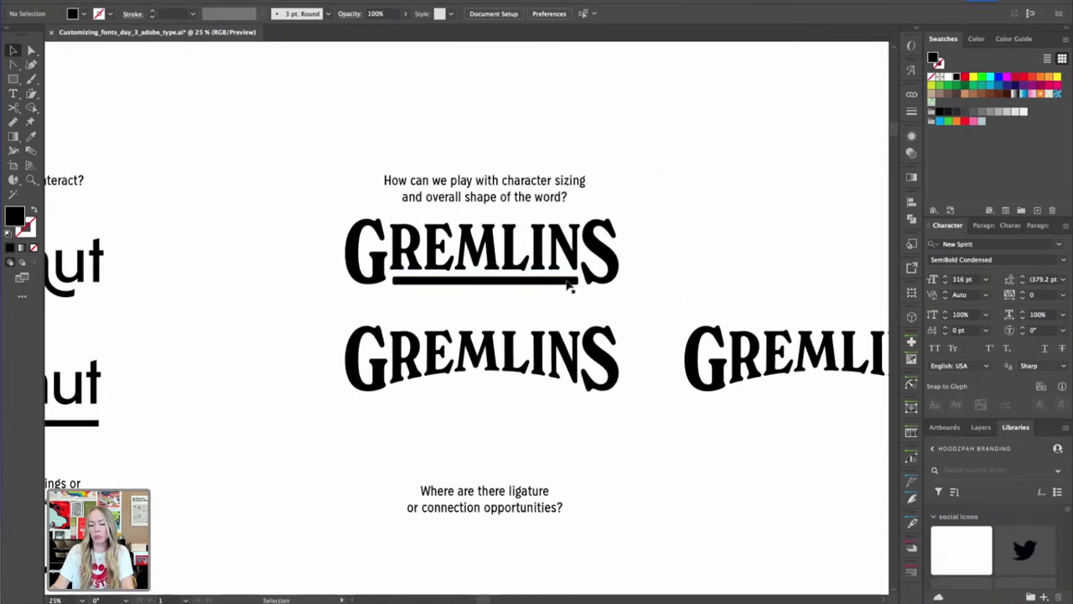
Duplicate the underlined GREMLINS and place the copy level with the original, on its right side
{"action": "left_click_drag", "start_coordinate": [342, 294], "coordinate": [341, 295]}
{"action": "left_click_drag", "start_coordinate": [447, 241], "coordinate": [772, 241]}
{"action": "key", "text": "space"}
{"action": "left_click_drag", "start_coordinate": [769, 168], "coordinate": [575, 168]}
{"action": "left_click", "coordinate": [574, 168]}
{"action": "key", "text": "super+equal"}
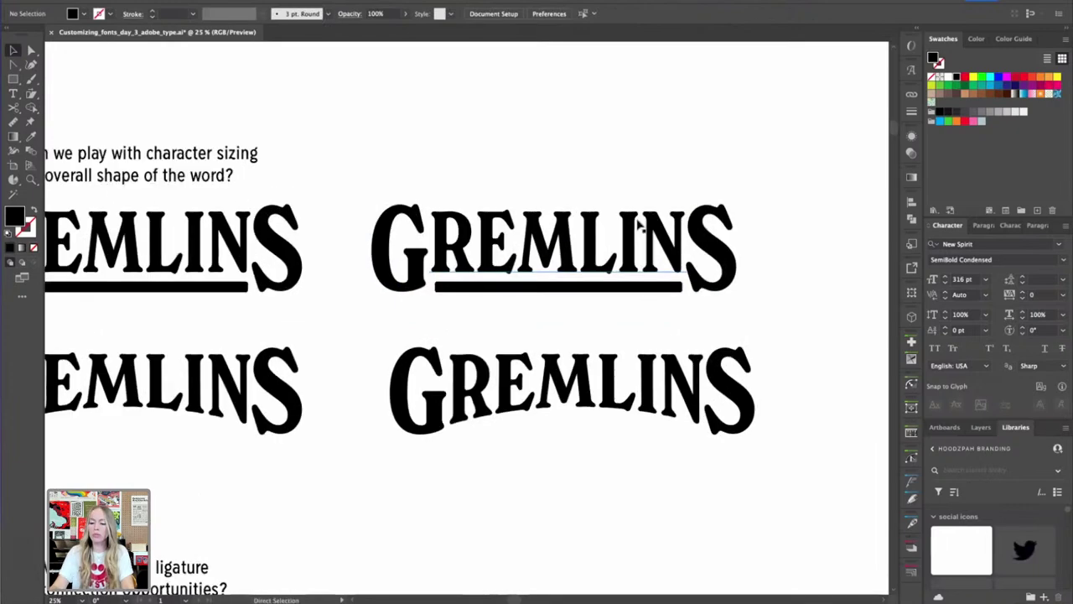
Raise the foot of the I in the copied underlined GREMLINS so the letter is about 102 px tall
{"action": "left_click", "coordinate": [642, 225]}
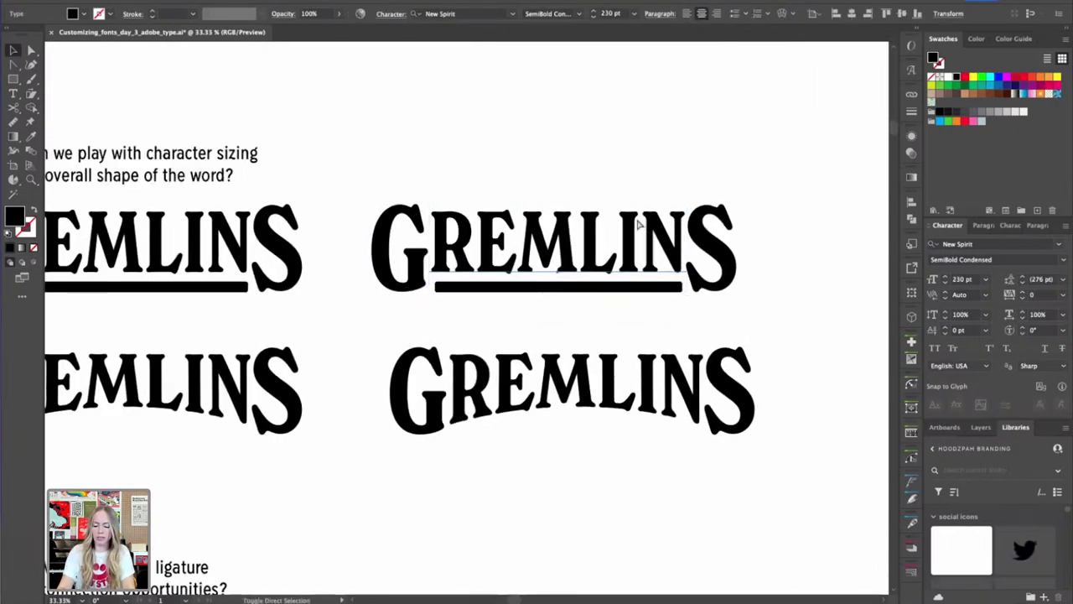
{"action": "key", "text": "a"}
{"action": "left_click", "coordinate": [600, 151]}
{"action": "key", "text": "super+equal"}
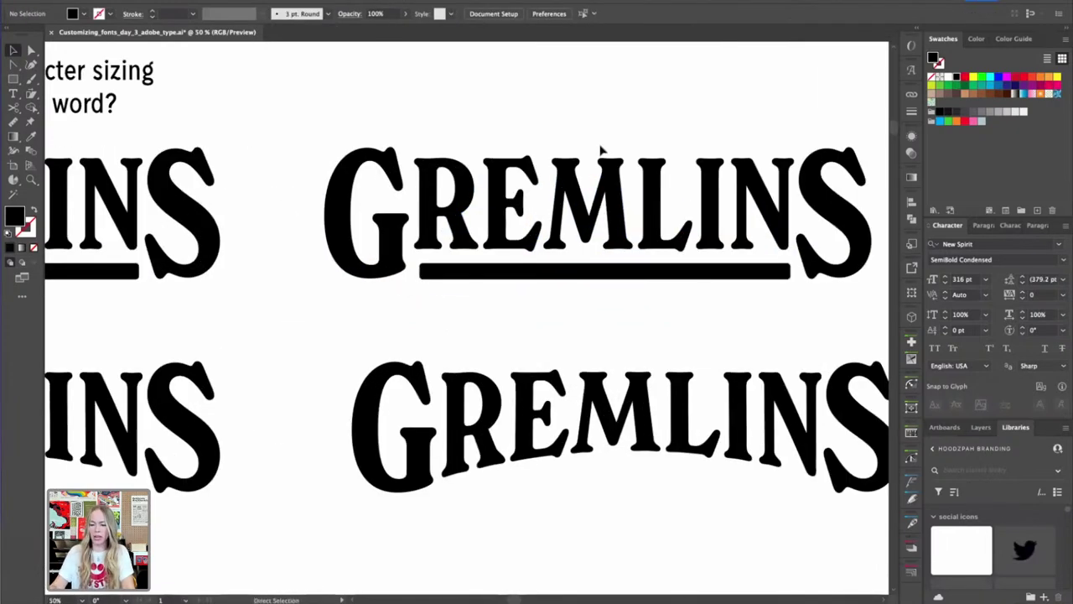
{"action": "scroll", "coordinate": [621, 159], "scroll_direction": "right", "scroll_amount": 3}
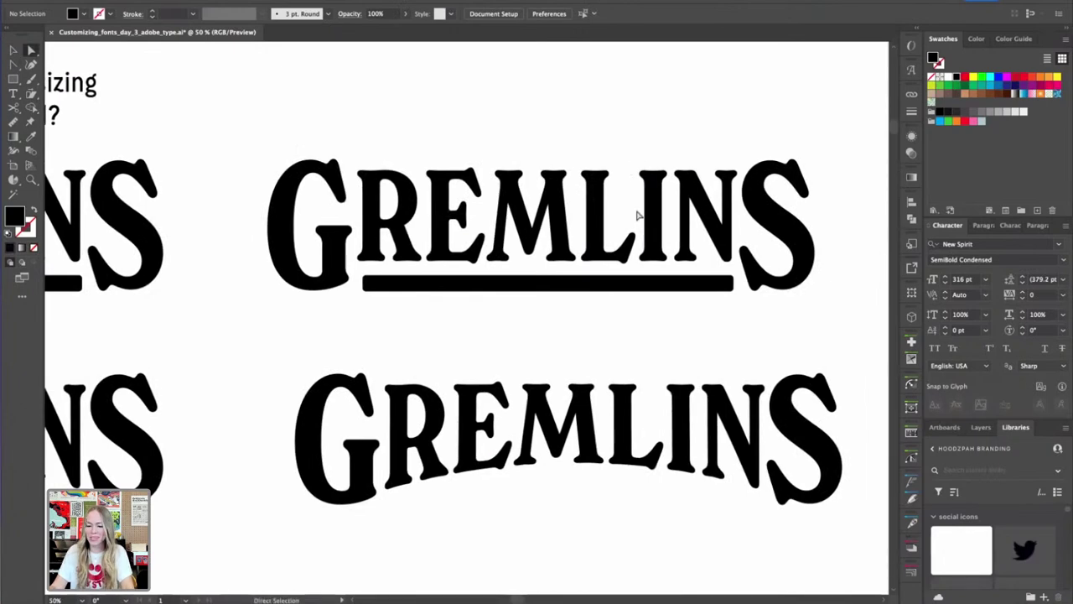
{"action": "scroll", "coordinate": [639, 220], "scroll_direction": "up", "scroll_amount": 3}
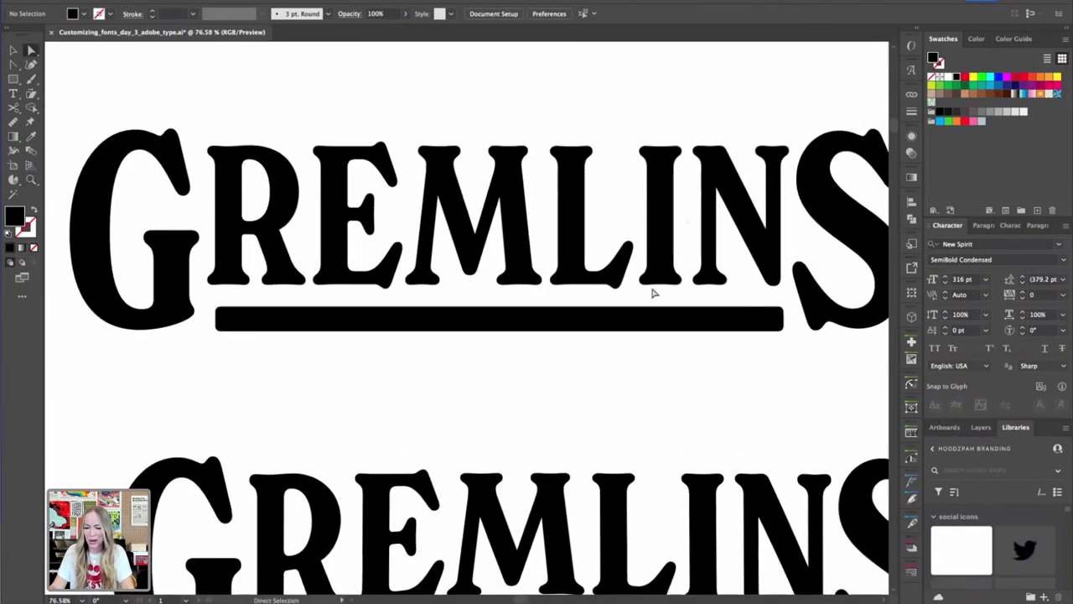
{"action": "left_click", "coordinate": [678, 286]}
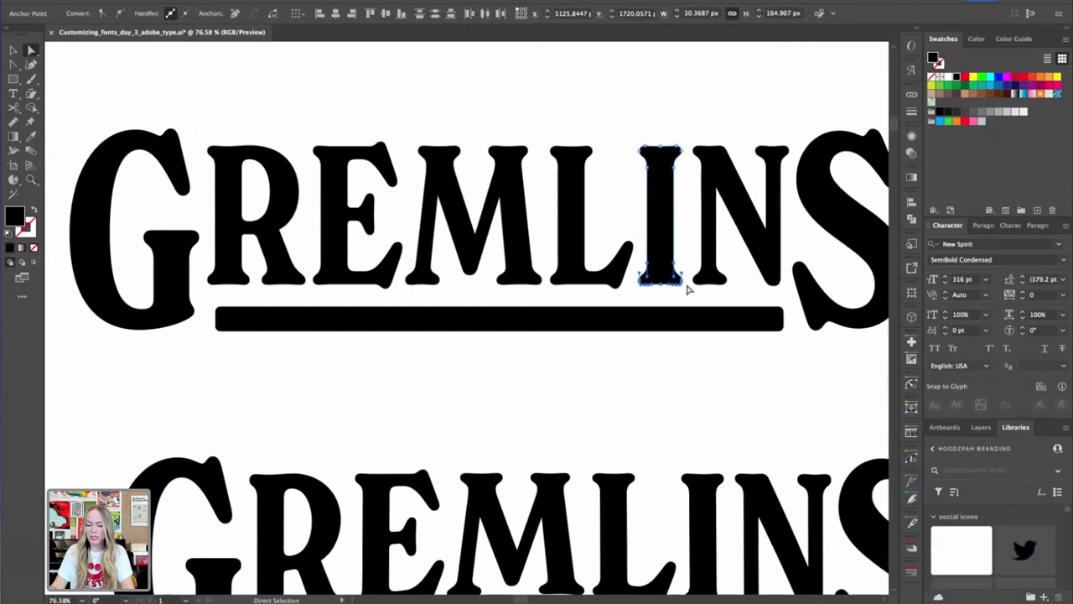
{"action": "scroll", "coordinate": [662, 245], "scroll_direction": "up", "scroll_amount": 2}
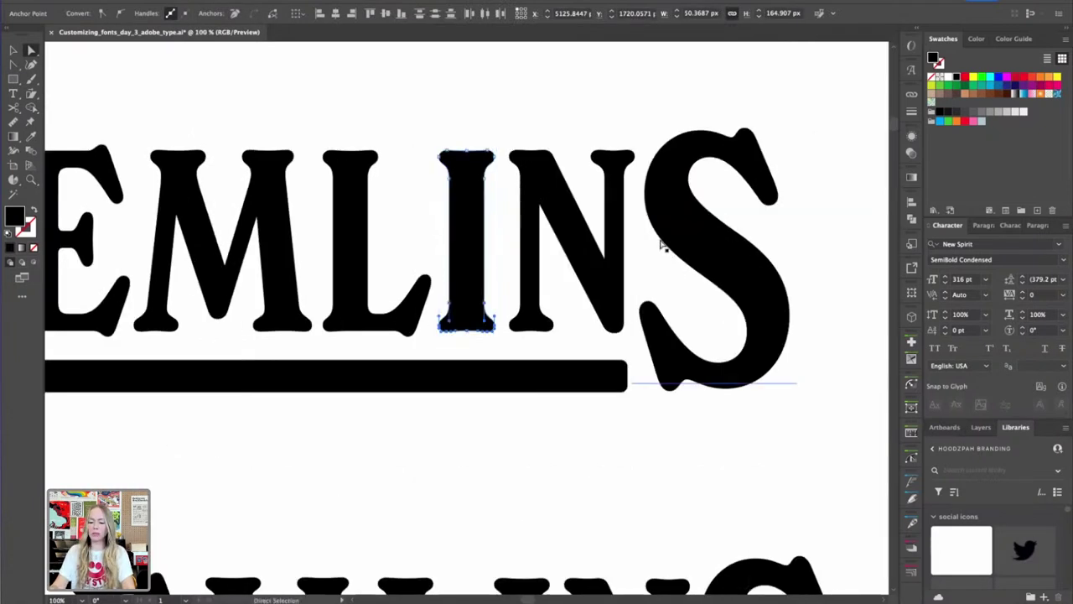
{"action": "left_click", "coordinate": [494, 326]}
{"action": "left_click_drag", "start_coordinate": [495, 310], "coordinate": [492, 253]}
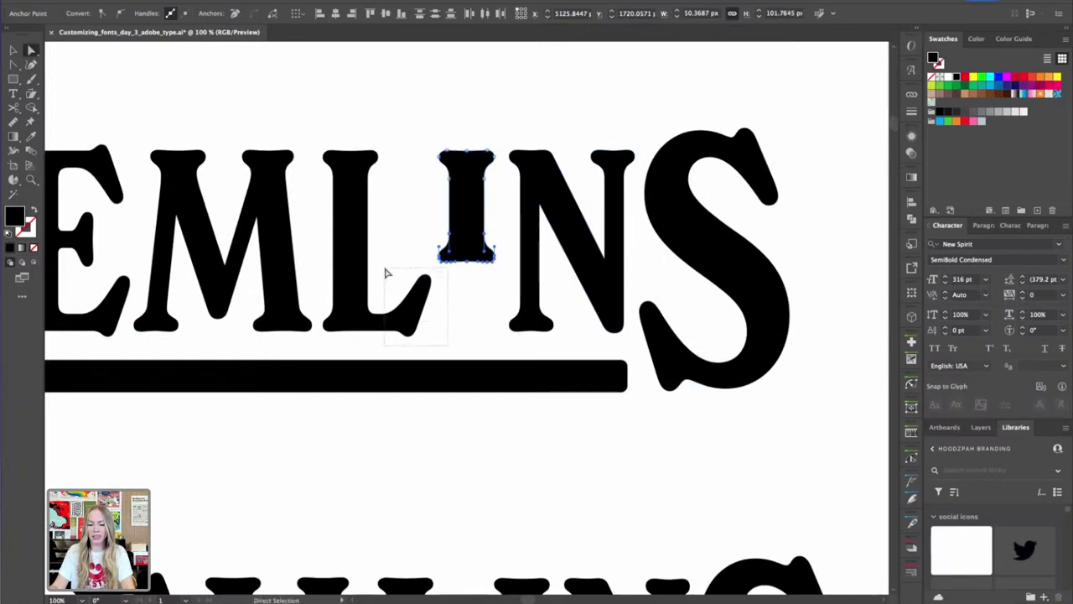
Extend the end of the L's foot by 20 px toward the shortened I
{"action": "left_click_drag", "start_coordinate": [386, 273], "coordinate": [387, 273]}
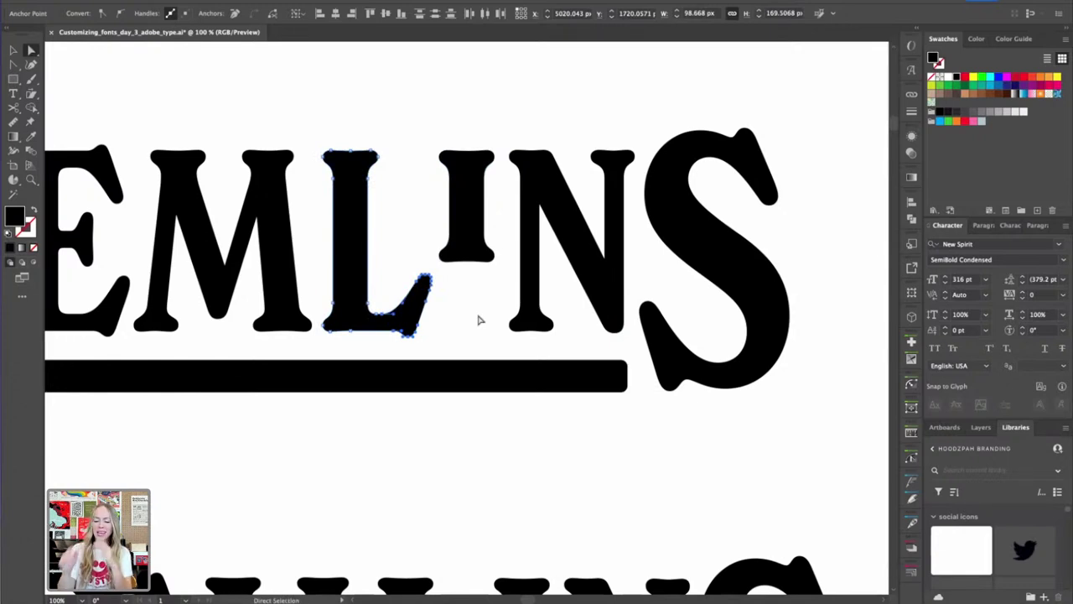
{"action": "key", "text": "shift+Right"}
{"action": "key", "text": "shift+Right"}
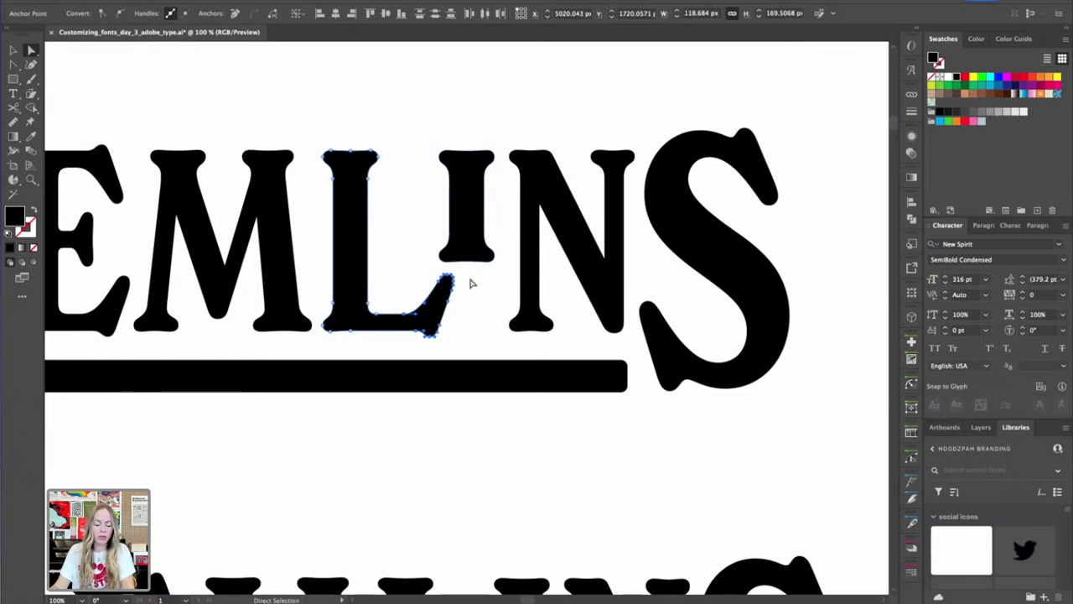
Tuck the shortened I in above the L's foot and shift the N left to follow it
{"action": "left_click_drag", "start_coordinate": [474, 232], "coordinate": [441, 208]}
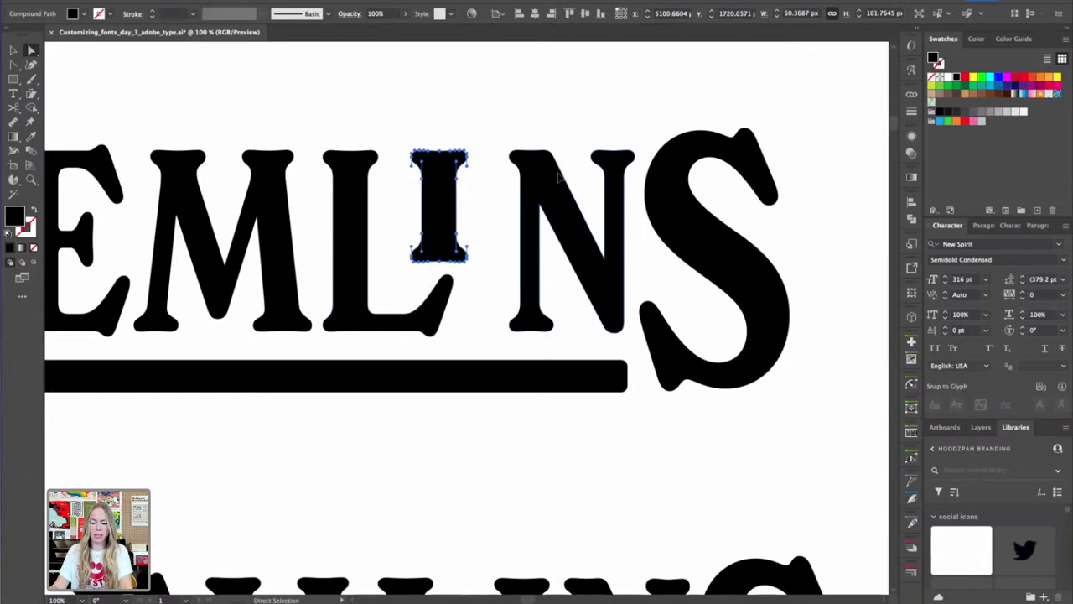
{"action": "key", "text": "v"}
{"action": "double_click", "coordinate": [615, 240]}
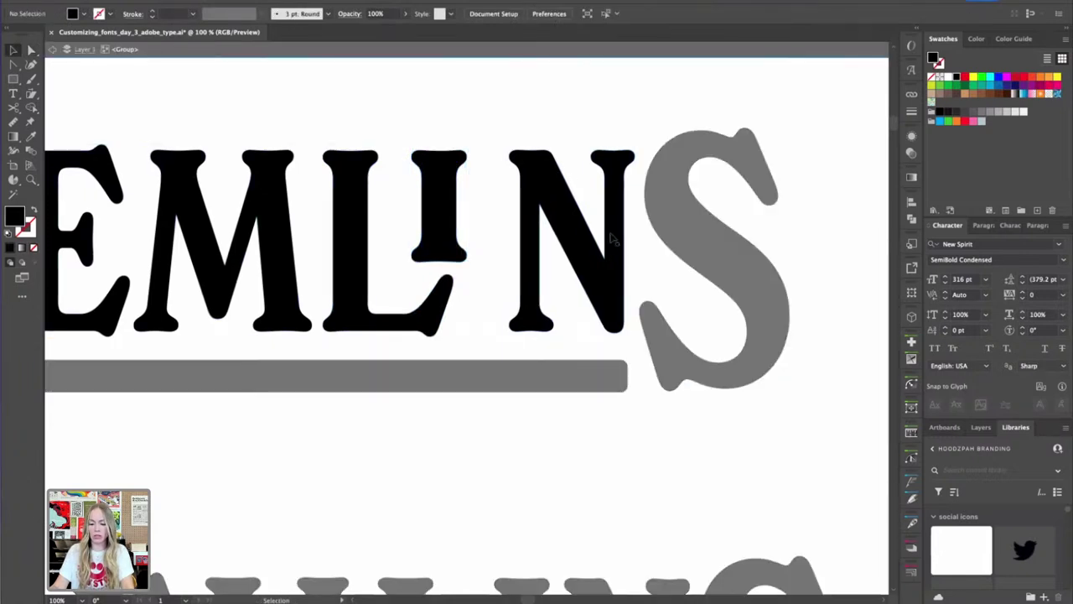
{"action": "left_click_drag", "start_coordinate": [614, 241], "coordinate": [591, 223]}
{"action": "left_click", "coordinate": [441, 200]}
{"action": "key", "text": "Left"}
{"action": "key", "text": "Left"}
{"action": "key", "text": "Left"}
{"action": "key", "text": "Left"}
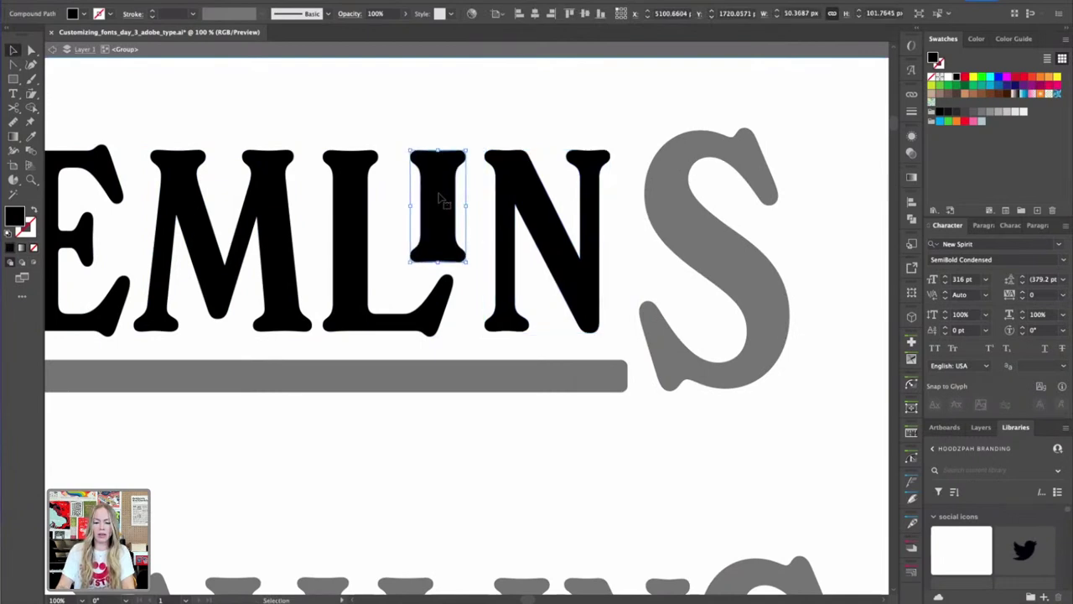
{"action": "left_click", "coordinate": [643, 276]}
Lower the foot of the shortened I by 9 px so it sits closer to the L's foot
{"action": "key", "text": "z"}
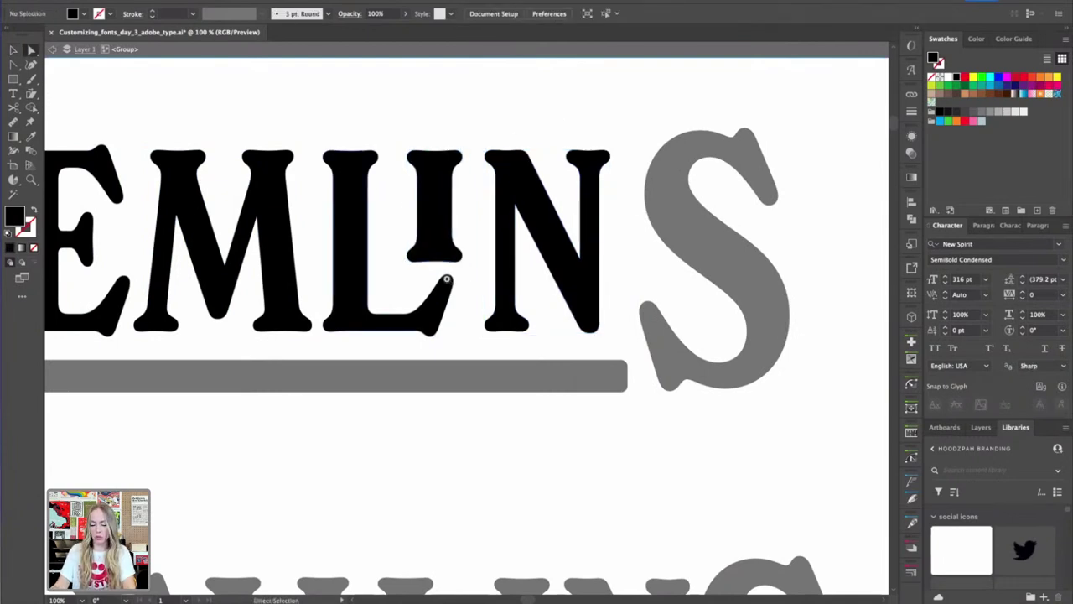
{"action": "left_click_drag", "start_coordinate": [444, 280], "coordinate": [597, 316]}
{"action": "key", "text": "a"}
{"action": "left_click_drag", "start_coordinate": [532, 255], "coordinate": [464, 424]}
{"action": "key", "text": "super+equal"}
{"action": "left_click", "coordinate": [520, 336]}
{"action": "key", "text": "super+minus"}
{"action": "key", "text": "super+minus"}
{"action": "key", "text": "super+minus"}
{"action": "key", "text": "super+minus"}
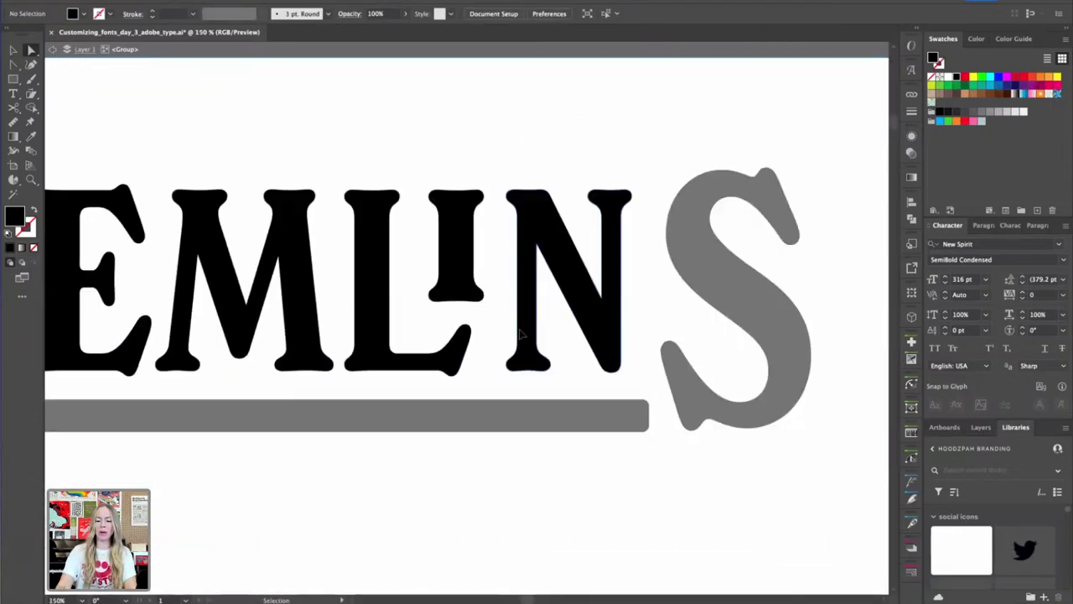
{"action": "left_click_drag", "start_coordinate": [388, 275], "coordinate": [503, 337]}
{"action": "left_click_drag", "start_coordinate": [494, 282], "coordinate": [668, 398]}
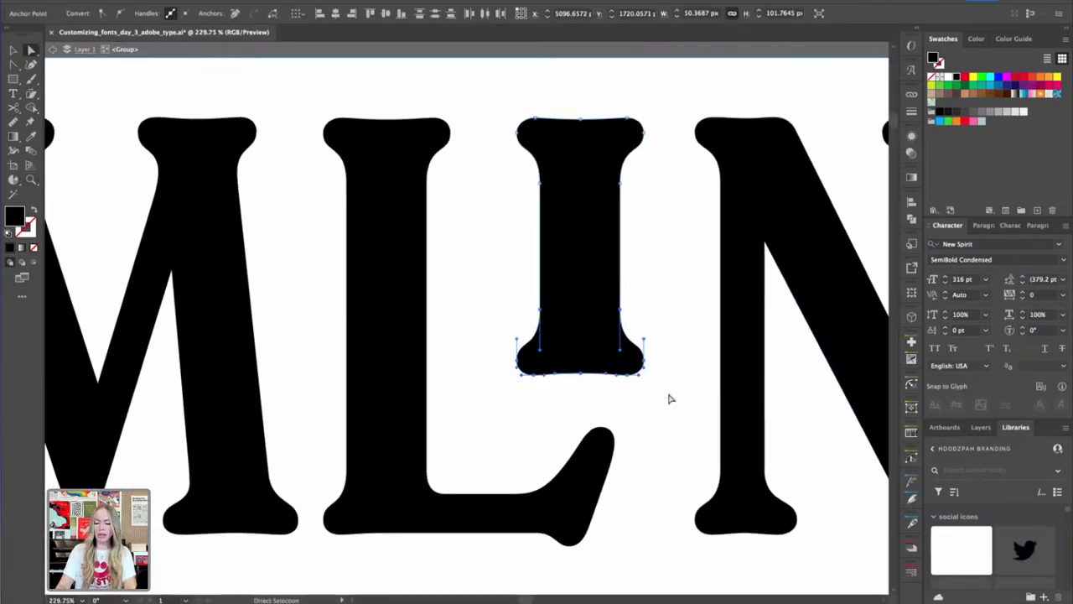
{"action": "key", "text": "Down"}
{"action": "key", "text": "Down"}
{"action": "key", "text": "Down"}
{"action": "key", "text": "Down"}
{"action": "key", "text": "Down"}
{"action": "key", "text": "Down"}
{"action": "key", "text": "Down"}
{"action": "key", "text": "Down"}
{"action": "key", "text": "Down"}
{"action": "key", "text": "ctrl+minus"}
{"action": "key", "text": "ctrl+minus"}
{"action": "key", "text": "ctrl+minus"}
{"action": "key", "text": "ctrl+minus"}
{"action": "key", "text": "ctrl+minus"}
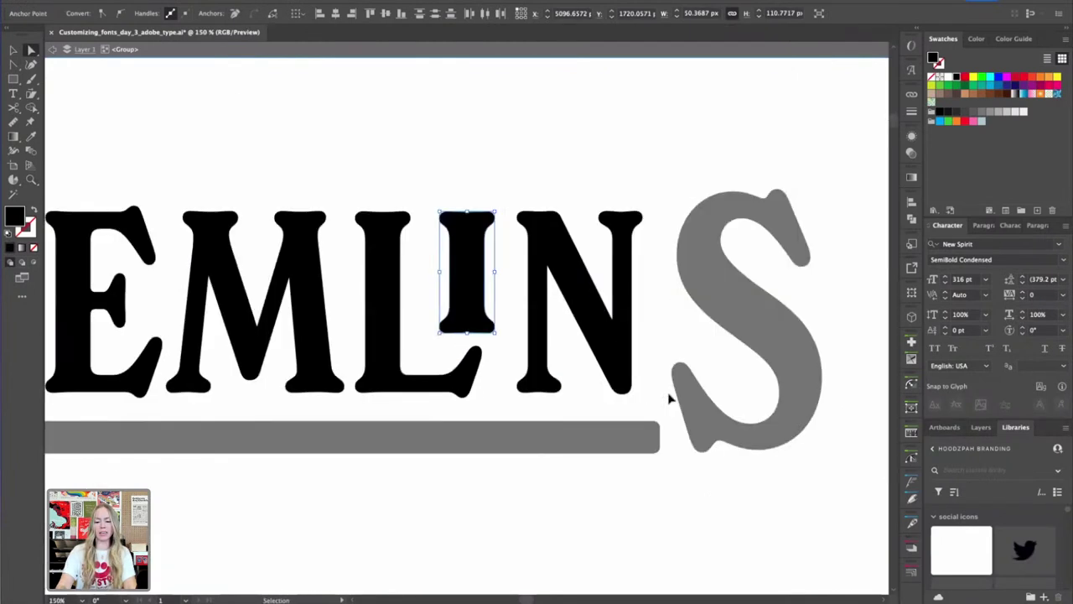
{"action": "key", "text": "v"}
{"action": "left_click", "coordinate": [700, 220]}
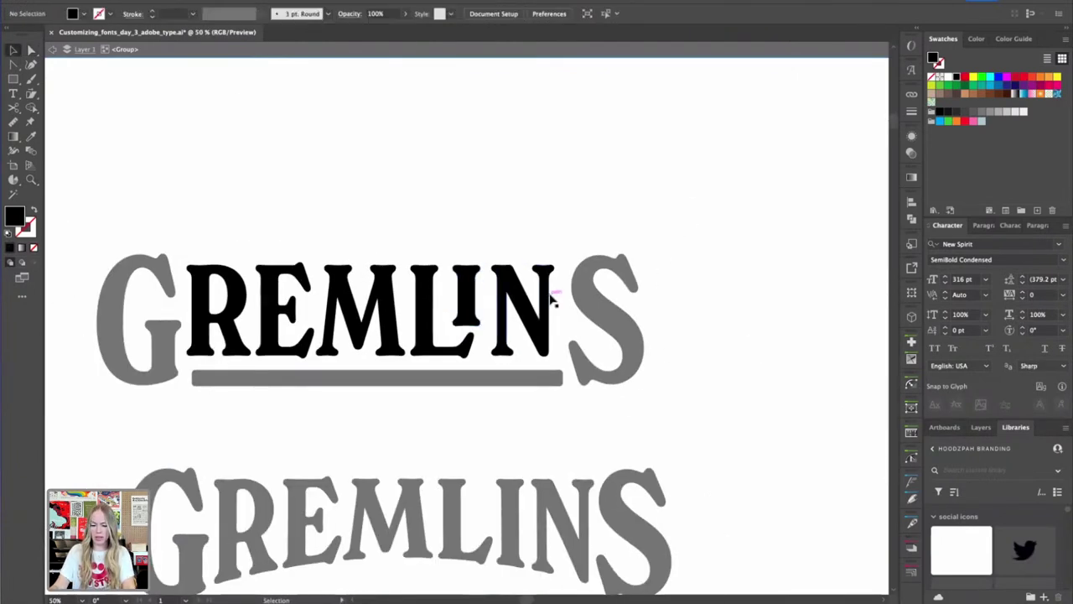
Nudge the N 1 px left and move the large S closer to it in the copied GREMLINS
{"action": "left_click", "coordinate": [551, 298]}
{"action": "key", "text": "Left"}
{"action": "key", "text": "Left"}
{"action": "key", "text": "Left"}
{"action": "key", "text": "Right"}
{"action": "key", "text": "Right"}
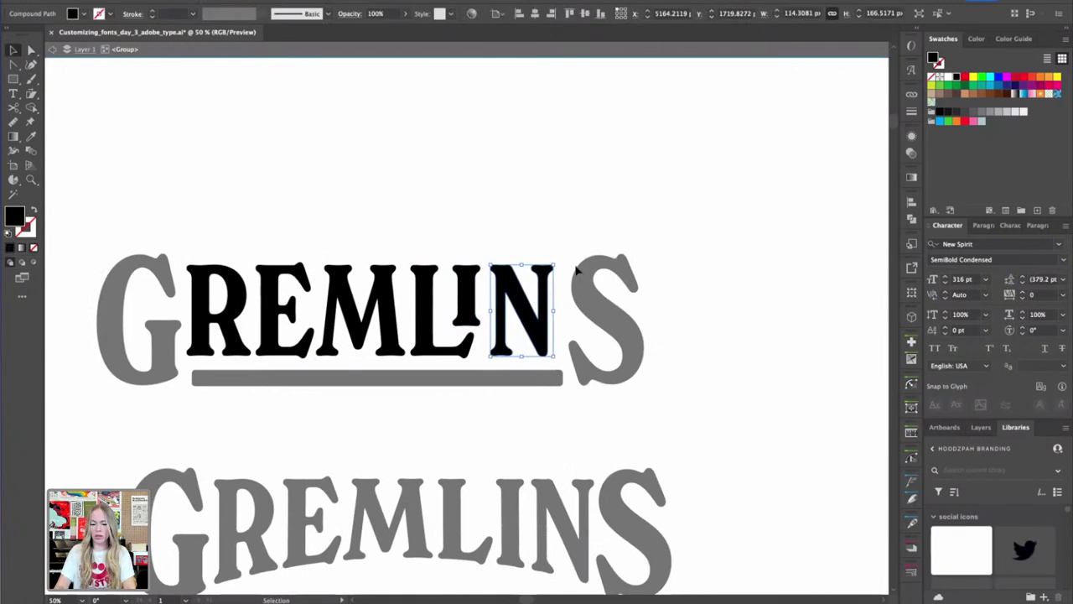
{"action": "double_click", "coordinate": [611, 201]}
{"action": "left_click", "coordinate": [593, 285]}
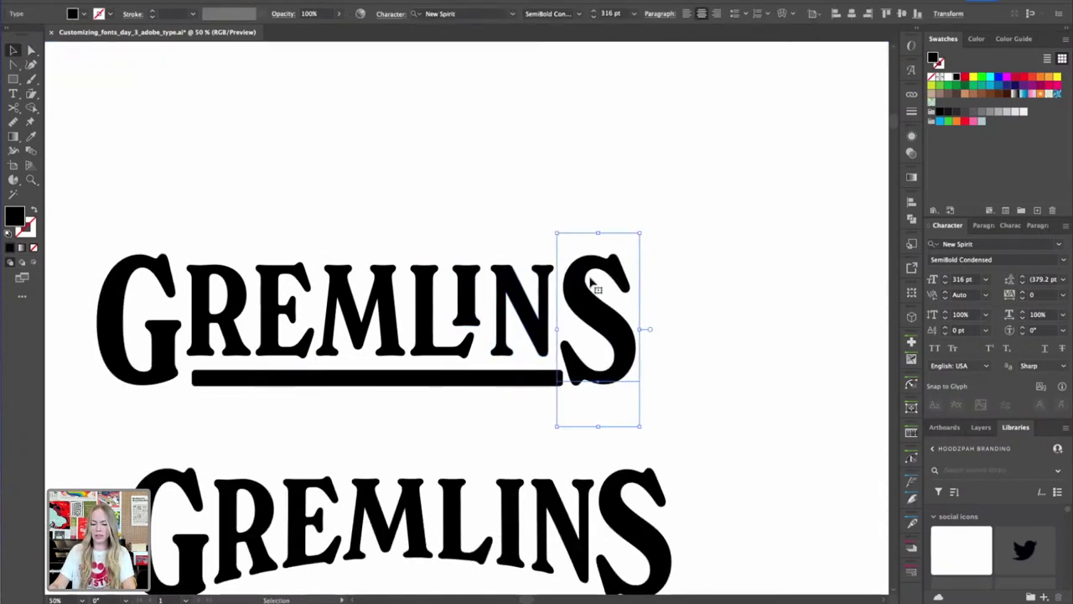
Shift the bar's right end and the large S together 20 px to the left, shortening the bar
{"action": "key", "text": "a"}
{"action": "left_click", "coordinate": [544, 378]}
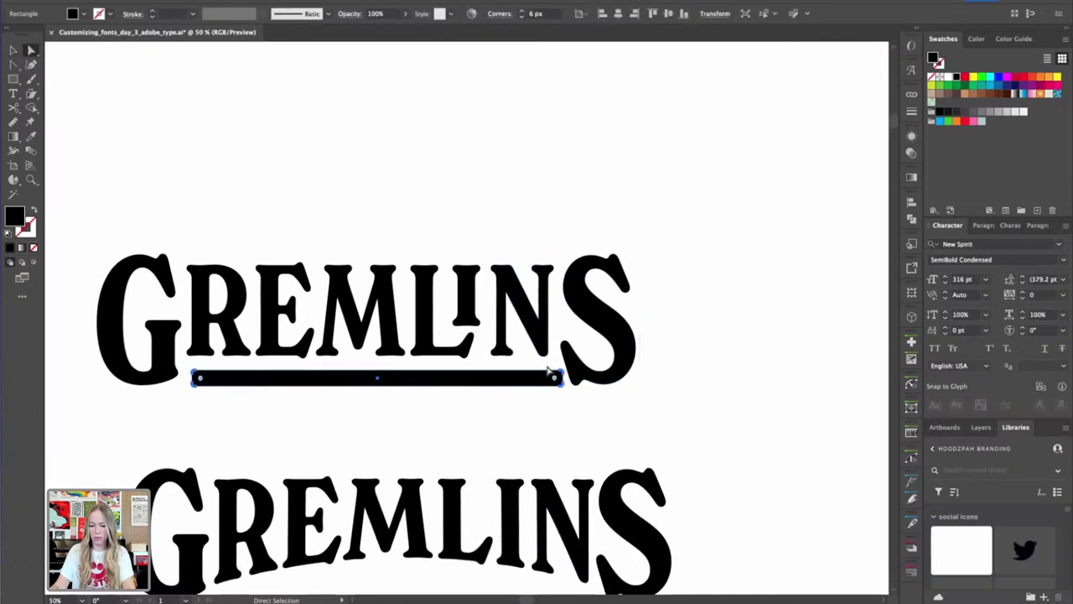
{"action": "left_click_drag", "start_coordinate": [548, 367], "coordinate": [571, 398]}
{"action": "left_click", "coordinate": [622, 354], "text": "shift"}
{"action": "left_click", "coordinate": [628, 366], "text": "shift"}
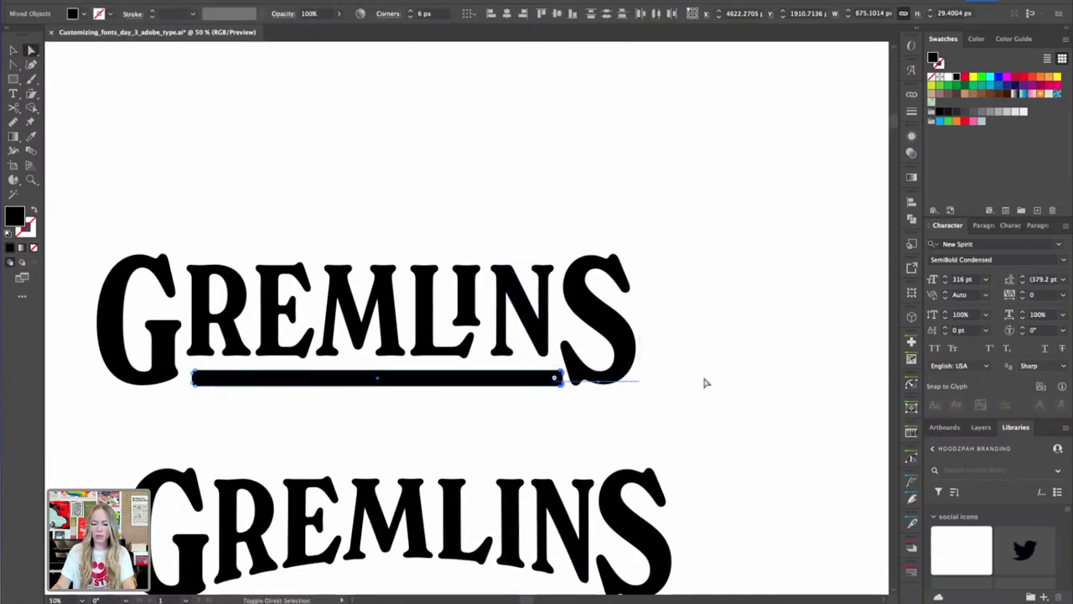
{"action": "key", "text": "shift+Left"}
{"action": "key", "text": "shift+Left"}
{"action": "left_click", "coordinate": [698, 307]}
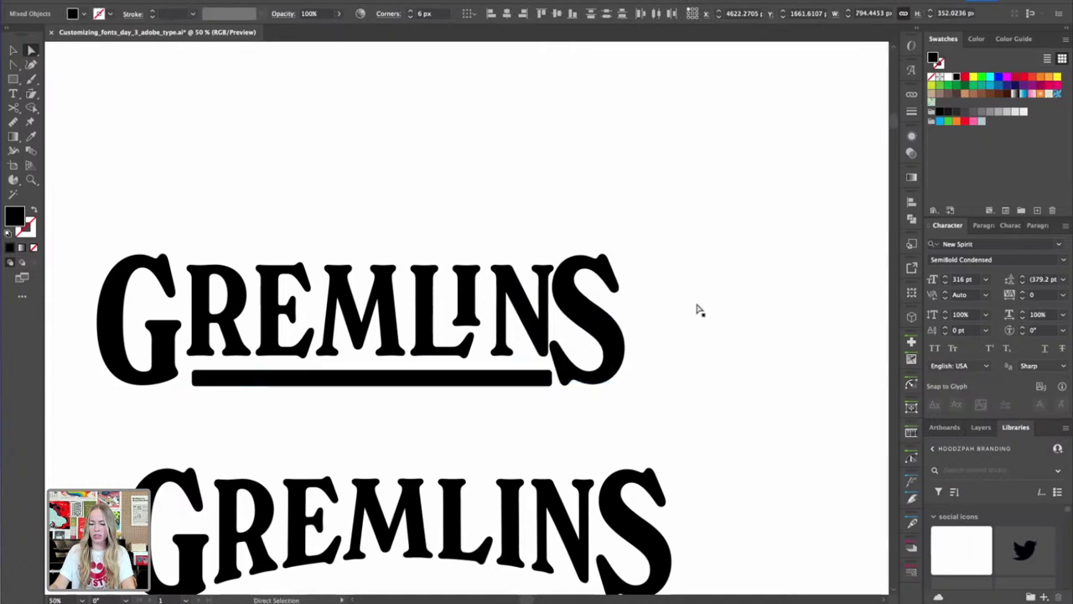
Nudge the large S to the right, away from the N, in the nested-I GREMLINS
{"action": "left_click", "coordinate": [619, 319]}
{"action": "key", "text": "Right"}
{"action": "key", "text": "Right"}
{"action": "key", "text": "Right"}
{"action": "key", "text": "Right"}
{"action": "key", "text": "Right"}
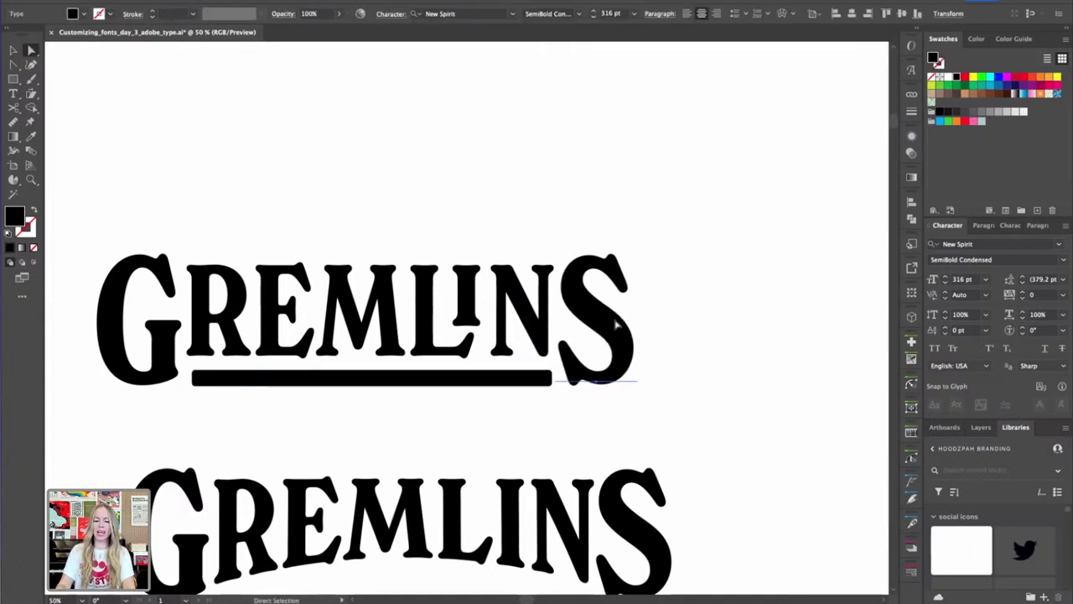
{"action": "left_click", "coordinate": [679, 226]}
Examine the nested-I GREMLINS beside the other versions and check its letter spacing and bar up close
{"action": "key", "text": "ctrl+minus"}
{"action": "key", "text": "ctrl+minus"}
{"action": "key", "text": "ctrl+minus"}
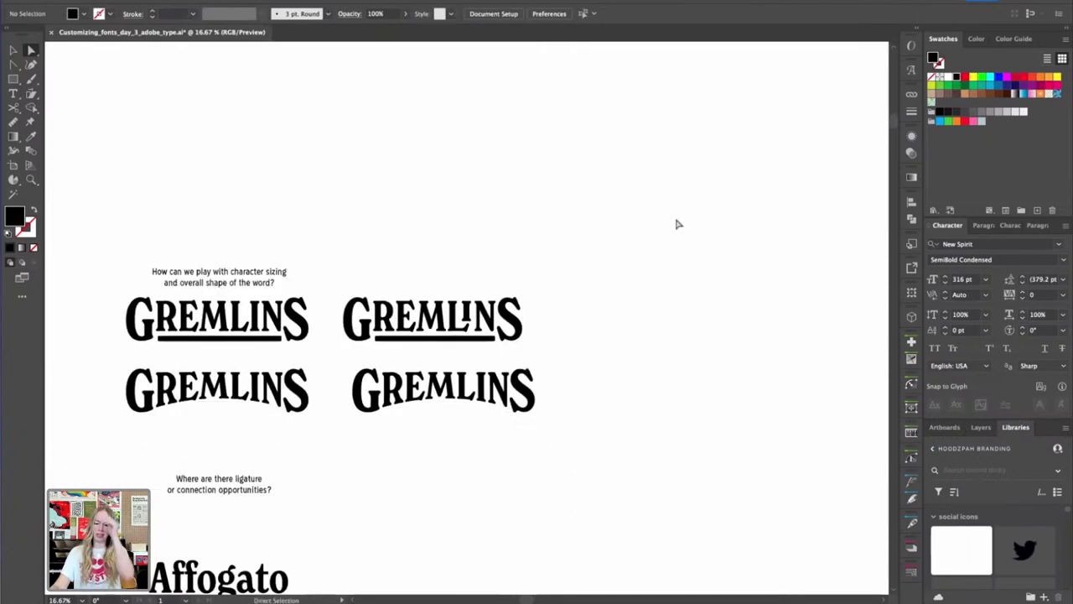
{"action": "key", "text": "ctrl+plus"}
{"action": "key", "text": "ctrl+plus"}
{"action": "key", "text": "ctrl+plus"}
{"action": "key", "text": "ctrl+plus"}
{"action": "key", "text": "ctrl+plus"}
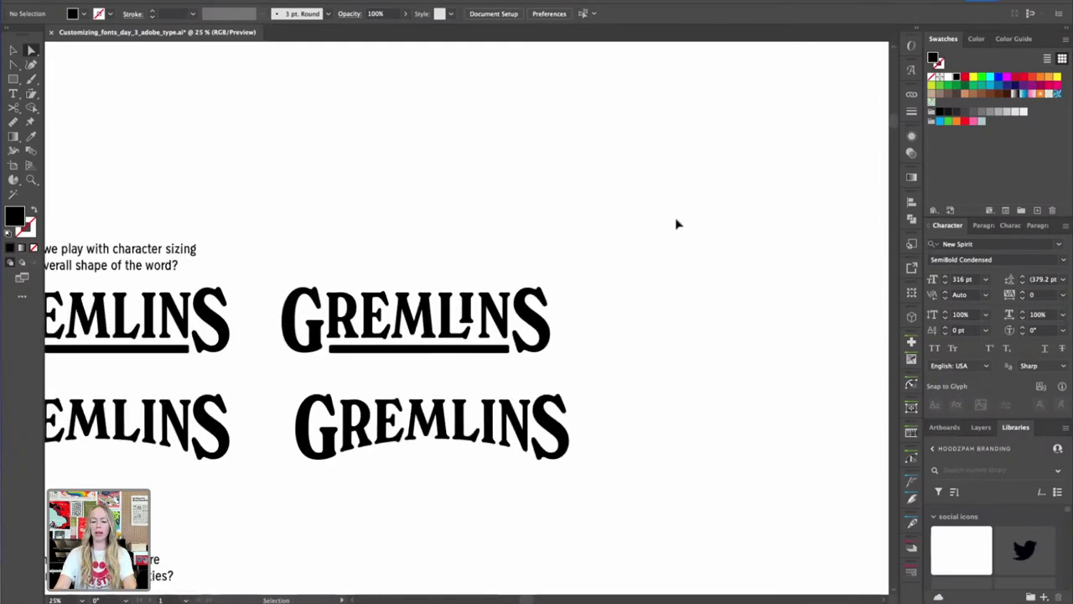
{"action": "left_click_drag", "start_coordinate": [441, 182], "coordinate": [503, 249]}
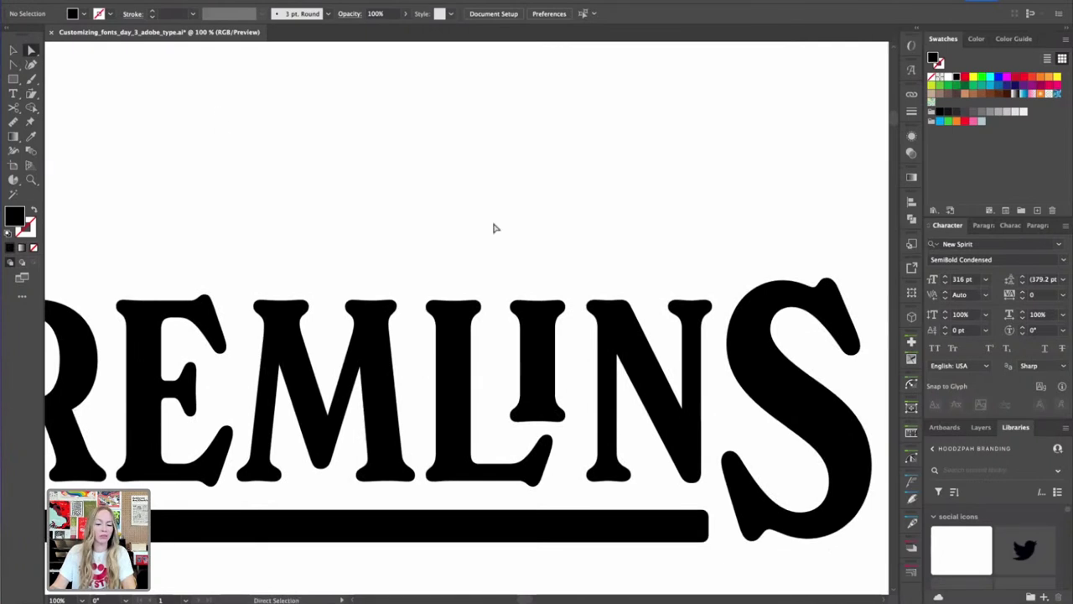
{"action": "key", "text": "ctrl+minus"}
{"action": "key", "text": "ctrl+minus"}
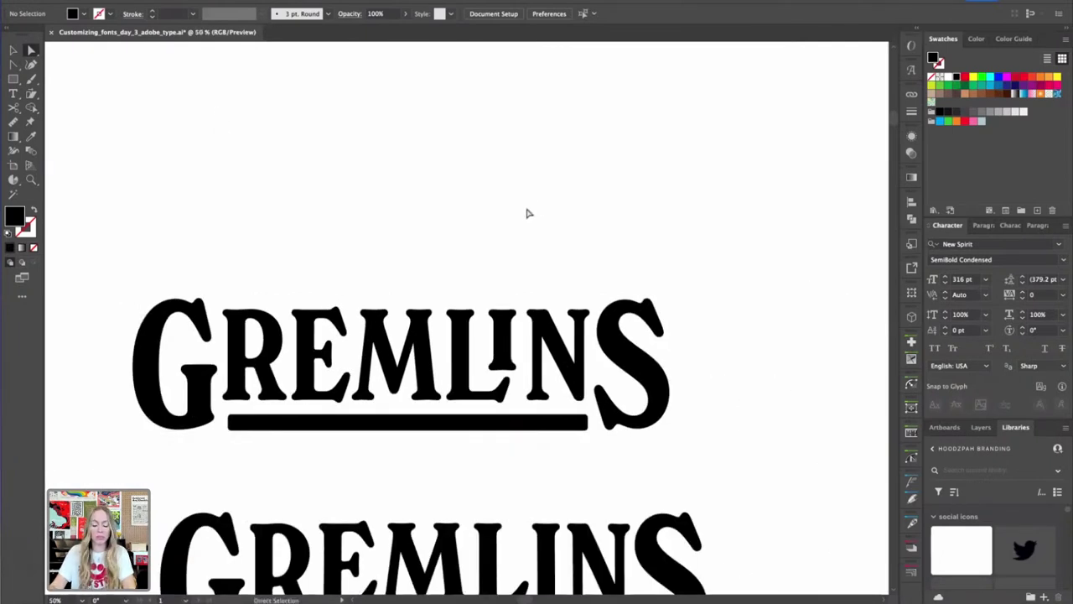
Try a round dot about 50 px wide above the shortened I of the nested GREMLINS
{"action": "left_click_drag", "start_coordinate": [14, 78], "coordinate": [100, 94]}
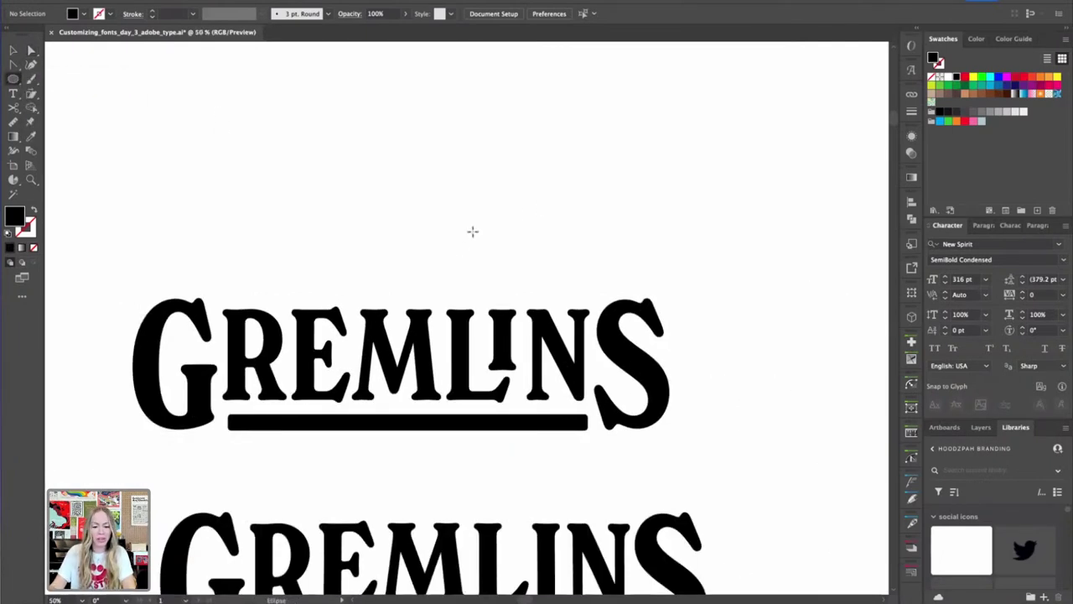
{"action": "left_click_drag", "start_coordinate": [501, 285], "coordinate": [517, 273]}
{"action": "key", "text": "v"}
{"action": "left_click", "coordinate": [573, 242]}
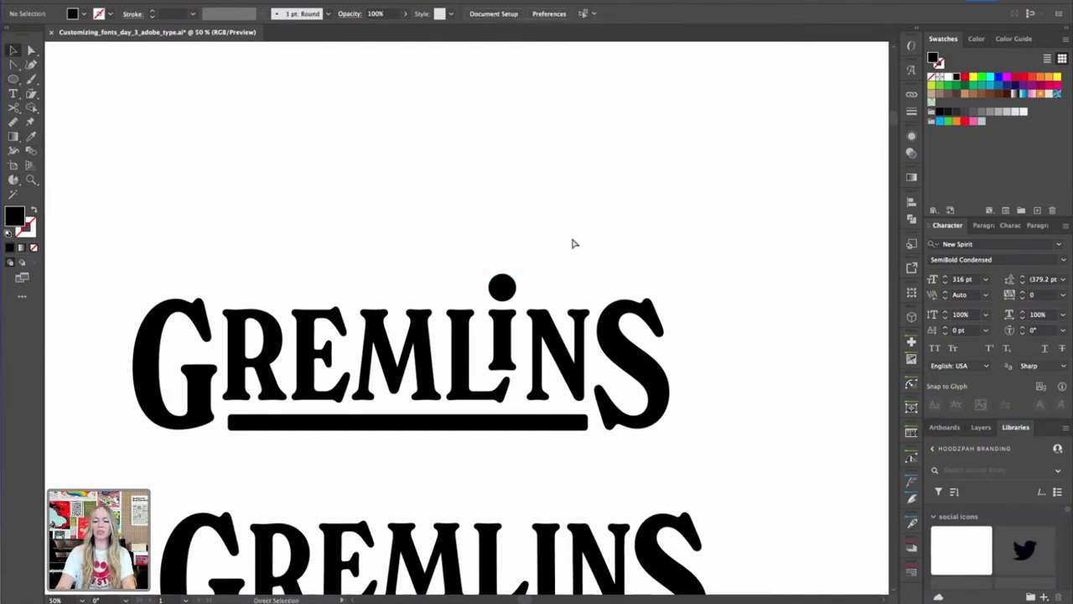
{"action": "key", "text": "ctrl+minus"}
{"action": "left_click", "coordinate": [484, 307]}
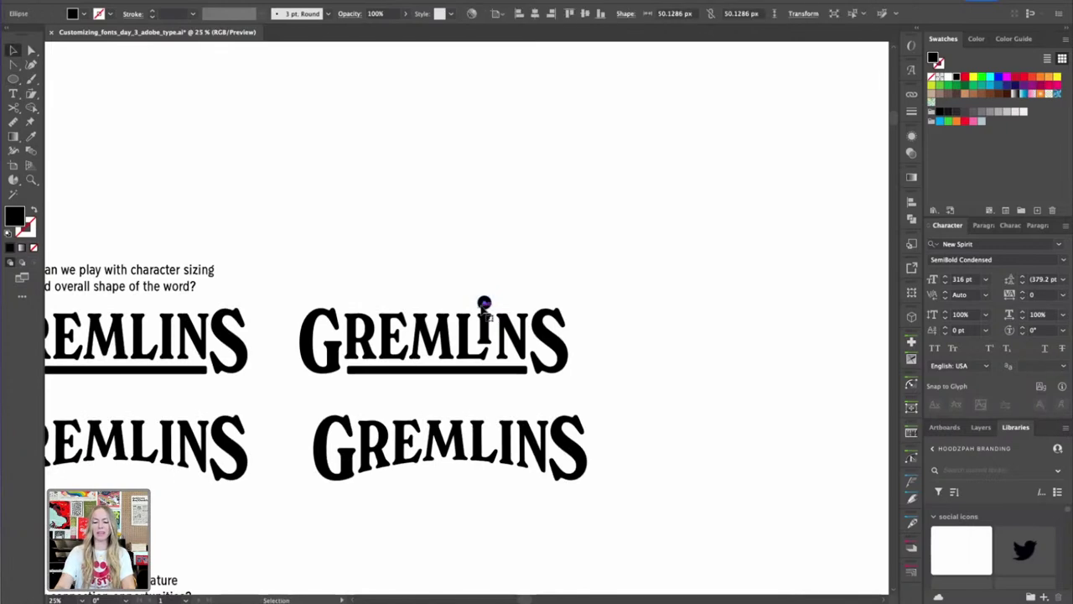
{"action": "key", "text": "Delete"}
Delete the extra warped GREMLINS copy below the nested-I version
{"action": "key", "text": "ctrl+plus"}
{"action": "key", "text": "ctrl+plus"}
{"action": "left_click_drag", "start_coordinate": [484, 264], "coordinate": [577, 171]}
{"action": "key", "text": "ctrl+minus"}
{"action": "key", "text": "ctrl+minus"}
{"action": "left_click_drag", "start_coordinate": [707, 338], "coordinate": [408, 420]}
{"action": "key", "text": "Delete"}
Look over the type samples and bring the Affogato word under the ligature question into close view
{"action": "left_click_drag", "start_coordinate": [450, 381], "coordinate": [542, 372]}
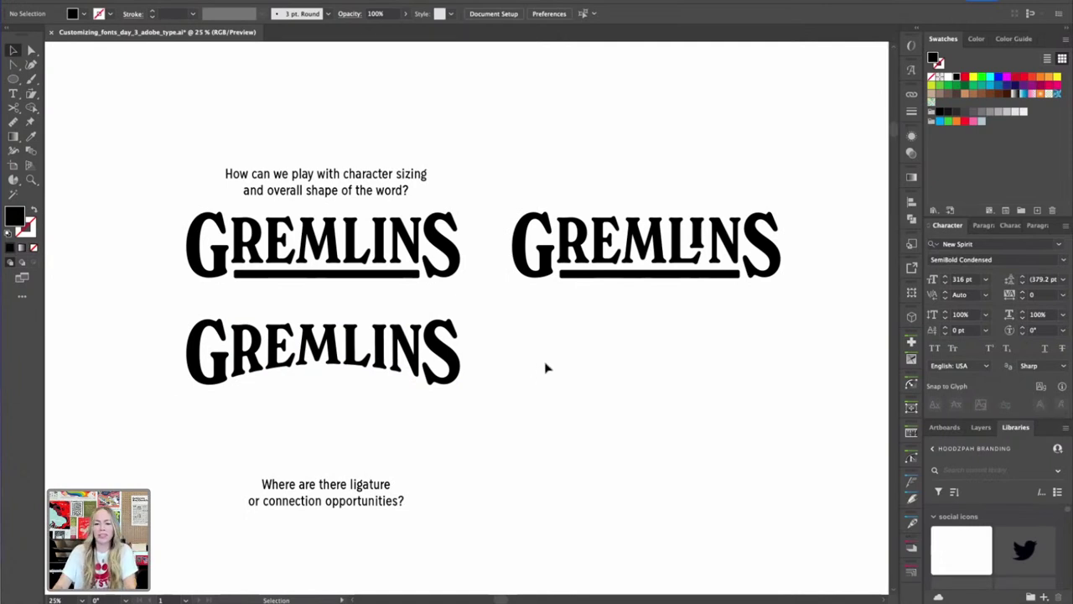
{"action": "key", "text": "super+minus"}
{"action": "key", "text": "super+minus"}
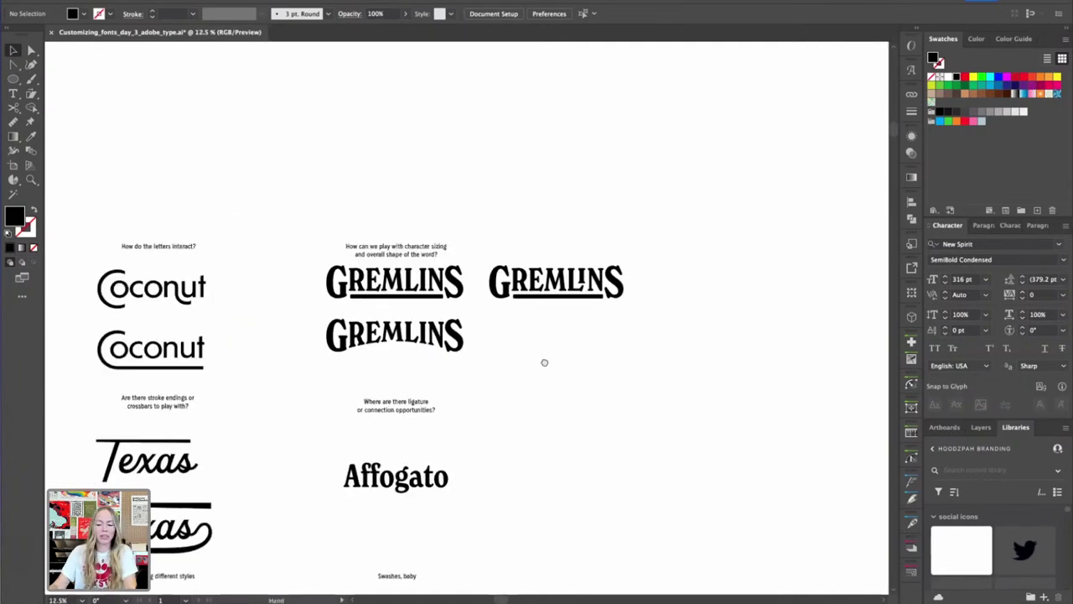
{"action": "left_click_drag", "start_coordinate": [545, 363], "coordinate": [573, 299]}
{"action": "key", "text": "super+equal"}
{"action": "left_click_drag", "start_coordinate": [544, 400], "coordinate": [558, 365]}
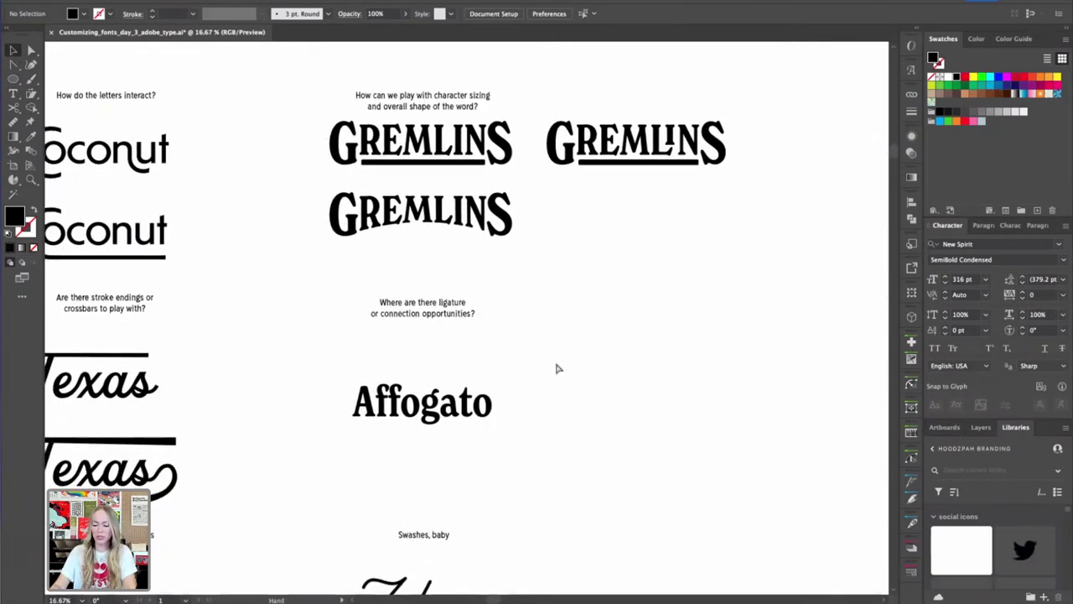
{"action": "key", "text": "super+equal"}
{"action": "key", "text": "super+equal"}
{"action": "key", "text": "super+equal"}
{"action": "scroll", "coordinate": [609, 319], "scroll_direction": "down", "scroll_amount": 5}
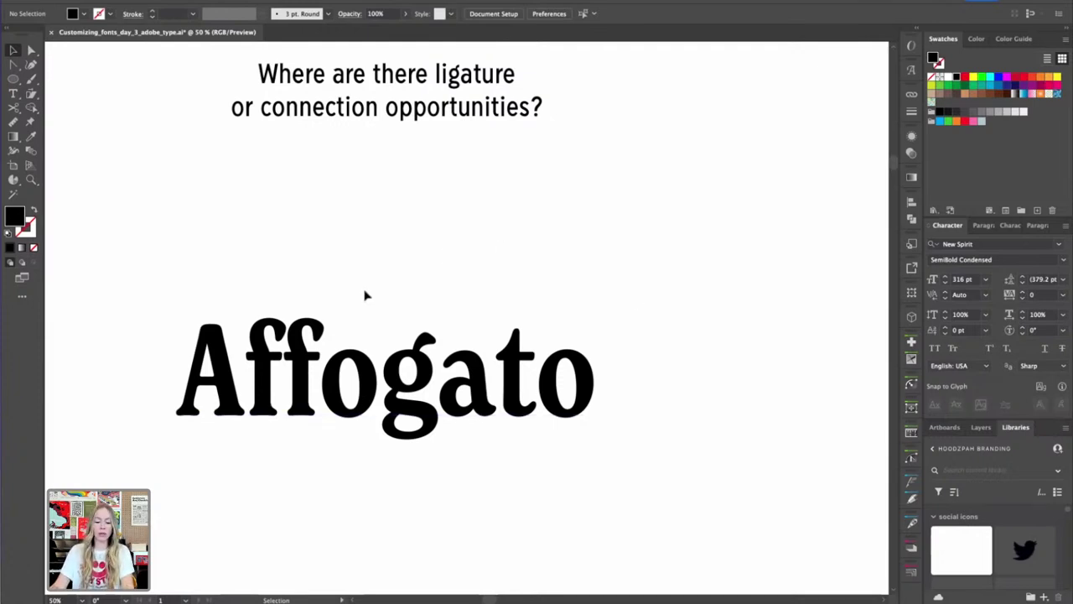
Convert the Affogato text to outlines so its letters can be edited individually
{"action": "key", "text": "ctrl+equal"}
{"action": "left_click", "coordinate": [421, 324]}
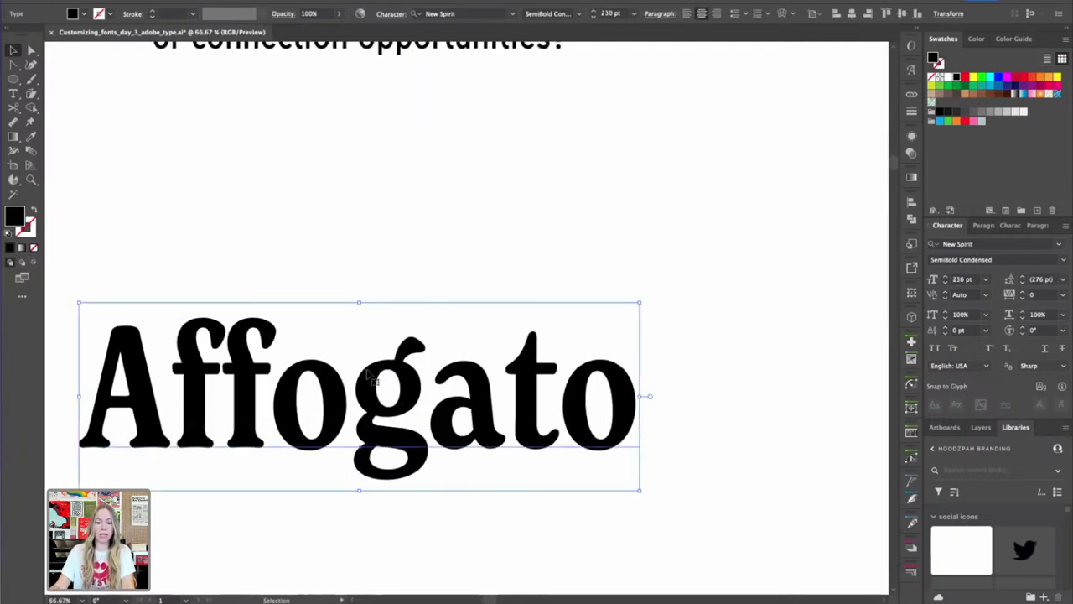
{"action": "left_click", "coordinate": [317, 216]}
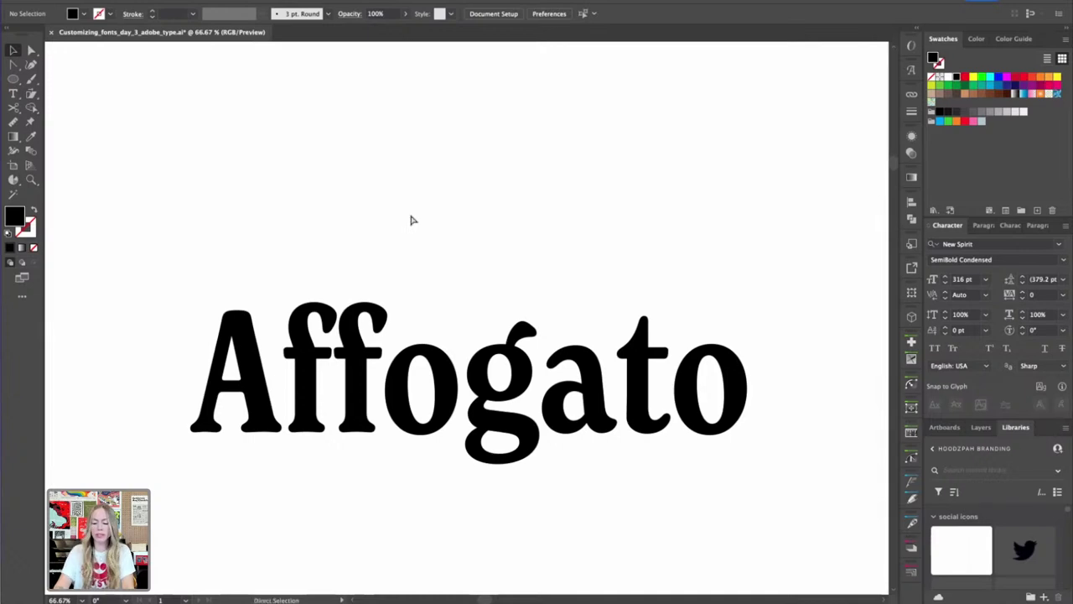
{"action": "key", "text": "ctrl+minus"}
{"action": "key", "text": "ctrl+equal"}
{"action": "key", "text": "ctrl+equal"}
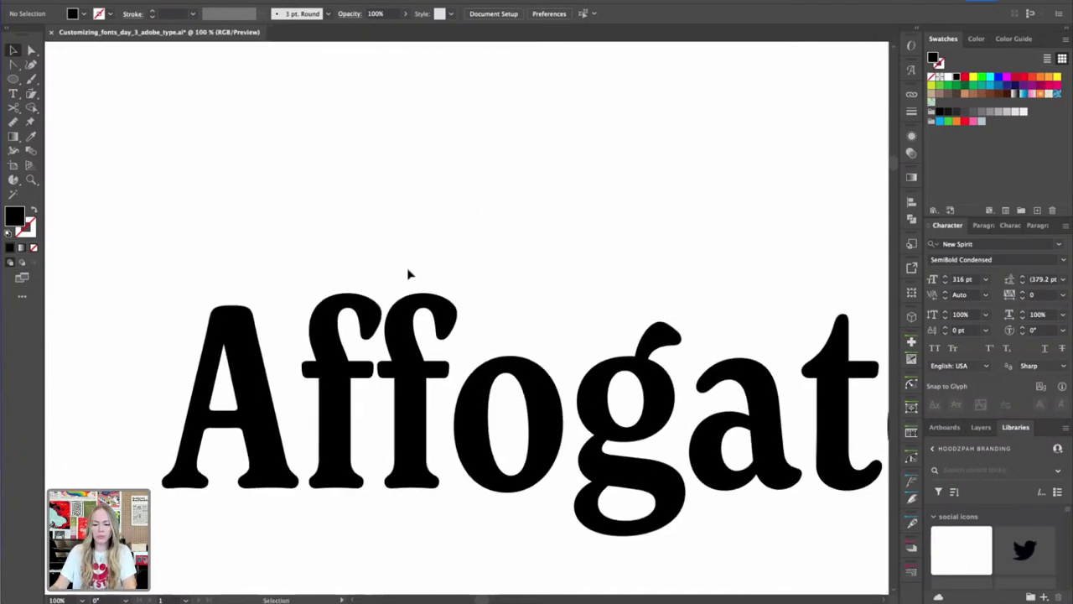
{"action": "left_click", "coordinate": [405, 346]}
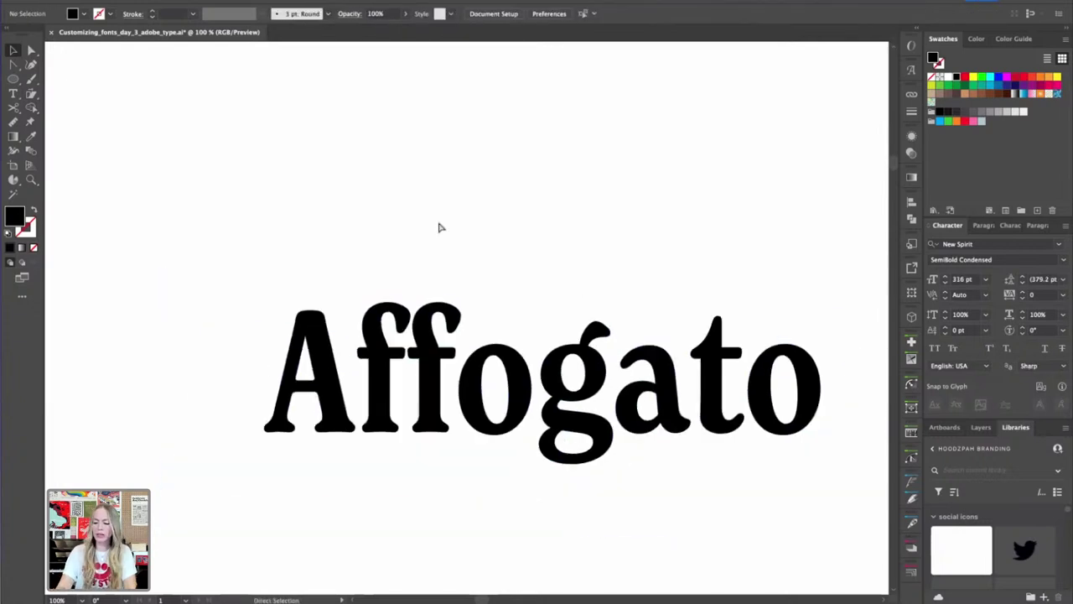
{"action": "key", "text": "space"}
{"action": "left_click_drag", "start_coordinate": [439, 224], "coordinate": [400, 216]}
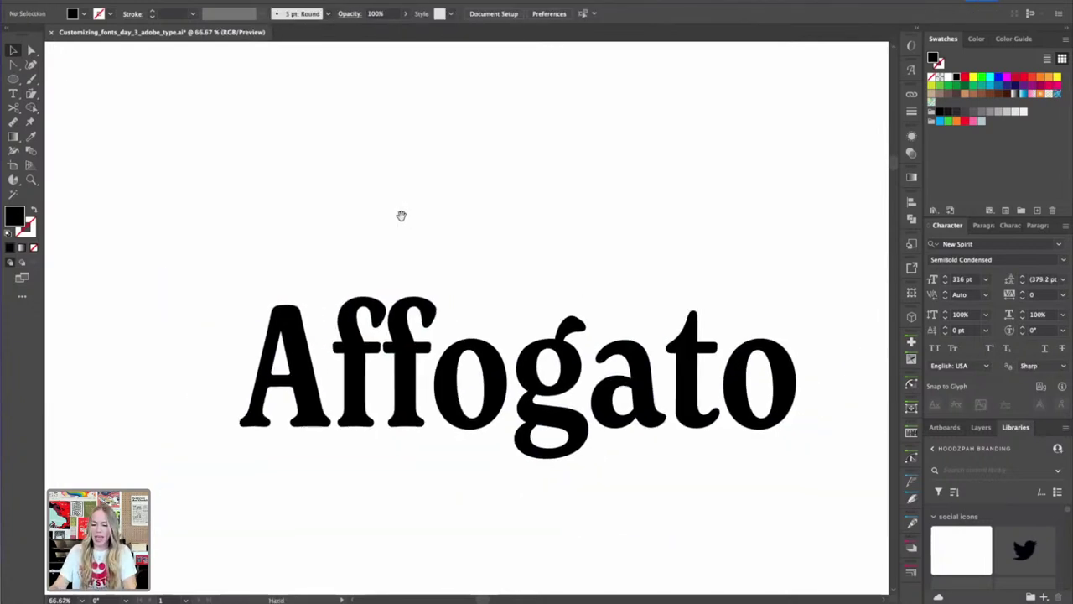
Stretch the first f's crossbar into the second f and extend the second f's crossbar toward the o
{"action": "key", "text": "z"}
{"action": "left_click_drag", "start_coordinate": [369, 324], "coordinate": [571, 379]}
{"action": "key", "text": "a"}
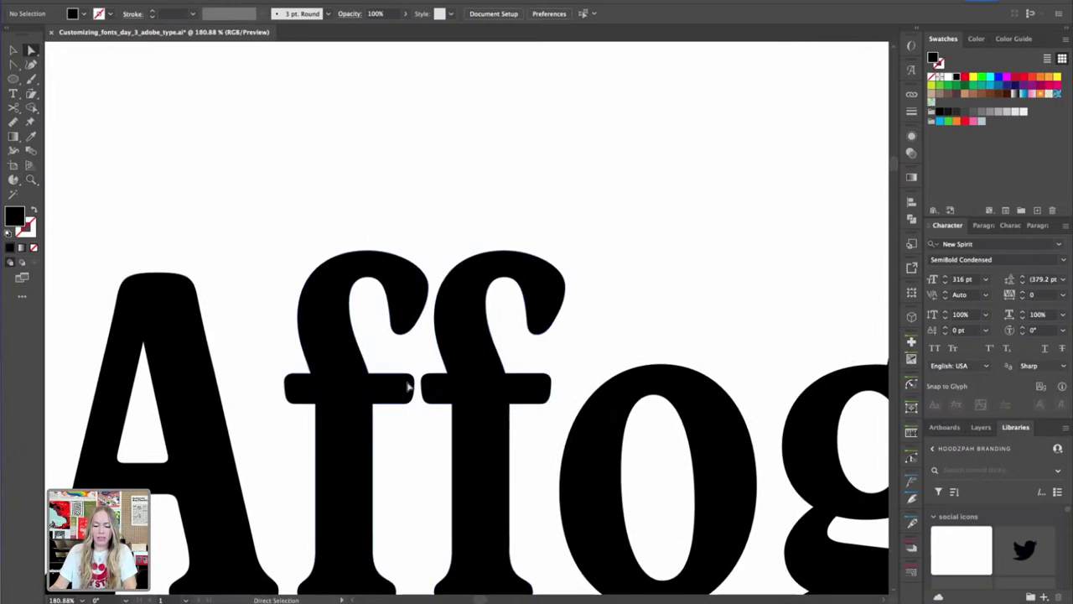
{"action": "left_click_drag", "start_coordinate": [395, 364], "coordinate": [533, 414]}
{"action": "left_click", "coordinate": [558, 376]}
{"action": "key", "text": "shift+Right"}
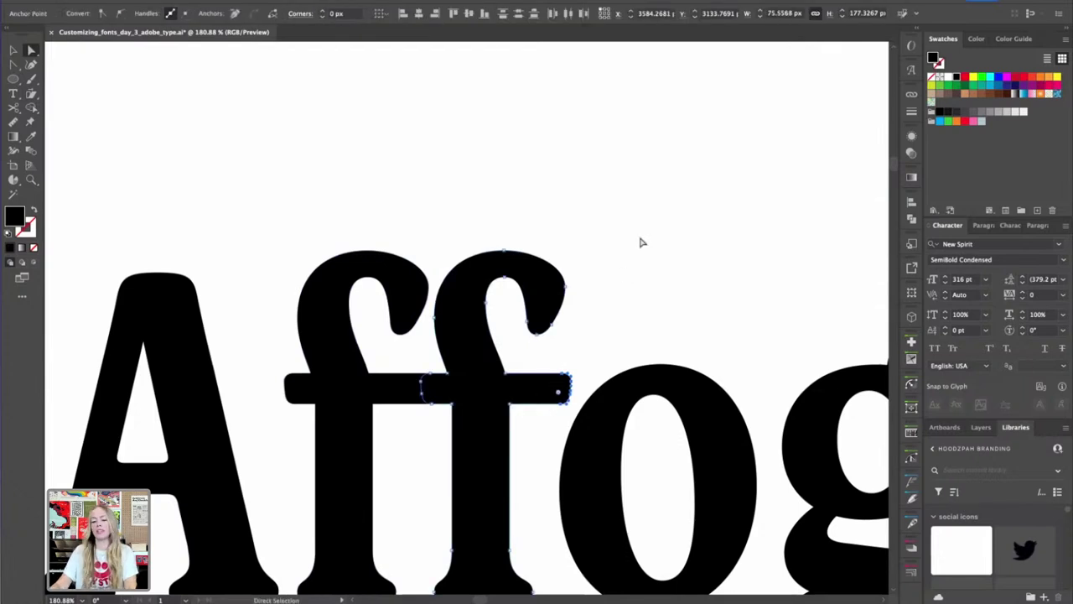
Extend the left end of the first f's crossbar toward the A
{"action": "left_click", "coordinate": [640, 240]}
{"action": "left_click_drag", "start_coordinate": [261, 369], "coordinate": [302, 427]}
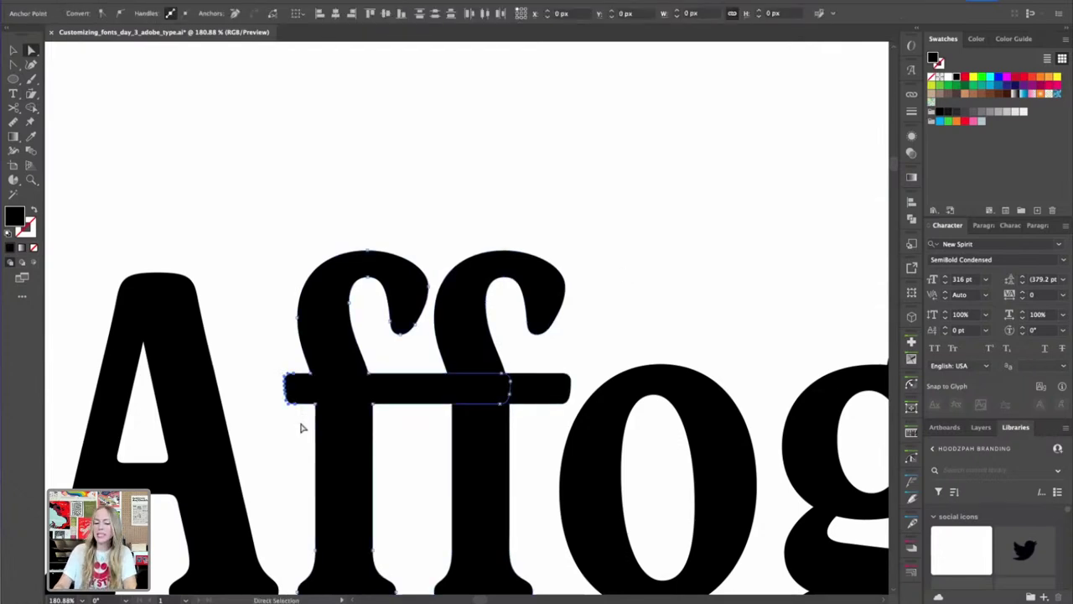
{"action": "key", "text": "super+1"}
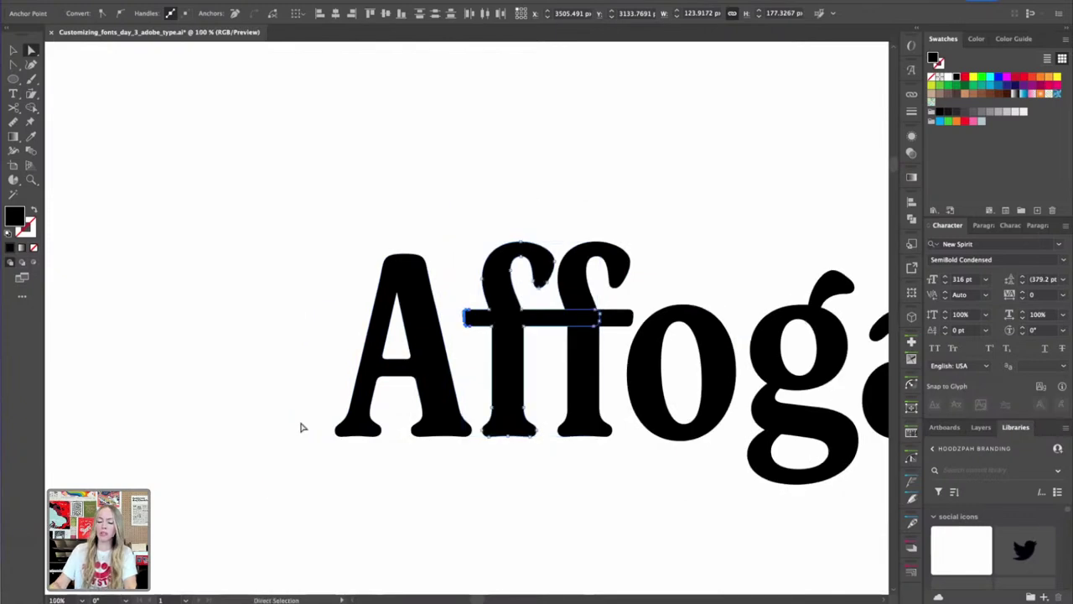
{"action": "left_click", "coordinate": [591, 184]}
{"action": "key", "text": "super+minus"}
{"action": "scroll", "coordinate": [526, 184], "scroll_direction": "right", "scroll_amount": 3}
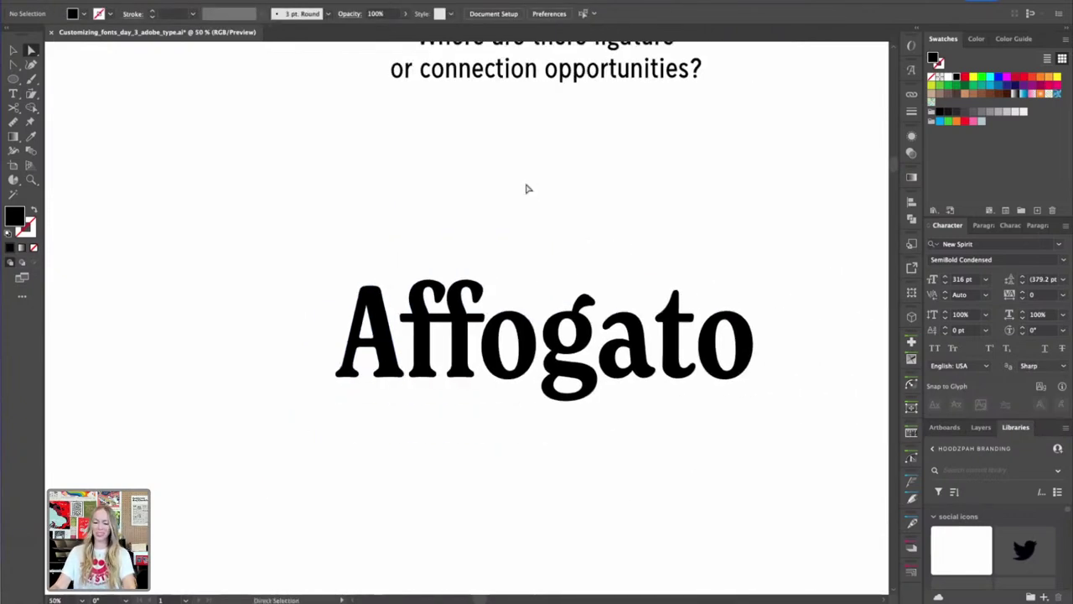
Duplicate the Affogato group about 297.5 px straight below the original
{"action": "key", "text": "v"}
{"action": "left_click_drag", "start_coordinate": [780, 235], "coordinate": [251, 436]}
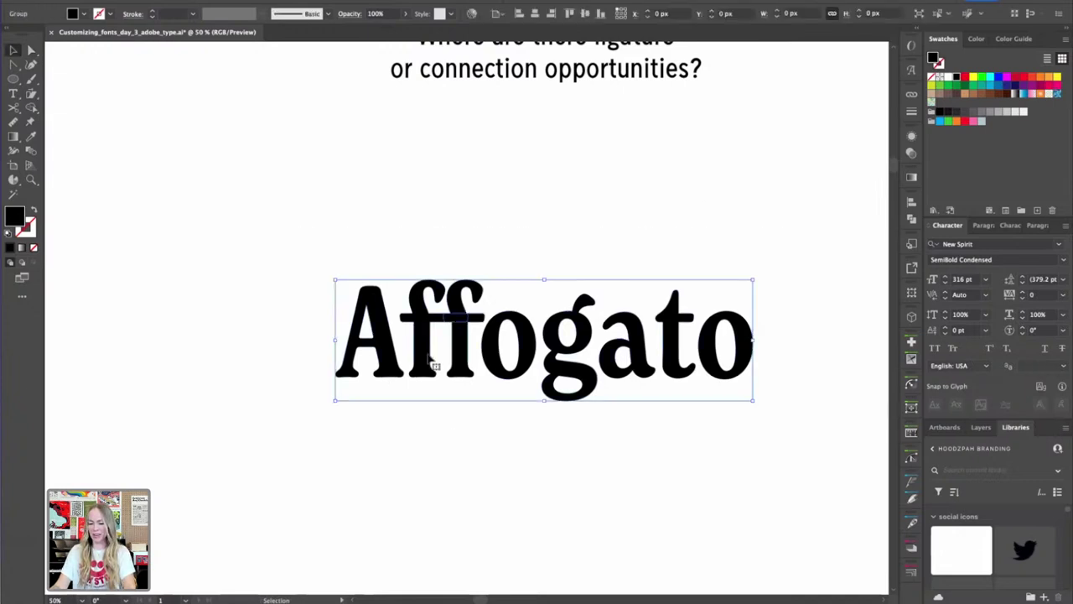
{"action": "left_click_drag", "start_coordinate": [452, 304], "coordinate": [491, 467]}
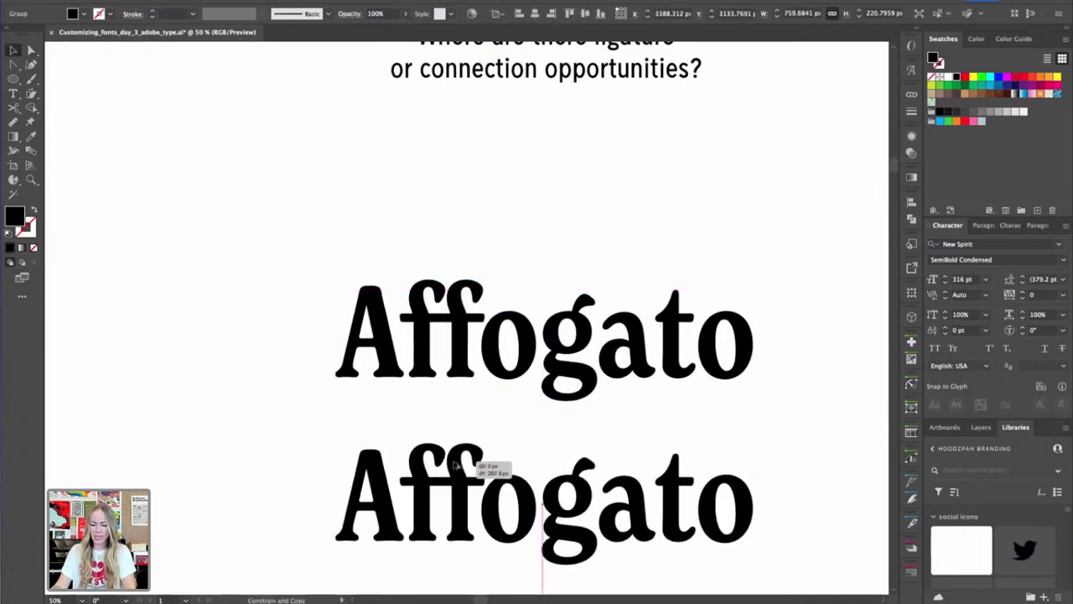
{"action": "left_click_drag", "start_coordinate": [358, 290], "coordinate": [439, 216]}
{"action": "left_click", "coordinate": [251, 305]}
Open the lower Affogato group in isolation mode and try raising its A
{"action": "key", "text": "super+plus"}
{"action": "key", "text": "super+plus"}
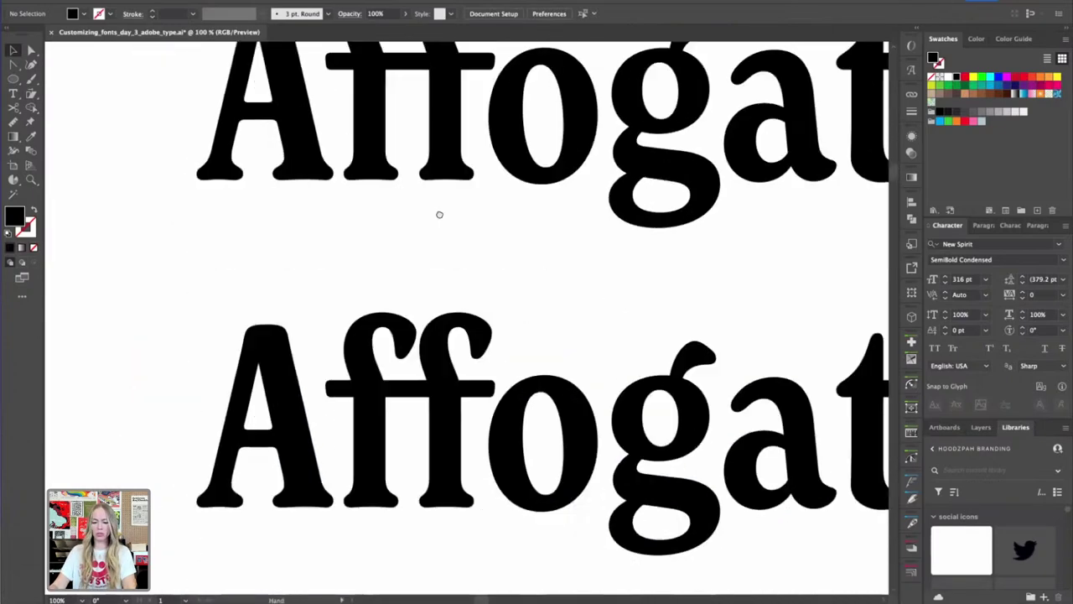
{"action": "key", "text": "super+equal"}
{"action": "key", "text": "super+equal"}
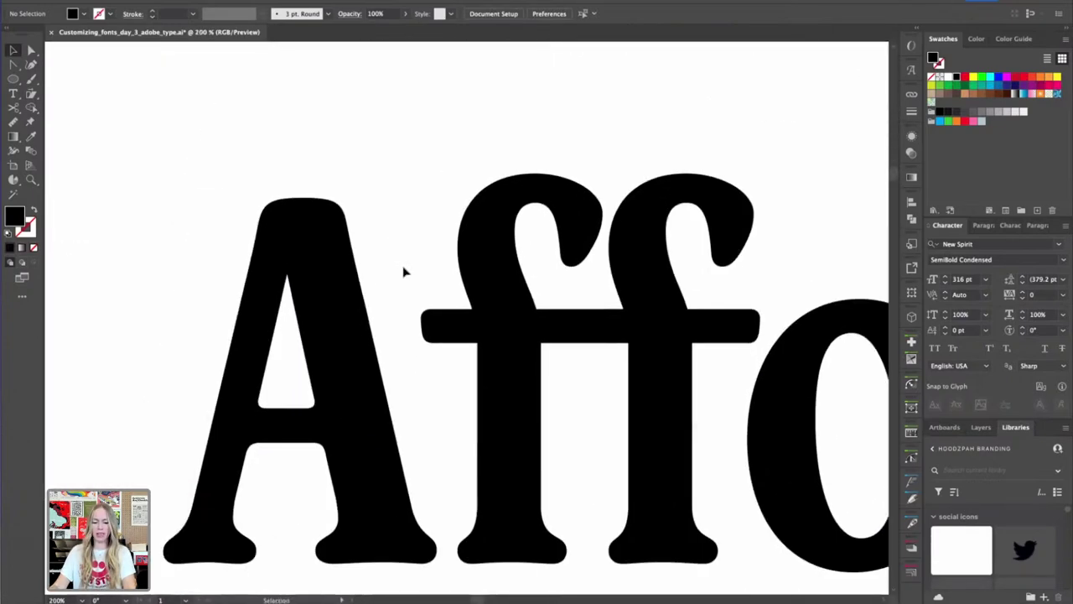
{"action": "left_click", "coordinate": [338, 263]}
{"action": "key", "text": "v"}
{"action": "key", "text": "super+minus"}
{"action": "key", "text": "super+minus"}
{"action": "key", "text": "super+minus"}
{"action": "key", "text": "super+minus"}
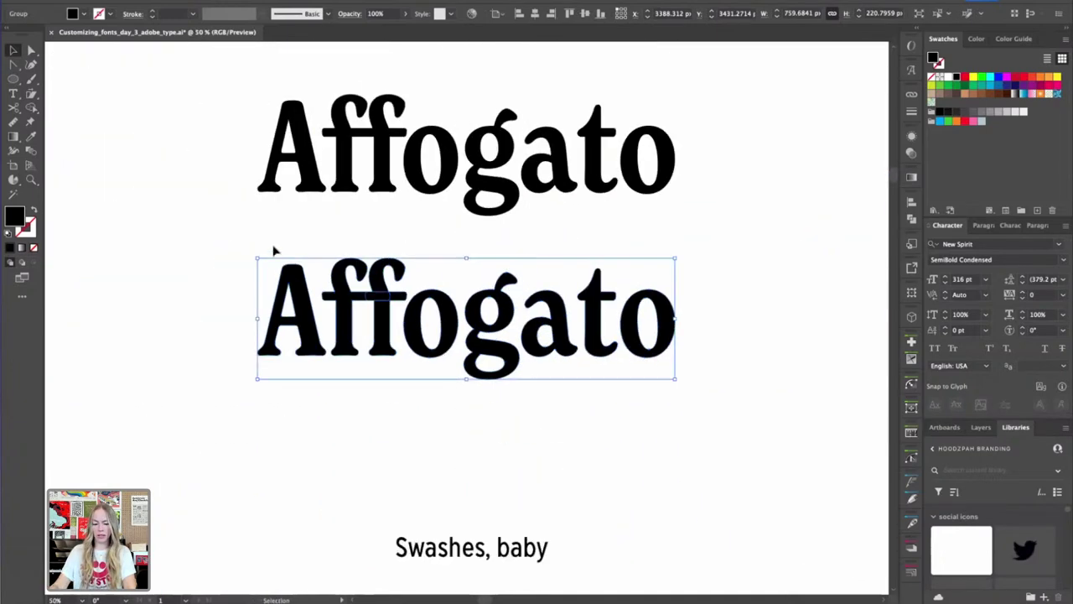
{"action": "double_click", "coordinate": [297, 298]}
{"action": "left_click_drag", "start_coordinate": [303, 314], "coordinate": [302, 288]}
{"action": "key", "text": "super+z"}
Cut the first f's outline where its stem meets the crossbar's left part and delete that left stub
{"action": "key", "text": "z"}
{"action": "left_click_drag", "start_coordinate": [355, 309], "coordinate": [361, 347]}
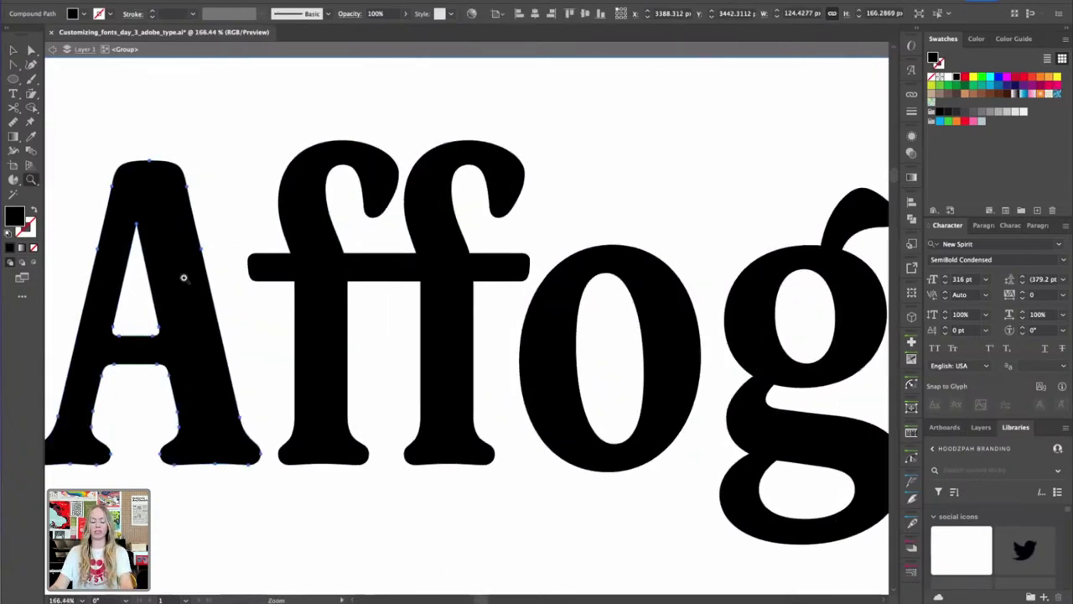
{"action": "left_click_drag", "start_coordinate": [250, 287], "coordinate": [324, 242]}
{"action": "key", "text": "a"}
{"action": "left_click", "coordinate": [323, 243]}
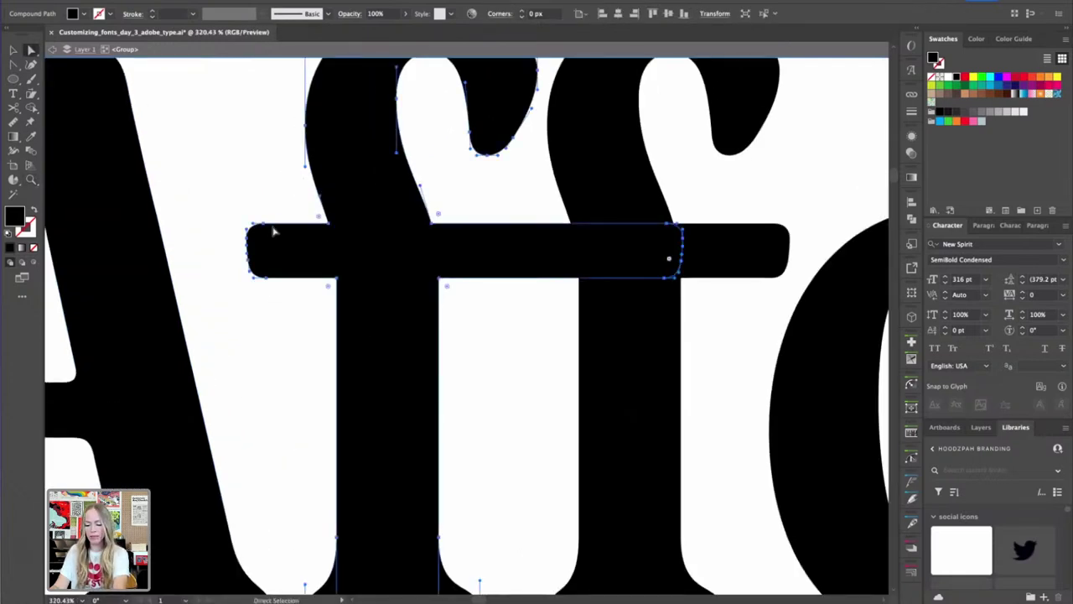
{"action": "key", "text": "c"}
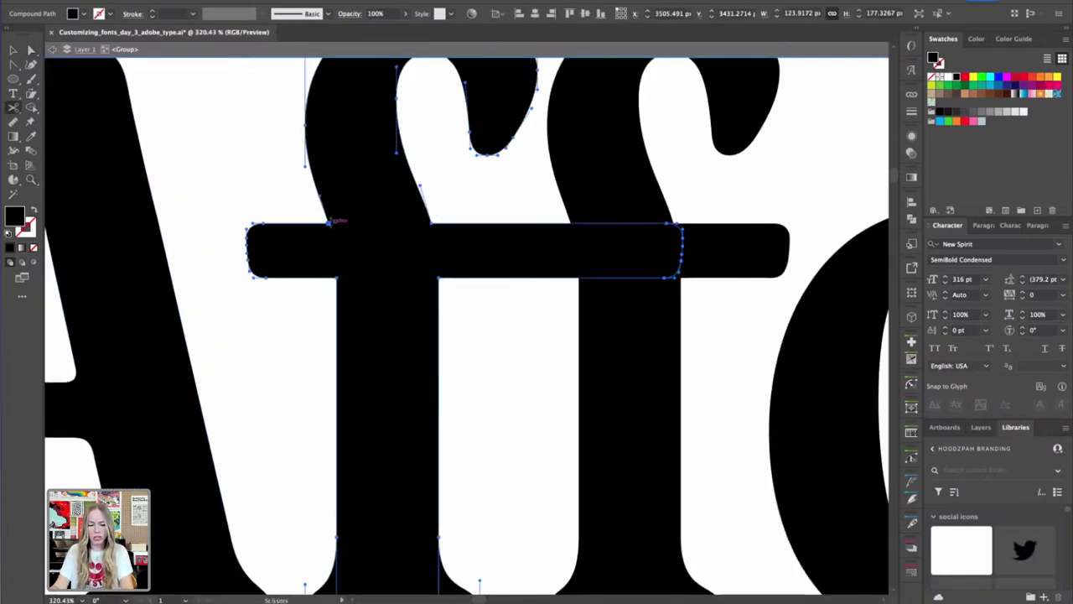
{"action": "left_click", "coordinate": [329, 223]}
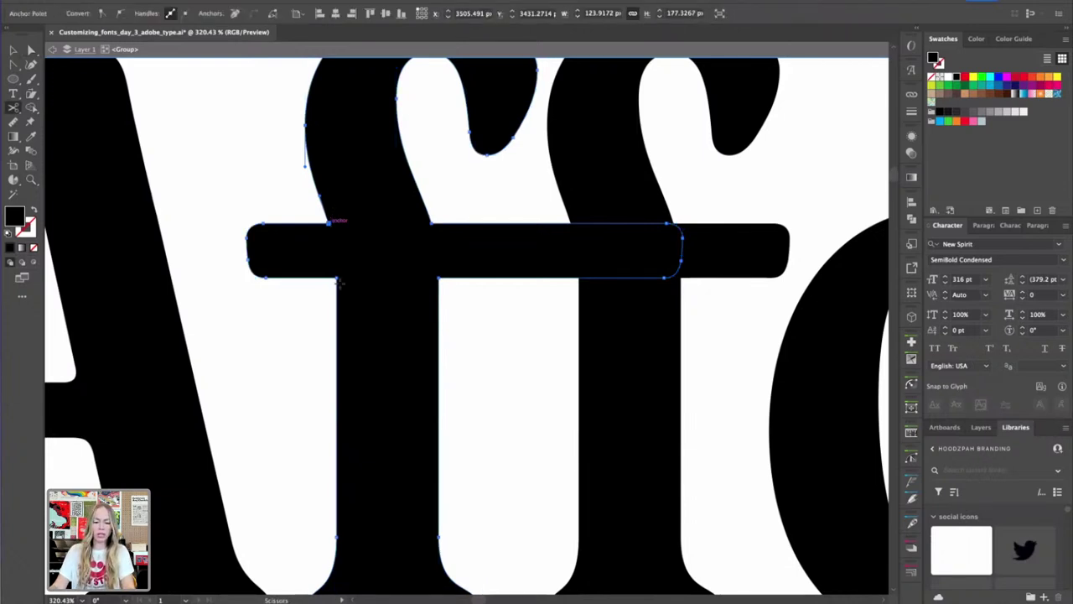
{"action": "left_click", "coordinate": [338, 278]}
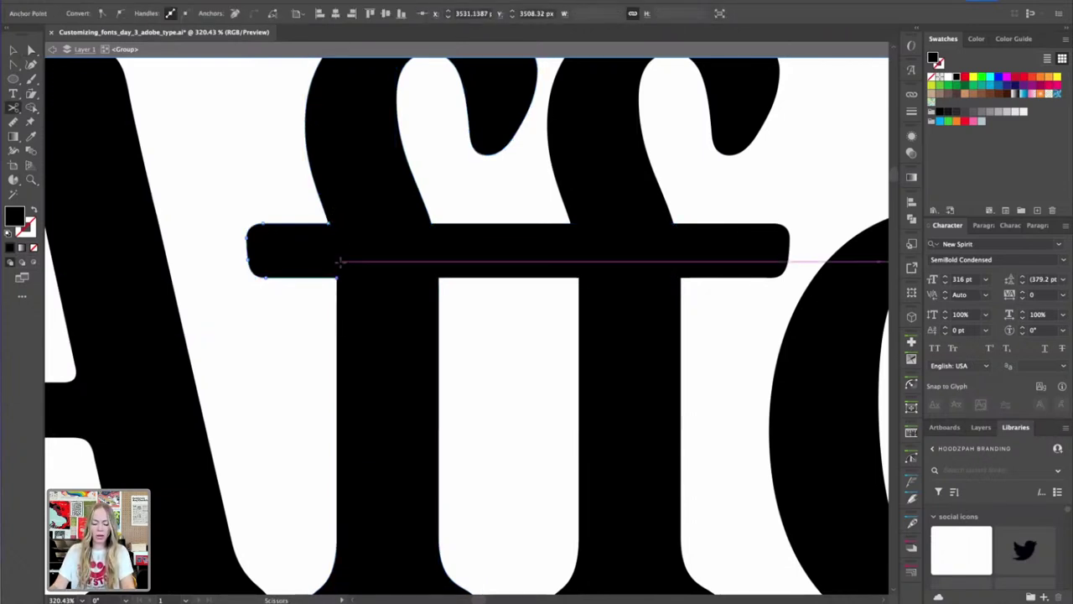
{"action": "key", "text": "a"}
{"action": "left_click_drag", "start_coordinate": [236, 209], "coordinate": [276, 291]}
{"action": "key", "text": "Delete"}
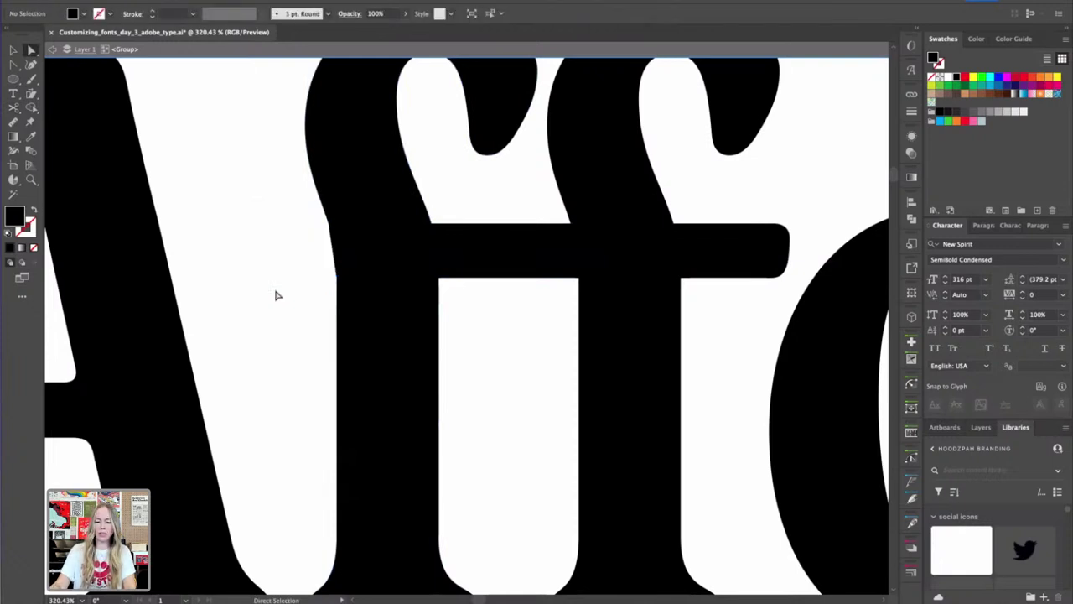
Cut the first f's outline at the upper and lower junctions between its stem and the crossbar's right part
{"action": "left_click", "coordinate": [431, 227]}
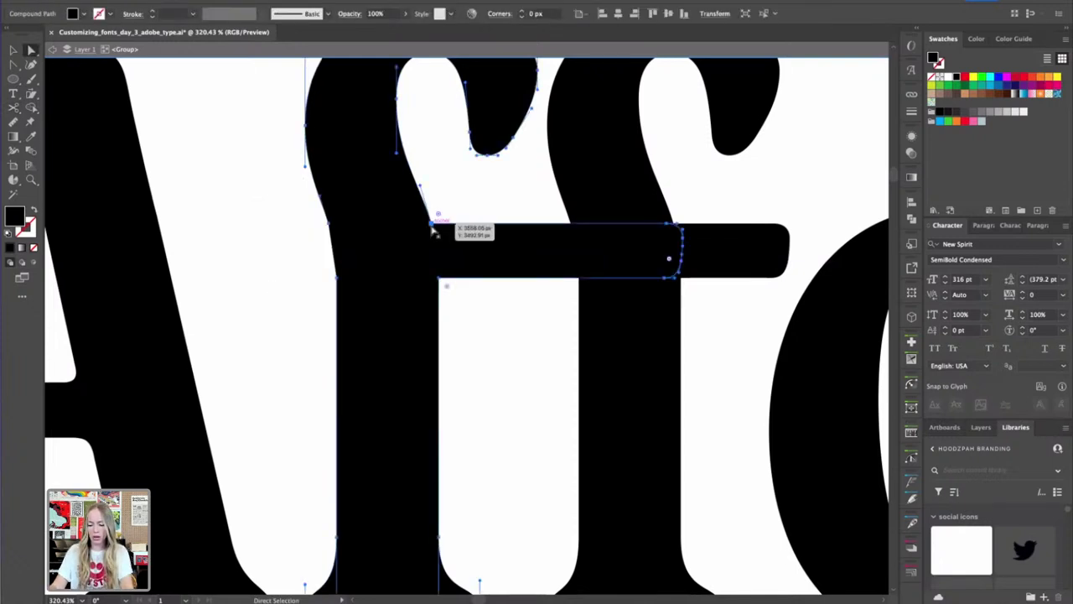
{"action": "key", "text": "c"}
{"action": "left_click", "coordinate": [431, 224]}
{"action": "left_click", "coordinate": [438, 278]}
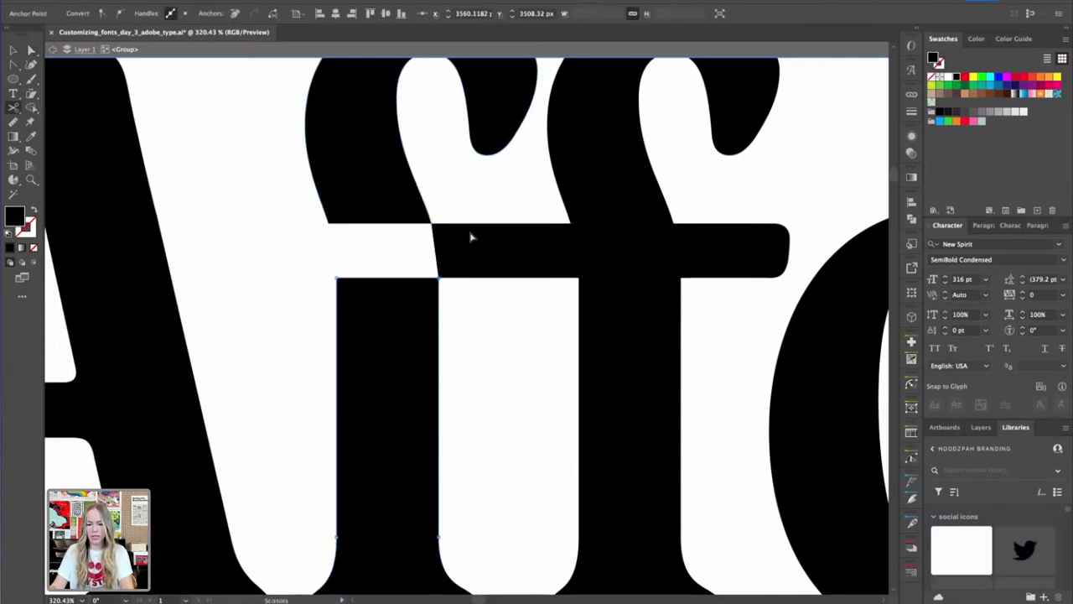
Delete the cut-off piece of crossbar to the right of the first f's stem
{"action": "key", "text": "a"}
{"action": "key", "text": "Delete"}
{"action": "left_click", "coordinate": [479, 269]}
Bridge the gap in the first f's stem with the Pen tool, joining its upper and lower parts with curved edges on both sides
{"action": "key", "text": "p"}
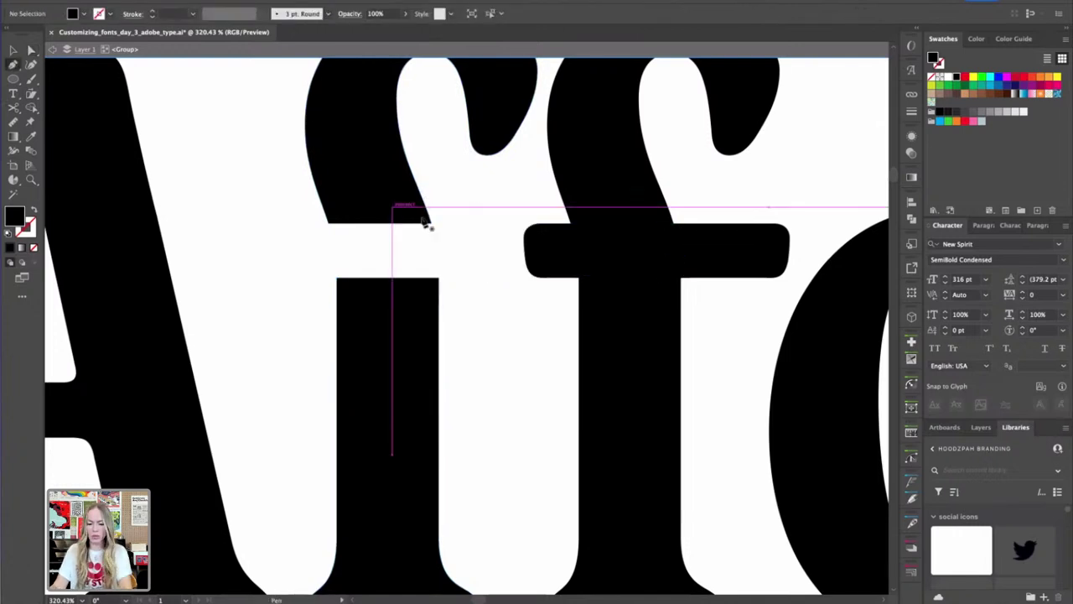
{"action": "left_click", "coordinate": [429, 225]}
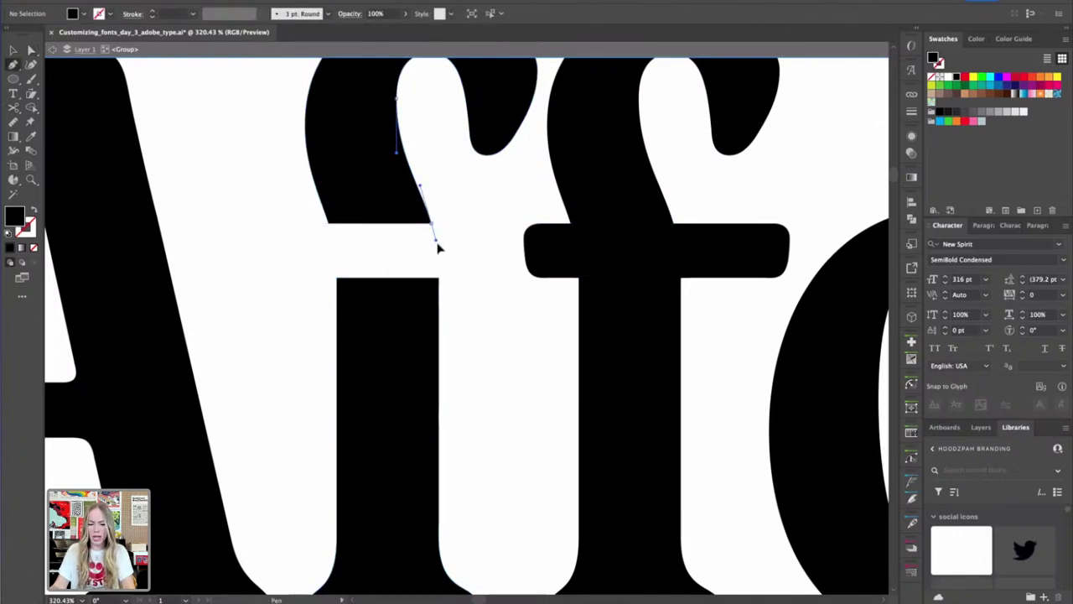
{"action": "left_click_drag", "start_coordinate": [437, 242], "coordinate": [438, 245]}
{"action": "left_click", "coordinate": [439, 277]}
{"action": "left_click_drag", "start_coordinate": [439, 293], "coordinate": [439, 294]}
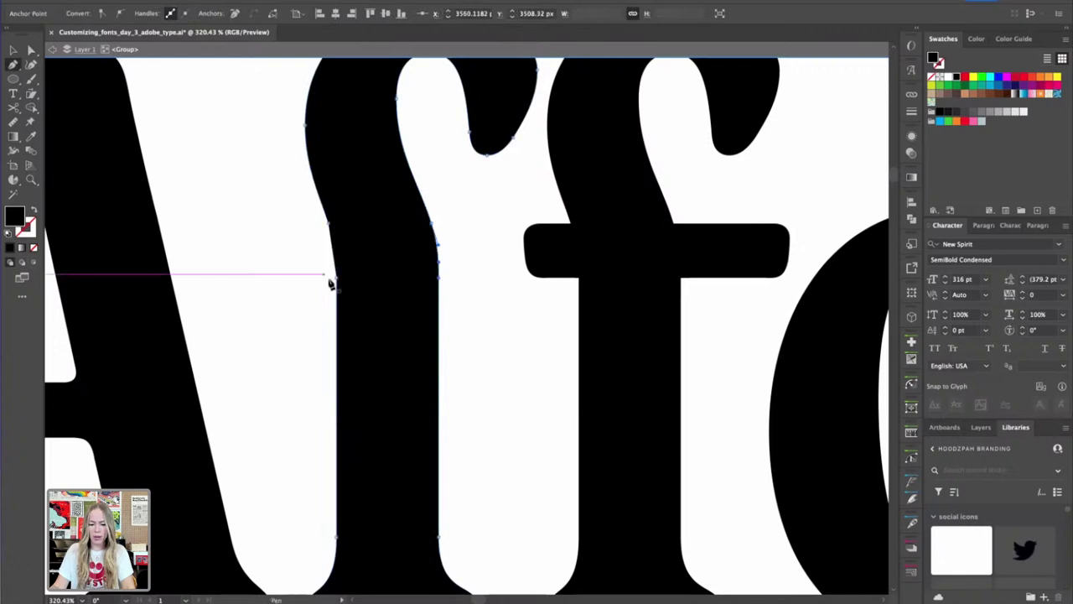
{"action": "left_click_drag", "start_coordinate": [337, 277], "coordinate": [321, 199]}
{"action": "key", "text": "a"}
{"action": "left_click", "coordinate": [457, 197]}
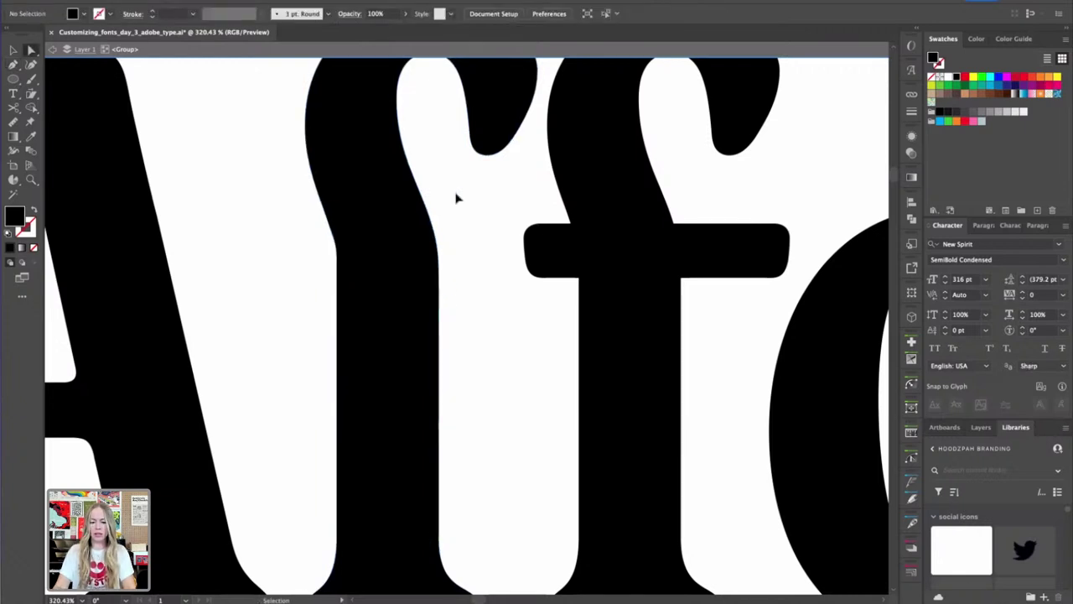
Refine the bend on the left side of the first f's stem and shift its junction anchors slightly lower
{"action": "key", "text": "super+minus"}
{"action": "key", "text": "super+minus"}
{"action": "key", "text": "super+minus"}
{"action": "key", "text": "z"}
{"action": "left_click", "coordinate": [430, 291]}
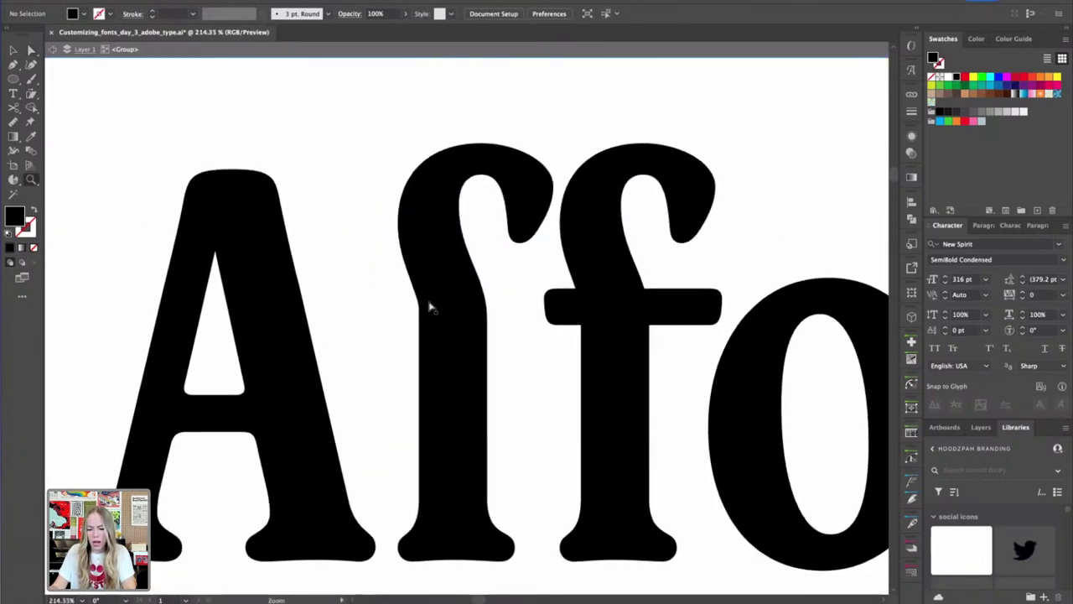
{"action": "key", "text": "a"}
{"action": "left_click", "coordinate": [419, 306]}
{"action": "left_click_drag", "start_coordinate": [431, 335], "coordinate": [433, 347]}
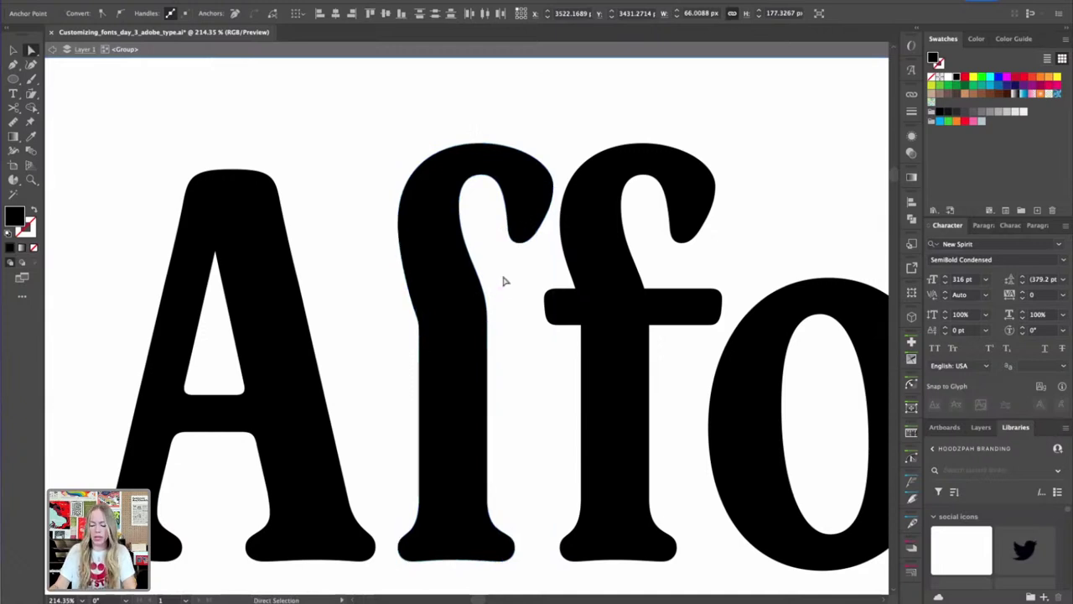
{"action": "left_click_drag", "start_coordinate": [503, 280], "coordinate": [384, 373]}
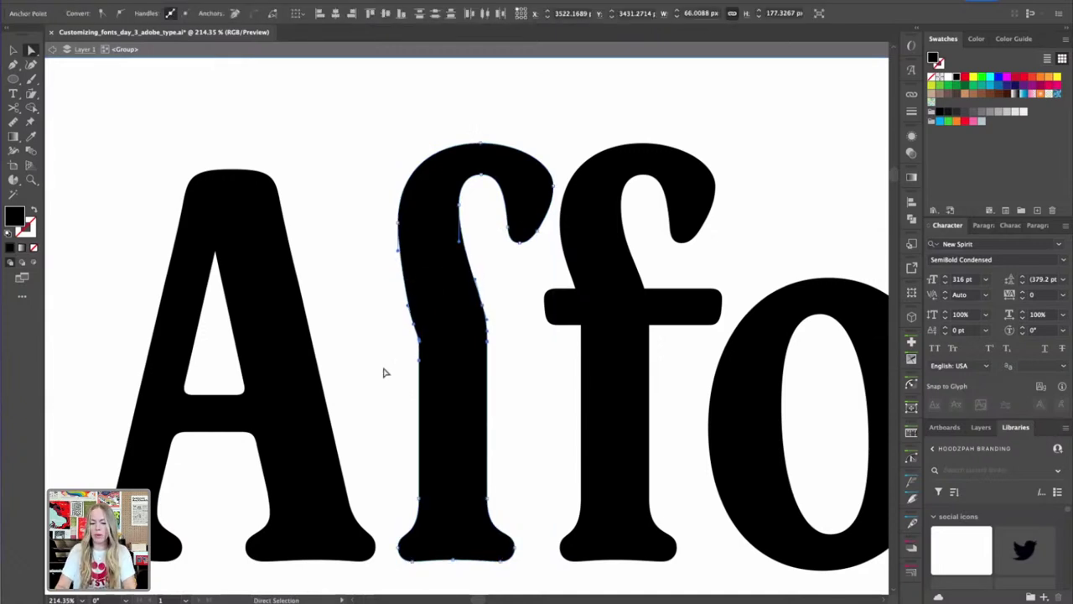
Delete the second f and replace it with a duplicate of the reshaped first f
{"action": "left_click", "coordinate": [591, 258]}
{"action": "key", "text": "Delete"}
{"action": "left_click", "coordinate": [591, 258]}
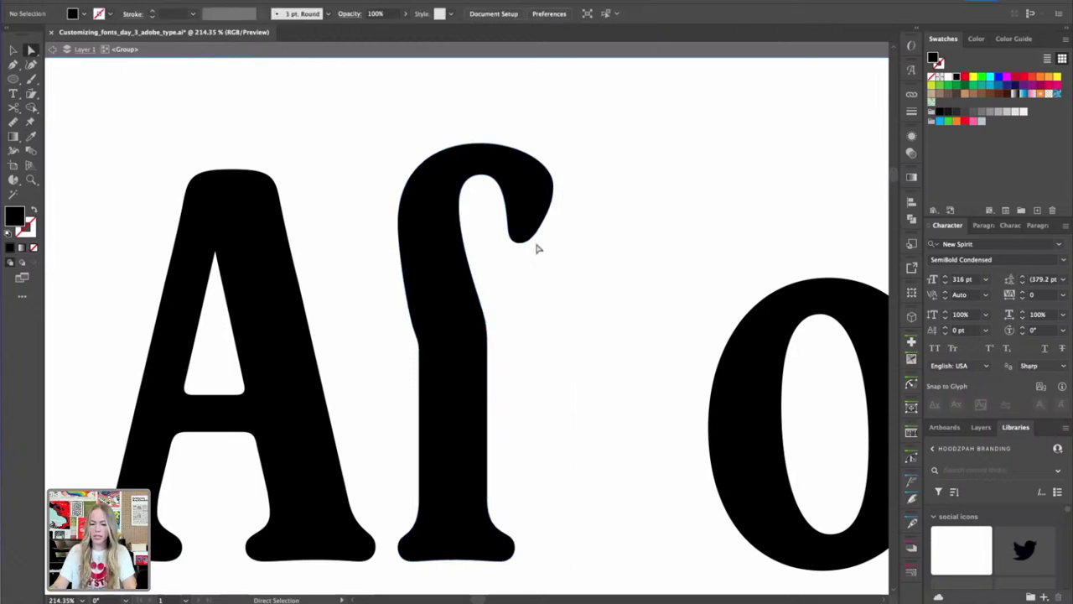
{"action": "left_click_drag", "start_coordinate": [438, 273], "coordinate": [608, 282]}
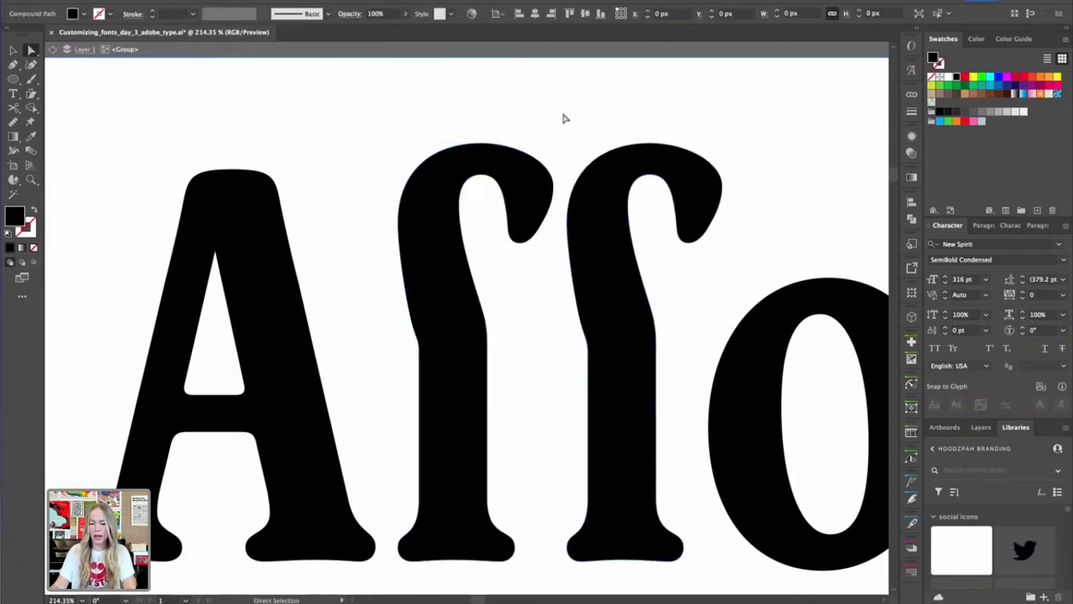
Draw a black rectangle as thick as the A's crossbar, about 93 by 15.5 px, and stretch it across both f stems
{"action": "left_click_drag", "start_coordinate": [20, 77], "coordinate": [70, 80]}
{"action": "left_click_drag", "start_coordinate": [135, 394], "coordinate": [355, 432]}
{"action": "key", "text": "v"}
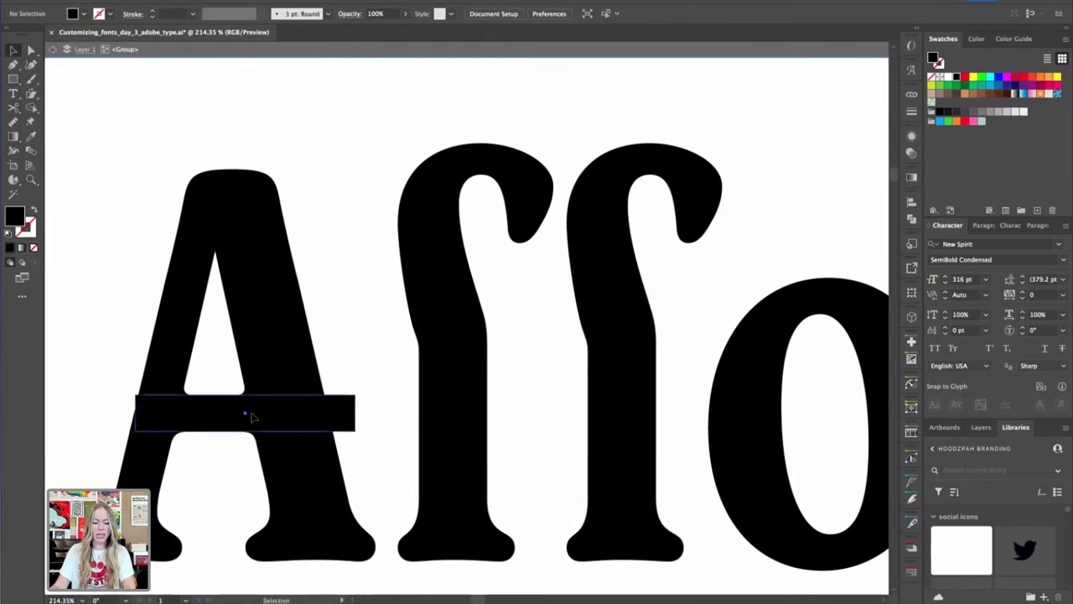
{"action": "mouse_move", "coordinate": [247, 412]}
{"action": "left_mouse_down"}
{"action": "mouse_move", "coordinate": [485, 385]}
{"action": "mouse_move", "coordinate": [450, 412]}
{"action": "left_mouse_up"}
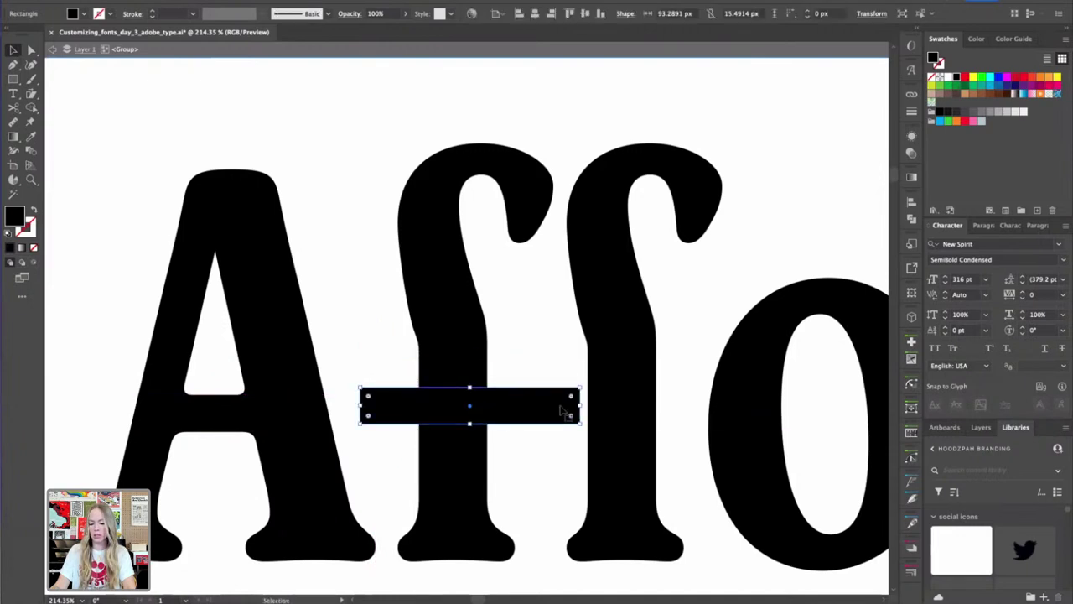
{"action": "left_click_drag", "start_coordinate": [579, 406], "coordinate": [688, 405]}
Select the A's upper part, crossbar and left foot and move them up and slightly left, making the A about 132 by 195 px
{"action": "left_click", "coordinate": [267, 347]}
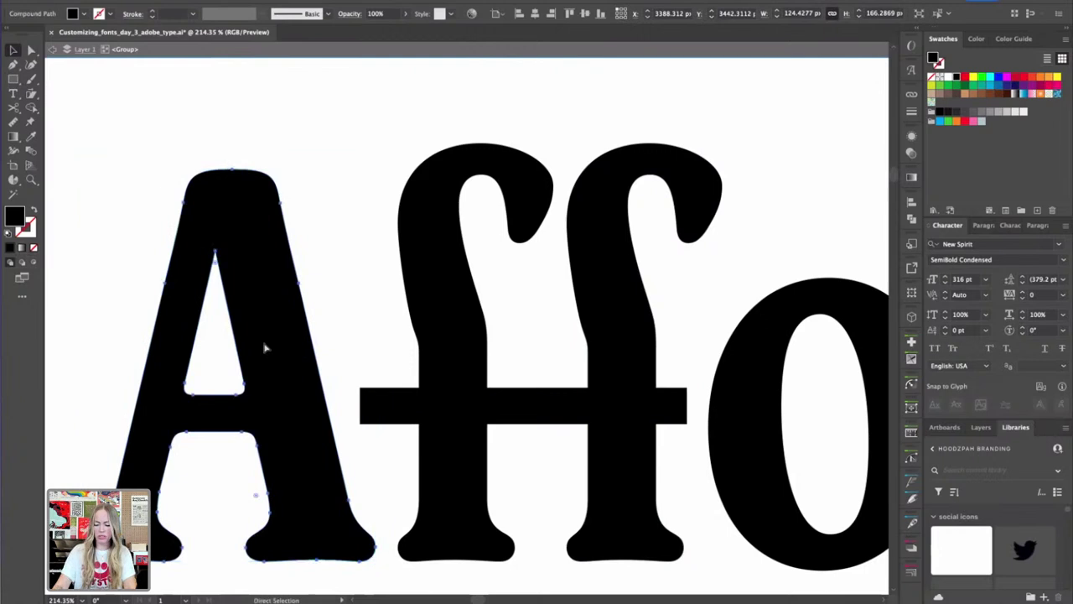
{"action": "key", "text": "super+minus"}
{"action": "key", "text": "super+minus"}
{"action": "key", "text": "space"}
{"action": "left_click_drag", "start_coordinate": [251, 272], "coordinate": [223, 312]}
{"action": "key", "text": "a"}
{"action": "left_click_drag", "start_coordinate": [342, 180], "coordinate": [501, 327]}
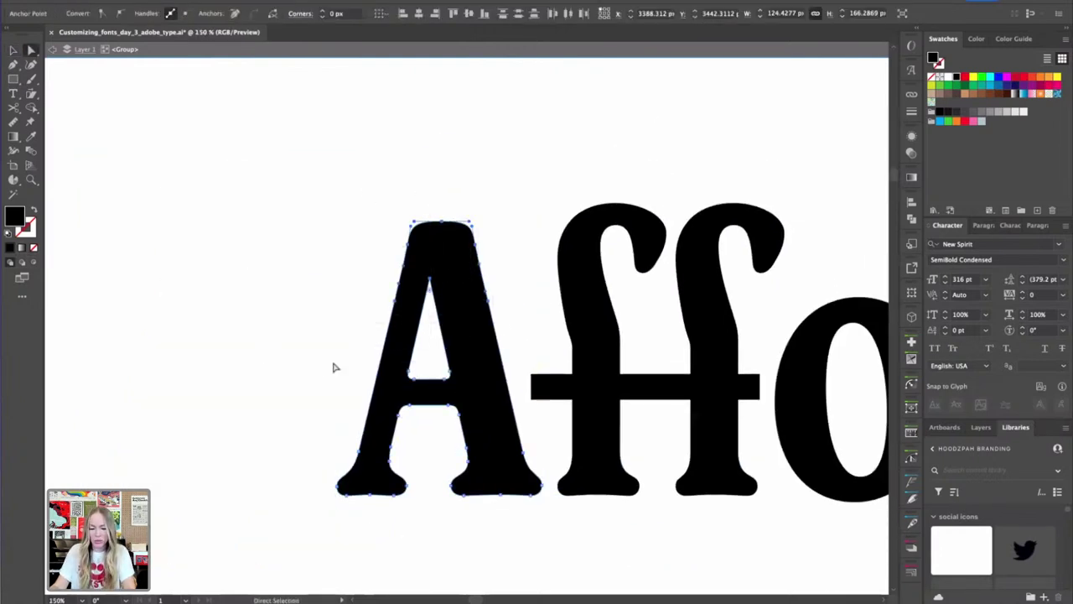
{"action": "left_click_drag", "start_coordinate": [324, 343], "coordinate": [431, 551]}
{"action": "key", "text": "v"}
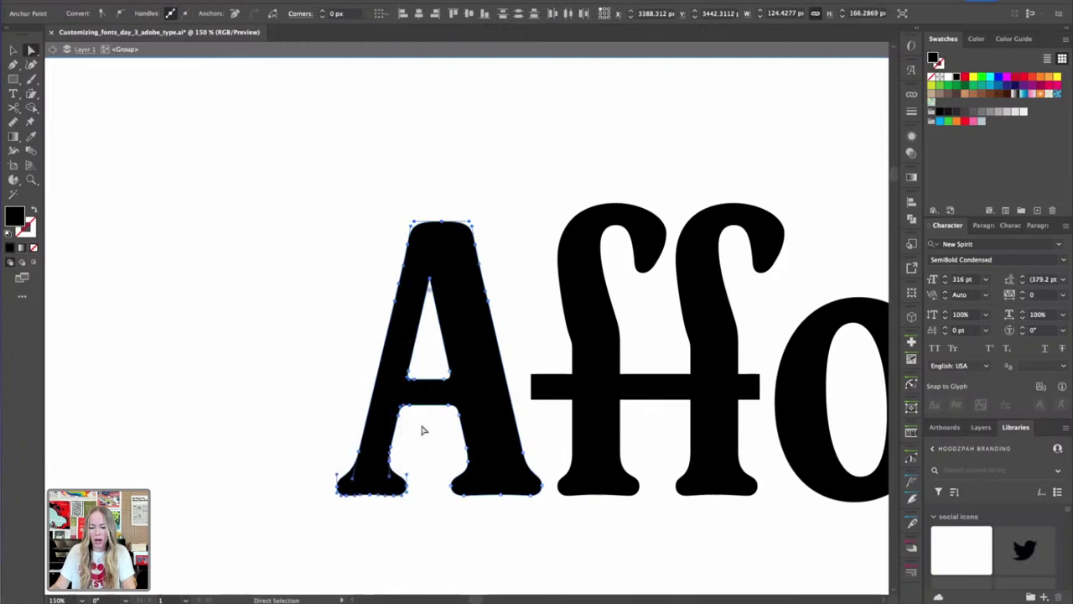
{"action": "key", "text": "super+plus"}
{"action": "key", "text": "super+plus"}
{"action": "left_click_drag", "start_coordinate": [465, 220], "coordinate": [446, 272]}
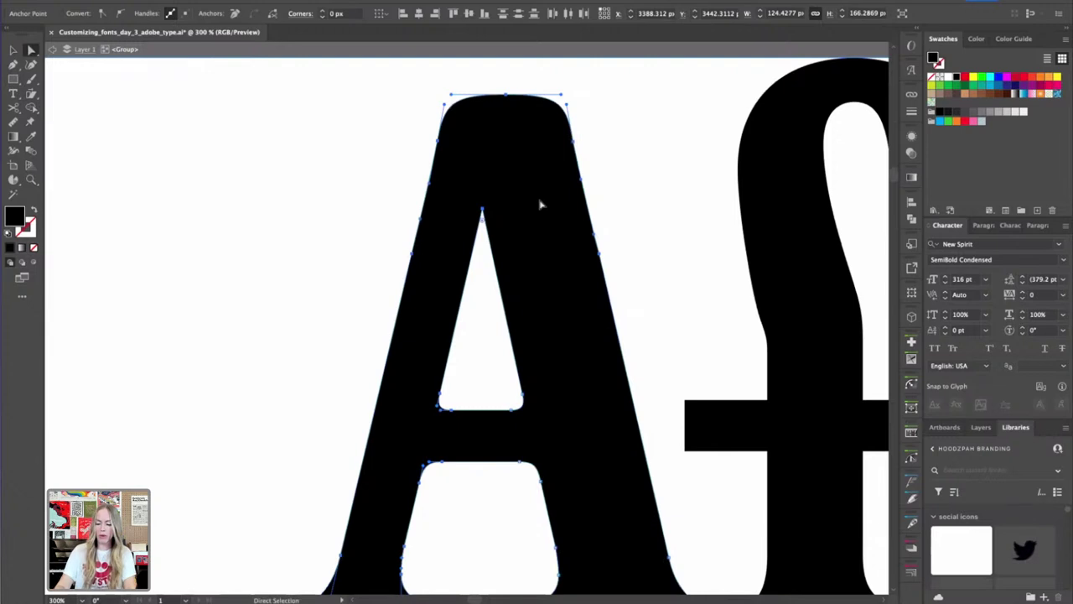
{"action": "key", "text": "ctrl+minus"}
{"action": "scroll", "coordinate": [551, 179], "scroll_direction": "up", "scroll_amount": 5}
{"action": "scroll", "coordinate": [551, 178], "scroll_direction": "right", "scroll_amount": 3}
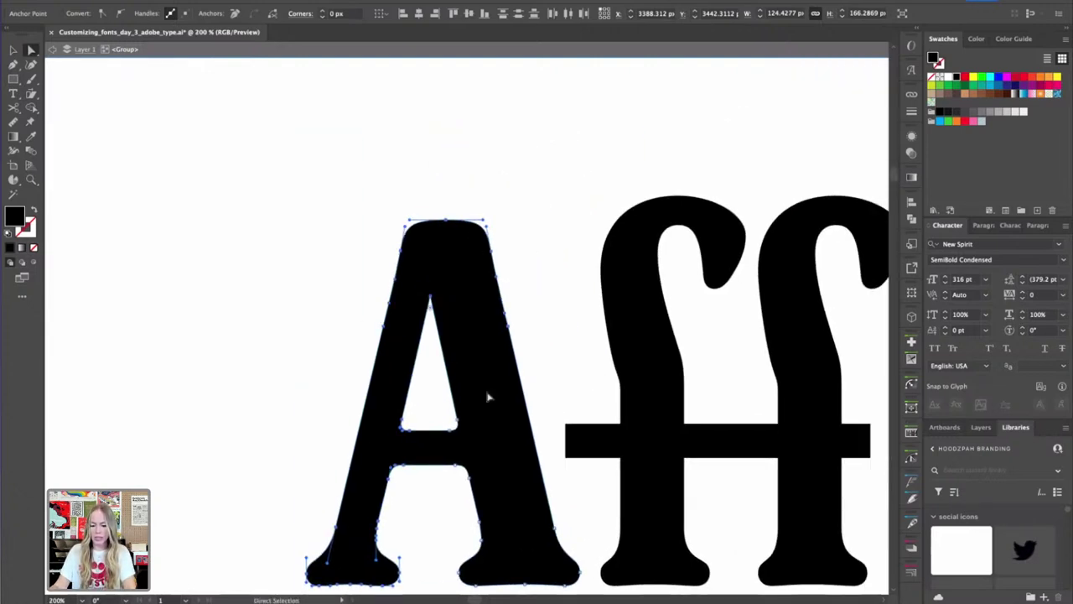
{"action": "left_click_drag", "start_coordinate": [474, 474], "coordinate": [476, 485]}
{"action": "left_click_drag", "start_coordinate": [493, 248], "coordinate": [477, 191]}
{"action": "scroll", "coordinate": [373, 351], "scroll_direction": "down", "scroll_amount": 5}
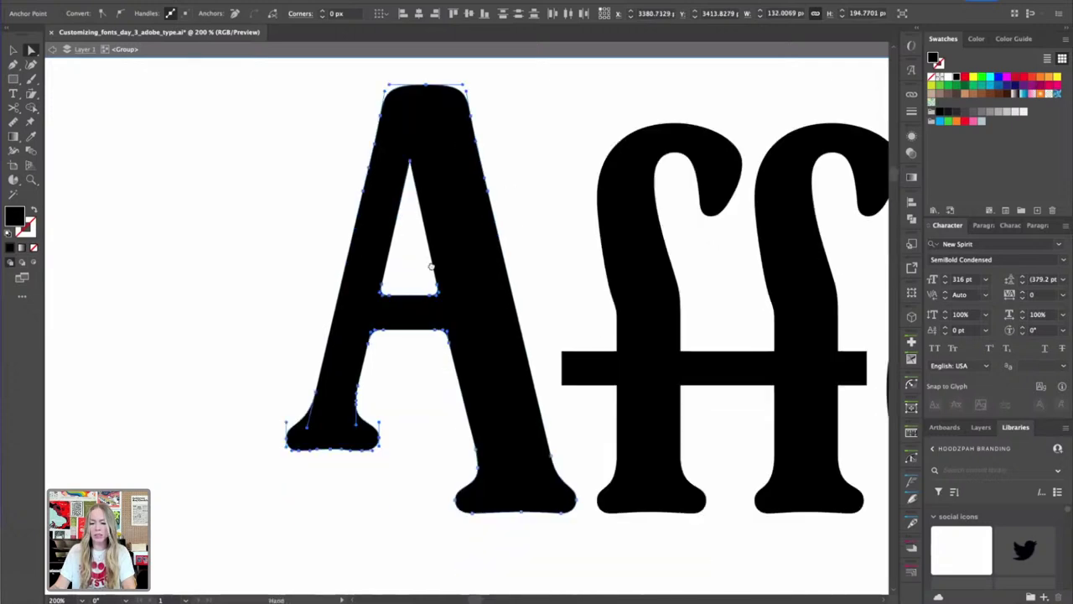
Move the A's left foot down along the slant of its leg to the baseline
{"action": "left_click_drag", "start_coordinate": [378, 351], "coordinate": [269, 420]}
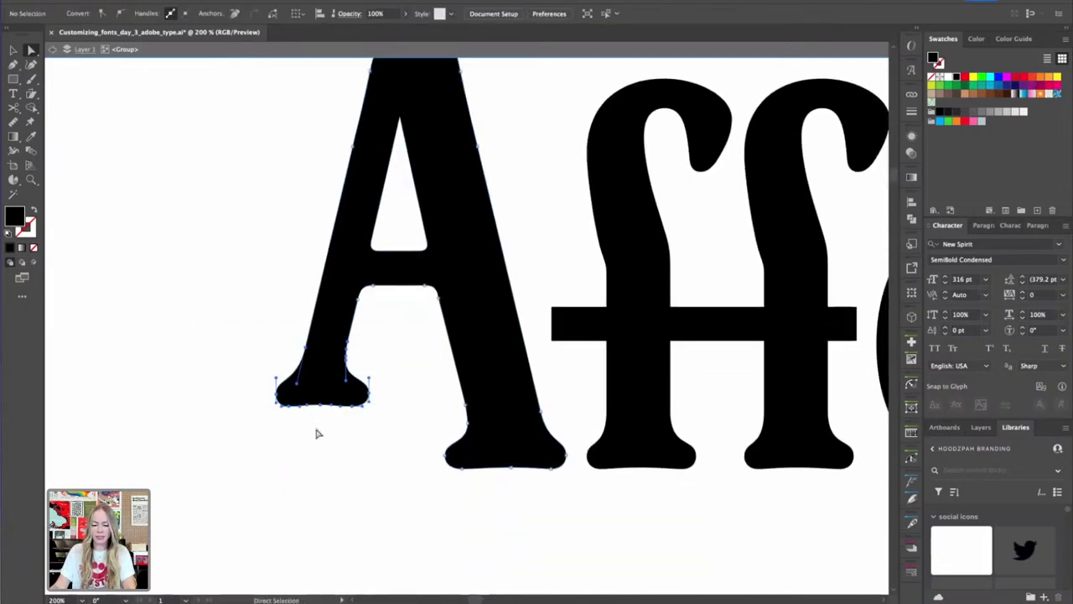
{"action": "left_click_drag", "start_coordinate": [347, 352], "coordinate": [346, 359]}
{"action": "key", "text": "super+z"}
{"action": "left_click_drag", "start_coordinate": [390, 326], "coordinate": [219, 441]}
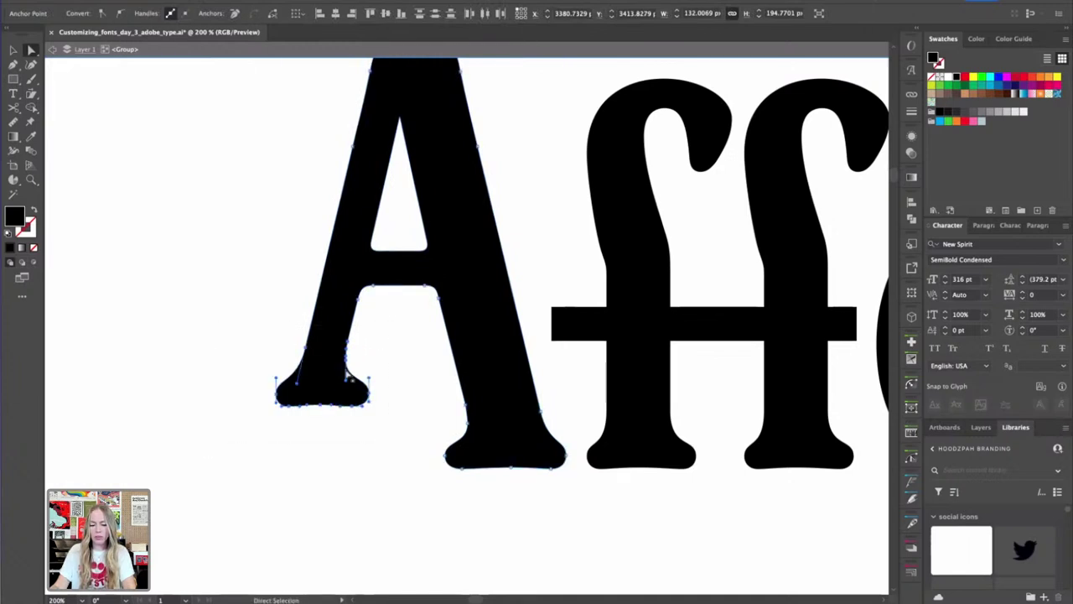
{"action": "left_click_drag", "start_coordinate": [307, 355], "coordinate": [292, 415]}
{"action": "left_click", "coordinate": [395, 369]}
{"action": "key", "text": "ctrl+minus"}
{"action": "key", "text": "ctrl+minus"}
{"action": "key", "text": "ctrl+minus"}
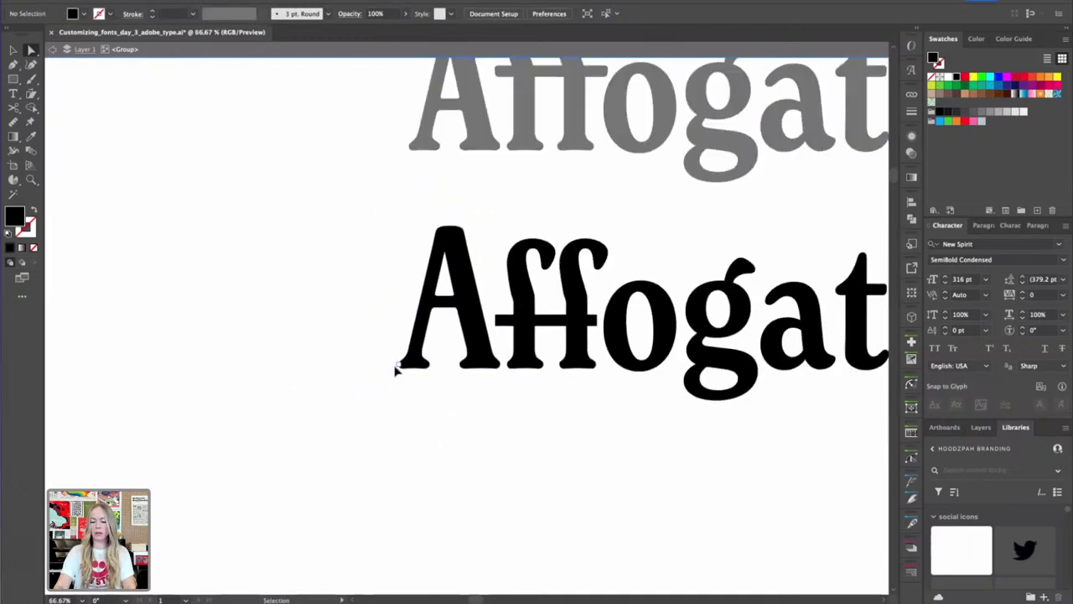
{"action": "left_click_drag", "start_coordinate": [389, 369], "coordinate": [326, 377]}
Align the rectangle with the A's crossbar and extend it past both f stems to about 214 px wide
{"action": "key", "text": "v"}
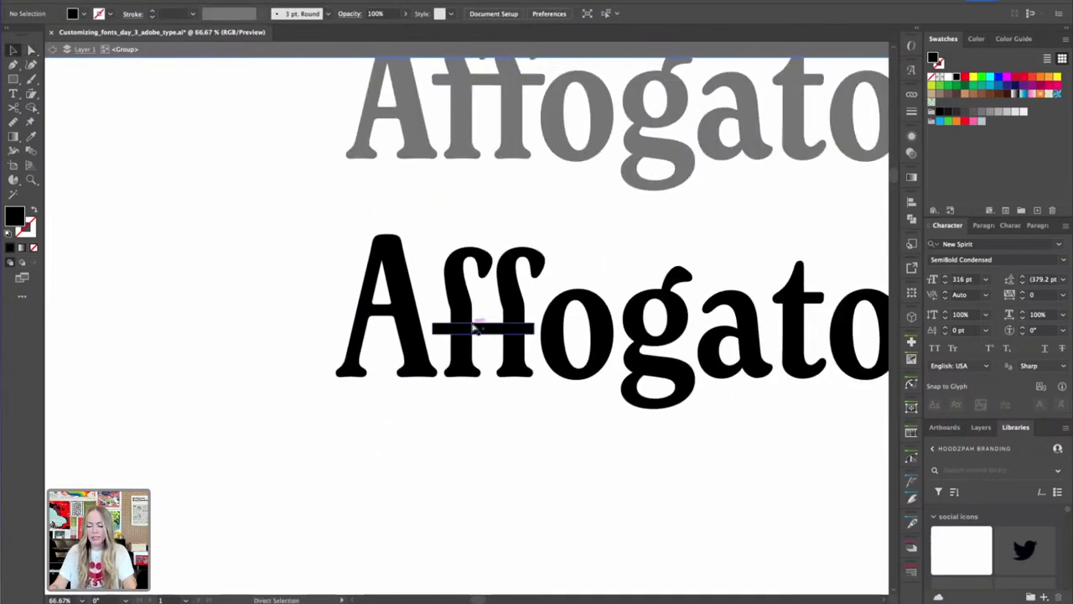
{"action": "key", "text": "ctrl+plus"}
{"action": "key", "text": "ctrl+plus"}
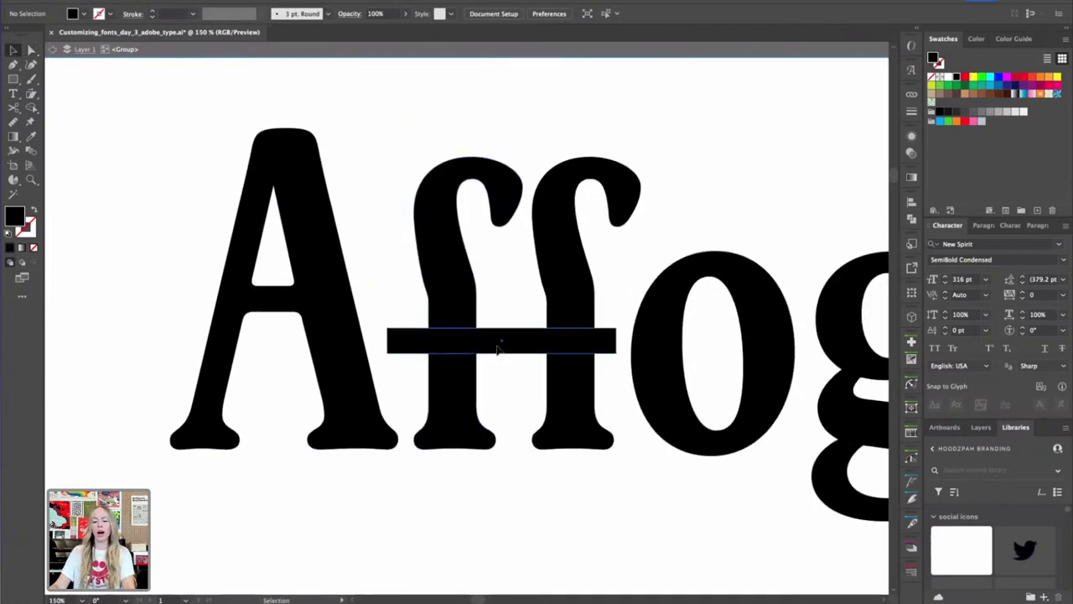
{"action": "left_click_drag", "start_coordinate": [502, 343], "coordinate": [395, 302]}
{"action": "left_click_drag", "start_coordinate": [489, 299], "coordinate": [618, 299]}
{"action": "left_click", "coordinate": [692, 199]}
{"action": "key", "text": "super+minus"}
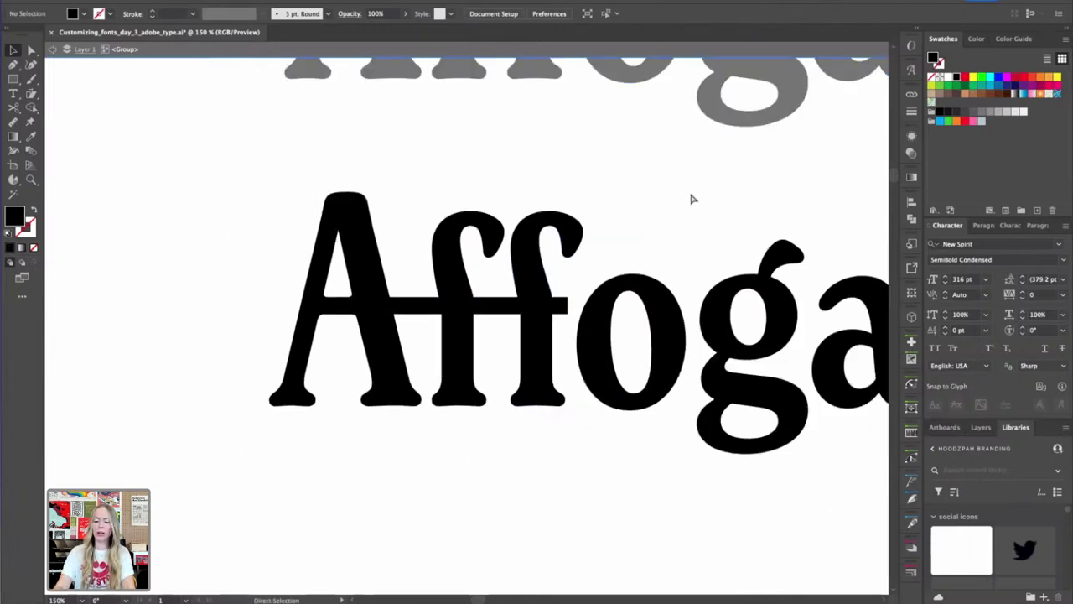
{"action": "key", "text": "super+minus"}
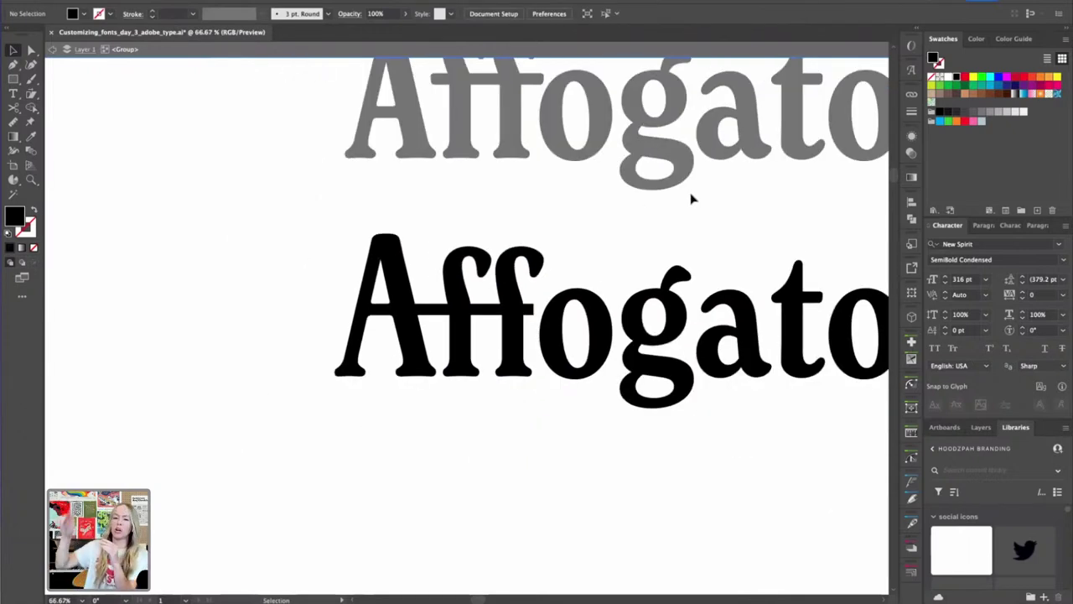
Nudge both f's together about 2 px toward the A
{"action": "key", "text": "super+plus"}
{"action": "key", "text": "super+plus"}
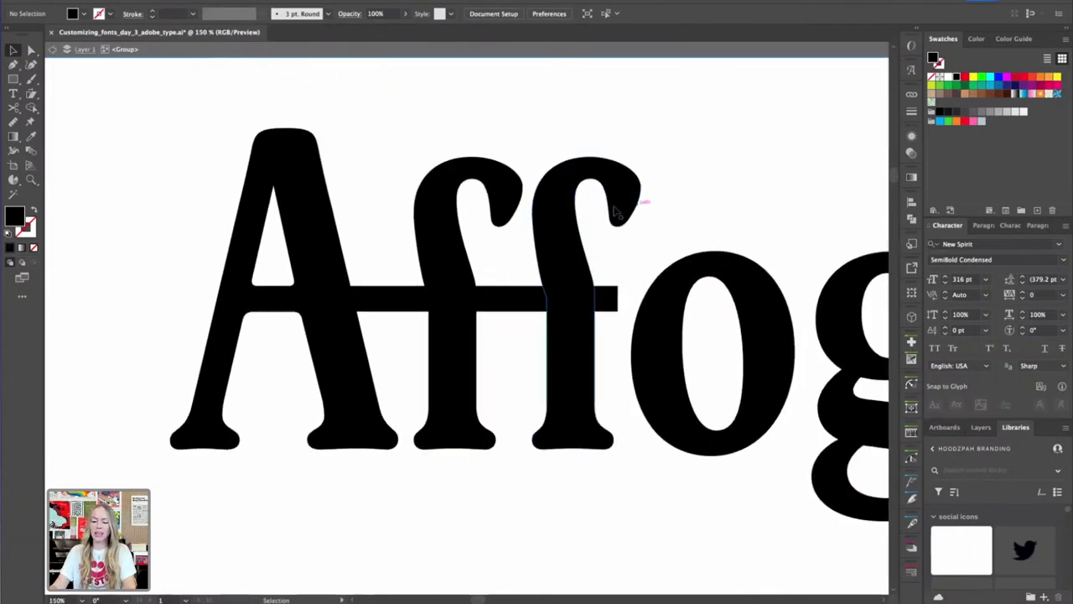
{"action": "left_click", "coordinate": [541, 221]}
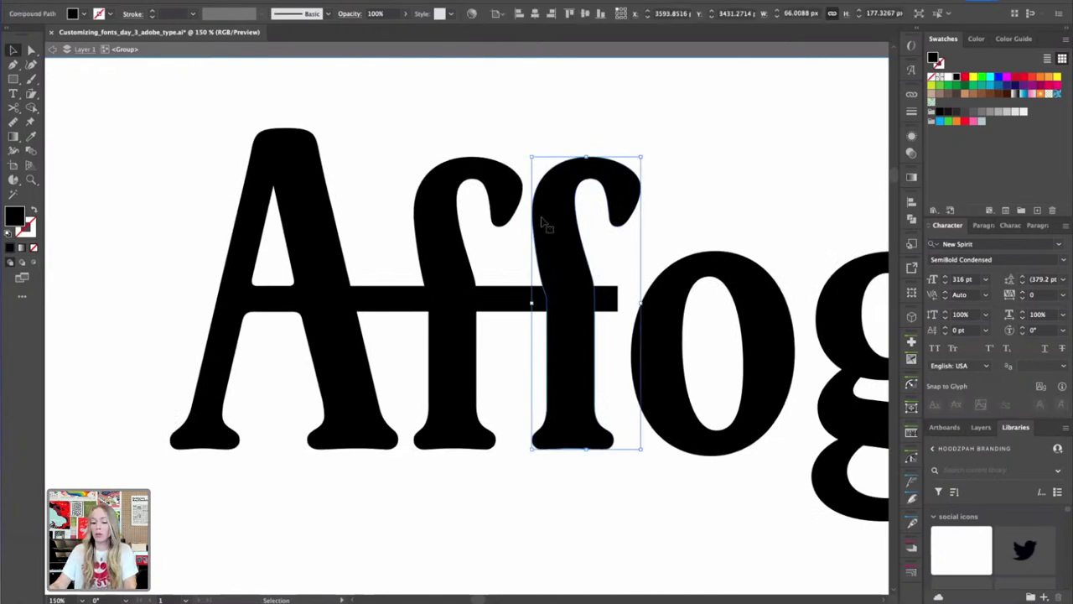
{"action": "left_click", "coordinate": [436, 201], "text": "shift"}
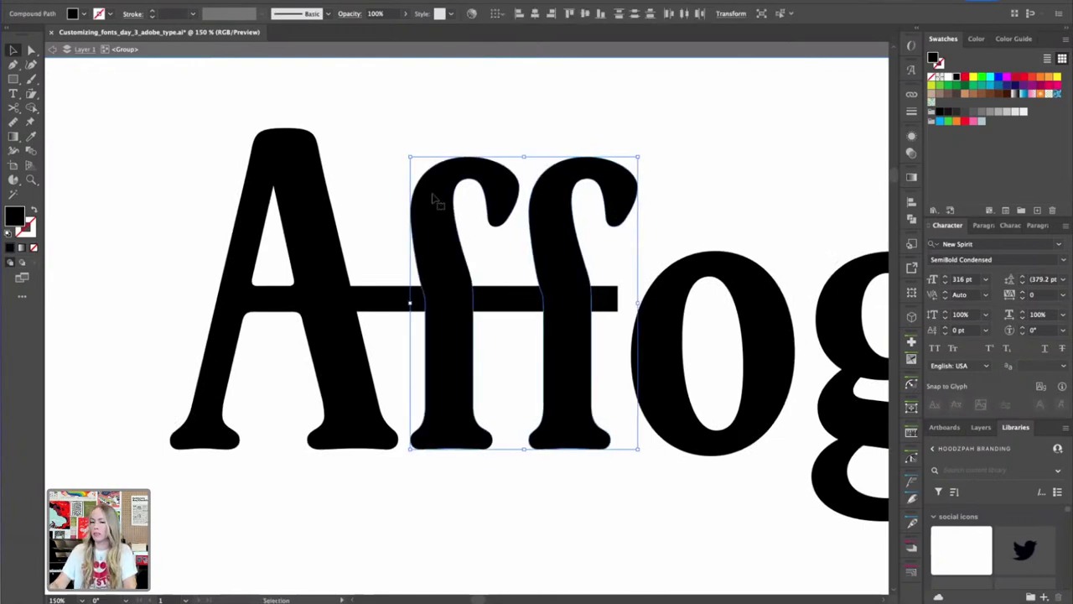
{"action": "left_click", "coordinate": [650, 113]}
Try rounding the two corners at the right end of the shared crossbar to about 6.5 px
{"action": "key", "text": "a"}
{"action": "left_click", "coordinate": [618, 287]}
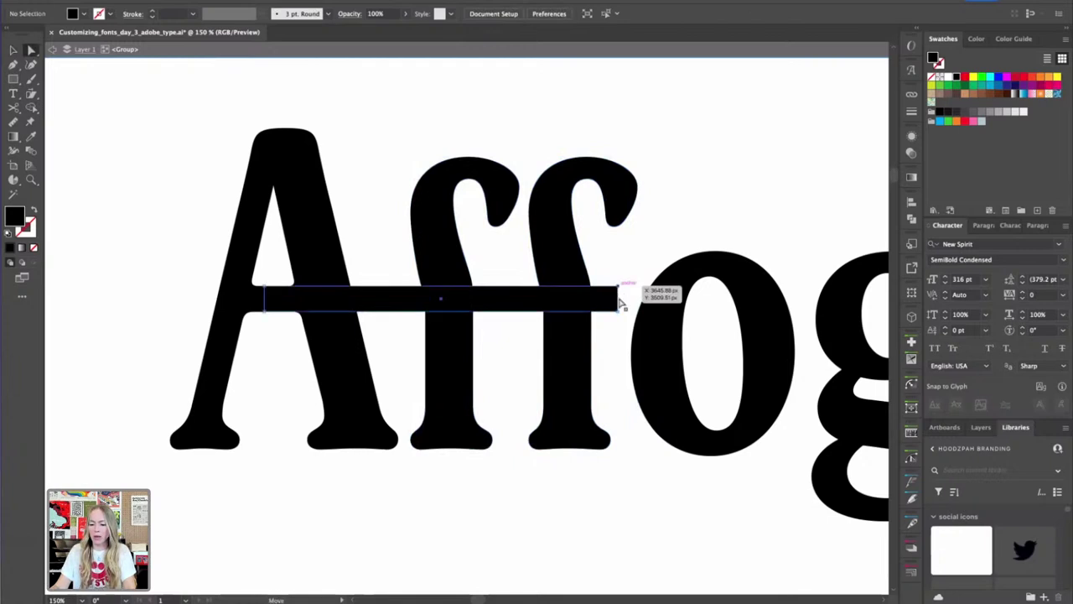
{"action": "left_click", "coordinate": [618, 312], "text": "shift"}
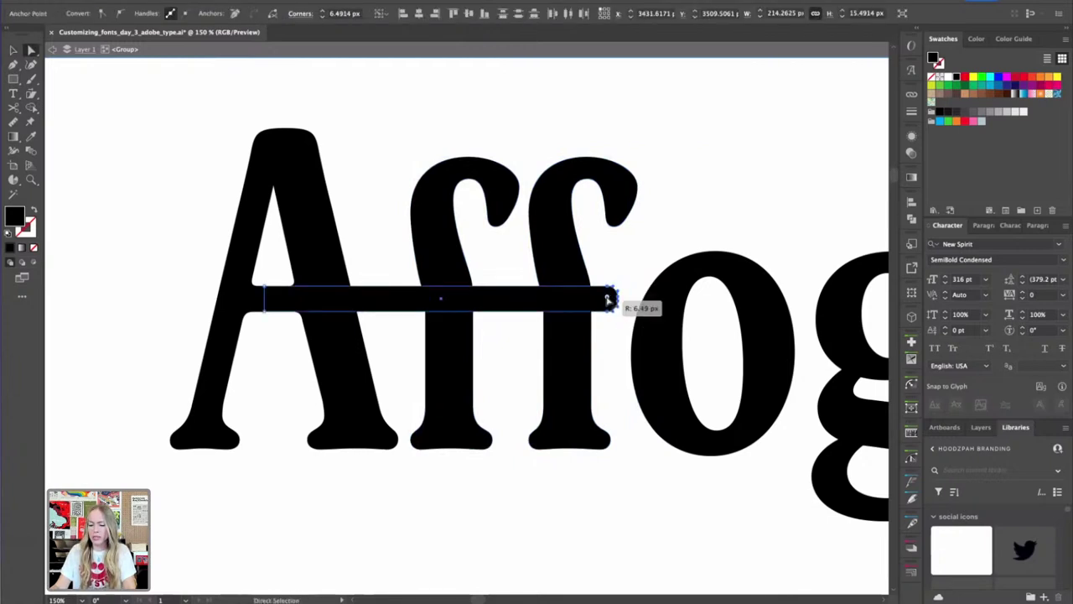
{"action": "left_click", "coordinate": [635, 268]}
{"action": "key", "text": "v"}
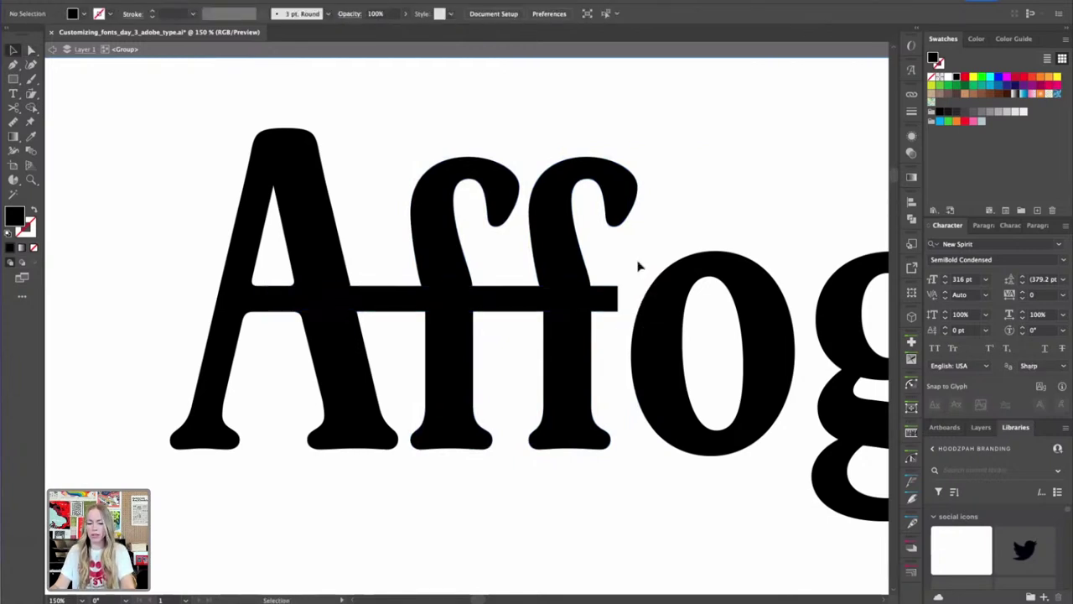
Nudge the second f 2 px closer to the first f
{"action": "key", "text": "ctrl+minus"}
{"action": "key", "text": "ctrl+minus"}
{"action": "key", "text": "ctrl+minus"}
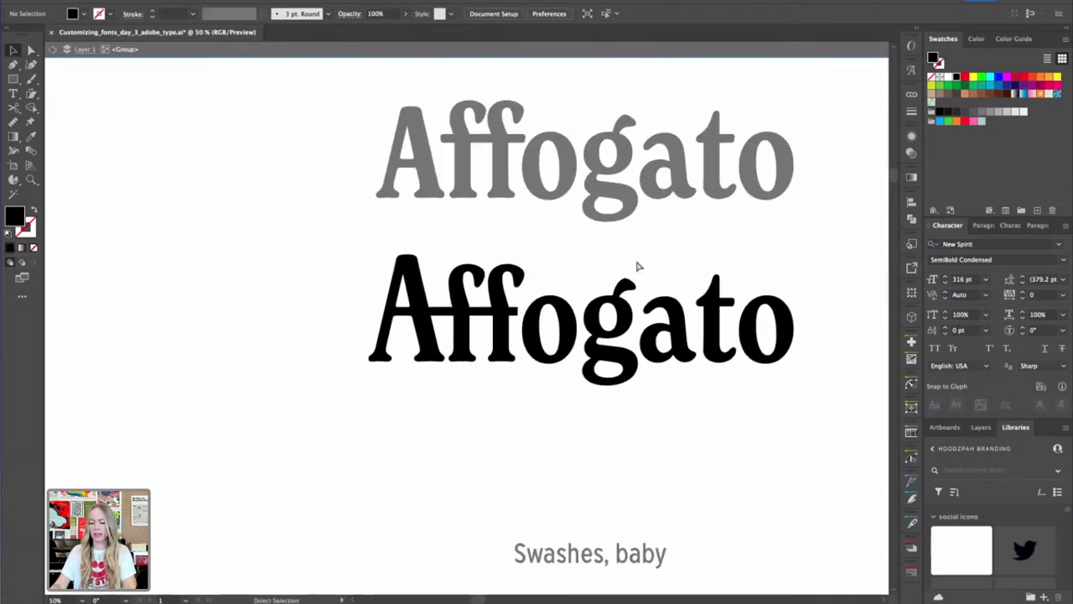
{"action": "key", "text": "ctrl+plus"}
{"action": "key", "text": "ctrl+plus"}
{"action": "key", "text": "ctrl+plus"}
{"action": "left_click", "coordinate": [577, 262]}
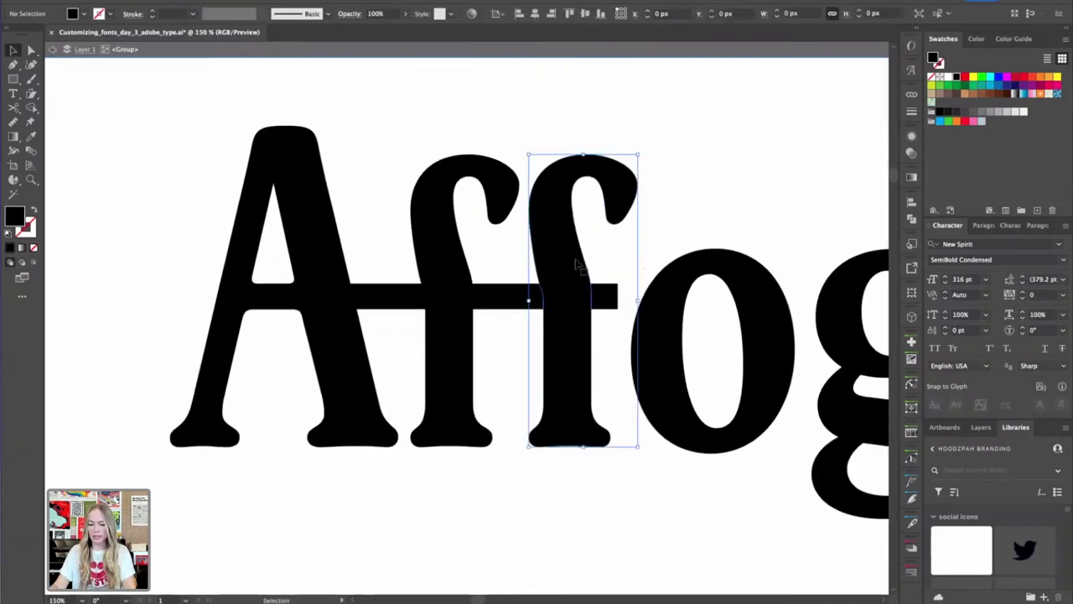
{"action": "key", "text": "Left"}
{"action": "key", "text": "Left"}
Narrow the first f's hook by nudging its right-hand terminal anchors 2 px left
{"action": "key", "text": "z"}
{"action": "left_click_drag", "start_coordinate": [577, 259], "coordinate": [657, 245]}
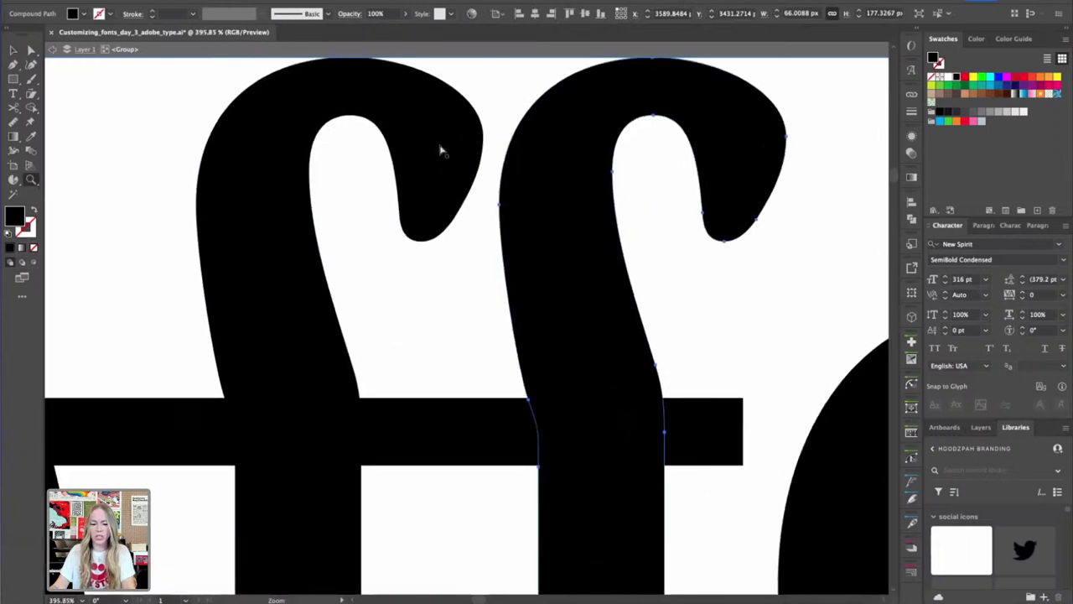
{"action": "key", "text": "a"}
{"action": "left_click_drag", "start_coordinate": [464, 239], "coordinate": [489, 322]}
{"action": "left_click_drag", "start_coordinate": [378, 114], "coordinate": [519, 381]}
{"action": "key", "text": "Left"}
{"action": "key", "text": "Left"}
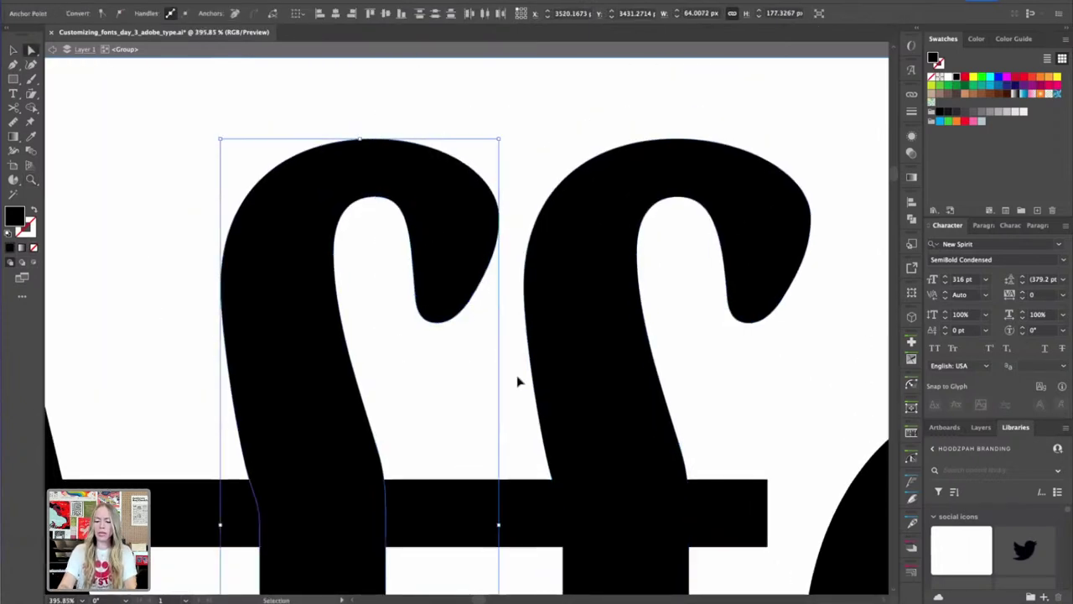
Replace the second f of the lower Affogato with a copy of the narrowed first f, spaced about 70 px from it
{"action": "key", "text": "ctrl+minus"}
{"action": "key", "text": "ctrl+minus"}
{"action": "key", "text": "v"}
{"action": "left_click", "coordinate": [539, 323]}
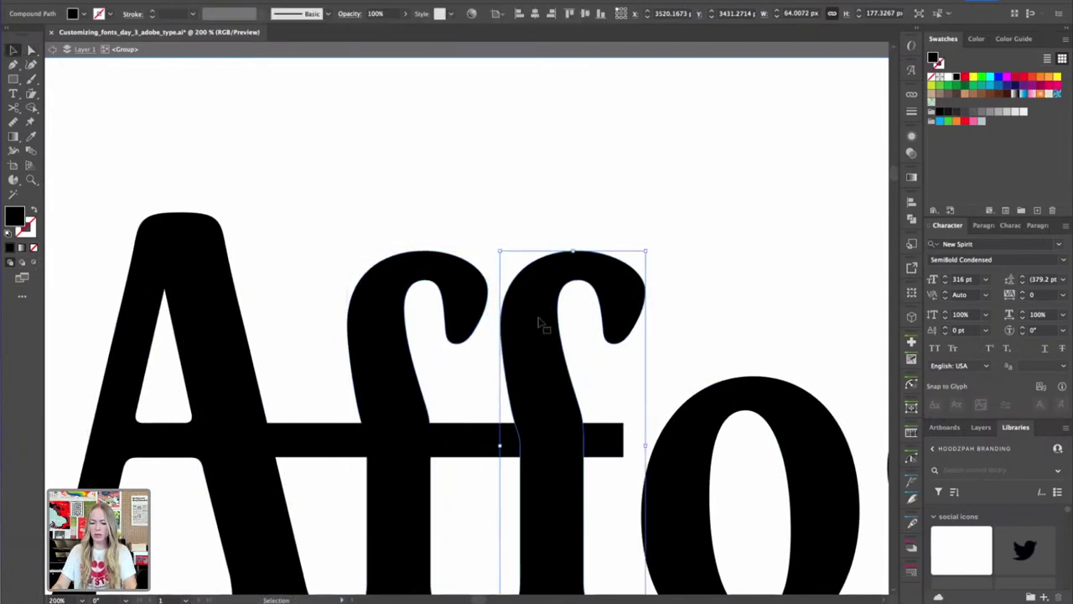
{"action": "key", "text": "Delete"}
{"action": "key", "text": "ctrl+minus"}
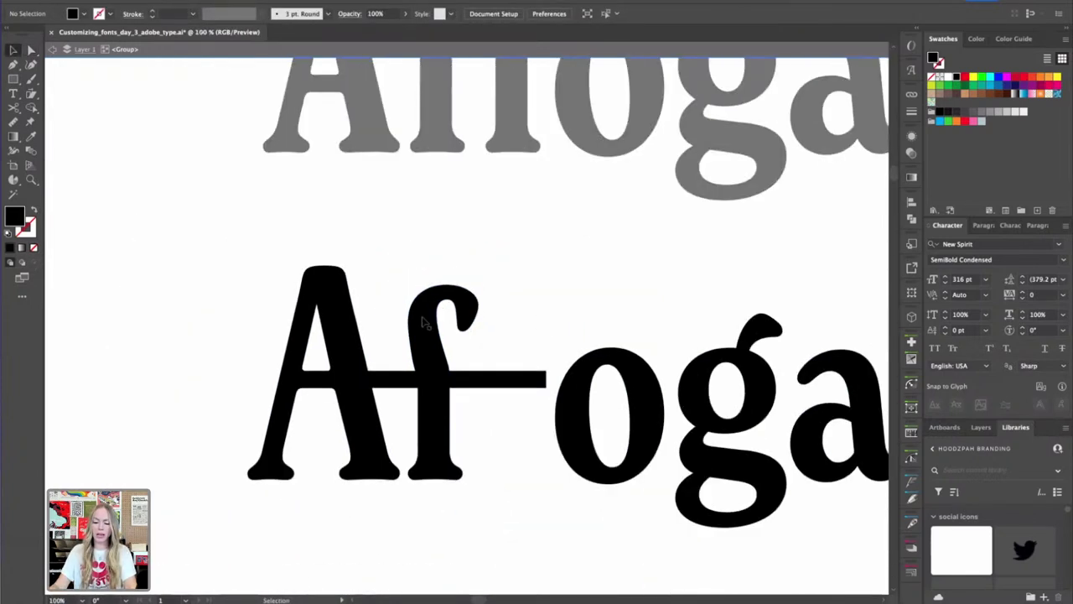
{"action": "left_click_drag", "start_coordinate": [424, 323], "coordinate": [501, 325]}
{"action": "left_click", "coordinate": [591, 318]}
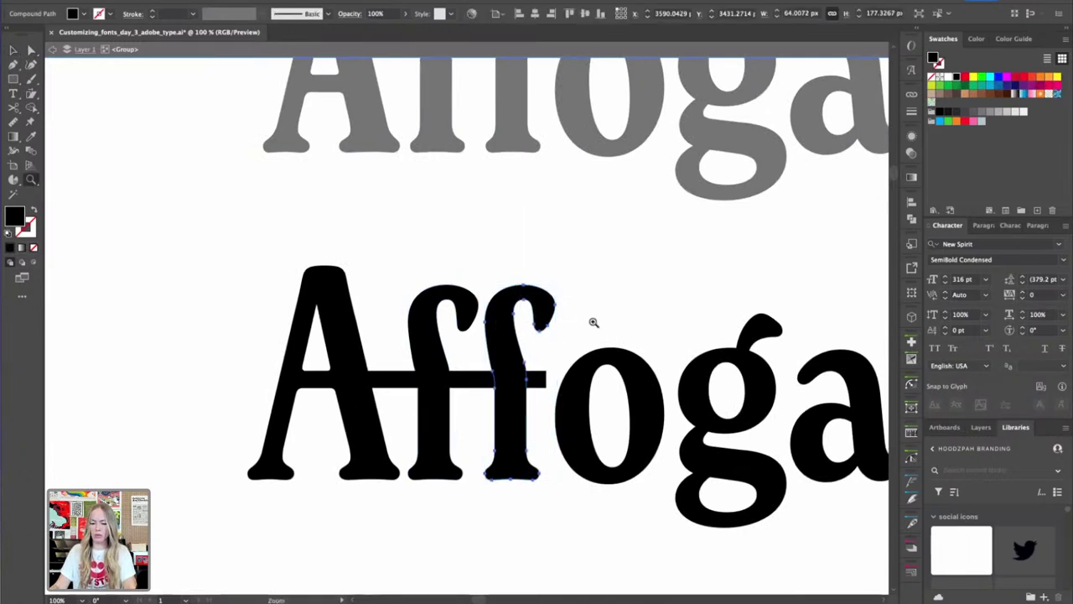
Extend the shared crossbar beyond the second f until it ends nearly flush with the hook, about 221 px wide overall
{"action": "scroll", "coordinate": [587, 319], "scroll_direction": "up", "scroll_amount": 4}
{"action": "key", "text": "a"}
{"action": "left_click", "coordinate": [515, 331]}
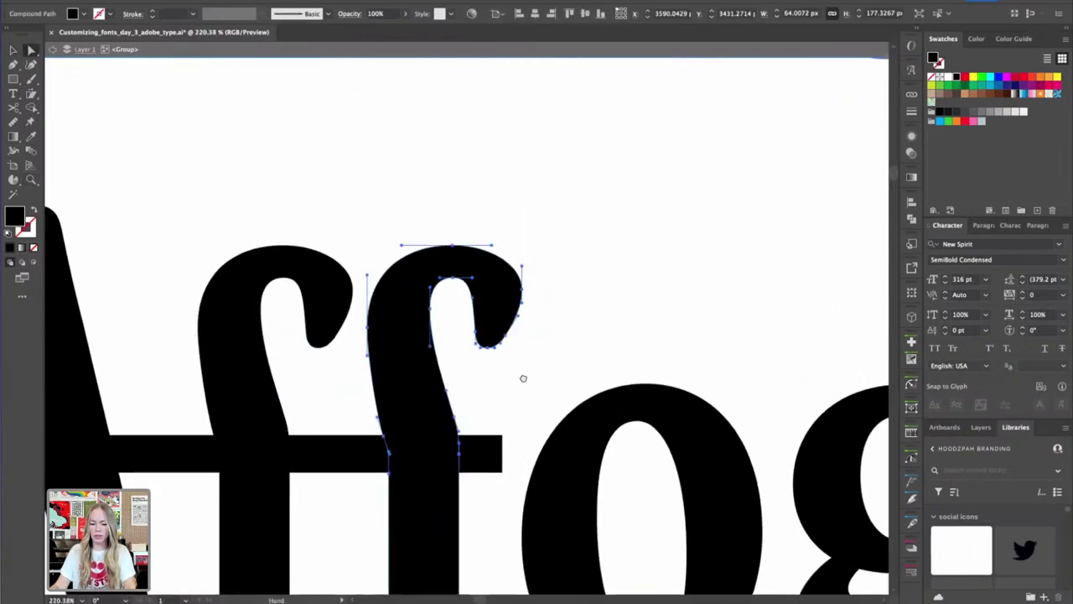
{"action": "scroll", "coordinate": [513, 352], "scroll_direction": "down", "scroll_amount": 3}
{"action": "left_click_drag", "start_coordinate": [494, 410], "coordinate": [494, 409]}
{"action": "left_click", "coordinate": [516, 331]}
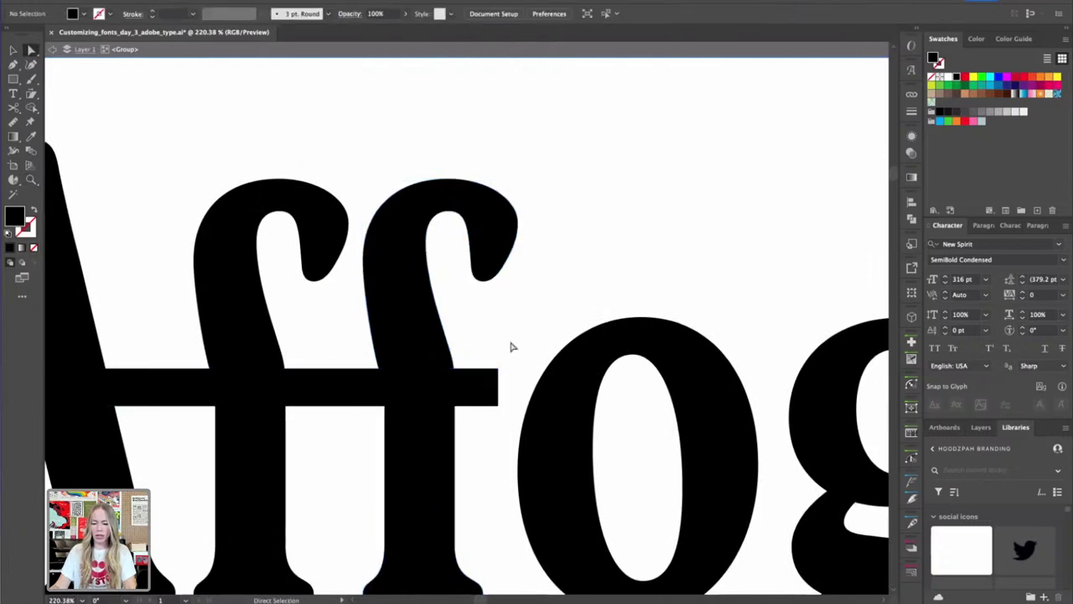
{"action": "left_click_drag", "start_coordinate": [510, 341], "coordinate": [491, 413]}
{"action": "key", "text": "shift+Right"}
{"action": "key", "text": "Left"}
{"action": "key", "text": "Left"}
{"action": "key", "text": "Left"}
{"action": "key", "text": "super+minus"}
{"action": "key", "text": "super+minus"}
{"action": "key", "text": "super+minus"}
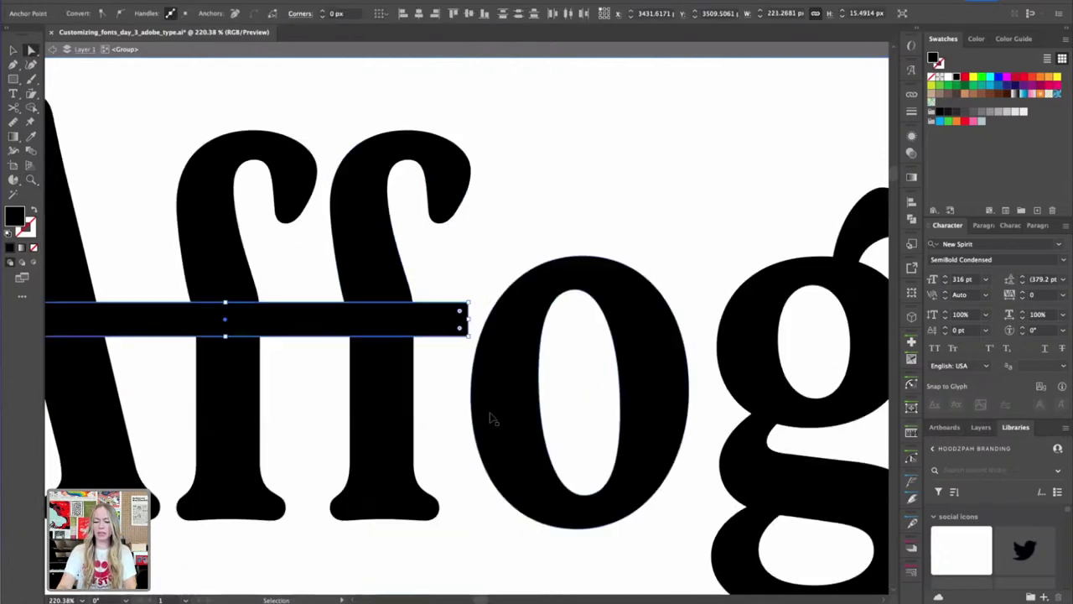
{"action": "left_click", "coordinate": [483, 426]}
Extend the other end of the shared crossbar out past the A, making the bar about 276 px wide
{"action": "key", "text": "v"}
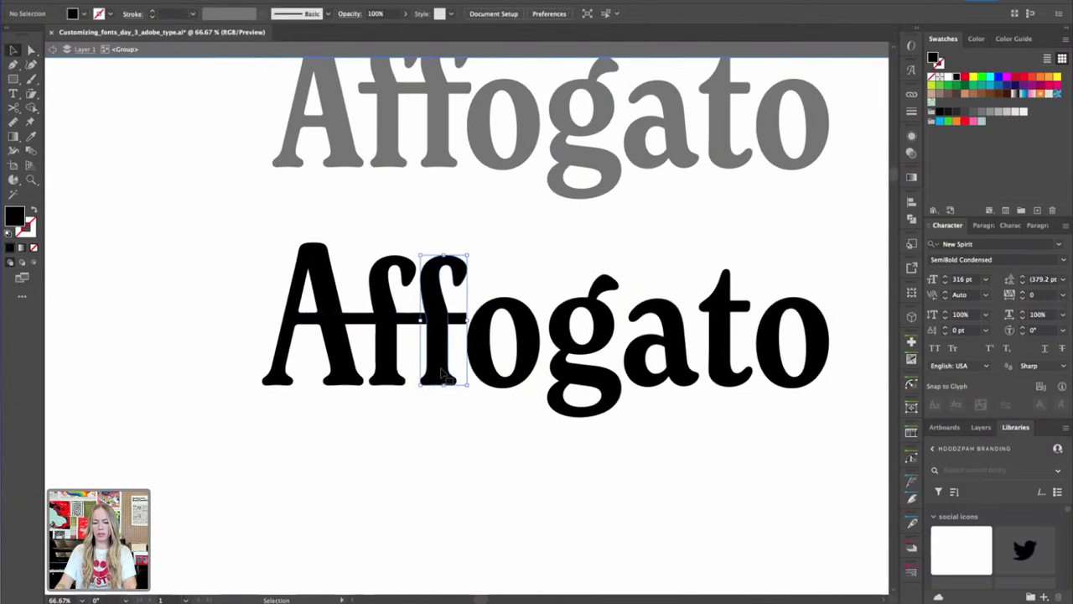
{"action": "left_click", "coordinate": [444, 373]}
{"action": "scroll", "coordinate": [453, 362], "scroll_direction": "up", "scroll_amount": 3}
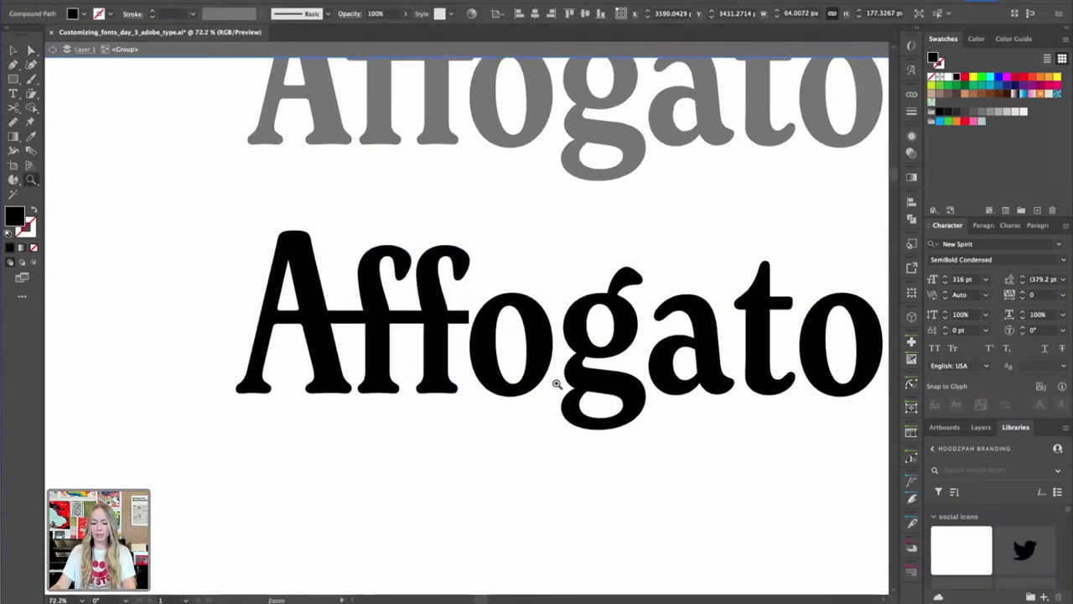
{"action": "left_click", "coordinate": [287, 310]}
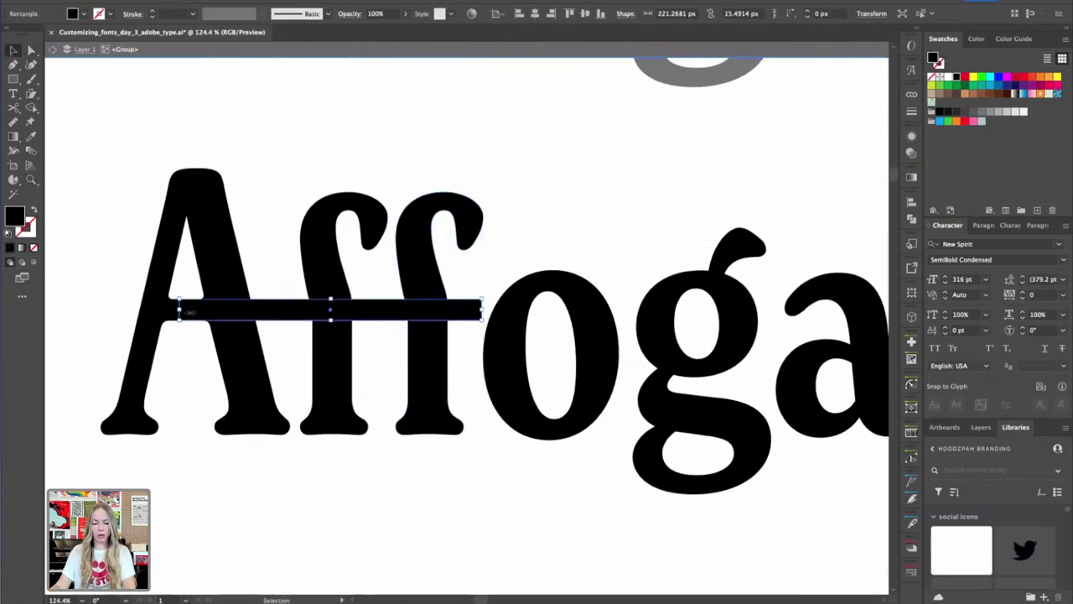
{"action": "left_click_drag", "start_coordinate": [178, 311], "coordinate": [104, 312]}
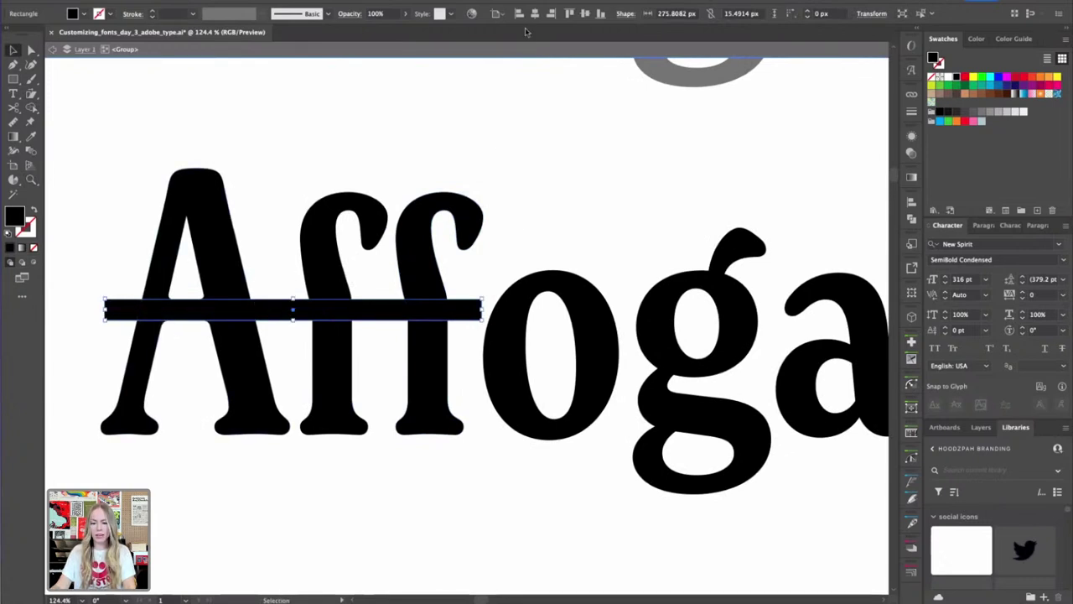
Round all four corners of the extended crossbar to 5 px
{"action": "key", "text": "a"}
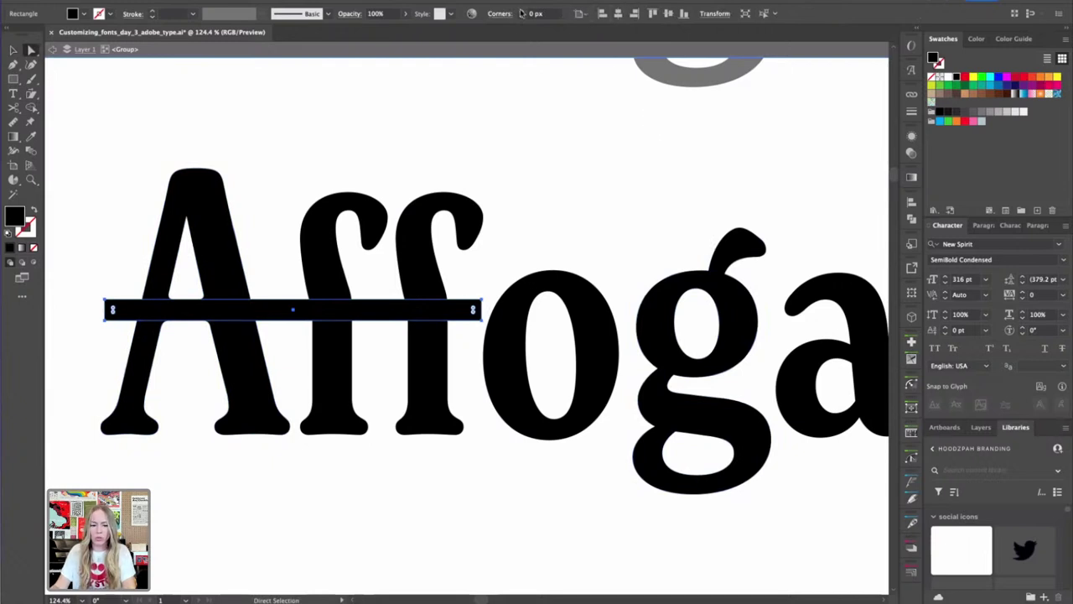
{"action": "left_click", "coordinate": [521, 12]}
{"action": "left_click", "coordinate": [521, 12]}
{"action": "left_click", "coordinate": [521, 11]}
{"action": "left_click", "coordinate": [521, 12]}
{"action": "left_click", "coordinate": [489, 156]}
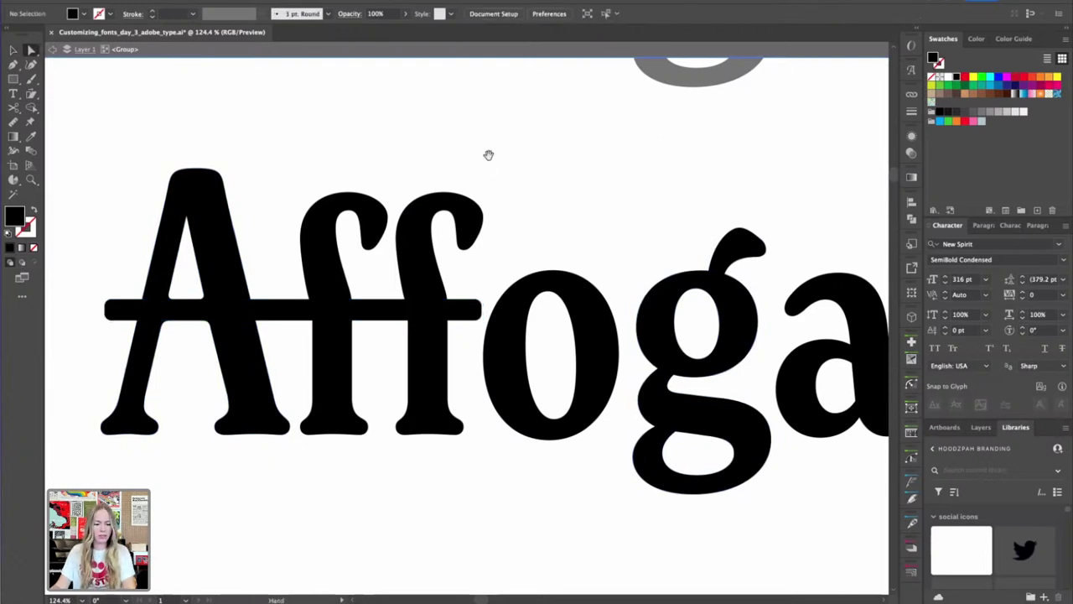
Increase the crossbar's corner radius until both of its ends are fully rounded
{"action": "key", "text": "v"}
{"action": "left_click", "coordinate": [466, 313]}
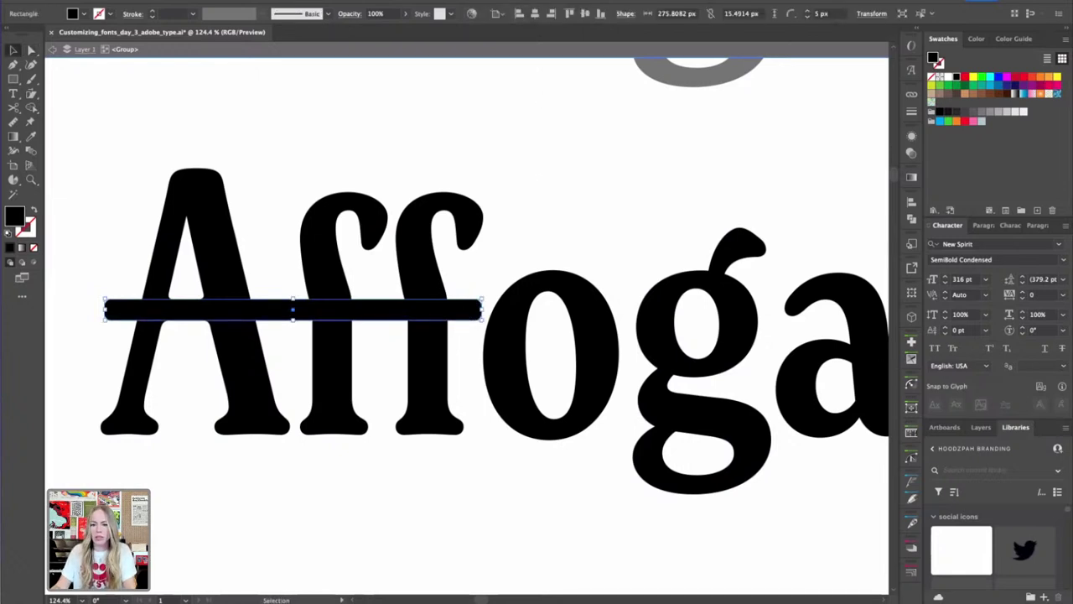
{"action": "key", "text": "a"}
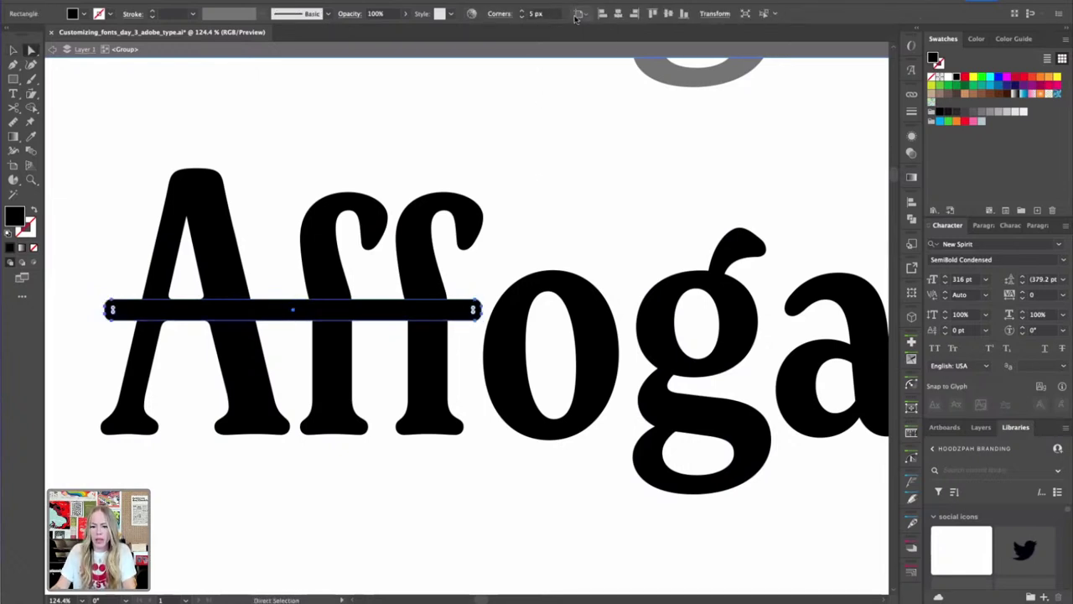
{"action": "left_click", "coordinate": [551, 156]}
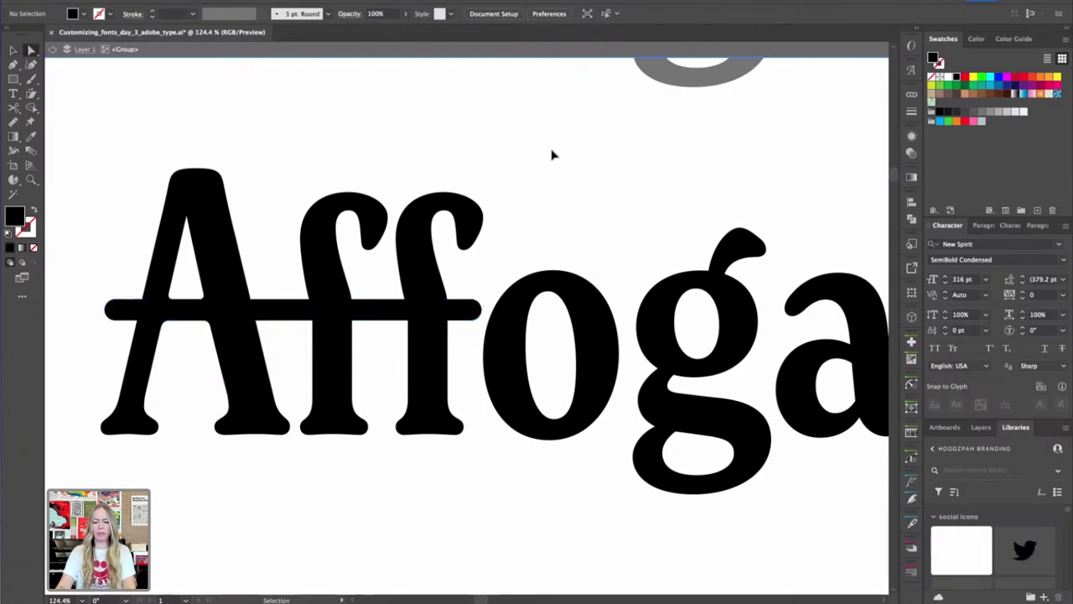
Leave the isolated Affogato group and return to the full artwork
{"action": "key", "text": "ctrl+minus"}
{"action": "key", "text": "ctrl+minus"}
{"action": "key", "text": "ctrl+minus"}
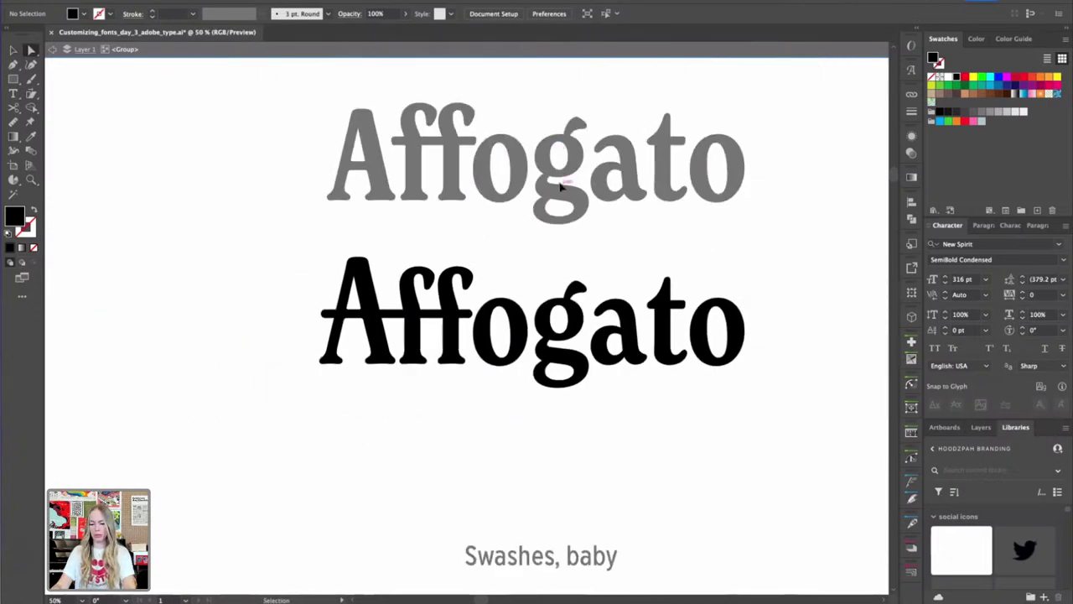
{"action": "key", "text": "ctrl+z"}
{"action": "left_click", "coordinate": [798, 283]}
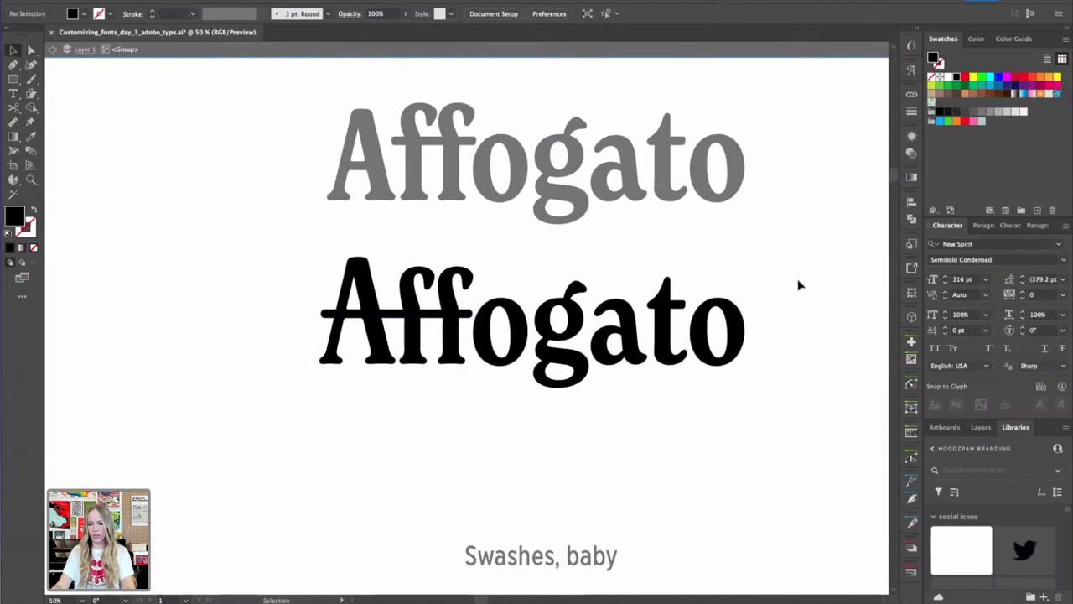
{"action": "key", "text": "ctrl+minus"}
{"action": "key", "text": "ctrl+minus"}
{"action": "double_click", "coordinate": [798, 285]}
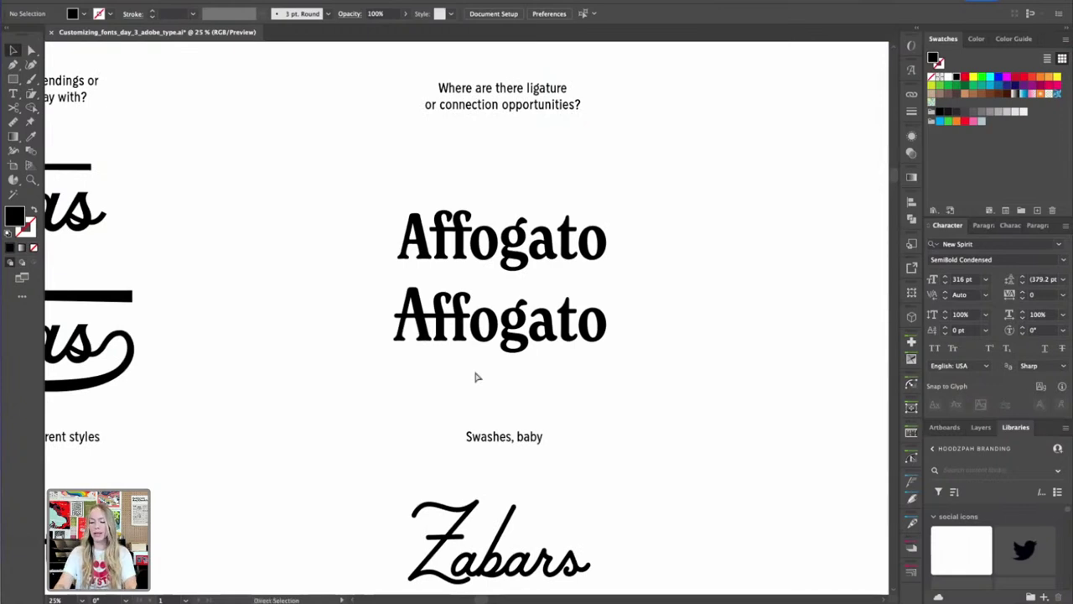
{"action": "key", "text": "ctrl+plus"}
{"action": "left_click_drag", "start_coordinate": [496, 367], "coordinate": [427, 387]}
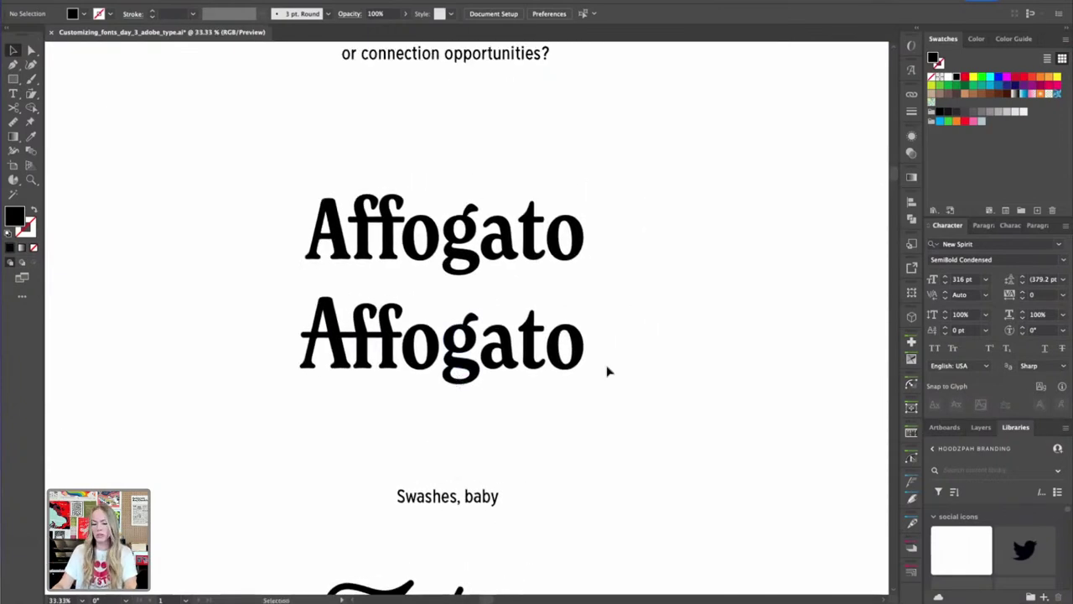
{"action": "scroll", "coordinate": [621, 449], "scroll_direction": "up", "scroll_amount": 2}
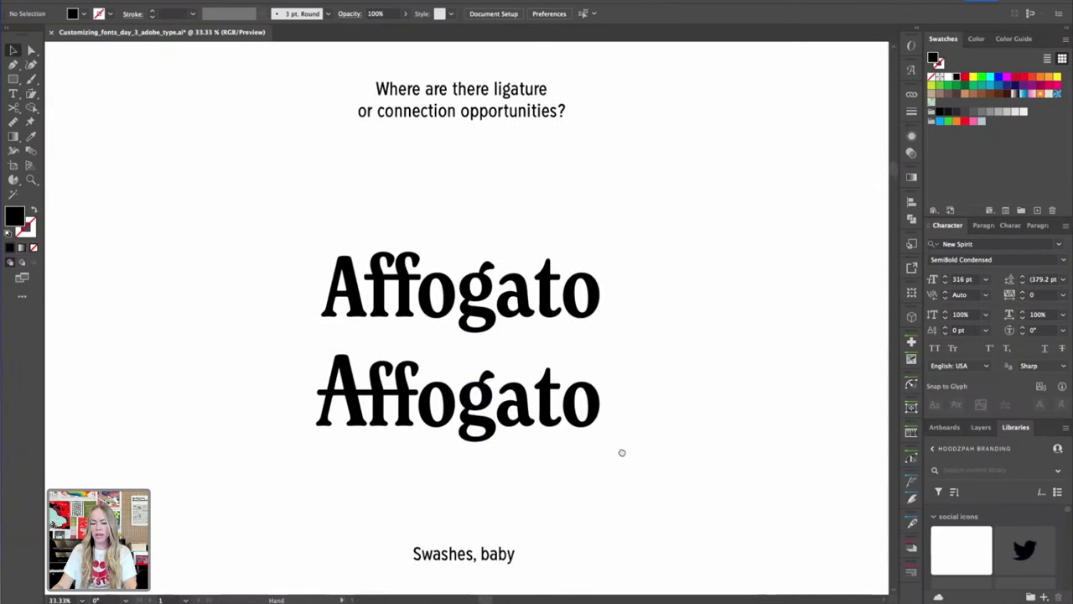
{"action": "left_click_drag", "start_coordinate": [622, 452], "coordinate": [515, 307]}
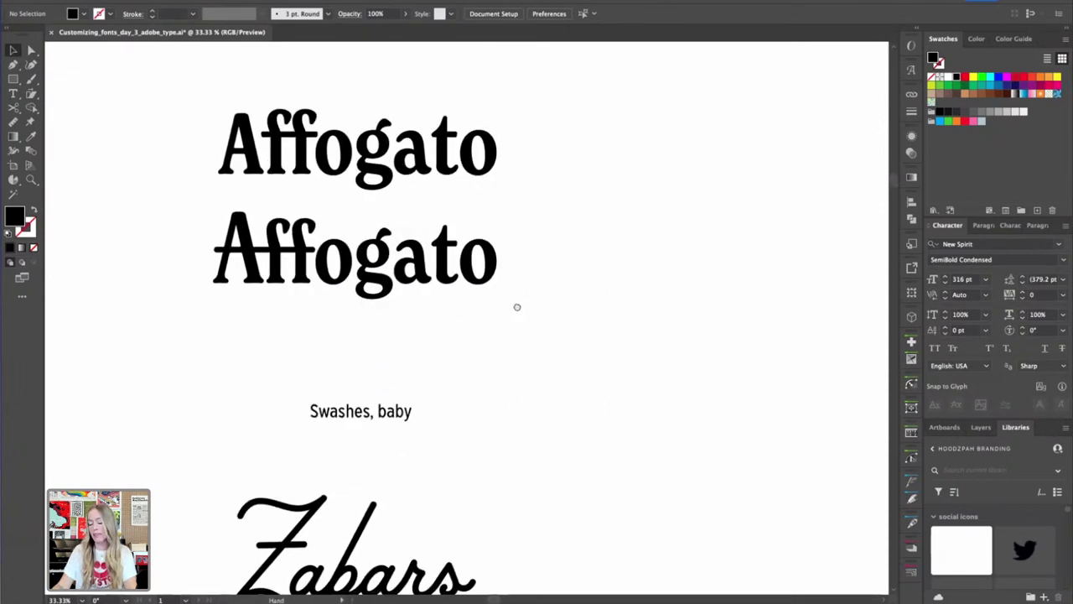
{"action": "left_click_drag", "start_coordinate": [539, 364], "coordinate": [532, 312]}
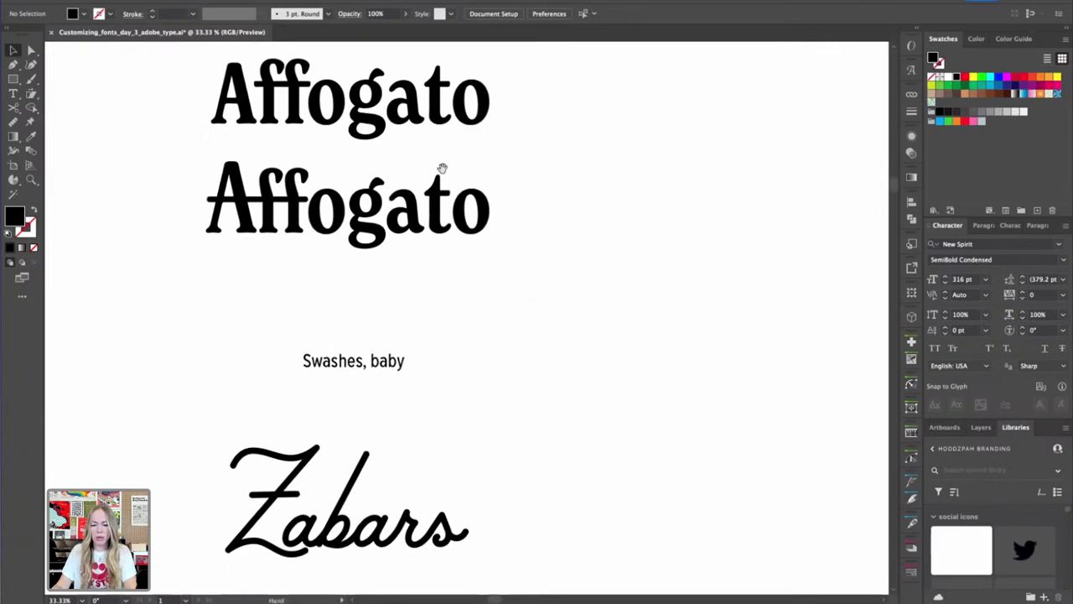
Shorten the t of the lower Affogato by moving its top and crossbar anchors about 10 px down
{"action": "left_click_drag", "start_coordinate": [442, 169], "coordinate": [523, 258]}
{"action": "left_click_drag", "start_coordinate": [528, 265], "coordinate": [697, 323]}
{"action": "key", "text": "a"}
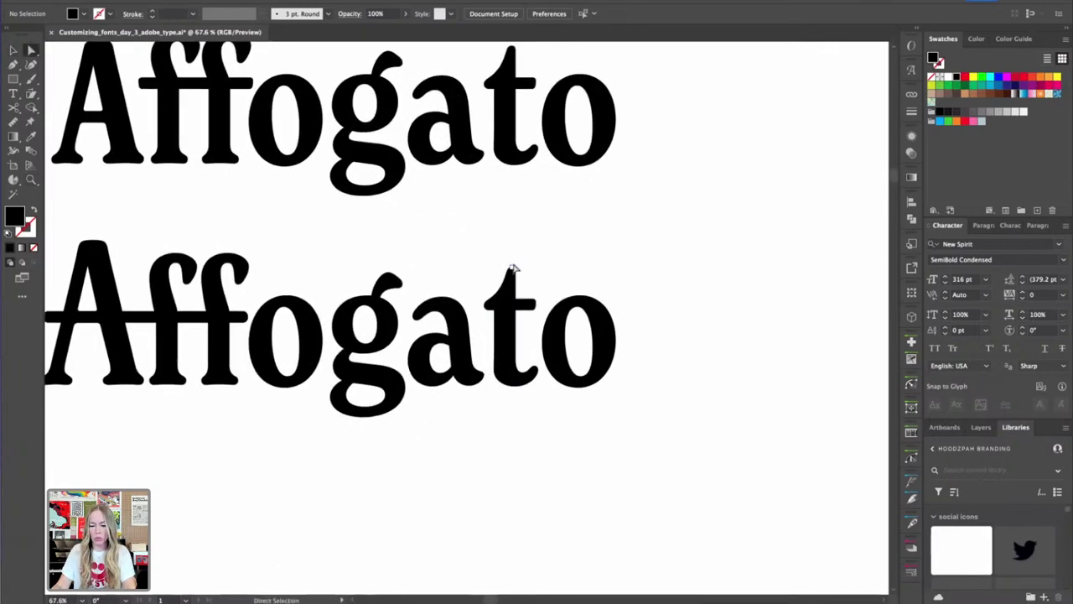
{"action": "left_click_drag", "start_coordinate": [530, 328], "coordinate": [538, 330]}
{"action": "key", "text": "shift+Down"}
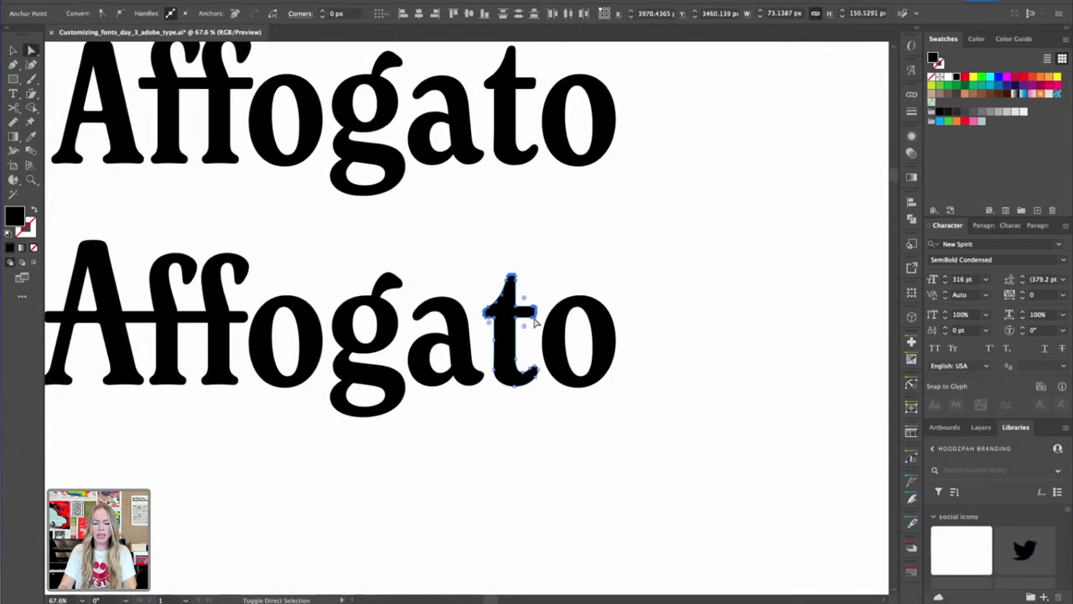
{"action": "key", "text": "shift+Up"}
{"action": "key", "text": "shift+Up"}
{"action": "key", "text": "shift+Down"}
{"action": "key", "text": "shift+Down"}
{"action": "key", "text": "shift+Down"}
{"action": "key", "text": "shift+Down"}
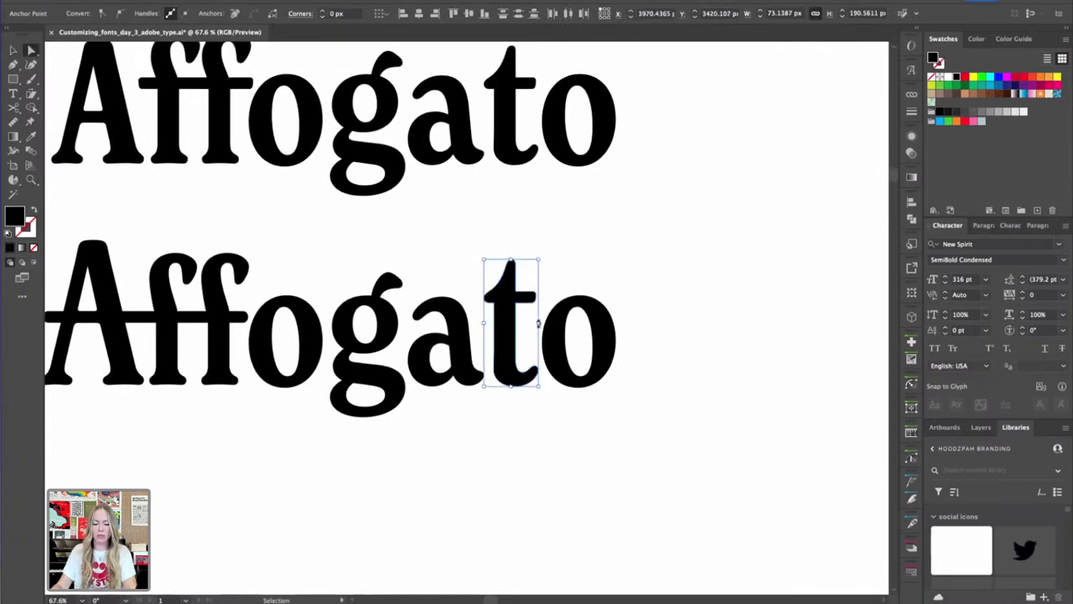
{"action": "left_click", "coordinate": [616, 484]}
{"action": "key", "text": "ctrl+minus"}
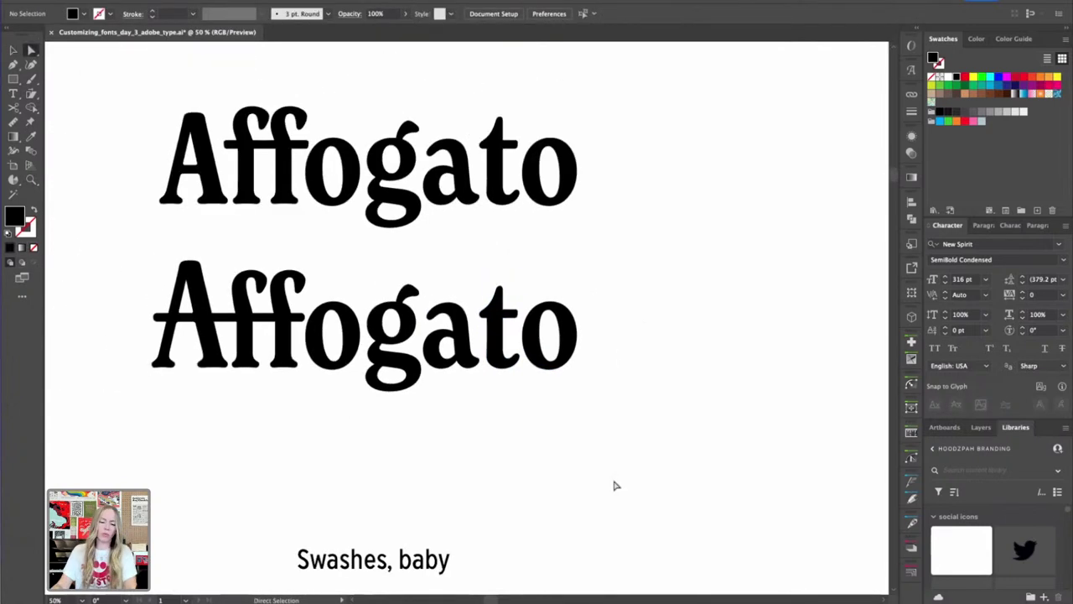
Move the upper, original Affogato about 90 px up to widen the gap between the two versions
{"action": "left_click_drag", "start_coordinate": [601, 493], "coordinate": [624, 412]}
{"action": "key", "text": "super+minus"}
{"action": "key", "text": "super+minus"}
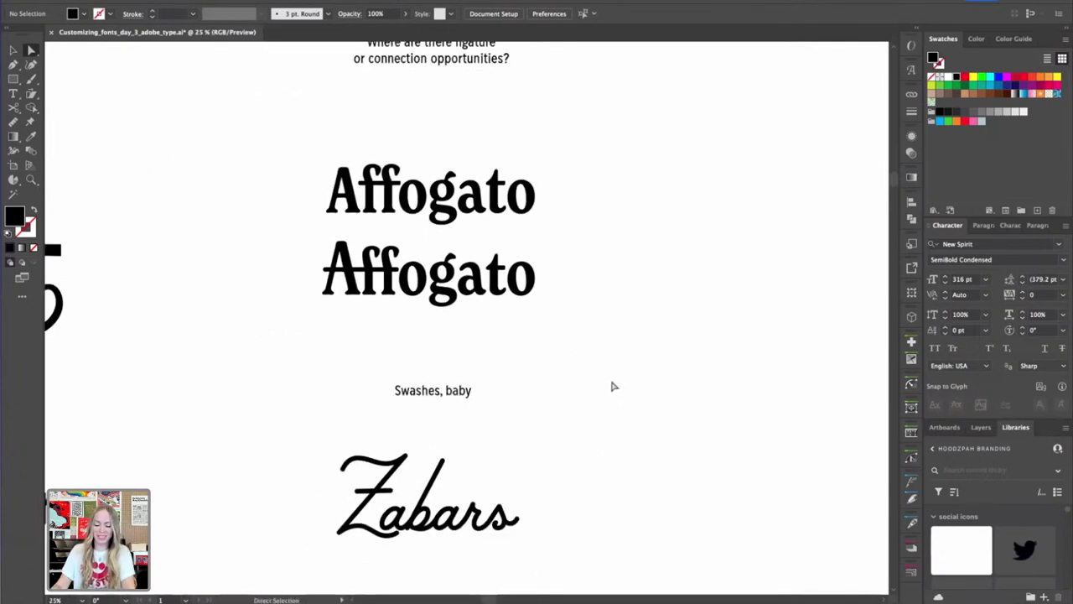
{"action": "left_click_drag", "start_coordinate": [584, 374], "coordinate": [566, 346]}
{"action": "left_click_drag", "start_coordinate": [589, 89], "coordinate": [324, 144]}
{"action": "key", "text": "shift+Up"}
{"action": "key", "text": "shift+Up"}
{"action": "key", "text": "shift+Up"}
{"action": "key", "text": "shift+Up"}
{"action": "key", "text": "shift+Up"}
{"action": "key", "text": "shift+Up"}
{"action": "key", "text": "shift+Up"}
{"action": "key", "text": "shift+Up"}
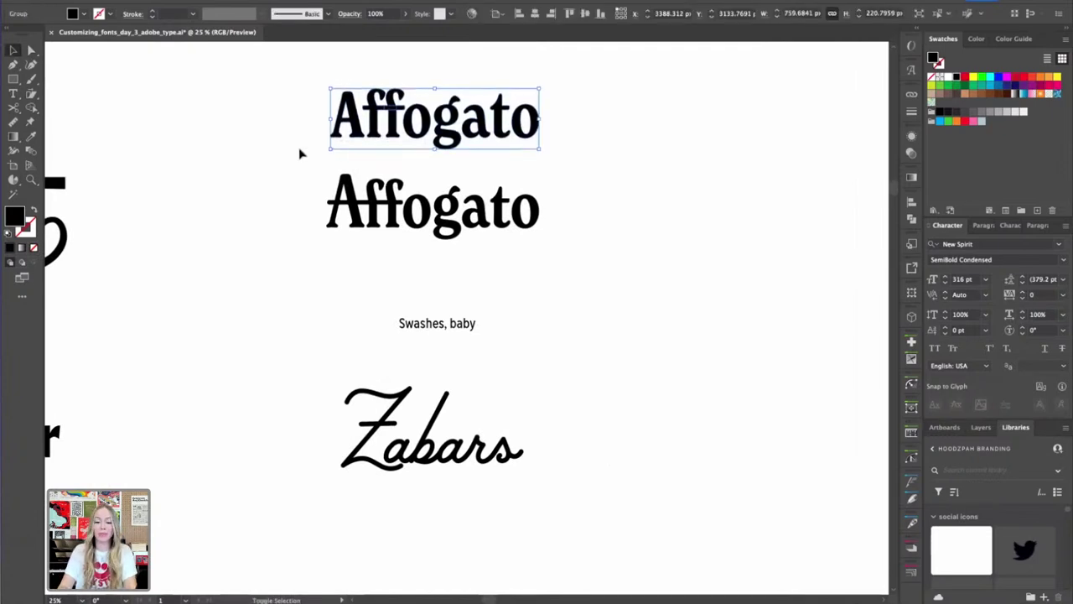
{"action": "key", "text": "shift+Up"}
{"action": "left_click_drag", "start_coordinate": [519, 186], "coordinate": [505, 268]}
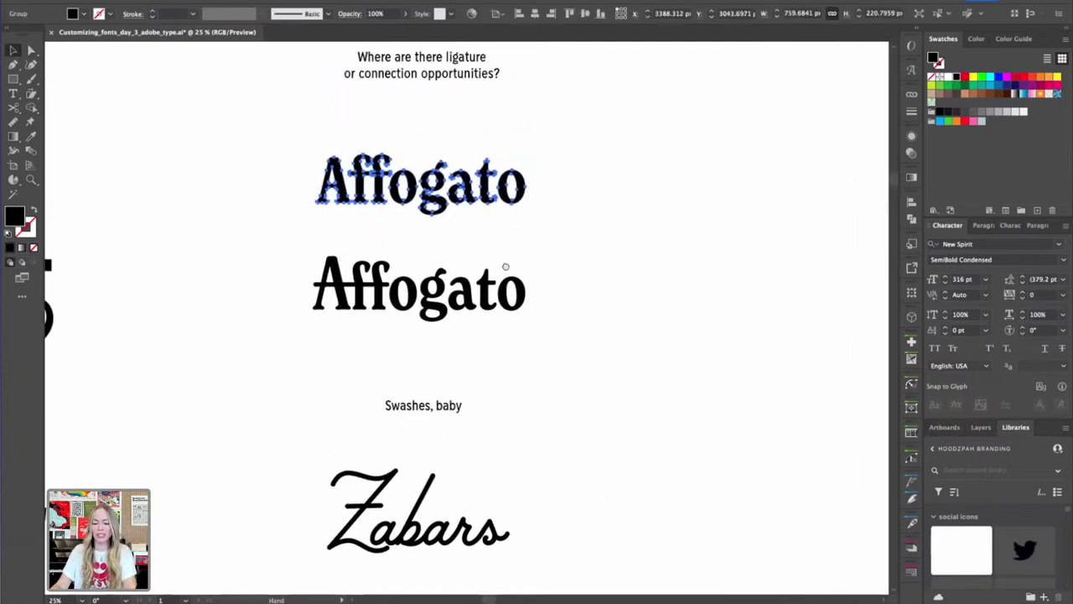
{"action": "left_click", "coordinate": [611, 300]}
Cut the capital Z from the Zabars script lettering, paste it as a separate text object and select it
{"action": "left_click_drag", "start_coordinate": [605, 288], "coordinate": [592, 222]}
{"action": "key", "text": "super+equal"}
{"action": "key", "text": "super+equal"}
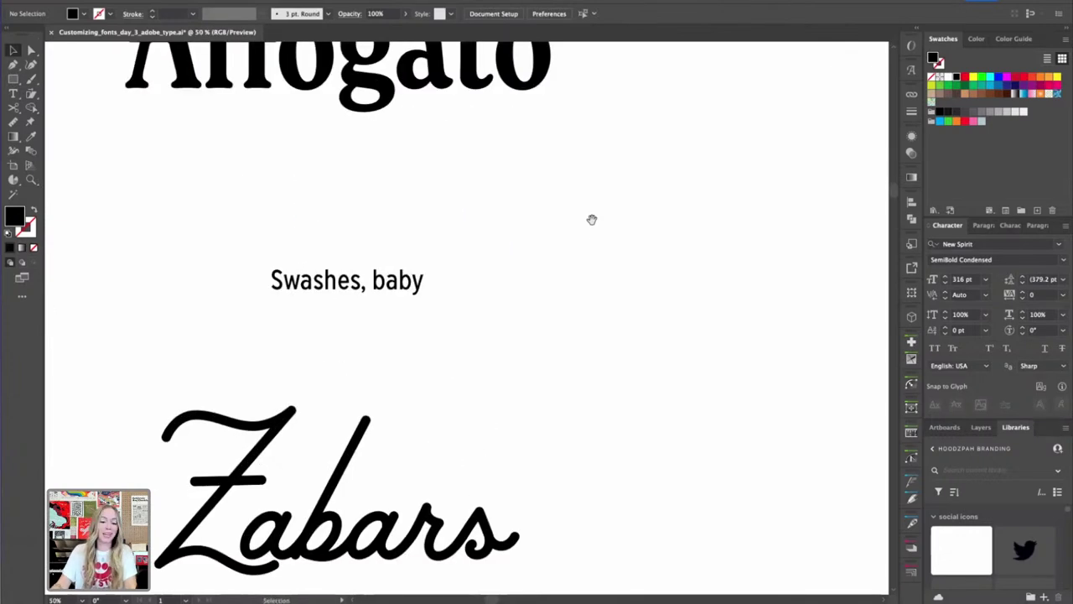
{"action": "left_click_drag", "start_coordinate": [559, 337], "coordinate": [623, 204]}
{"action": "left_click_drag", "start_coordinate": [647, 316], "coordinate": [674, 269]}
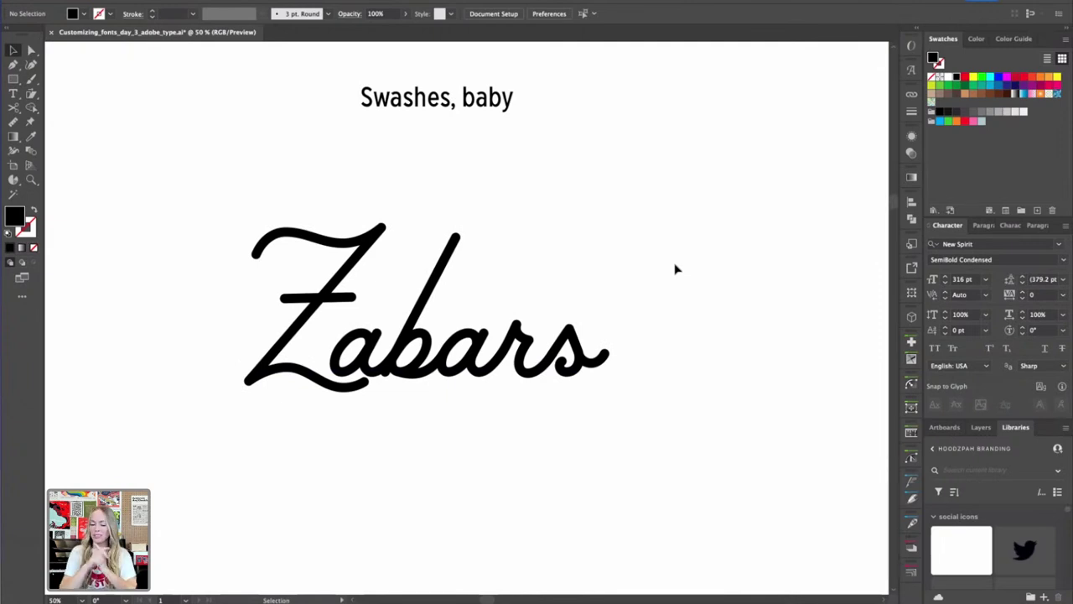
{"action": "key", "text": "super+minus"}
{"action": "left_click", "coordinate": [455, 315]}
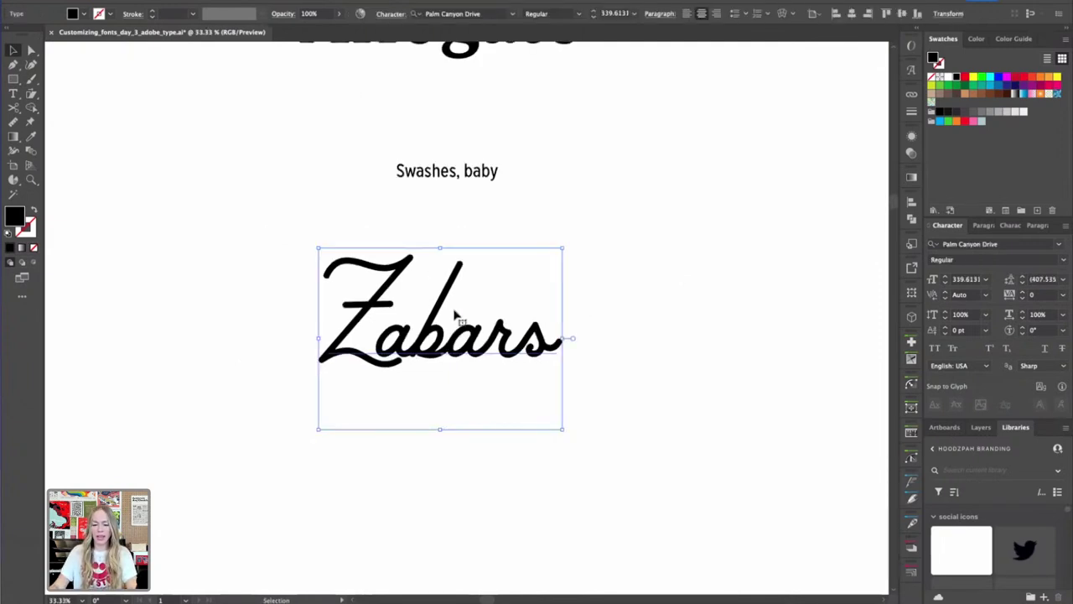
{"action": "double_click", "coordinate": [377, 317]}
{"action": "left_click_drag", "start_coordinate": [336, 319], "coordinate": [377, 318]}
{"action": "key", "text": "BackSpace"}
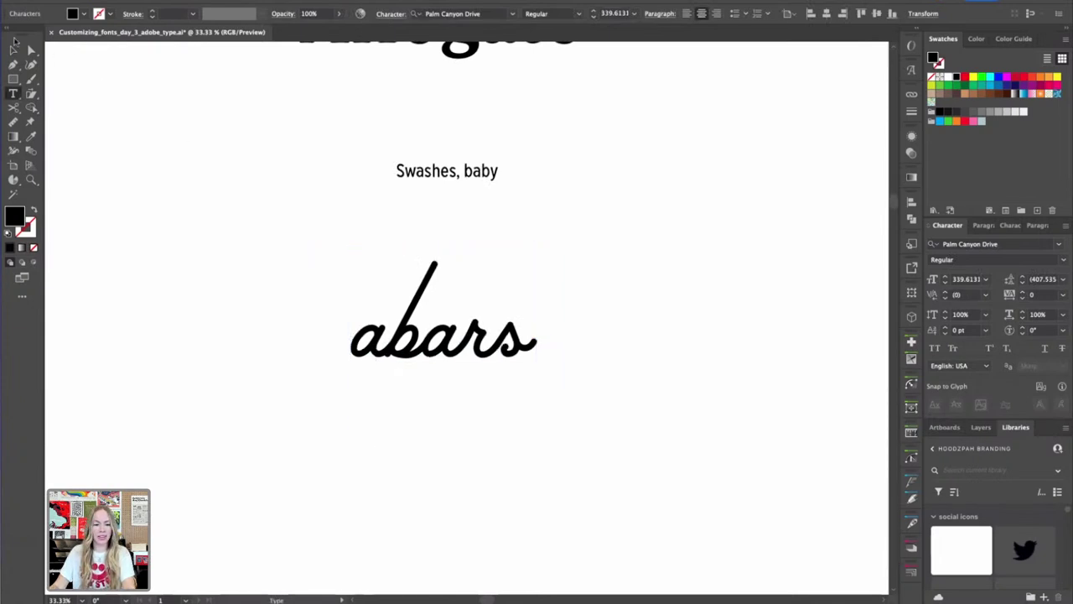
{"action": "left_click", "coordinate": [14, 51]}
{"action": "left_click", "coordinate": [610, 232]}
{"action": "key", "text": "super+f"}
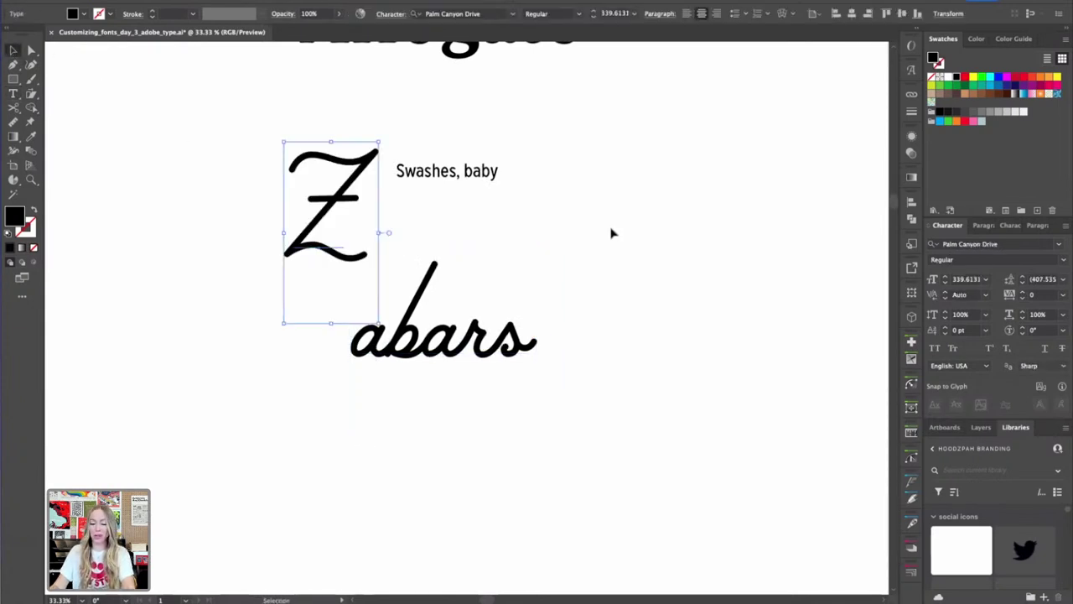
{"action": "left_click", "coordinate": [612, 233]}
{"action": "left_click", "coordinate": [343, 260]}
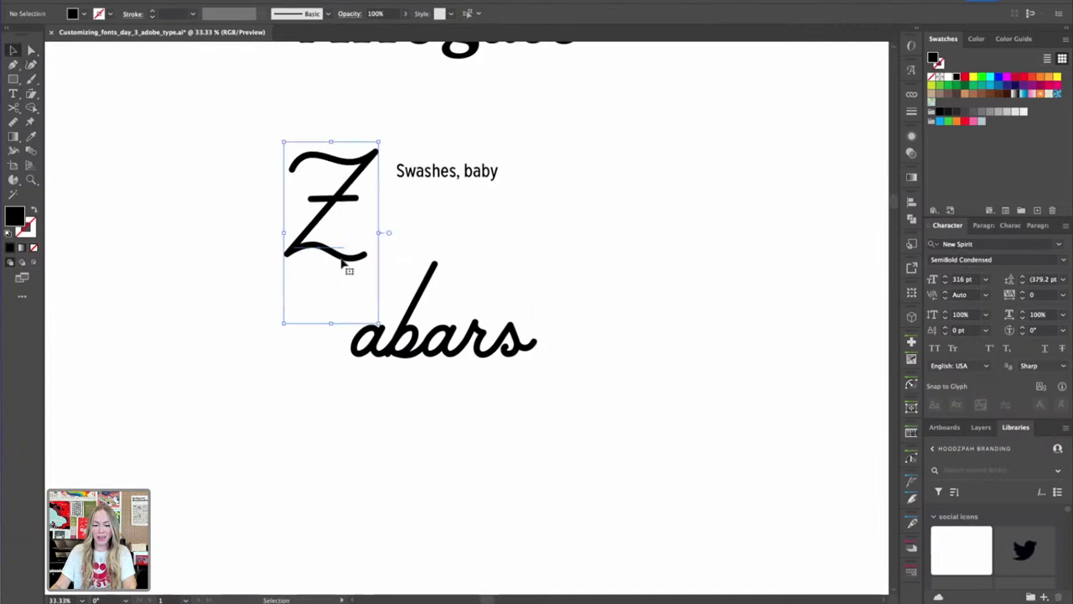
Place the separated capital Z directly in front of abars so they read as Zabars
{"action": "left_click_drag", "start_coordinate": [324, 197], "coordinate": [319, 325]}
{"action": "left_click", "coordinate": [463, 314]}
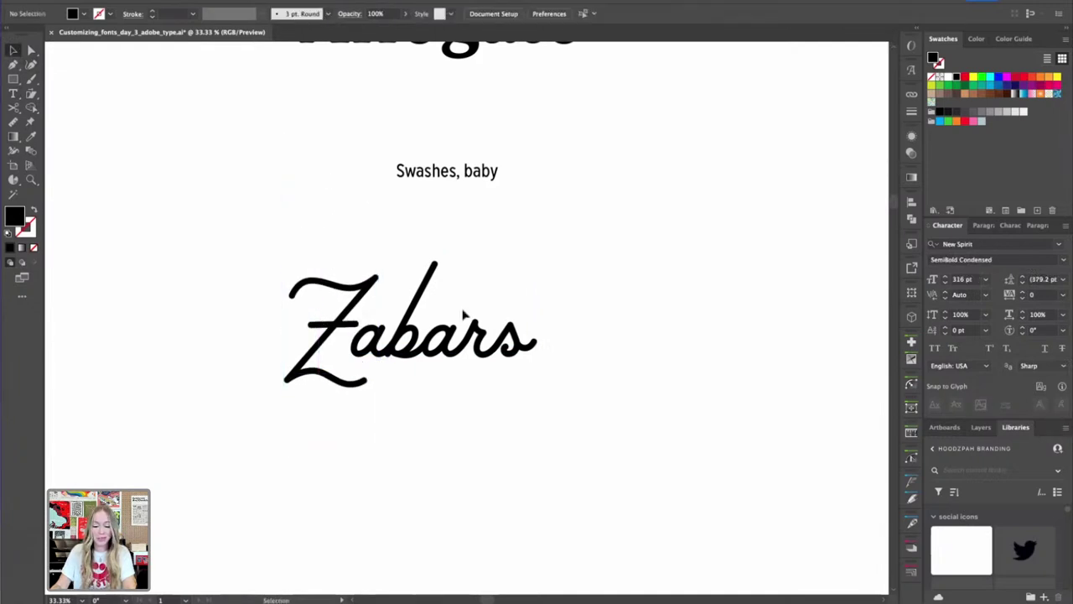
{"action": "key", "text": "super+minus"}
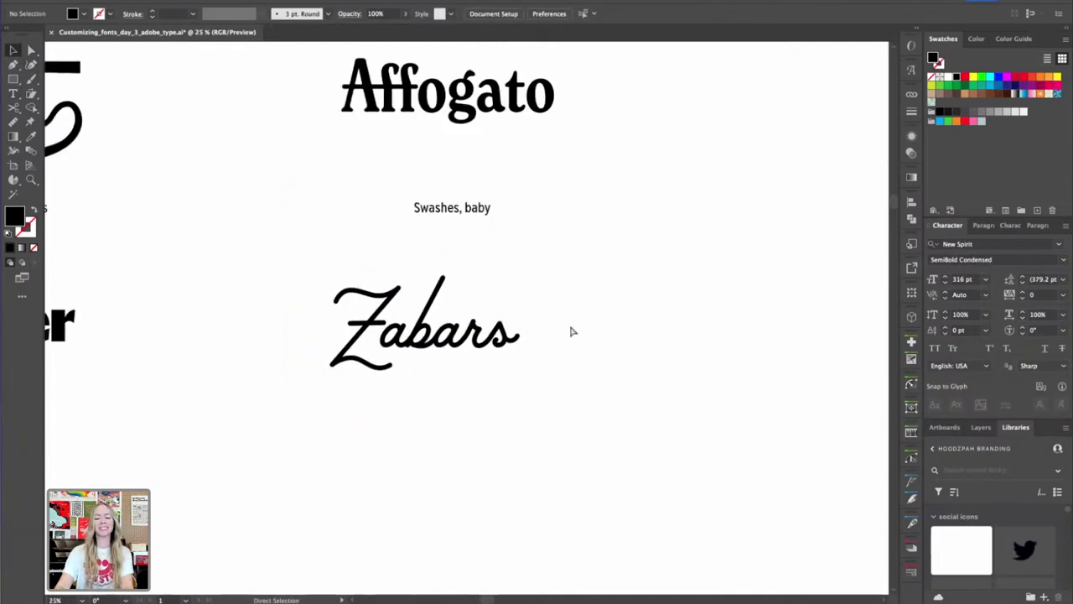
{"action": "key", "text": "super+plus"}
{"action": "key", "text": "super+plus"}
{"action": "key", "text": "super+plus"}
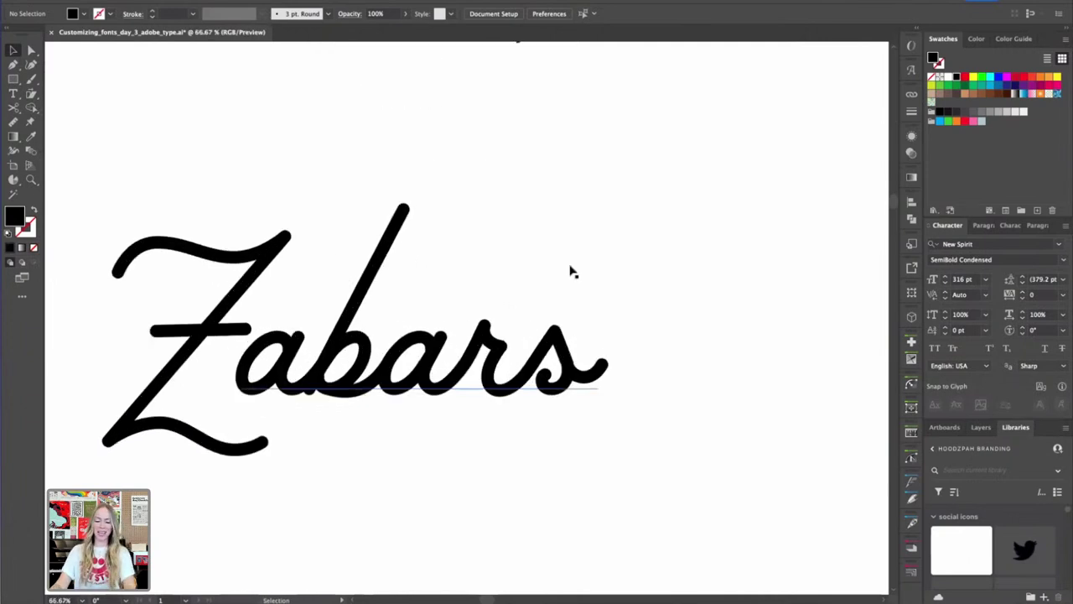
Nudge the capital Z about 10 px left to loosen its spacing from the first a
{"action": "left_click", "coordinate": [279, 390]}
{"action": "left_click_drag", "start_coordinate": [362, 171], "coordinate": [510, 157]}
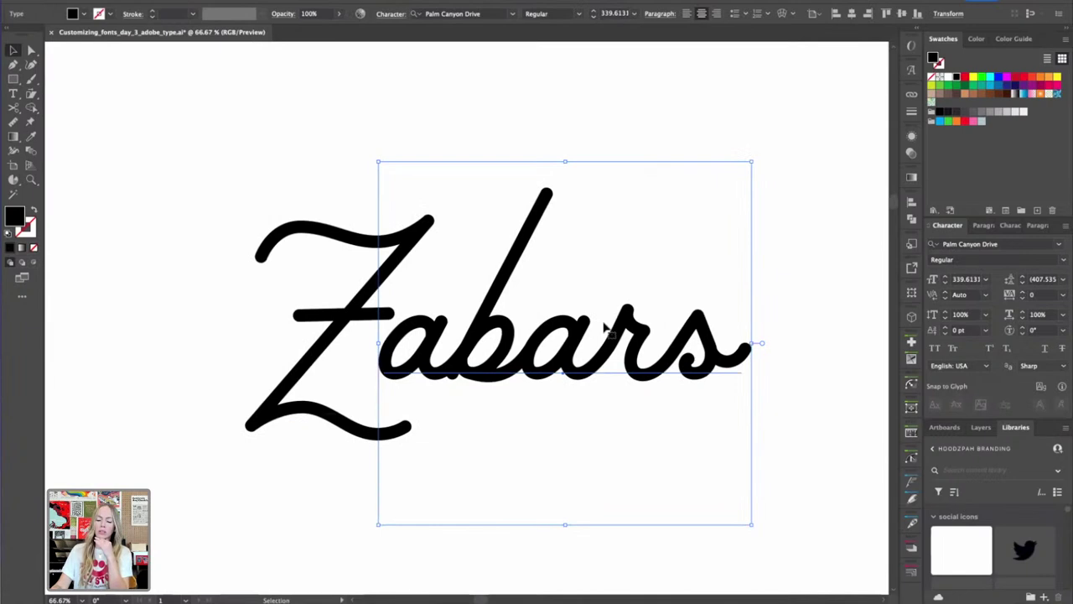
{"action": "left_click", "coordinate": [781, 257]}
{"action": "left_click", "coordinate": [486, 323]}
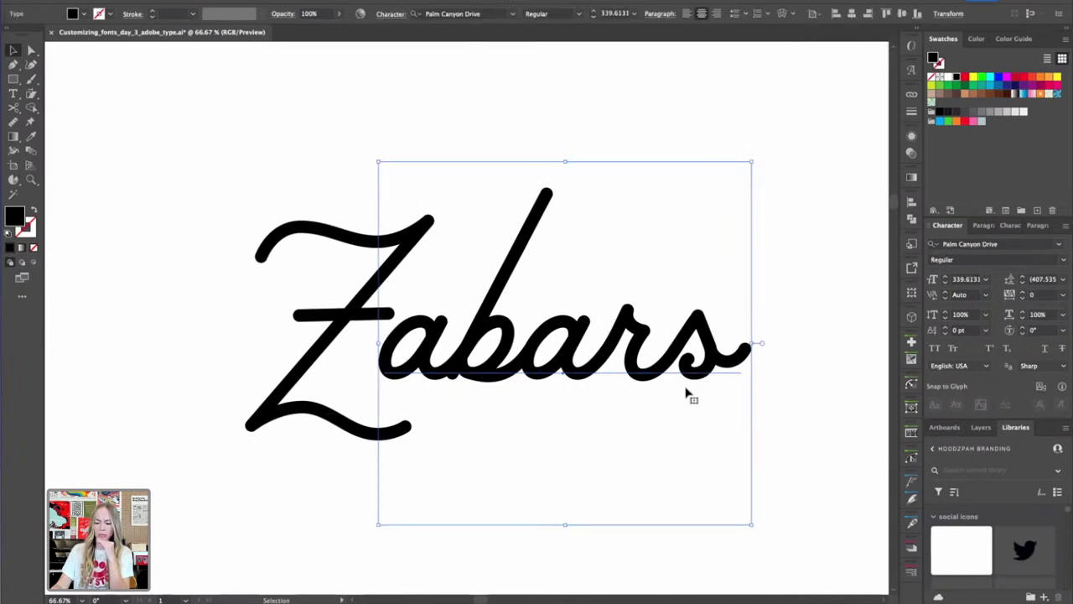
{"action": "left_click", "coordinate": [347, 295]}
{"action": "left_click_drag", "start_coordinate": [347, 295], "coordinate": [340, 295]}
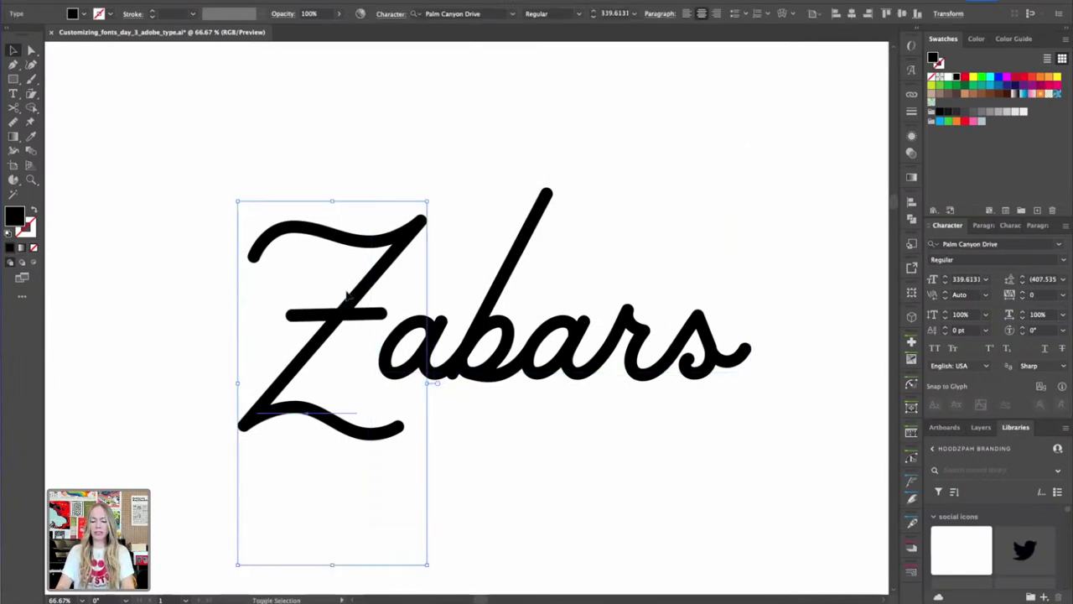
Convert both text objects, the Z and abars, to outlines
{"action": "left_click", "coordinate": [483, 295], "text": "shift"}
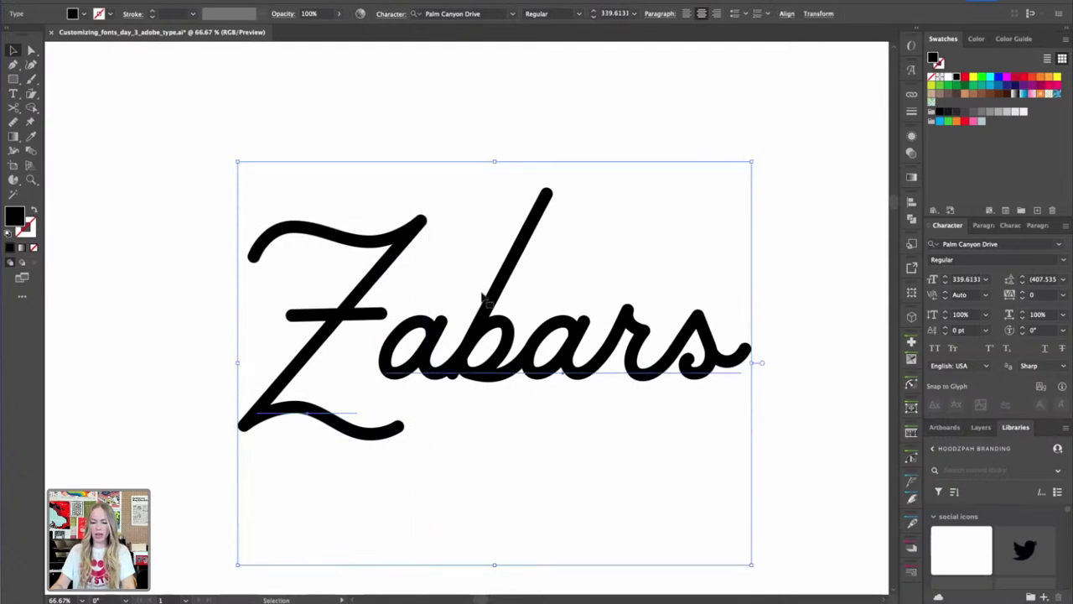
{"action": "key", "text": "ctrl+shift+a"}
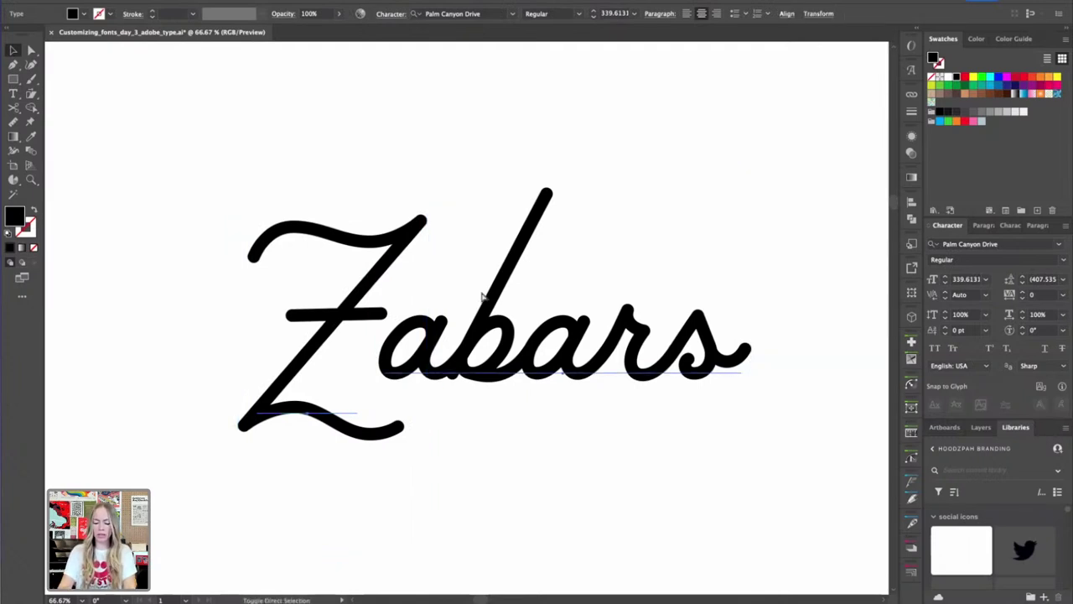
{"action": "key", "text": "ctrl+shift+o"}
{"action": "left_click", "coordinate": [459, 149]}
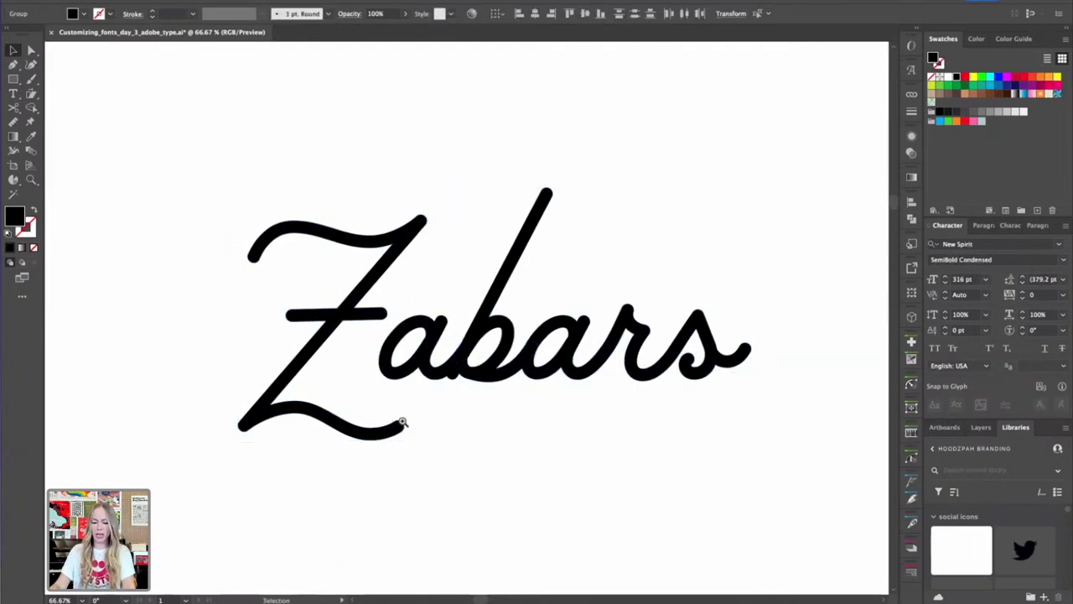
Draw a Pen path from the Z's lower curve, dipping below the word and rising to an end under the s
{"action": "key", "text": "z"}
{"action": "left_click_drag", "start_coordinate": [369, 433], "coordinate": [476, 449]}
{"action": "key", "text": "p"}
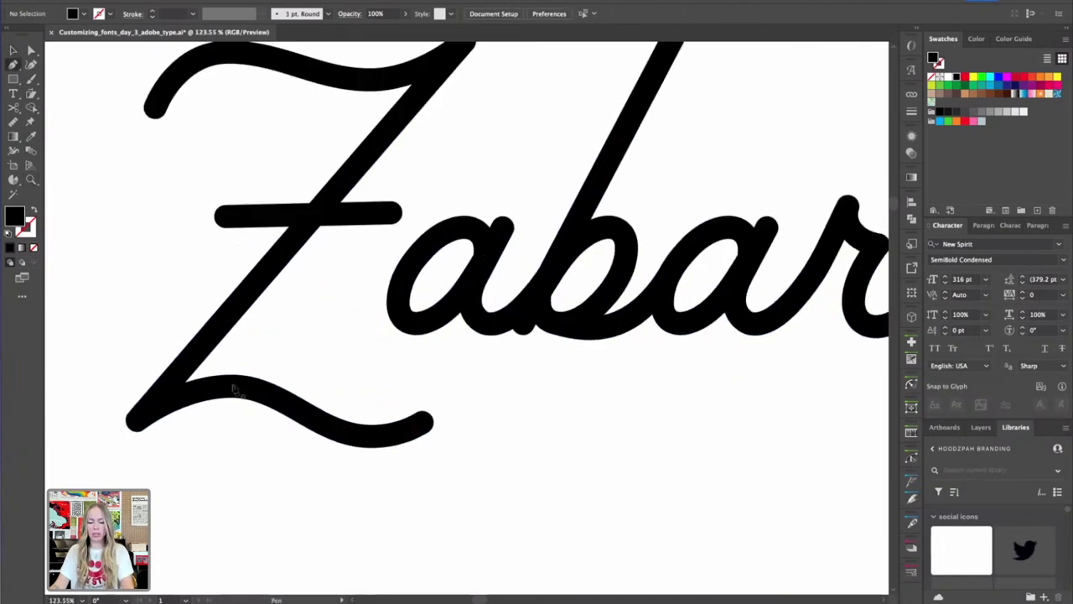
{"action": "left_click_drag", "start_coordinate": [233, 385], "coordinate": [309, 385]}
{"action": "left_click_drag", "start_coordinate": [656, 451], "coordinate": [824, 456]}
{"action": "left_click_drag", "start_coordinate": [714, 421], "coordinate": [448, 425]}
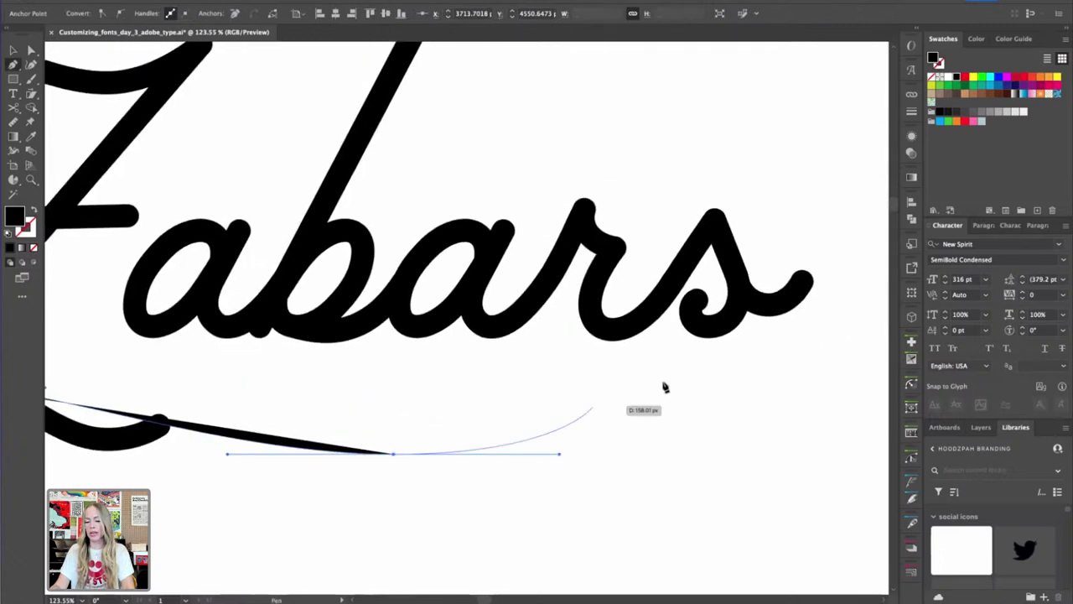
{"action": "left_click_drag", "start_coordinate": [706, 383], "coordinate": [749, 356]}
{"action": "key", "text": "a"}
{"action": "left_click", "coordinate": [508, 464]}
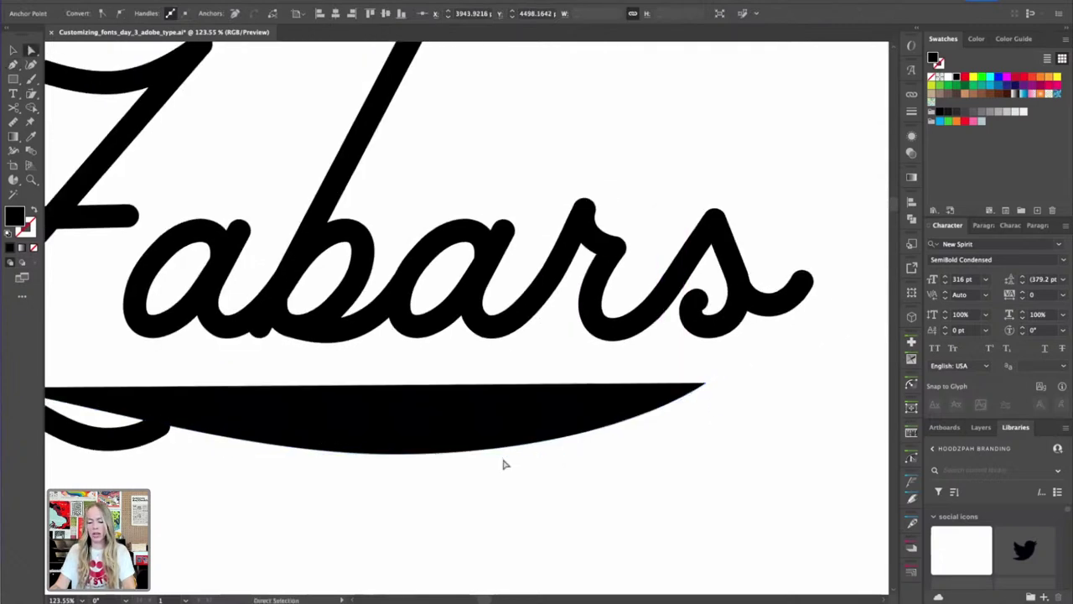
{"action": "key", "text": "super+minus"}
{"action": "key", "text": "super+minus"}
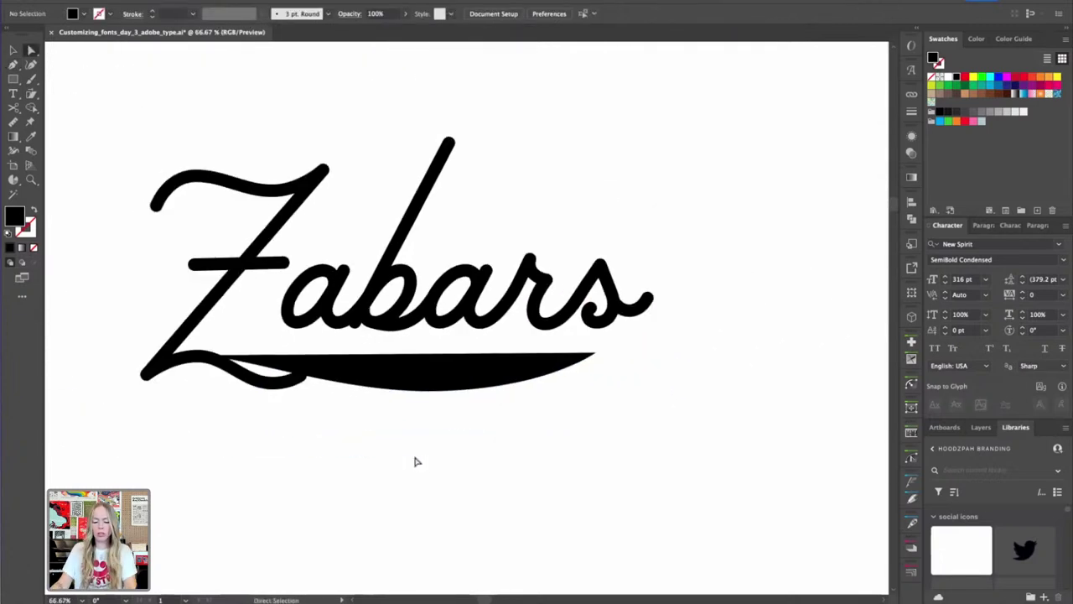
Extend the start of the swash path back to the Z's lower-left tip, making it about 619 px wide
{"action": "left_click", "coordinate": [414, 392]}
{"action": "left_click", "coordinate": [197, 358]}
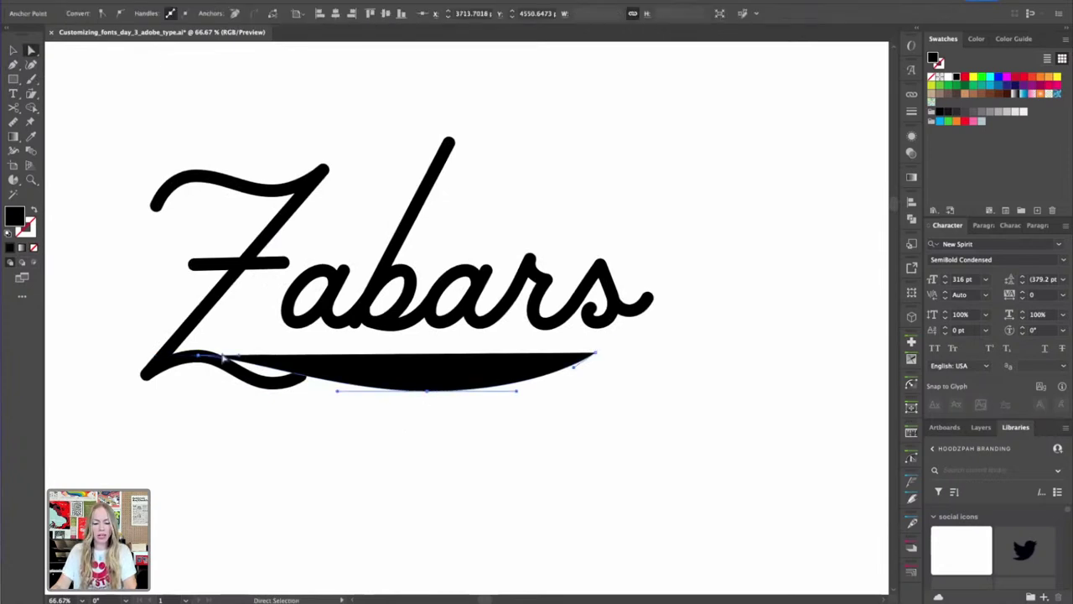
{"action": "left_click_drag", "start_coordinate": [198, 358], "coordinate": [144, 375]}
{"action": "key", "text": "p"}
{"action": "key", "text": "v"}
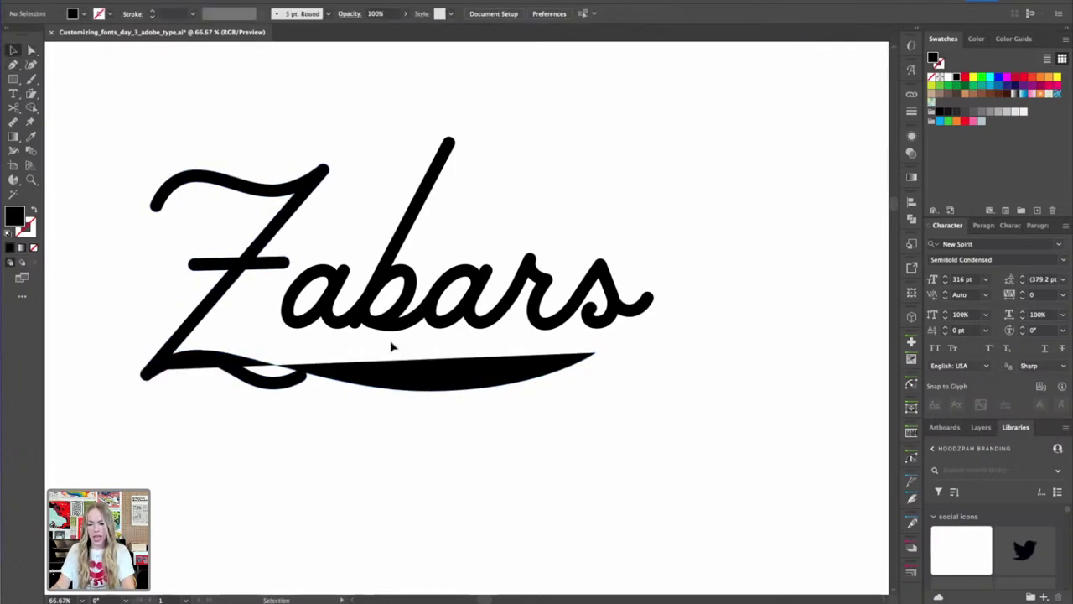
Swap the swash path's fill and stroke and set its stroke weight to 16 pt
{"action": "left_click", "coordinate": [393, 356]}
{"action": "left_click", "coordinate": [34, 210]}
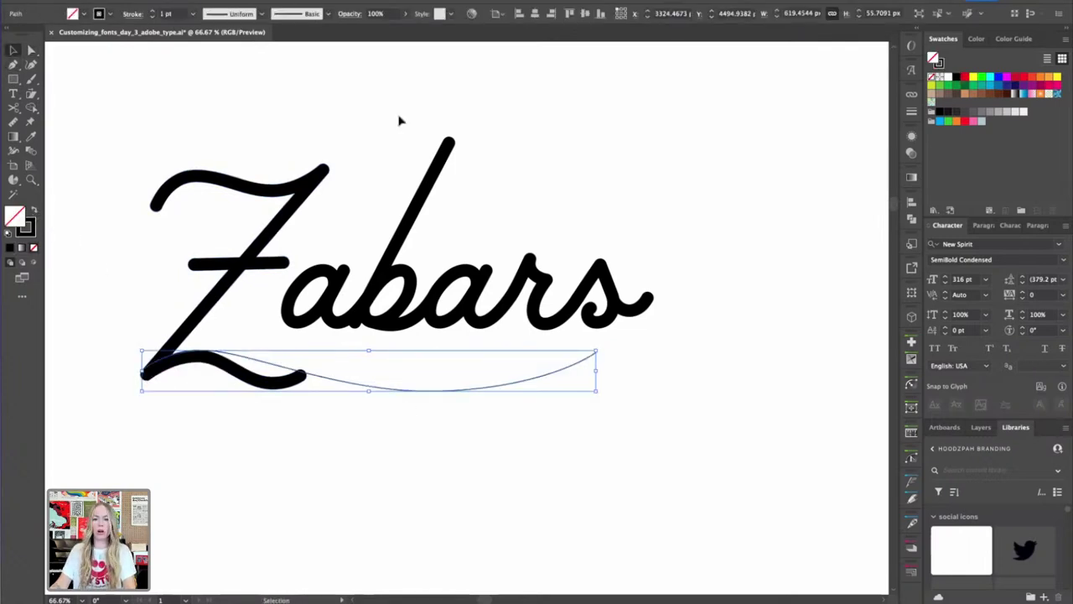
{"action": "left_click", "coordinate": [154, 11]}
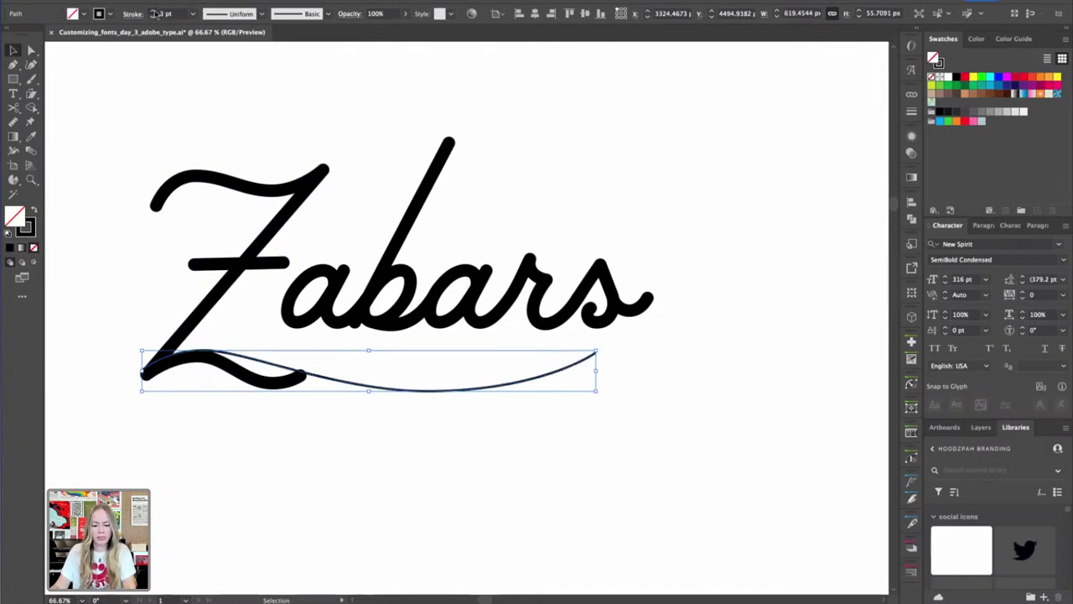
{"action": "left_click", "coordinate": [153, 11]}
{"action": "left_click", "coordinate": [153, 11]}
{"action": "left_click", "coordinate": [153, 11]}
{"action": "left_click", "coordinate": [154, 11]}
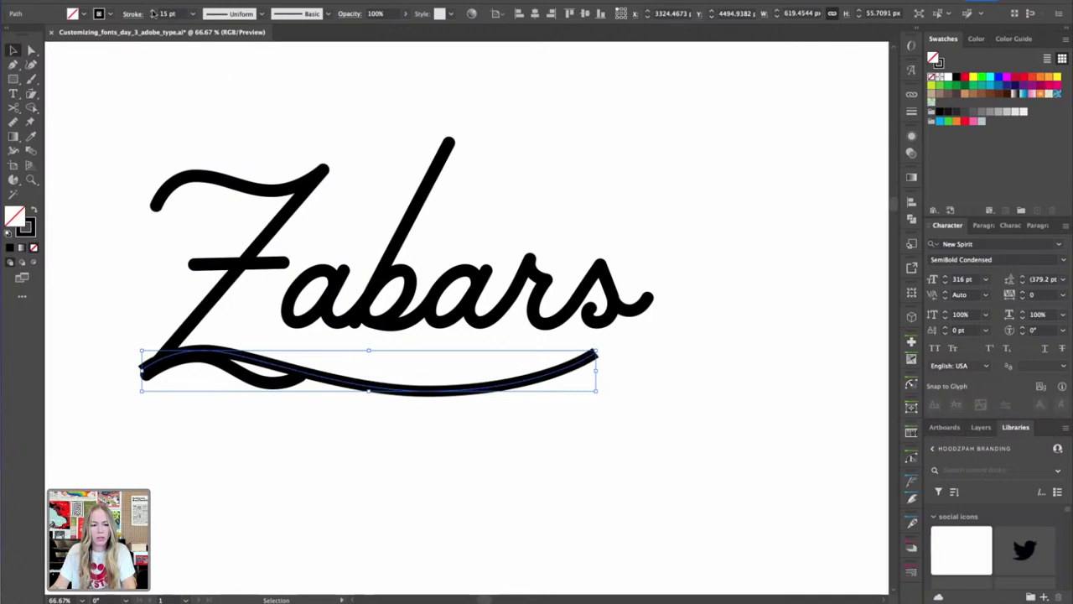
{"action": "left_click", "coordinate": [154, 11]}
Give the swash stroke round caps
{"action": "left_click", "coordinate": [910, 111]}
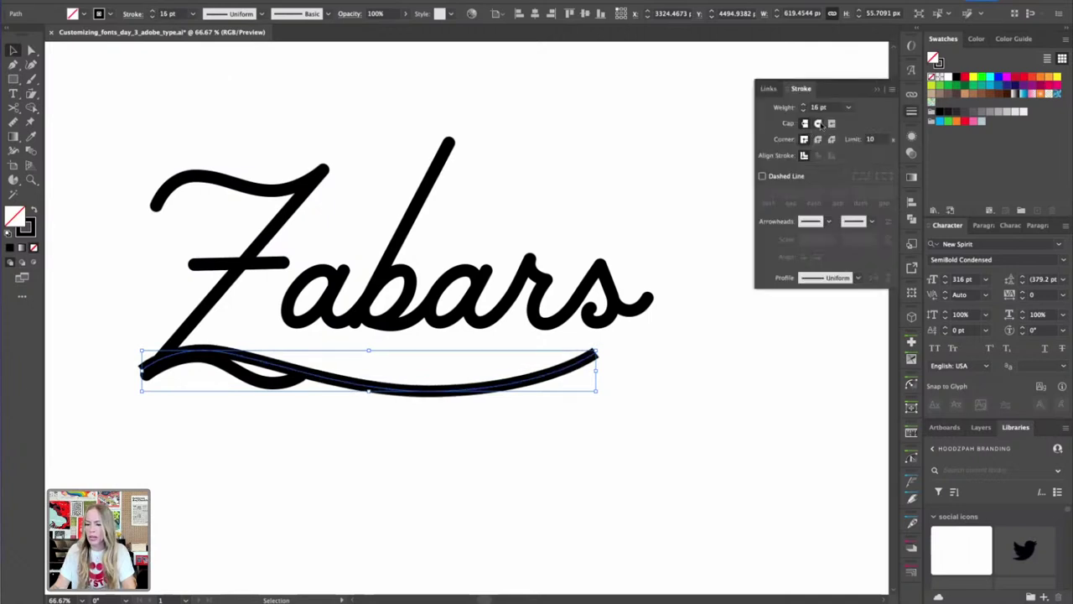
{"action": "left_click", "coordinate": [819, 123]}
{"action": "left_click", "coordinate": [580, 207]}
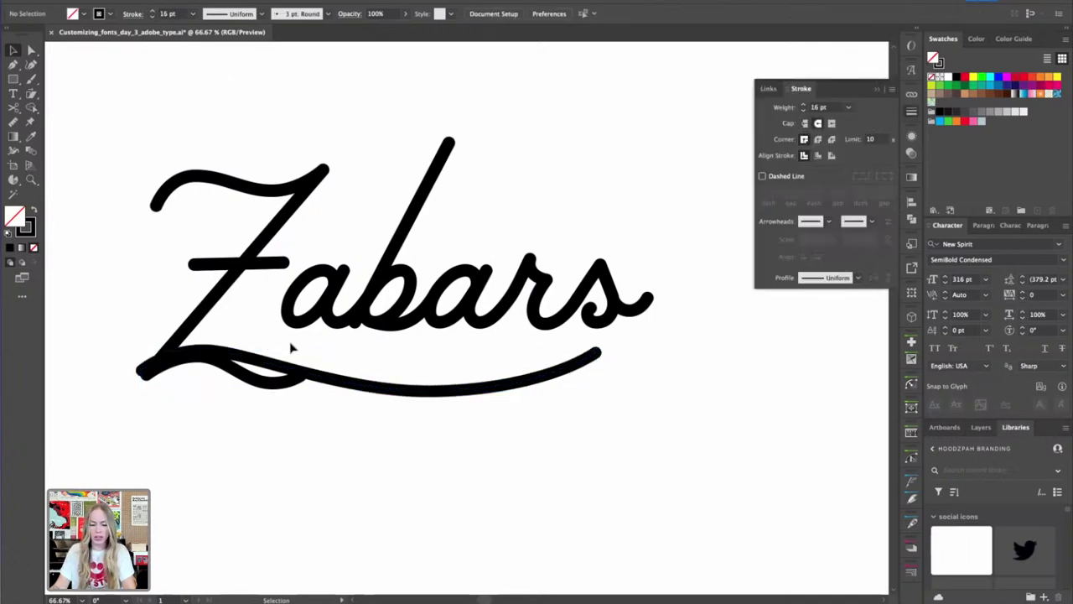
Cut the Z's outline with the Scissors at its inner junction and lower-left tip, and delete the original bottom tail
{"action": "left_click", "coordinate": [238, 371]}
{"action": "key", "text": "z"}
{"action": "left_click_drag", "start_coordinate": [159, 411], "coordinate": [311, 420]}
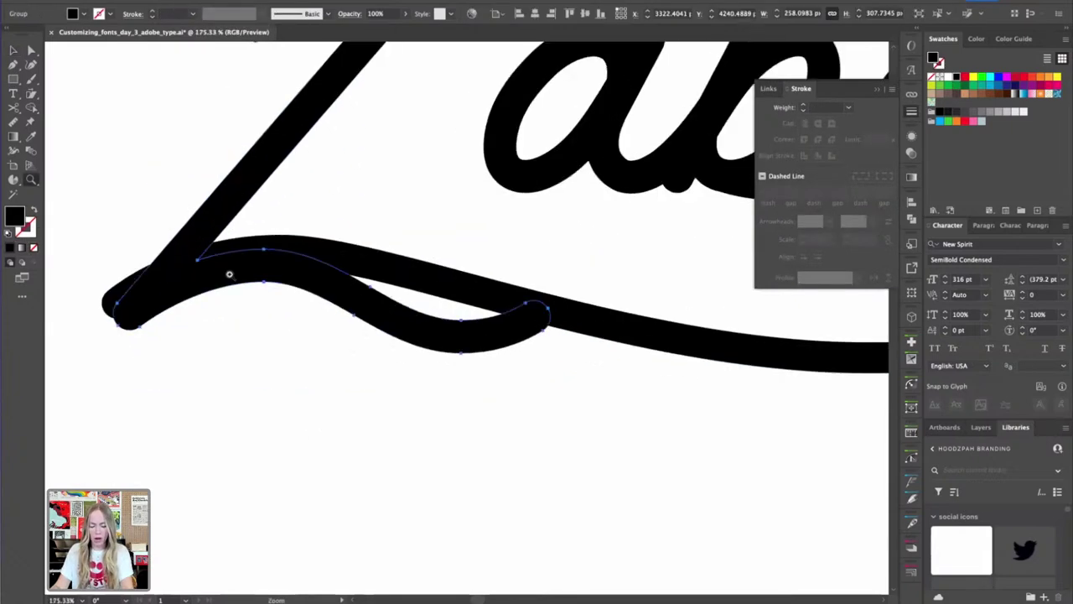
{"action": "key", "text": "a"}
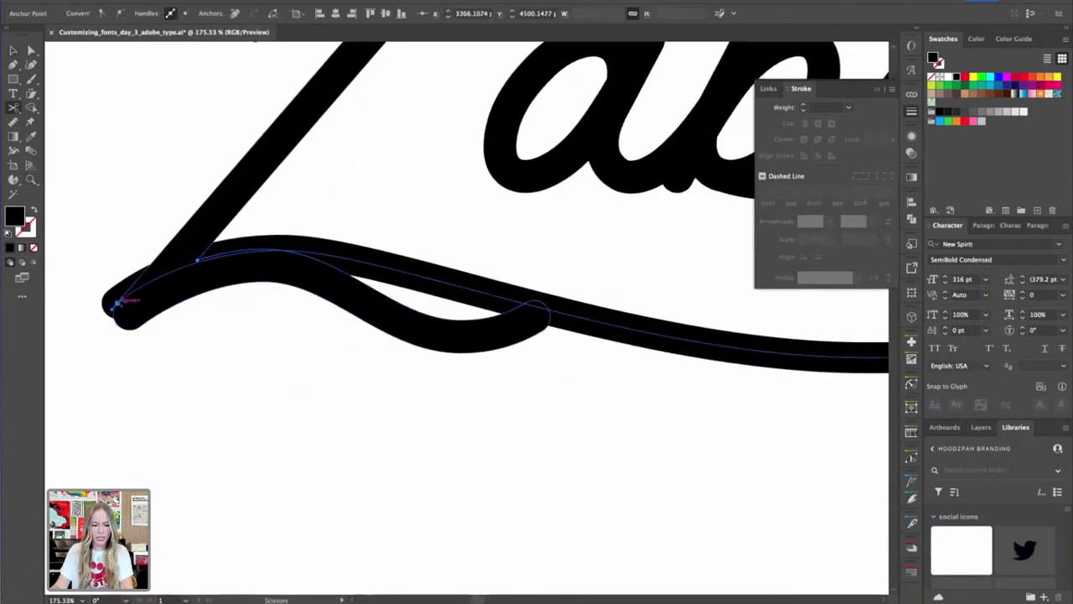
{"action": "left_click", "coordinate": [319, 300]}
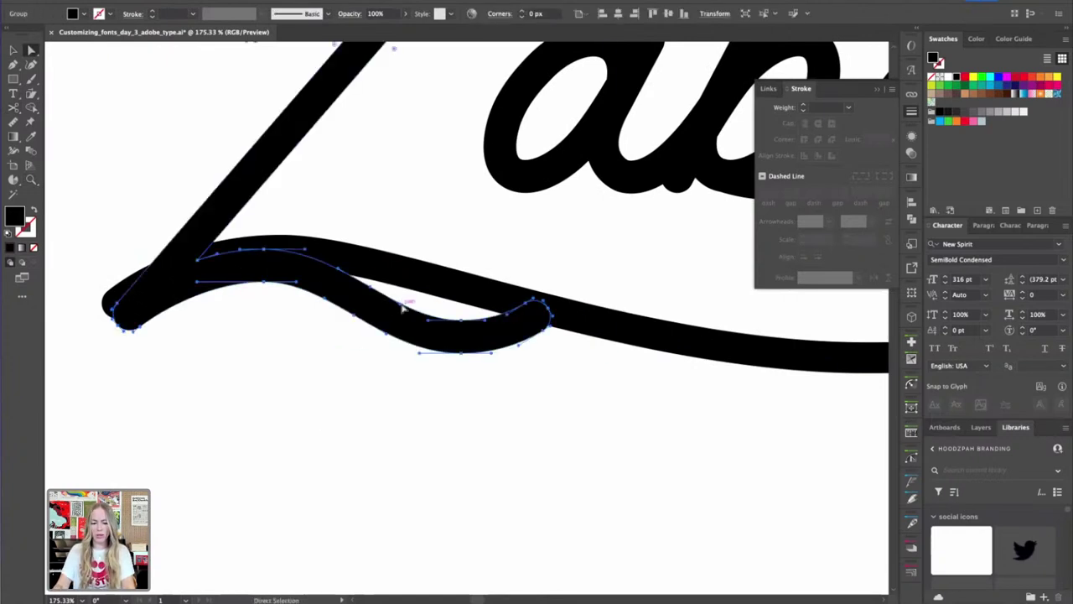
{"action": "key", "text": "c"}
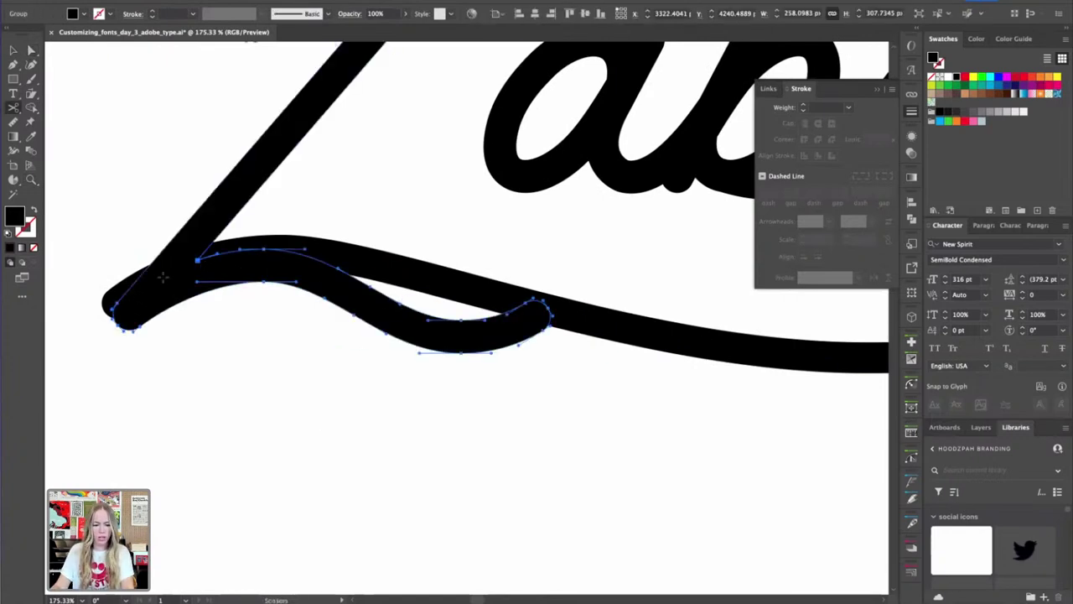
{"action": "left_click", "coordinate": [117, 305]}
{"action": "key", "text": "a"}
{"action": "left_click", "coordinate": [347, 326]}
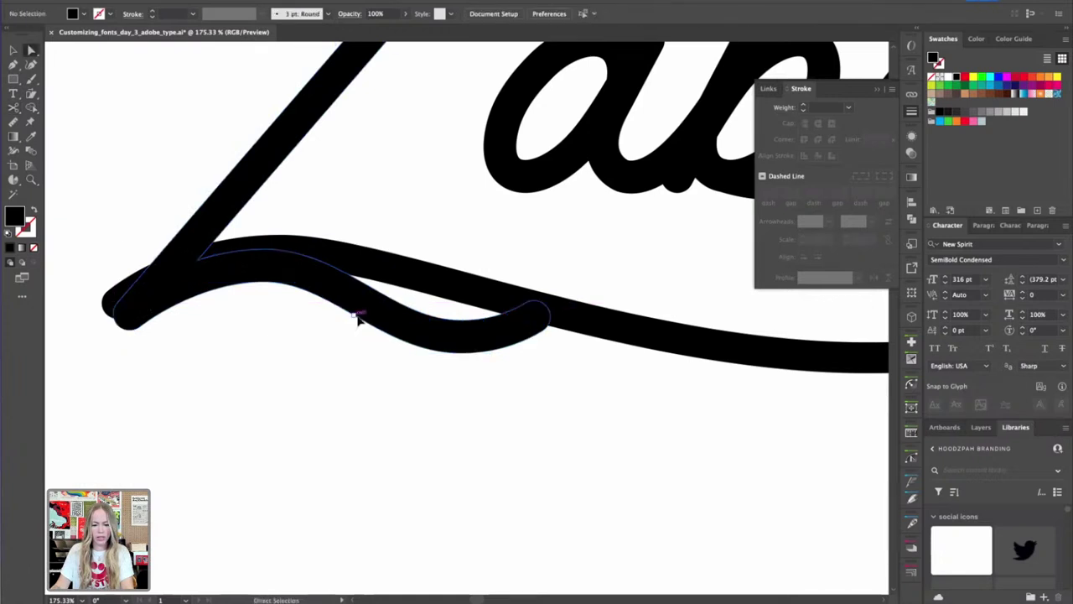
{"action": "left_click", "coordinate": [358, 319]}
{"action": "key", "text": "Delete"}
Thicken the swash under Zabars to an 18 pt stroke to match the lettering
{"action": "key", "text": "ctrl+minus"}
{"action": "key", "text": "ctrl+minus"}
{"action": "key", "text": "ctrl+minus"}
{"action": "key", "text": "ctrl+minus"}
{"action": "key", "text": "ctrl+minus"}
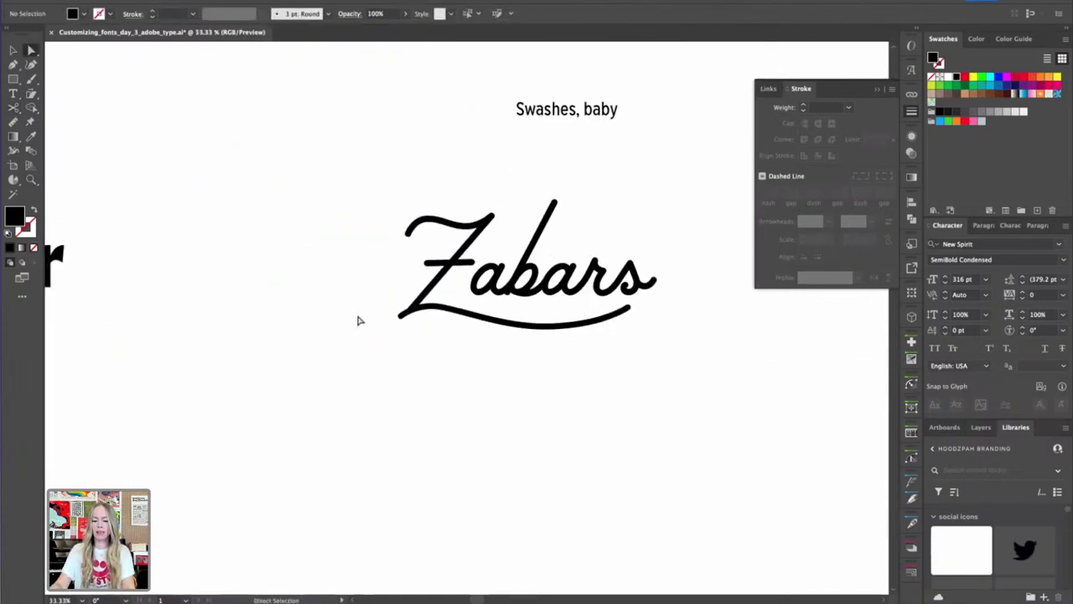
{"action": "key", "text": "v"}
{"action": "scroll", "coordinate": [539, 346], "scroll_direction": "right", "scroll_amount": 2}
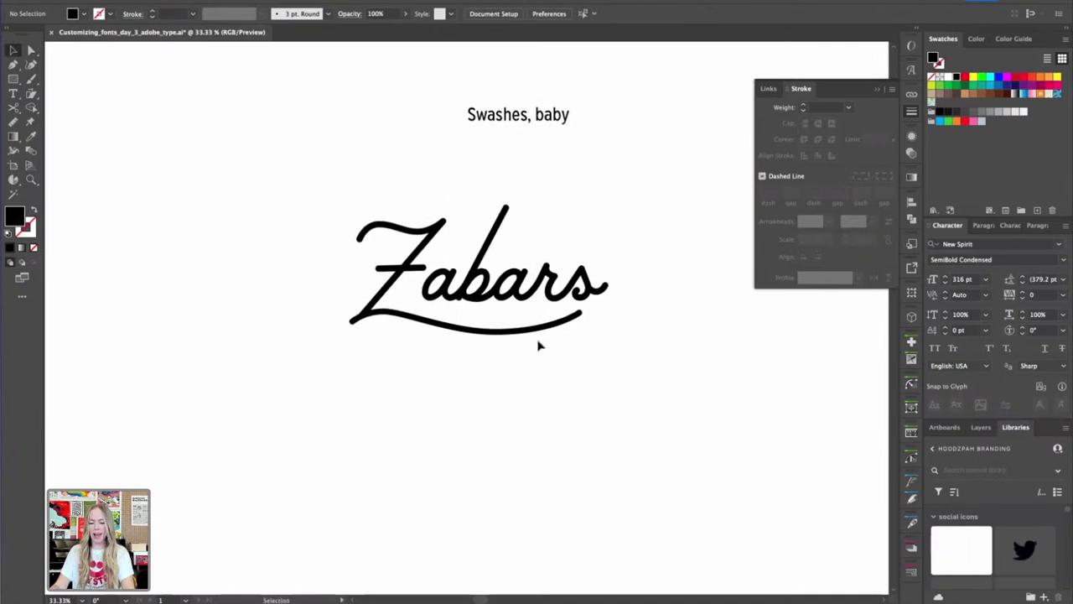
{"action": "left_click", "coordinate": [540, 332]}
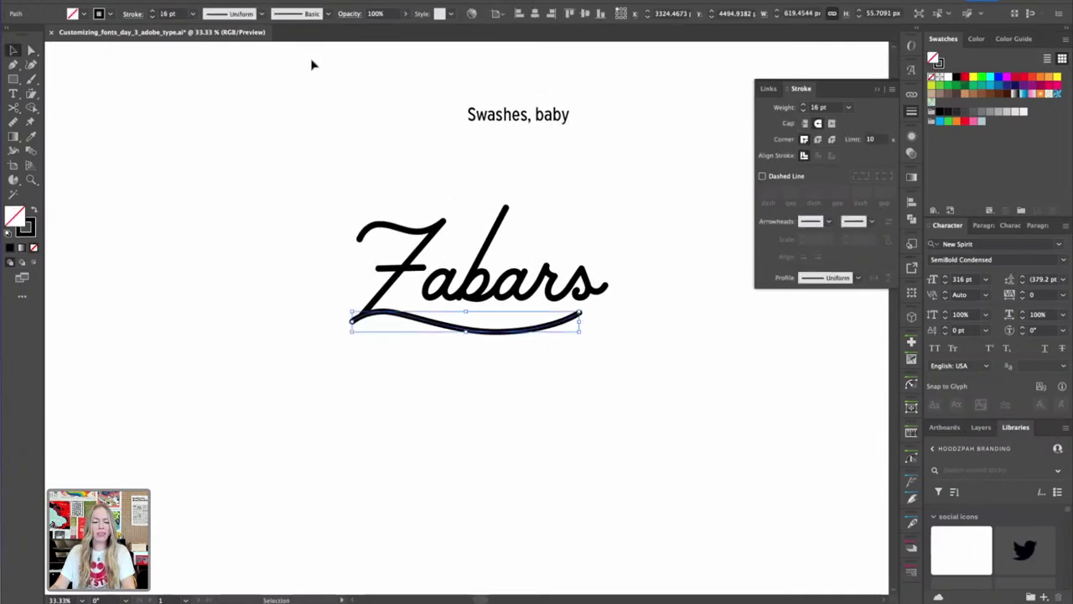
{"action": "left_click", "coordinate": [151, 12]}
{"action": "left_click", "coordinate": [152, 12]}
{"action": "left_click", "coordinate": [283, 110]}
Lengthen the swash by moving its lowest anchor and end anchor 40 px right
{"action": "key", "text": "a"}
{"action": "left_click_drag", "start_coordinate": [594, 308], "coordinate": [479, 346]}
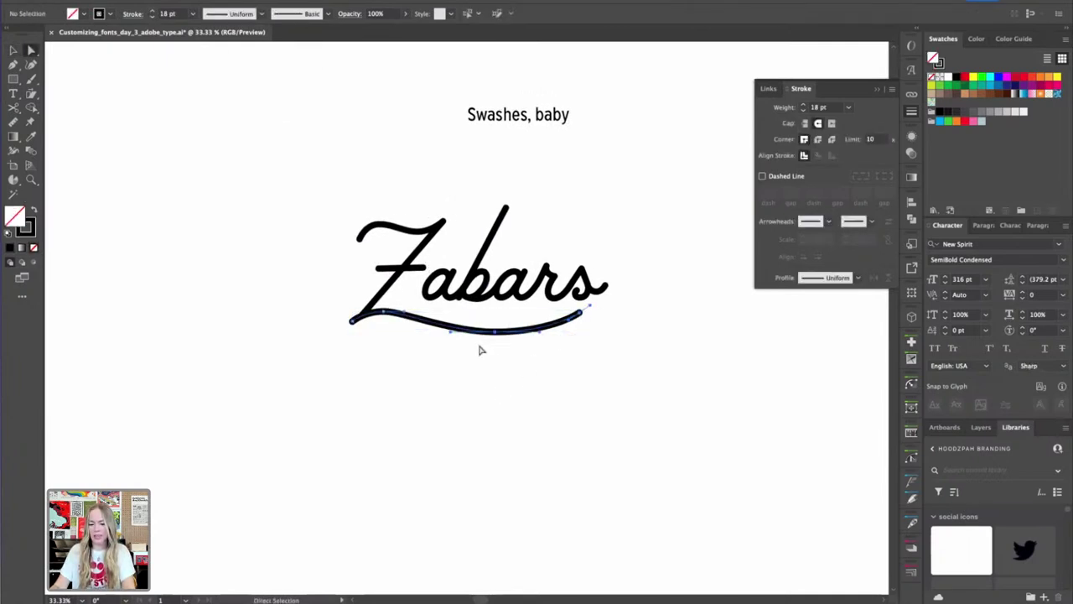
{"action": "key", "text": "shift+Right"}
{"action": "key", "text": "shift+Right"}
{"action": "key", "text": "shift+Right"}
{"action": "key", "text": "shift+Right"}
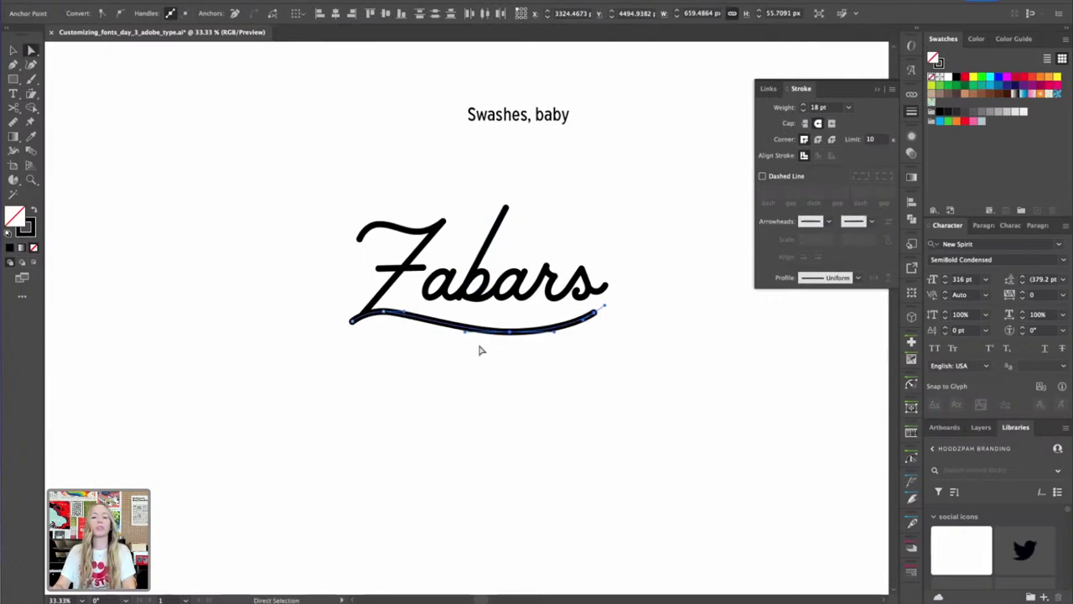
{"action": "left_click", "coordinate": [496, 387]}
Smooth the swash's first bend by shifting its upper anchor near the Z slightly to the right
{"action": "left_click", "coordinate": [410, 315]}
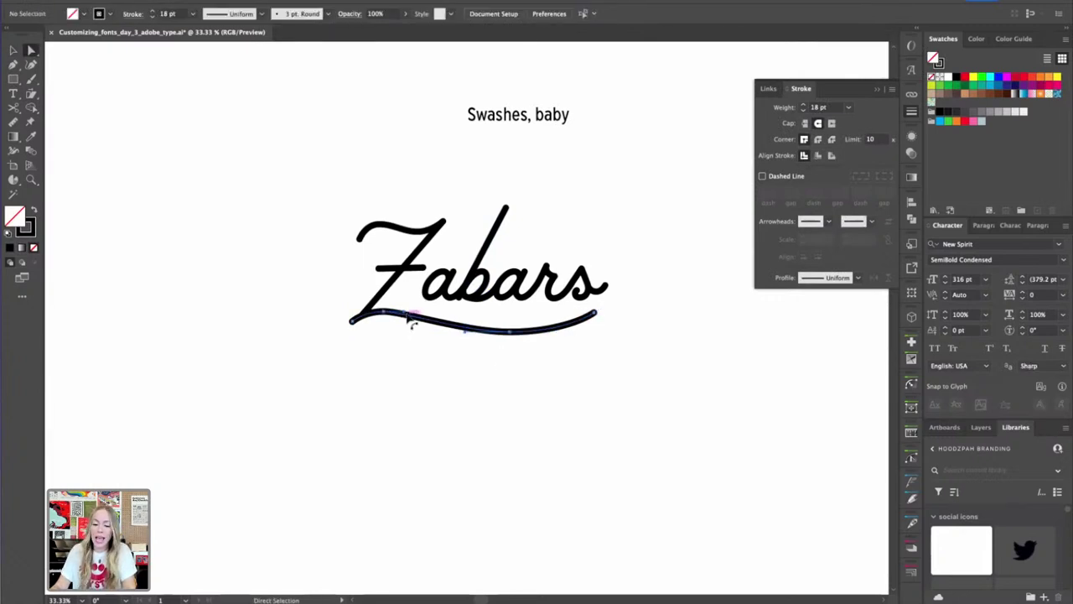
{"action": "left_click_drag", "start_coordinate": [384, 312], "coordinate": [396, 315]}
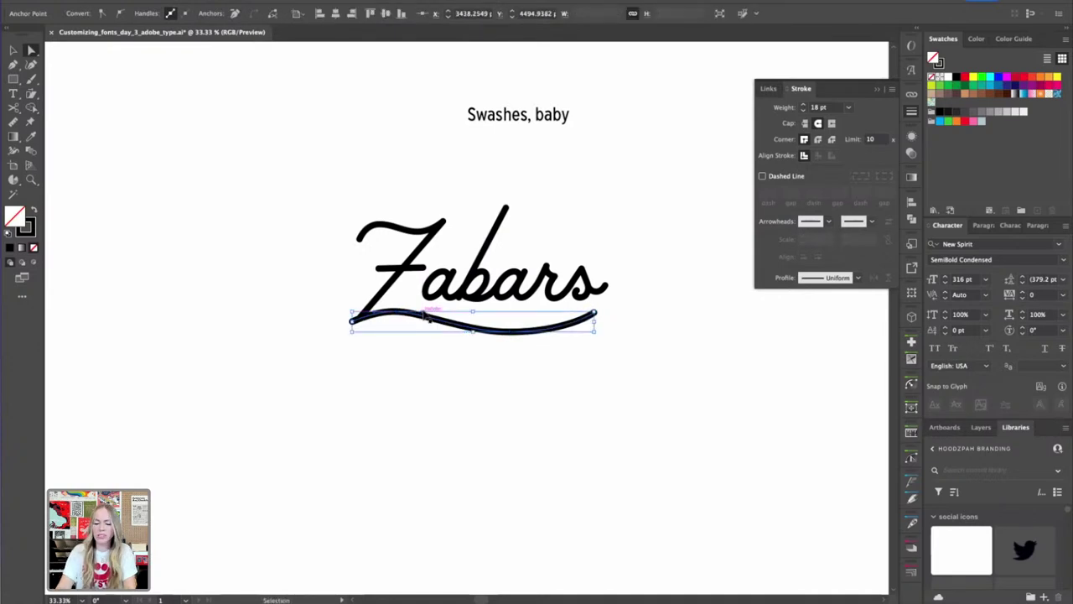
{"action": "key", "text": "super+equal"}
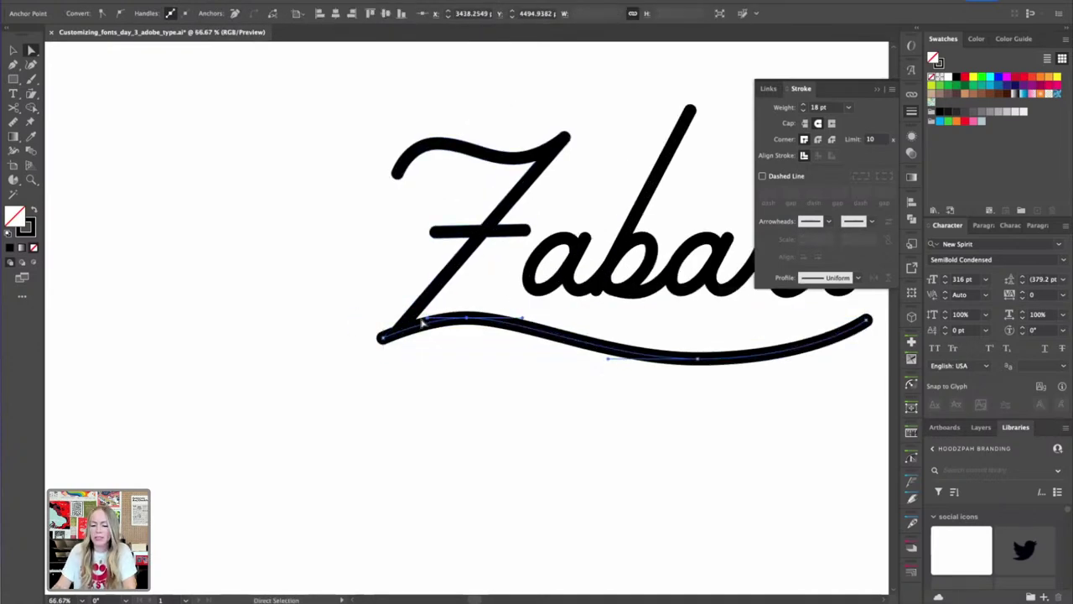
{"action": "left_click", "coordinate": [491, 377]}
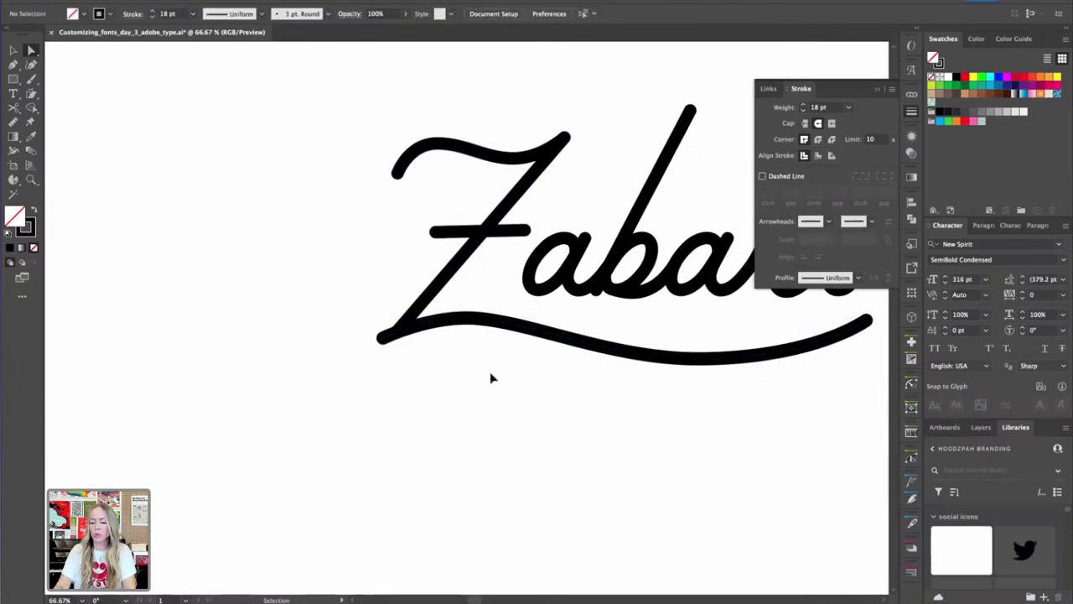
{"action": "key", "text": "super+minus"}
{"action": "key", "text": "super+minus"}
{"action": "key", "text": "super+minus"}
{"action": "left_click_drag", "start_coordinate": [544, 382], "coordinate": [416, 400]}
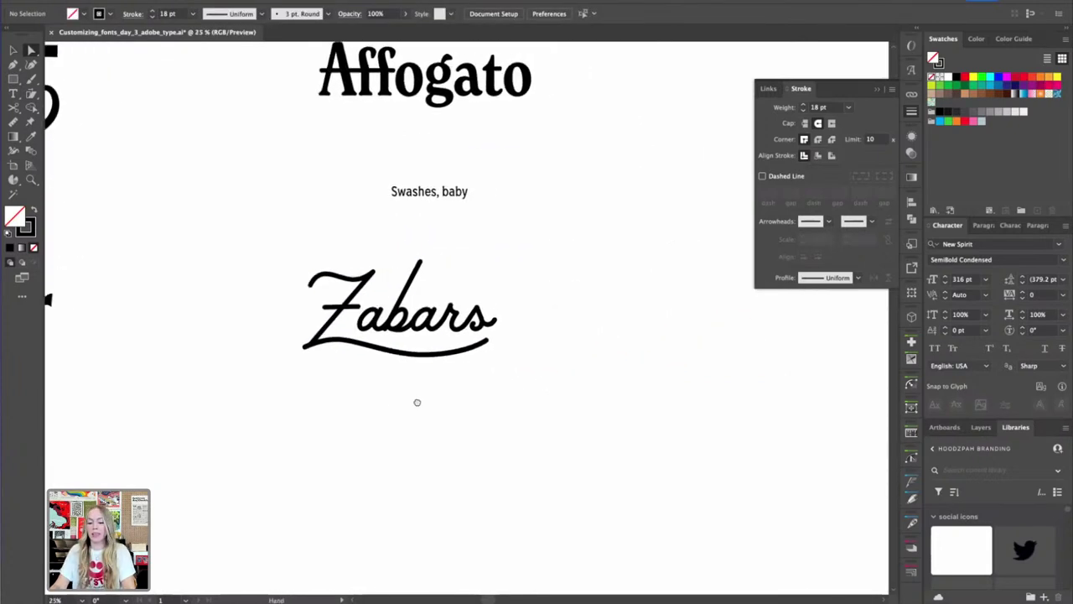
Shorten the b's ascender in Zabars by moving its top anchors down along the stem's slant
{"action": "key", "text": "super+equal"}
{"action": "key", "text": "super+equal"}
{"action": "key", "text": "super+equal"}
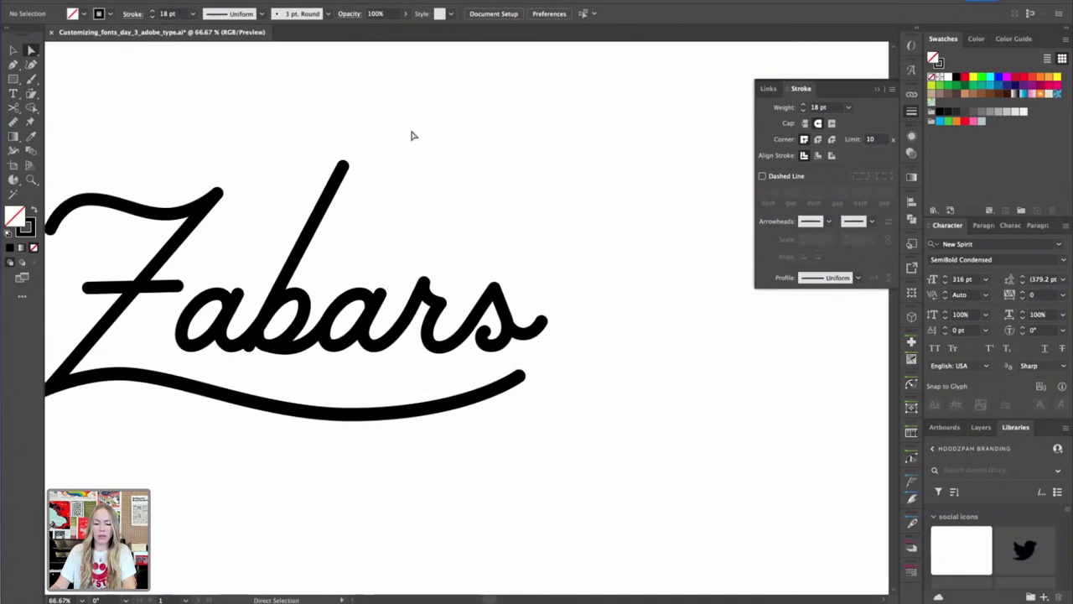
{"action": "left_click_drag", "start_coordinate": [412, 132], "coordinate": [280, 201]}
{"action": "left_click_drag", "start_coordinate": [347, 170], "coordinate": [324, 207]}
{"action": "left_click", "coordinate": [433, 185]}
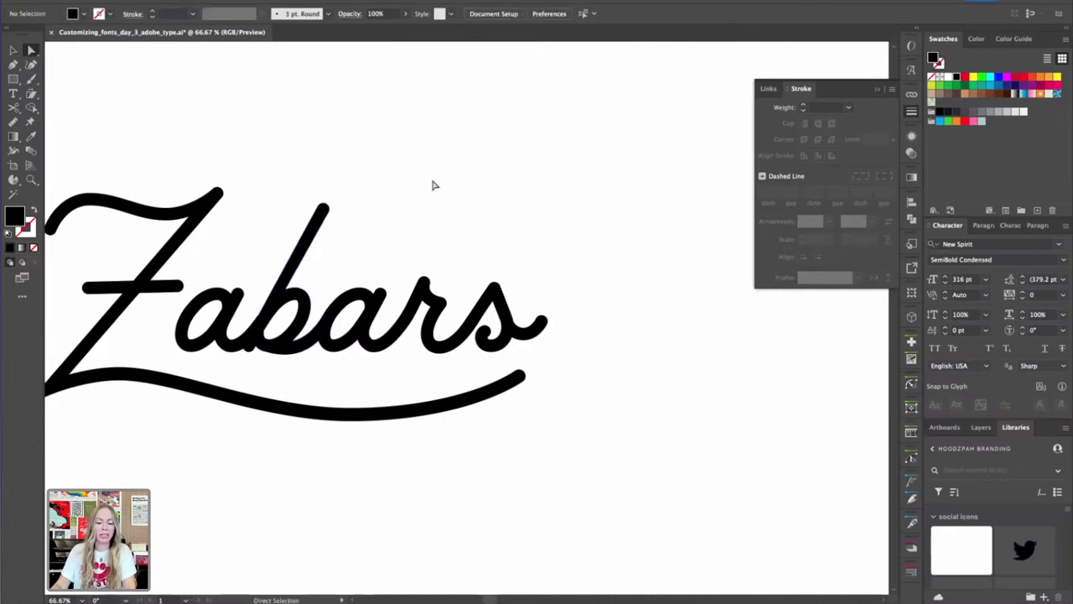
Examine the Zabars lettering and its swash as a whole, then in context with the other sample words
{"action": "key", "text": "ctrl+minus"}
{"action": "key", "text": "ctrl+minus"}
{"action": "key", "text": "ctrl+minus"}
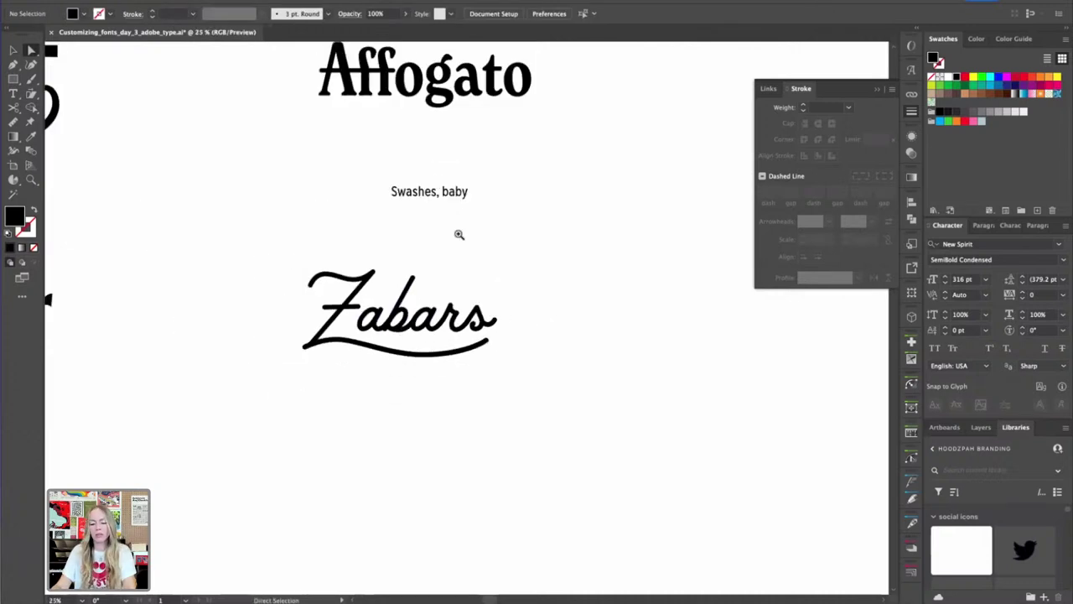
{"action": "key", "text": "z"}
{"action": "left_click_drag", "start_coordinate": [444, 239], "coordinate": [584, 248]}
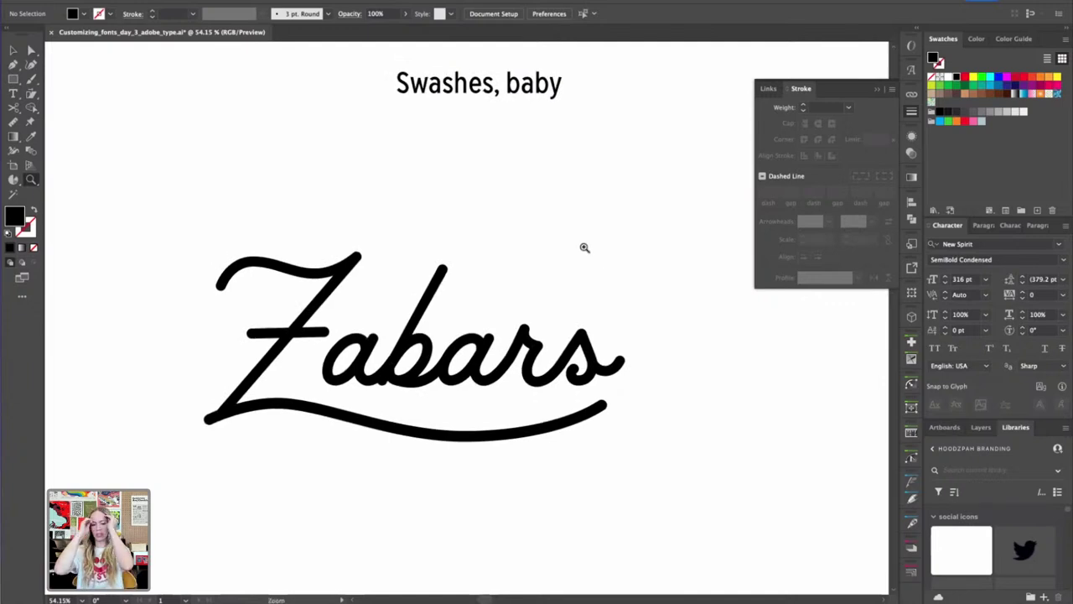
{"action": "left_click_drag", "start_coordinate": [554, 223], "coordinate": [582, 250]}
{"action": "left_click_drag", "start_coordinate": [580, 251], "coordinate": [566, 191]}
{"action": "key", "text": "v"}
{"action": "key", "text": "super+minus"}
{"action": "scroll", "coordinate": [565, 193], "scroll_direction": "down", "scroll_amount": 5}
{"action": "key", "text": "v"}
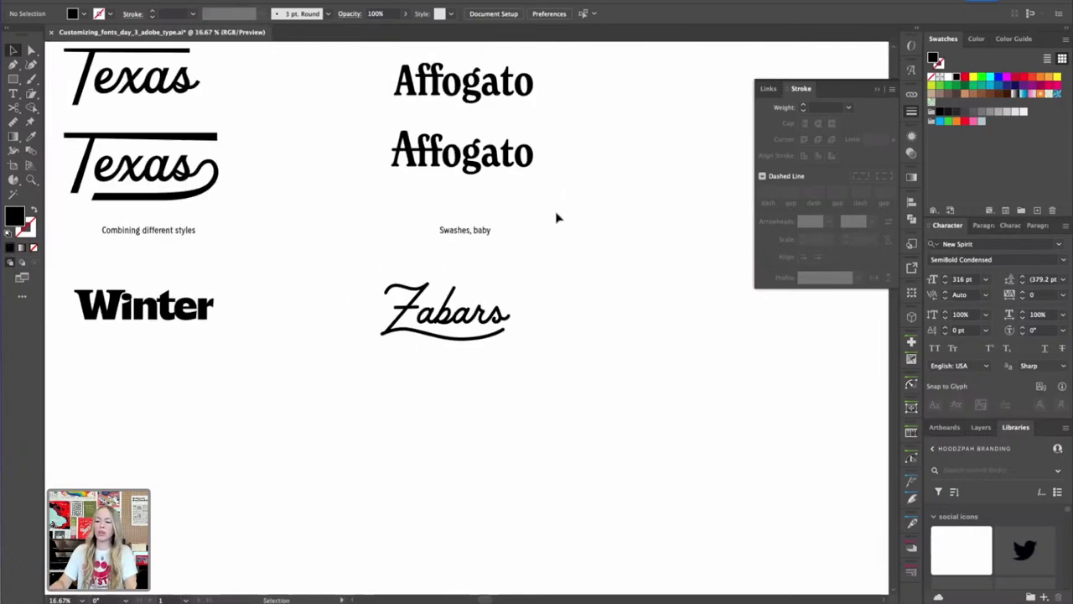
Move the whole Zabars word with its swash slightly right and up, centring it beneath the "Swashes, baby" caption
{"action": "scroll", "coordinate": [574, 277], "scroll_direction": "up", "scroll_amount": 2}
{"action": "scroll", "coordinate": [574, 276], "scroll_direction": "left", "scroll_amount": 2}
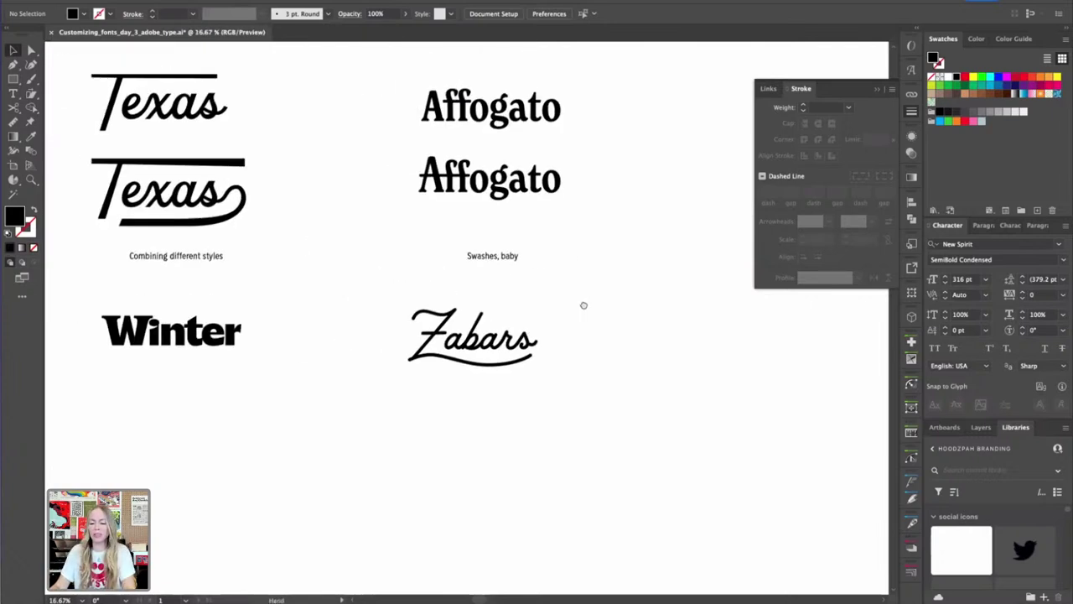
{"action": "left_click_drag", "start_coordinate": [585, 302], "coordinate": [414, 388]}
{"action": "key", "text": "Right"}
{"action": "key", "text": "Right"}
{"action": "key", "text": "Right"}
{"action": "key", "text": "Right"}
{"action": "key", "text": "Right"}
{"action": "key", "text": "Right"}
{"action": "key", "text": "Right"}
{"action": "key", "text": "Right"}
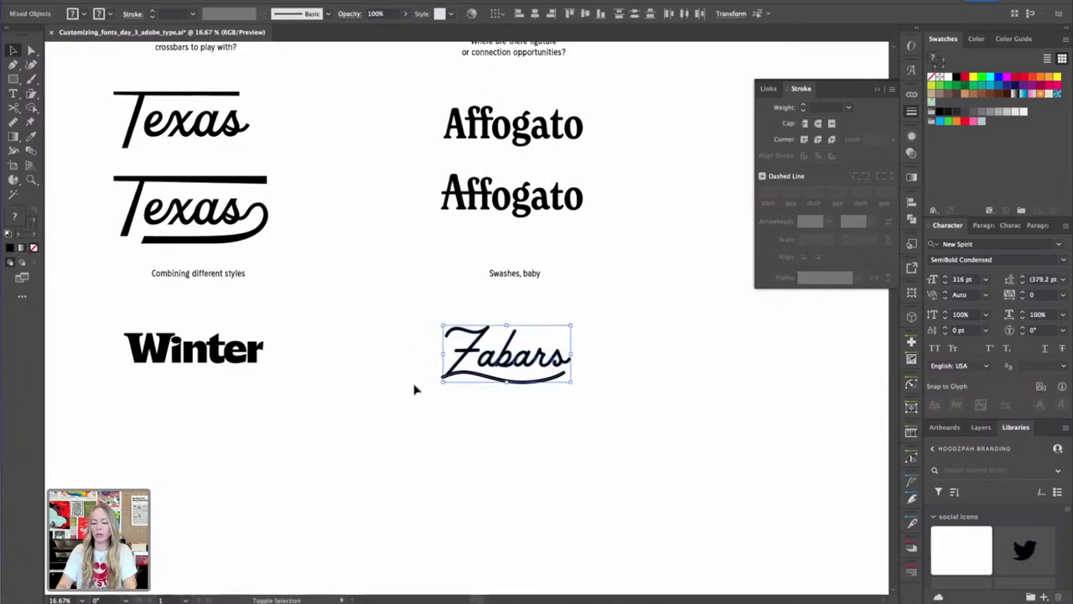
{"action": "key", "text": "Up"}
{"action": "key", "text": "Up"}
{"action": "key", "text": "Up"}
{"action": "key", "text": "Up"}
{"action": "key", "text": "Up"}
{"action": "key", "text": "Up"}
{"action": "key", "text": "Up"}
{"action": "key", "text": "Up"}
{"action": "left_click", "coordinate": [388, 285]}
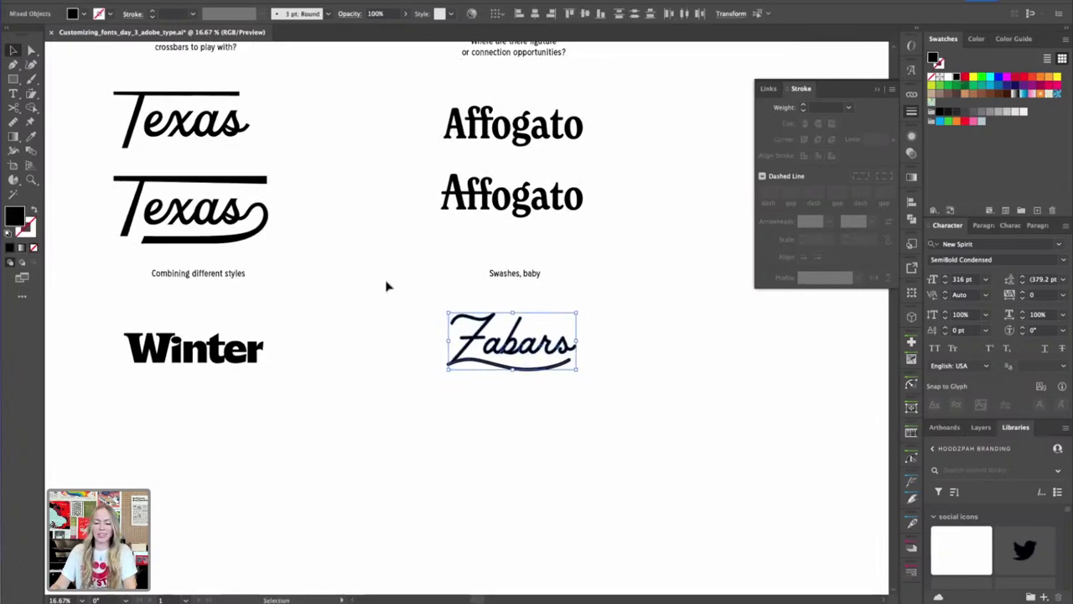
{"action": "left_click_drag", "start_coordinate": [388, 269], "coordinate": [454, 488]}
{"action": "left_click_drag", "start_coordinate": [430, 448], "coordinate": [431, 447]}
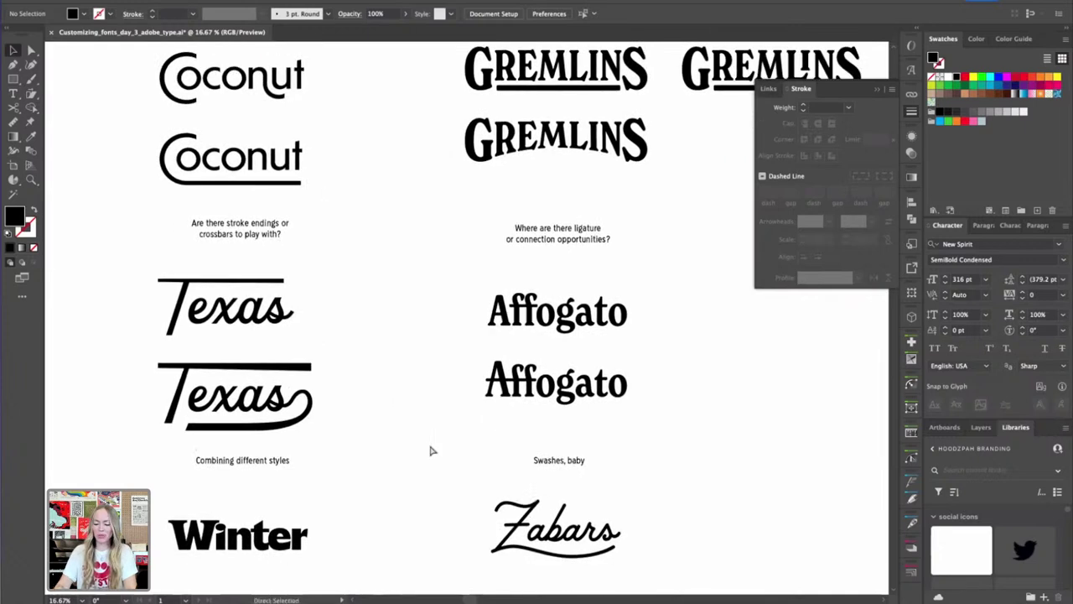
{"action": "key", "text": "super+minus"}
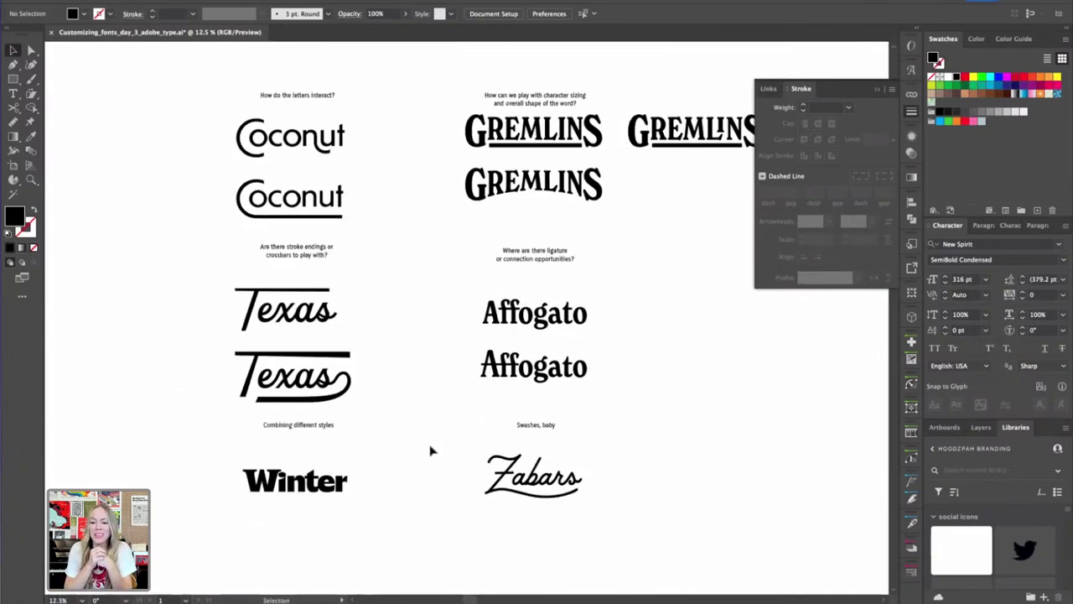